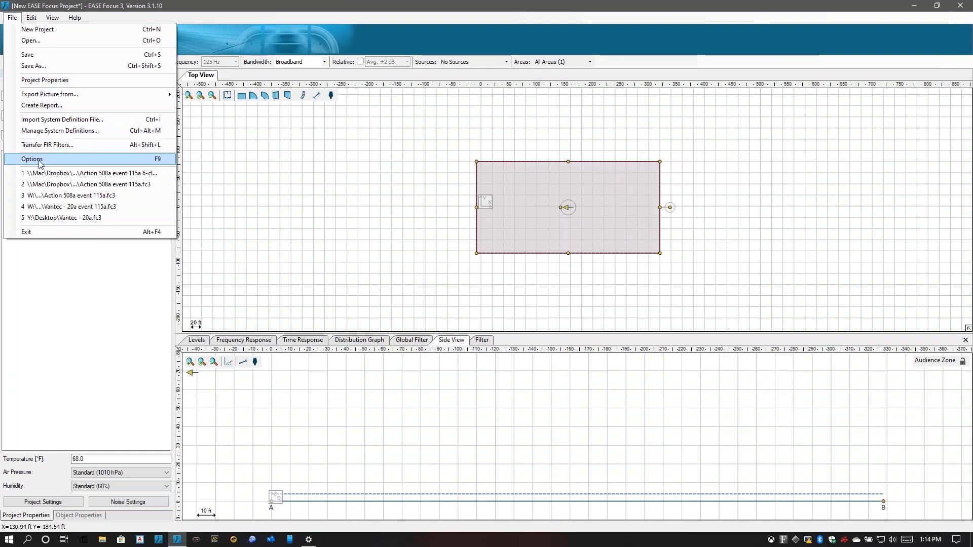
- In the environment options, set the units to Metric (m, kg, °C) and the functionality mode to Extended
{"action": "left_click", "coordinate": [40, 160]}
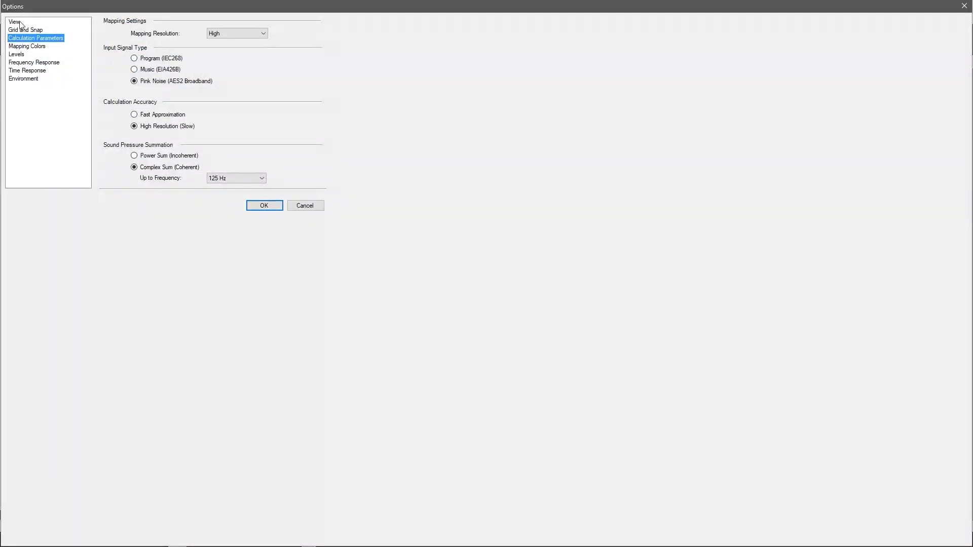
{"action": "left_click", "coordinate": [23, 79]}
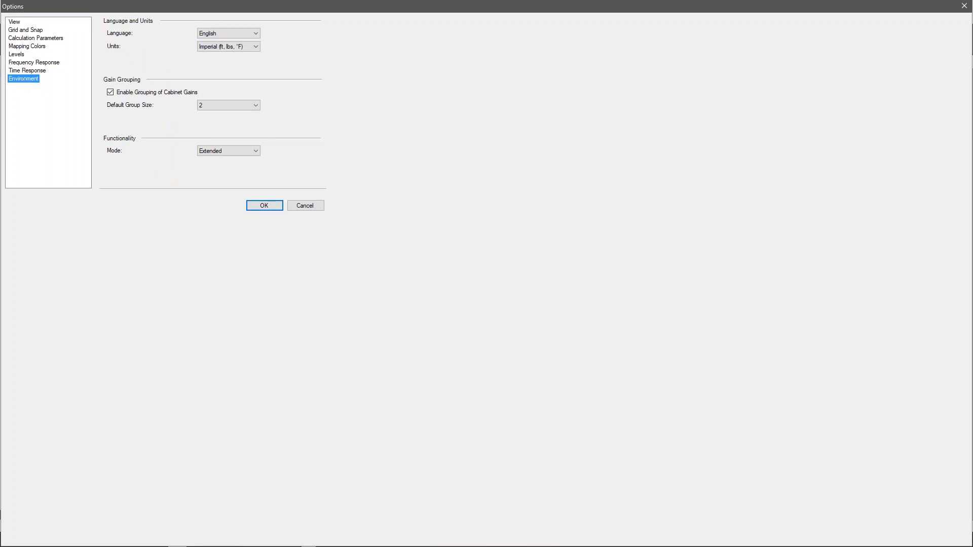
{"action": "left_click", "coordinate": [212, 47]}
{"action": "key", "text": "Num_Lock"}
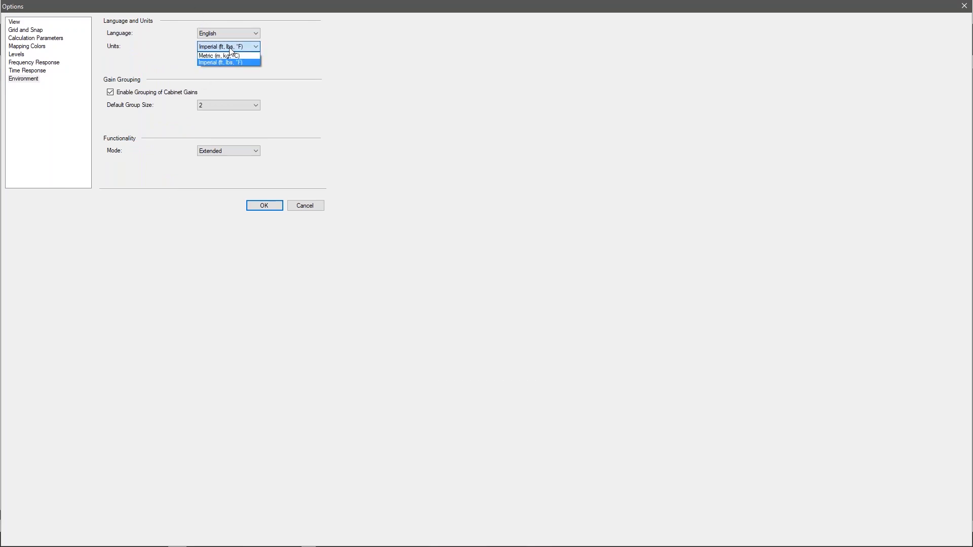
{"action": "left_click", "coordinate": [230, 50]}
{"action": "left_click", "coordinate": [231, 51]}
{"action": "left_click", "coordinate": [208, 57]}
{"action": "left_click", "coordinate": [239, 49]}
{"action": "left_click", "coordinate": [229, 57]}
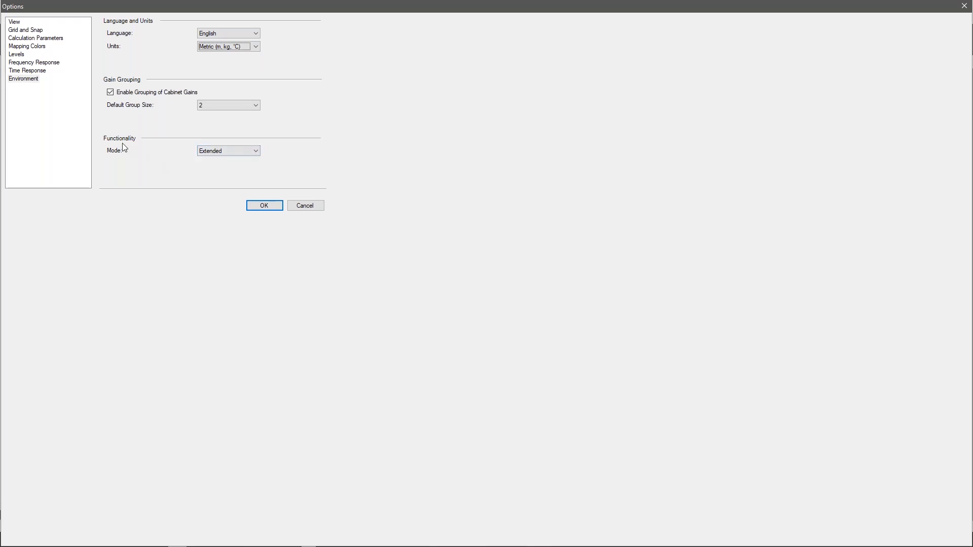
{"action": "left_click", "coordinate": [205, 153]}
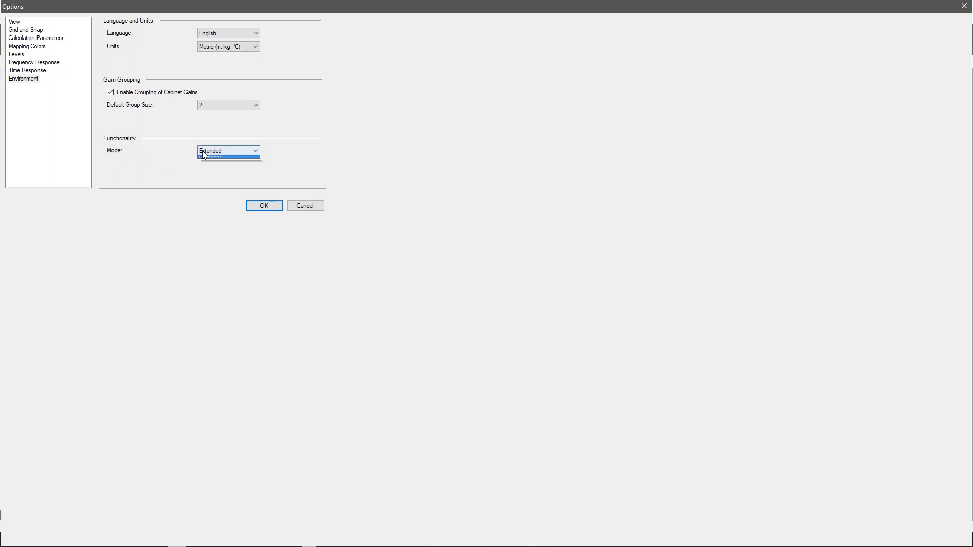
{"action": "left_click", "coordinate": [214, 165]}
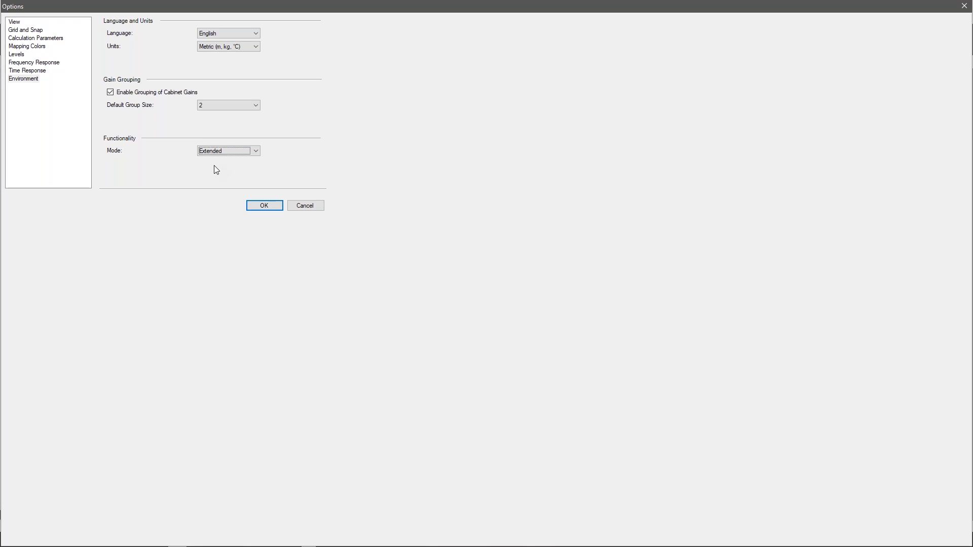
- In the view options, turn the Top View and Side View rulers off and back on
{"action": "left_click", "coordinate": [32, 64]}
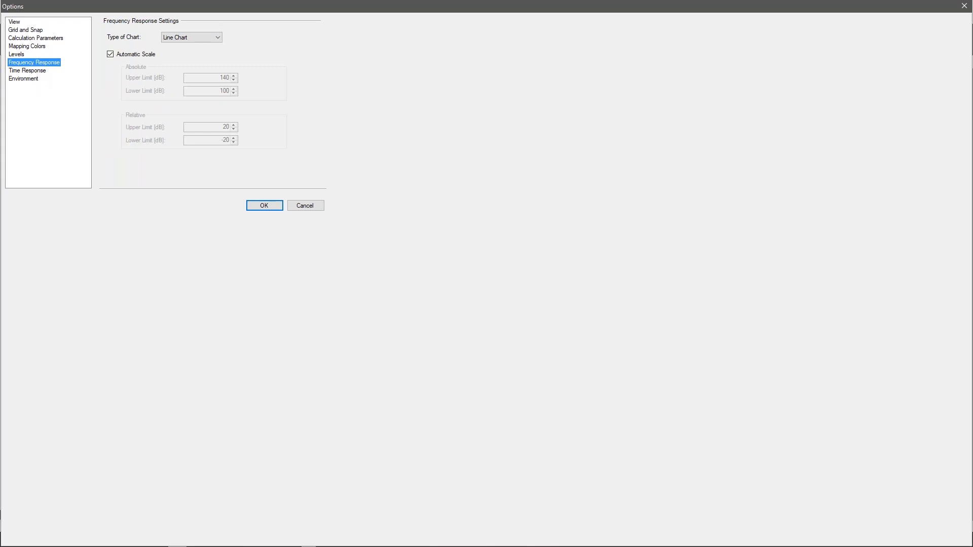
{"action": "left_click", "coordinate": [20, 22]}
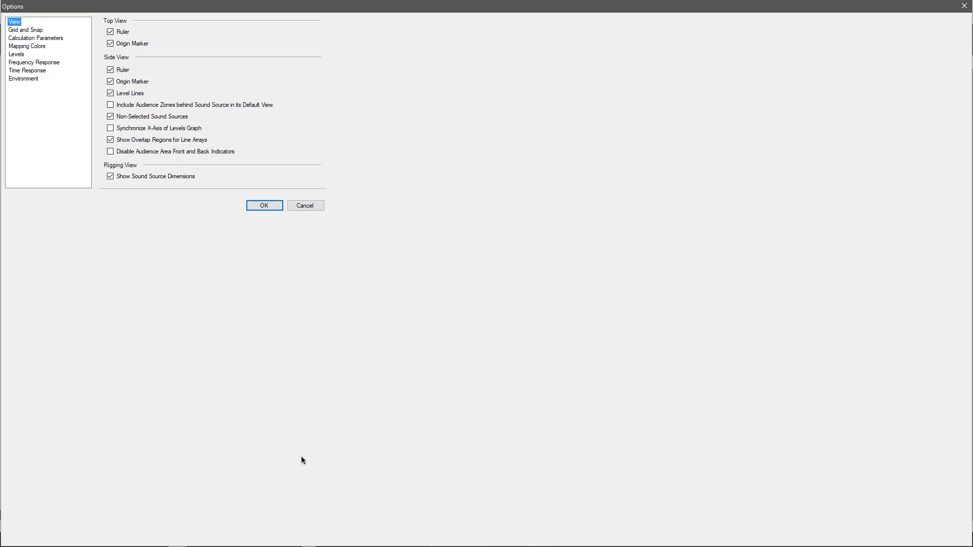
{"action": "key", "text": "Num_Lock"}
{"action": "left_click", "coordinate": [110, 32]}
{"action": "left_click", "coordinate": [111, 70]}
{"action": "left_click", "coordinate": [110, 70]}
{"action": "left_click", "coordinate": [111, 32]}
- Apply the options and deselect the audience area in the Top View
{"action": "left_click", "coordinate": [265, 206]}
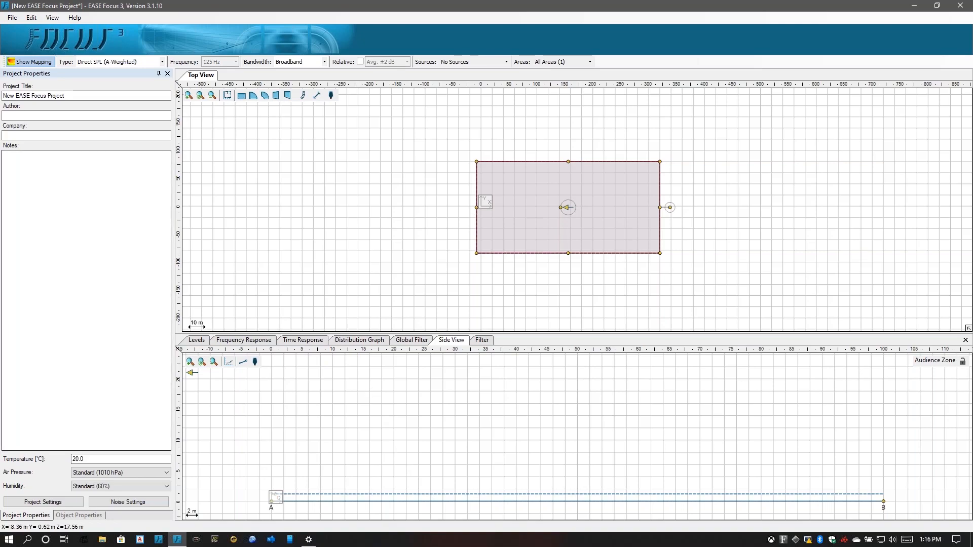
{"action": "left_click", "coordinate": [207, 202]}
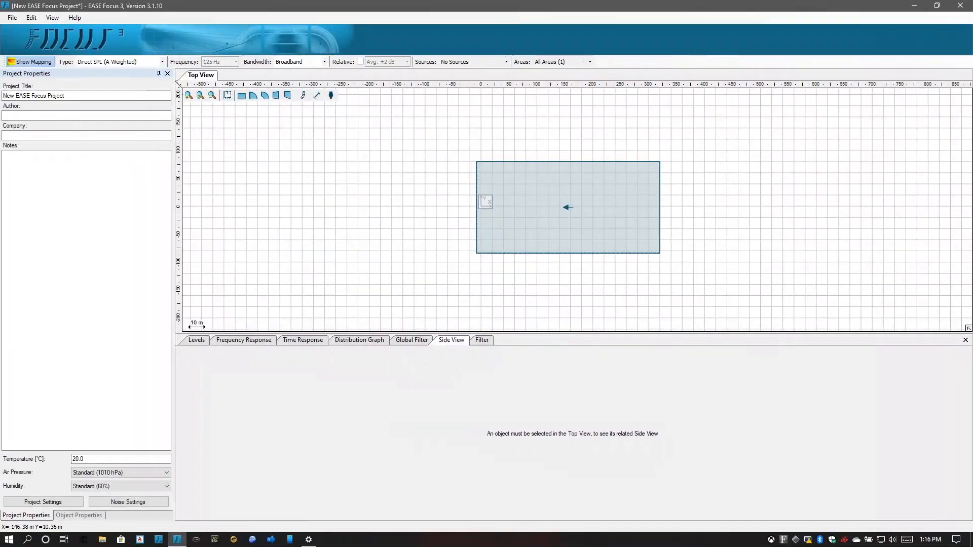
{"action": "key", "text": "Num_Lock"}
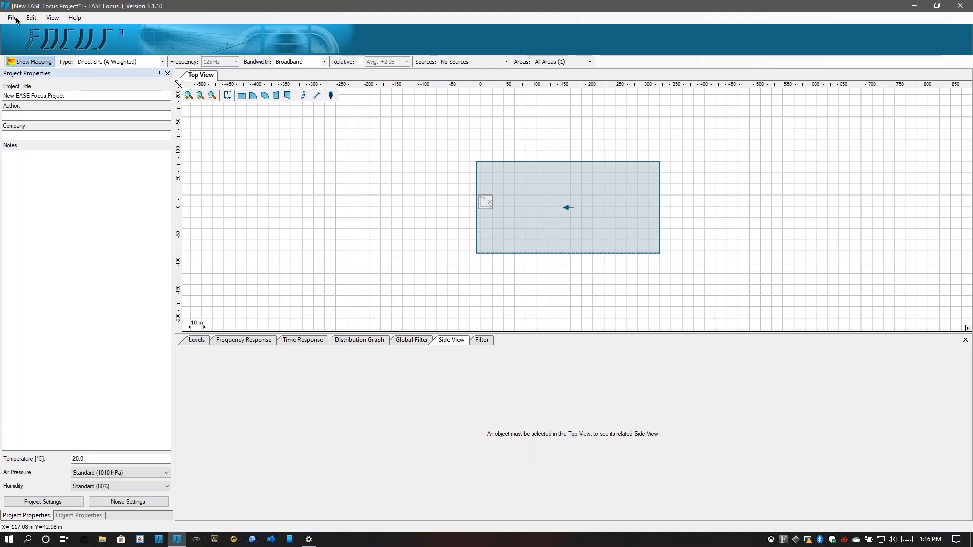
- In the mapping color options, enable the automatic scale for Direct SPL and disable it again
{"action": "left_click", "coordinate": [12, 18]}
{"action": "key", "text": "Num_Lock"}
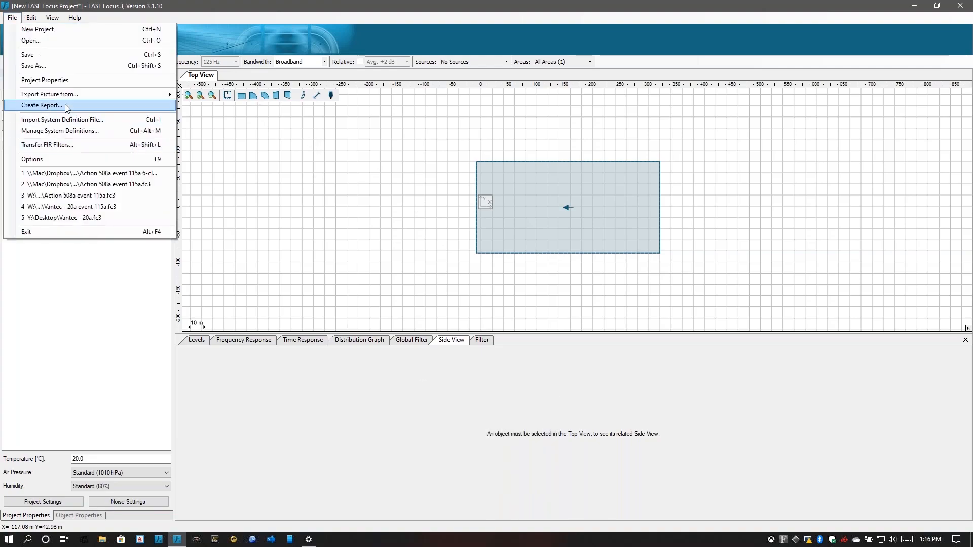
{"action": "left_click", "coordinate": [52, 158]}
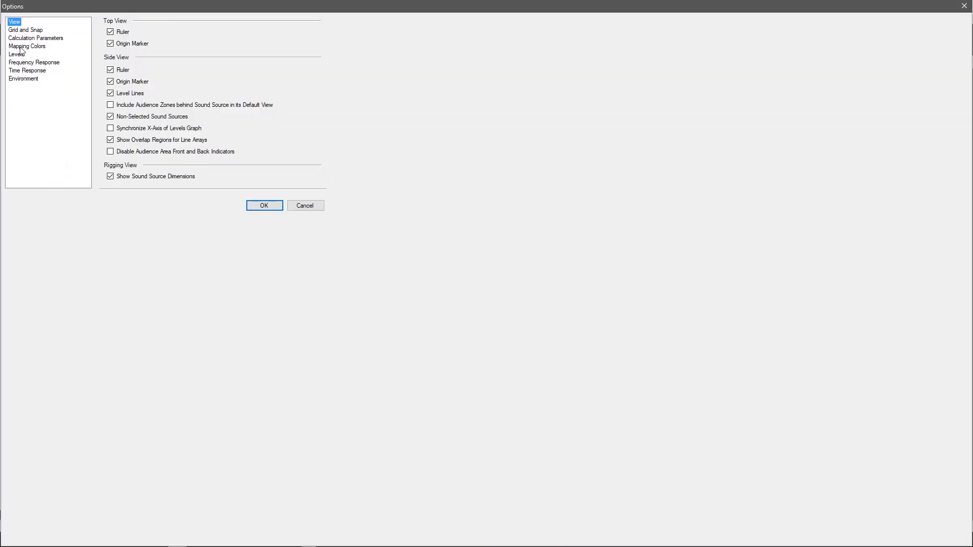
{"action": "left_click", "coordinate": [23, 47]}
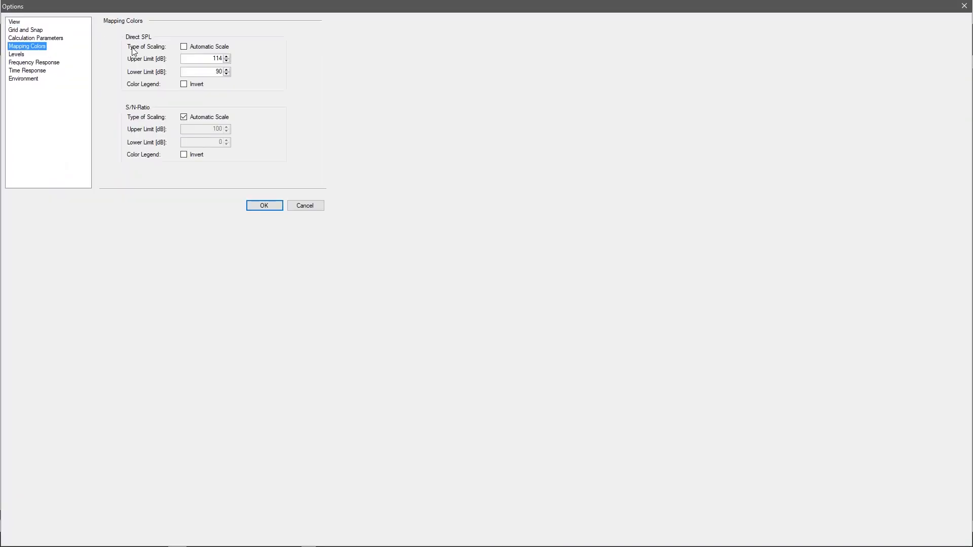
{"action": "left_click", "coordinate": [182, 48]}
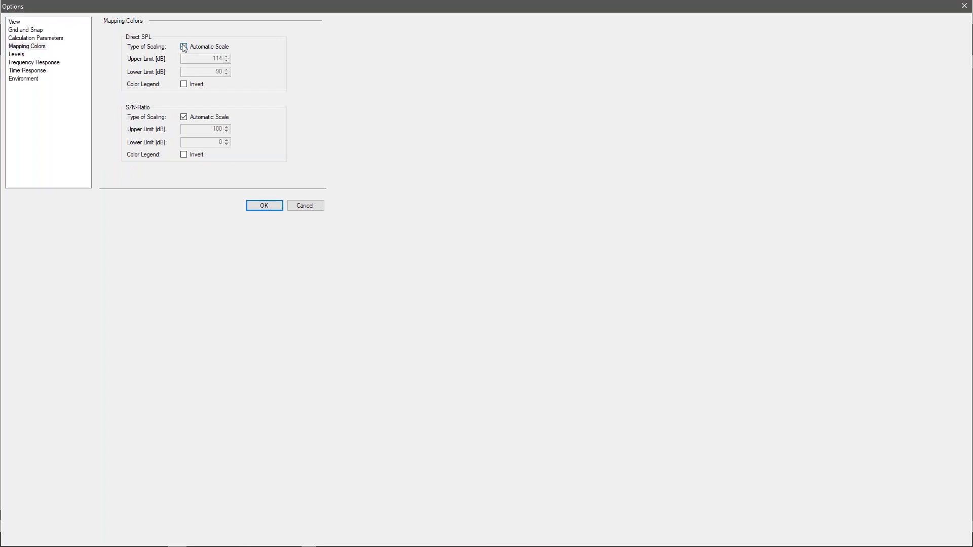
{"action": "left_click", "coordinate": [182, 49]}
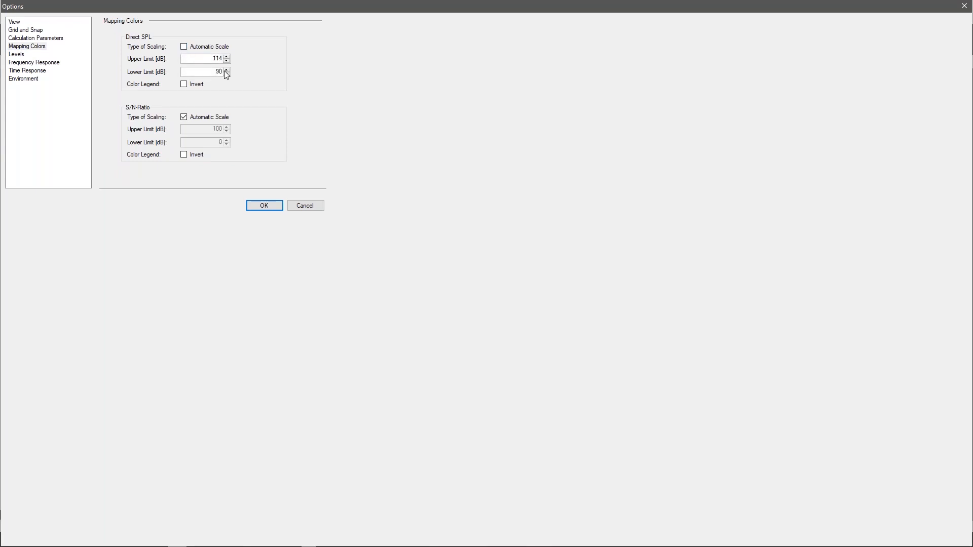
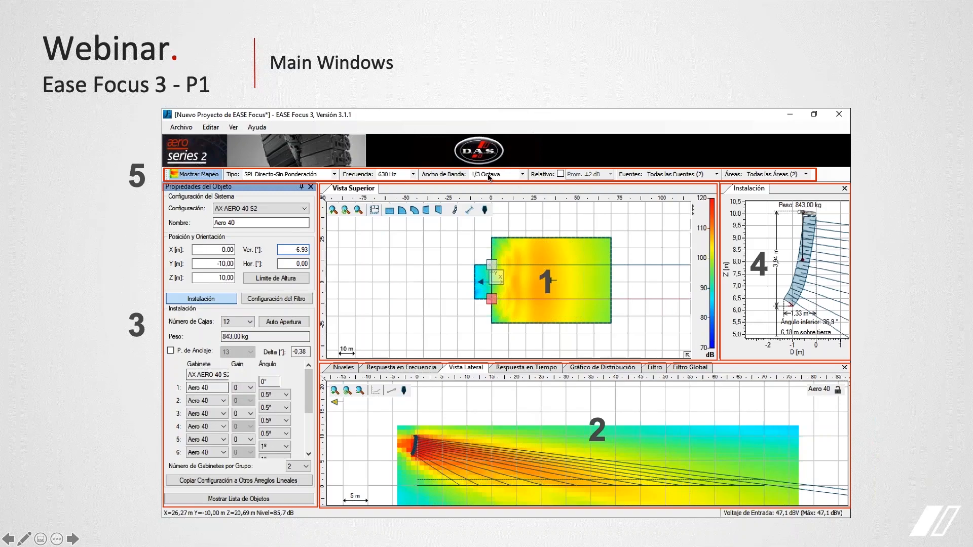
- Switch to EASE Focus 3 and set the mapping bandwidth to 1/3 Octave and the frequency to 10000 Hz
{"action": "key", "text": "ctrl+Right"}
{"action": "key", "text": "ctrl+Right"}
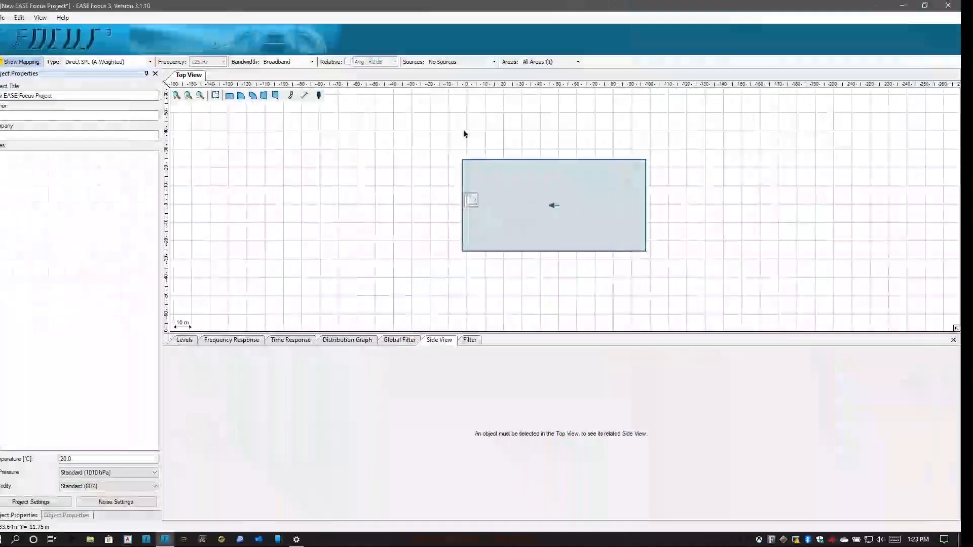
{"action": "key", "text": "Num_Lock"}
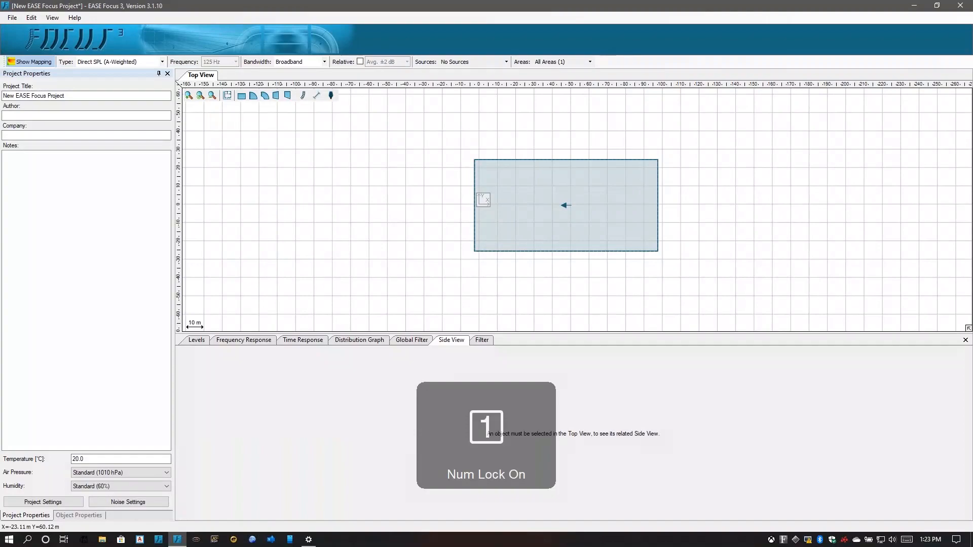
{"action": "left_click", "coordinate": [301, 63]}
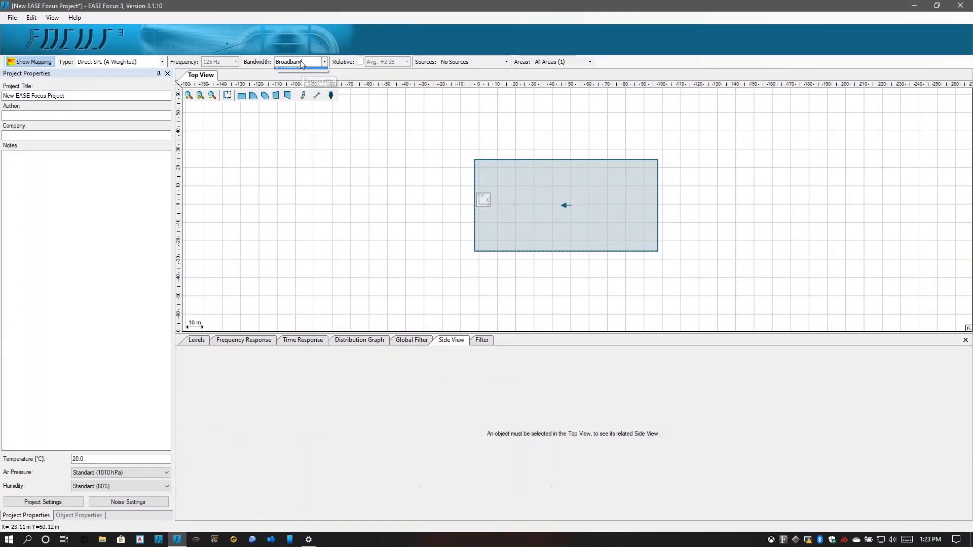
{"action": "left_click", "coordinate": [296, 84]}
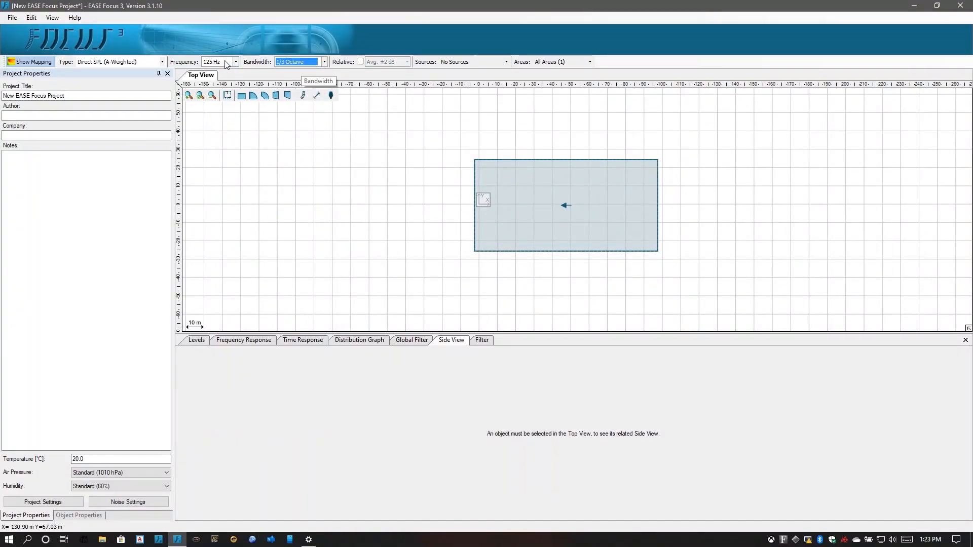
{"action": "left_click", "coordinate": [226, 63]}
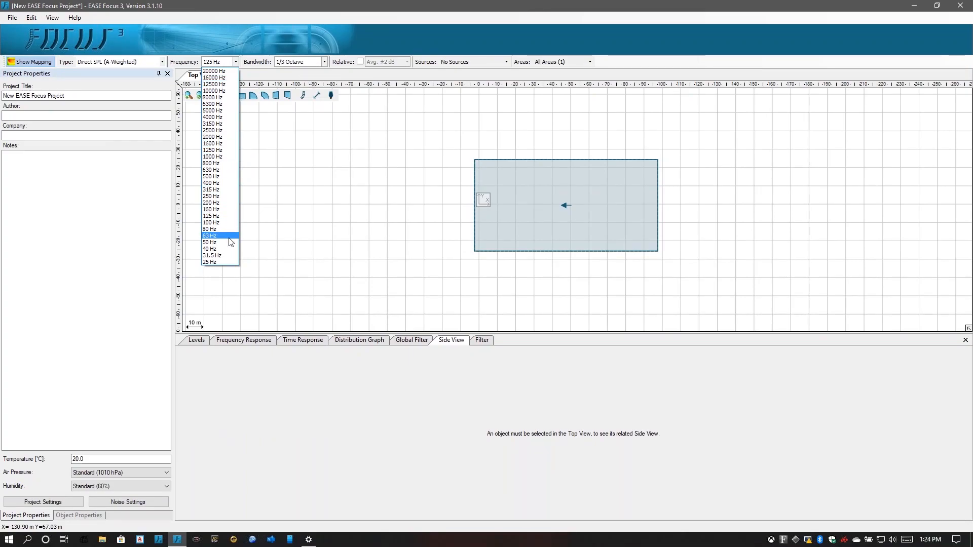
{"action": "left_click", "coordinate": [219, 106]}
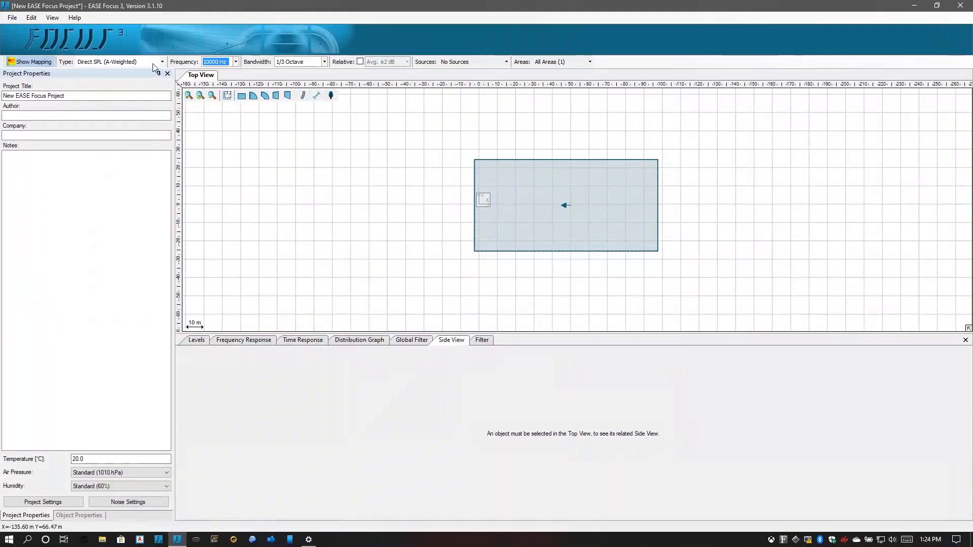
- Review the available mapping types and the frequencies offered for the 1/3 Octave bandwidth
{"action": "left_click", "coordinate": [135, 63]}
{"action": "key", "text": "Num_Lock"}
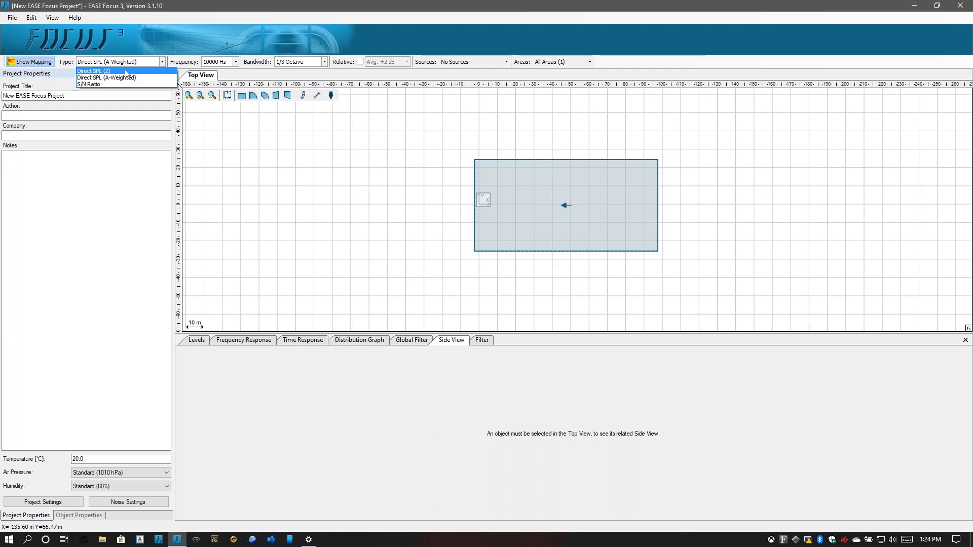
{"action": "left_click", "coordinate": [217, 77]}
{"action": "left_click", "coordinate": [226, 64]}
{"action": "left_click", "coordinate": [226, 64]}
{"action": "left_click", "coordinate": [226, 64]}
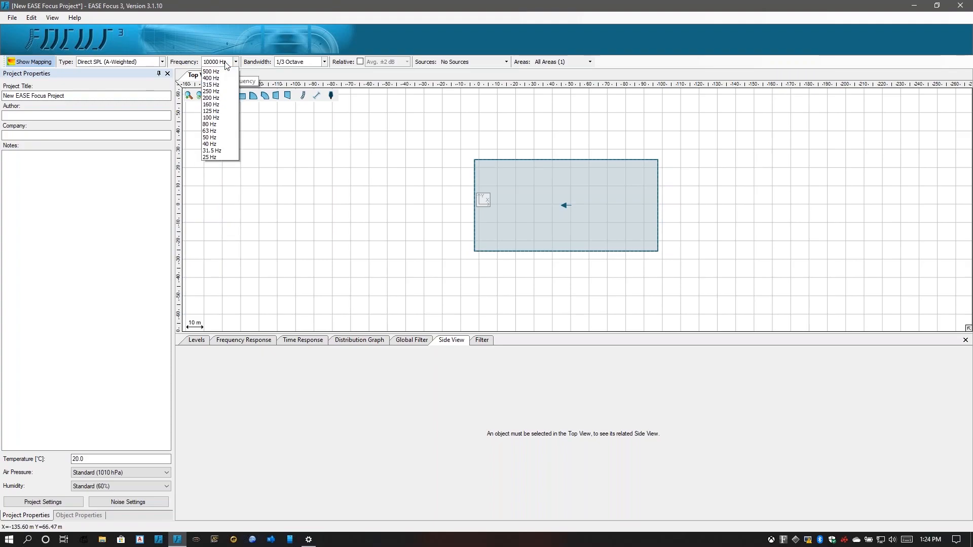
{"action": "left_click", "coordinate": [226, 64]}
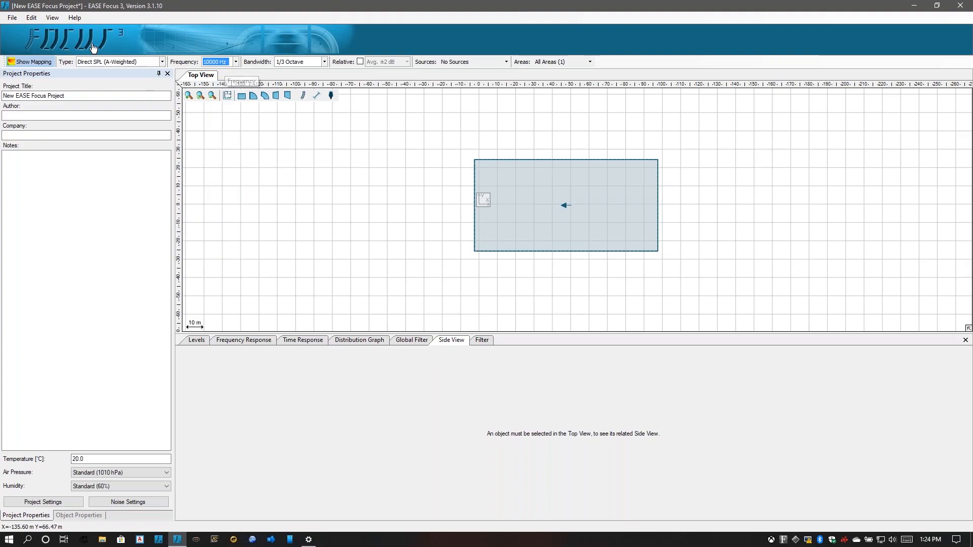
- In the environment options, set the functionality mode to Standard and apply it
{"action": "left_click", "coordinate": [13, 18]}
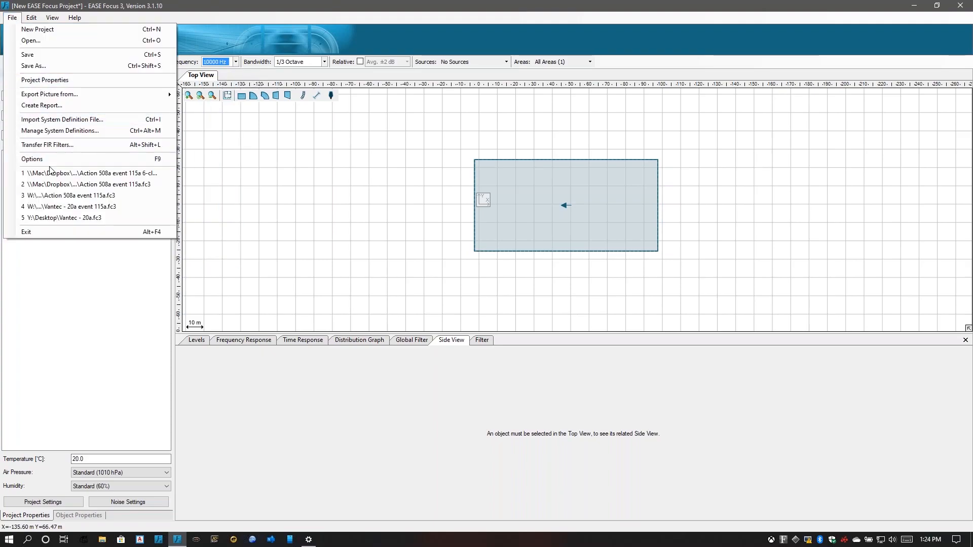
{"action": "left_click", "coordinate": [12, 17]}
{"action": "left_click", "coordinate": [12, 17]}
{"action": "left_click", "coordinate": [62, 153]}
{"action": "left_click", "coordinate": [13, 18]}
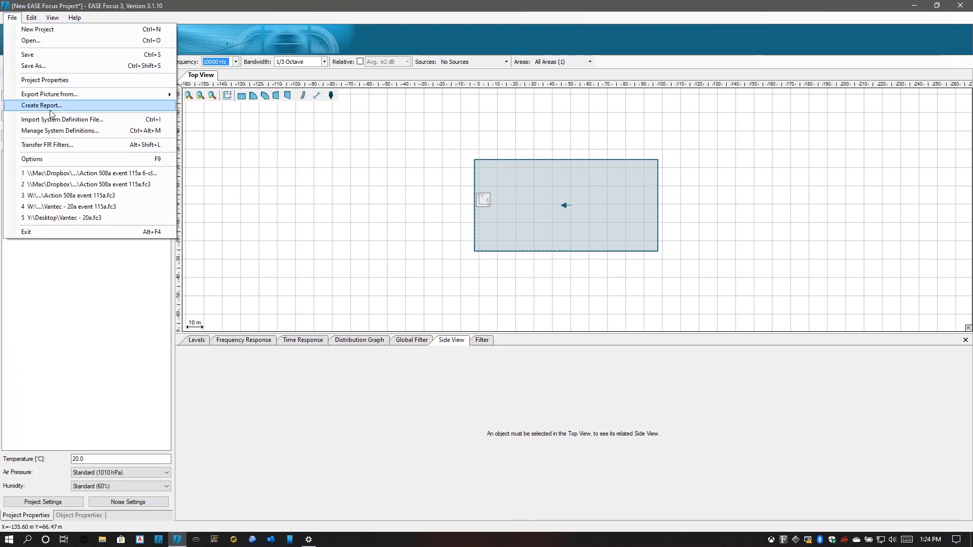
{"action": "left_click", "coordinate": [54, 159]}
{"action": "left_click", "coordinate": [31, 80]}
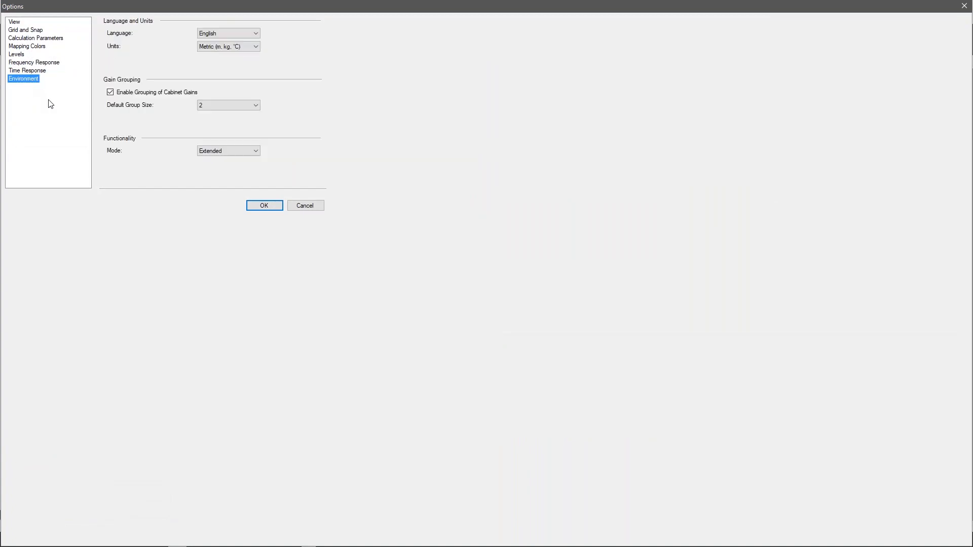
{"action": "left_click", "coordinate": [235, 151]}
{"action": "left_click", "coordinate": [233, 157]}
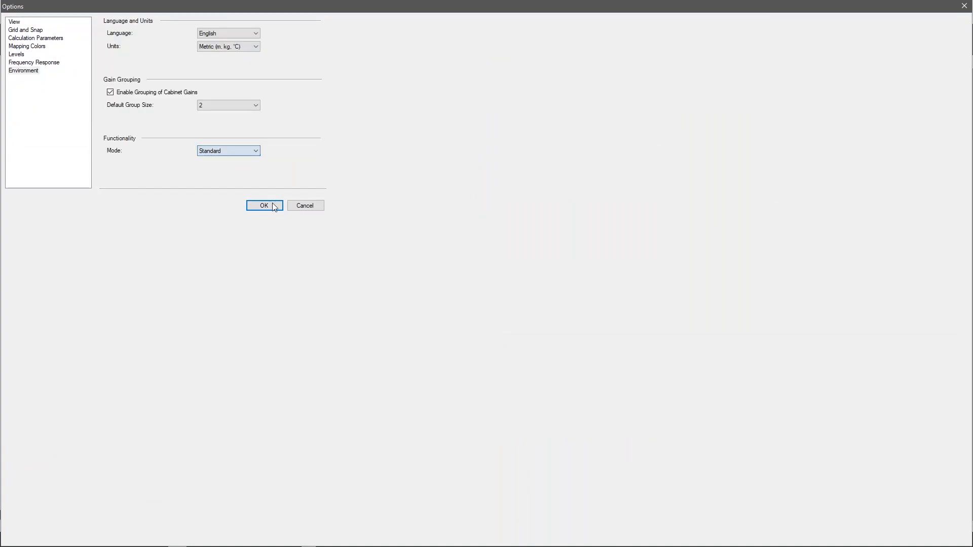
{"action": "left_click", "coordinate": [278, 209]}
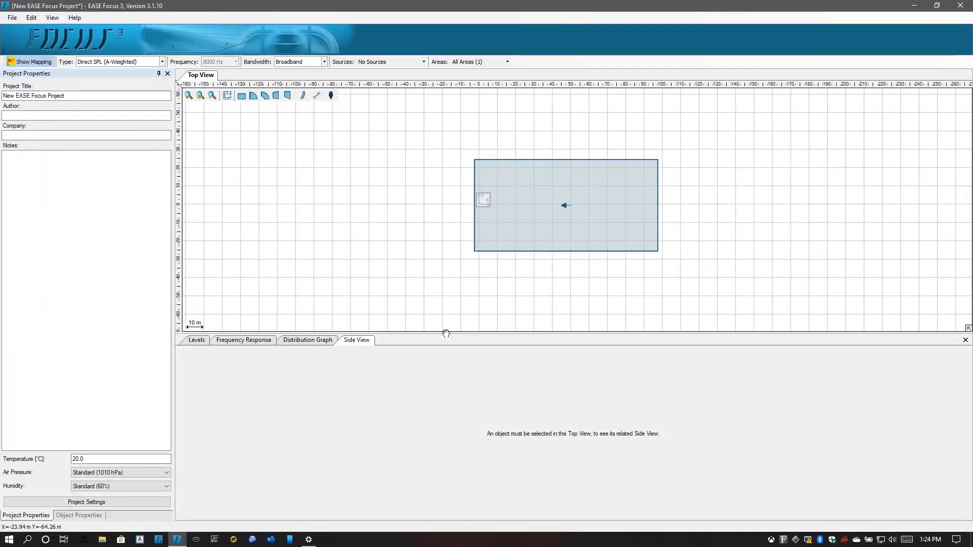
- Set the mapping bandwidth to 1 Octave and open the list of available frequencies
{"action": "left_click", "coordinate": [304, 62]}
{"action": "left_click", "coordinate": [295, 75]}
{"action": "left_click", "coordinate": [213, 62]}
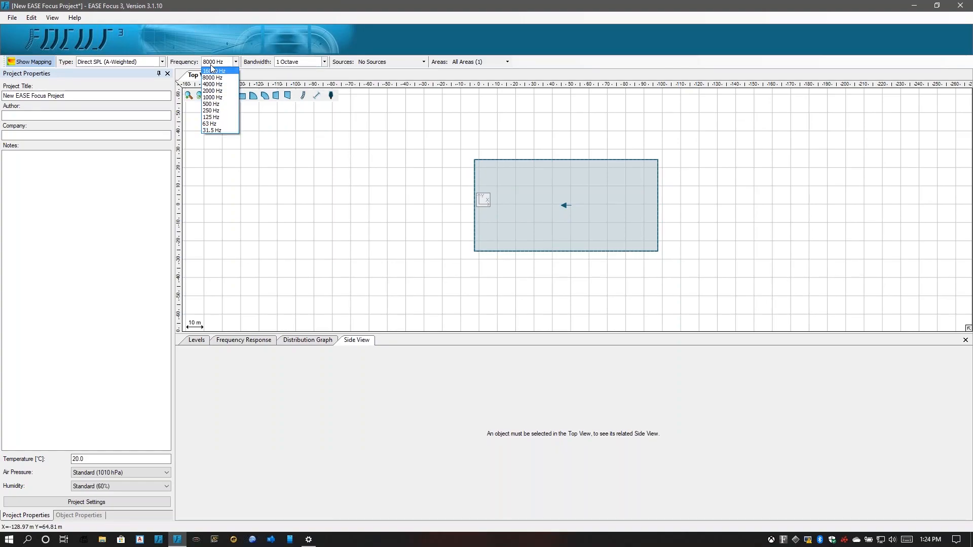
- Switch the functionality mode back to Extended in the environment options and apply it
{"action": "left_click", "coordinate": [12, 19]}
{"action": "left_click", "coordinate": [12, 18]}
{"action": "left_click", "coordinate": [38, 160]}
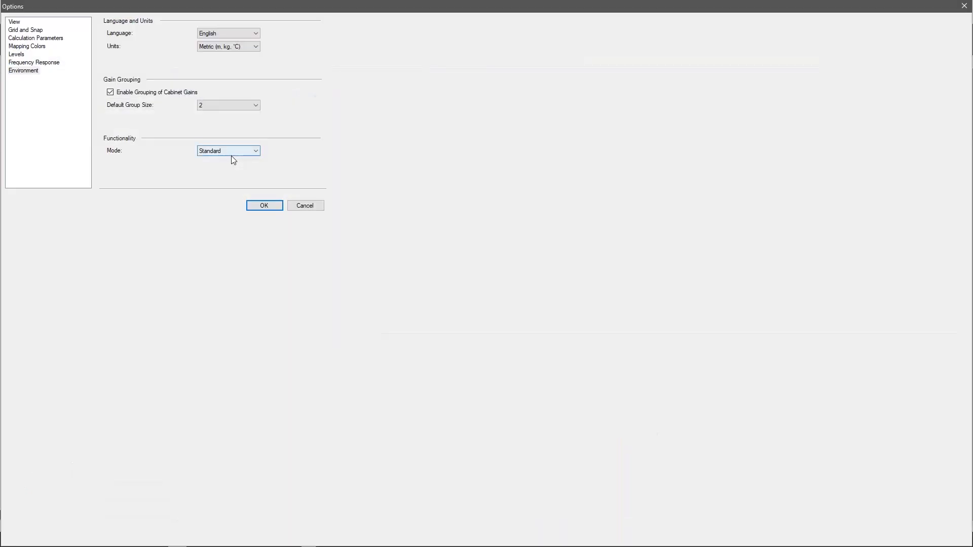
{"action": "left_click", "coordinate": [231, 151]}
{"action": "left_click", "coordinate": [231, 163]}
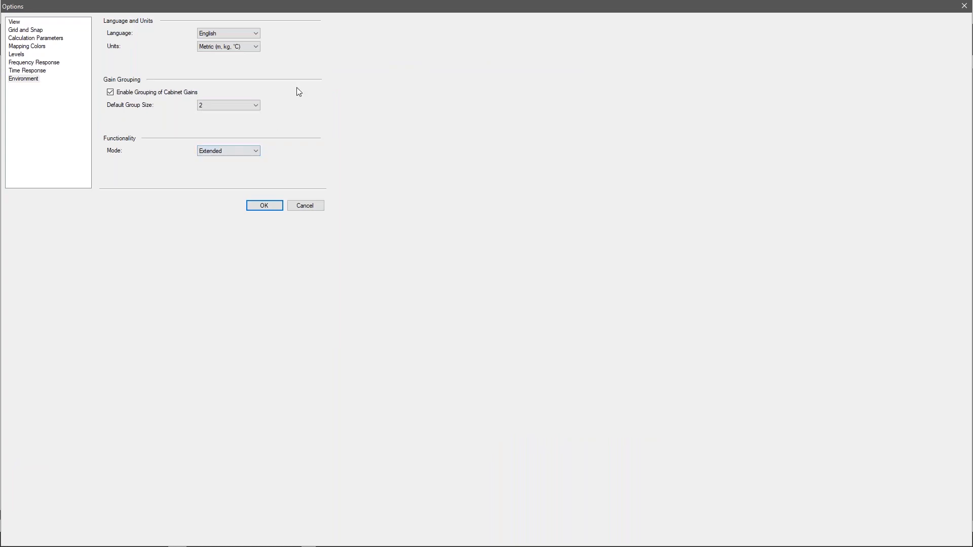
{"action": "left_click", "coordinate": [278, 205]}
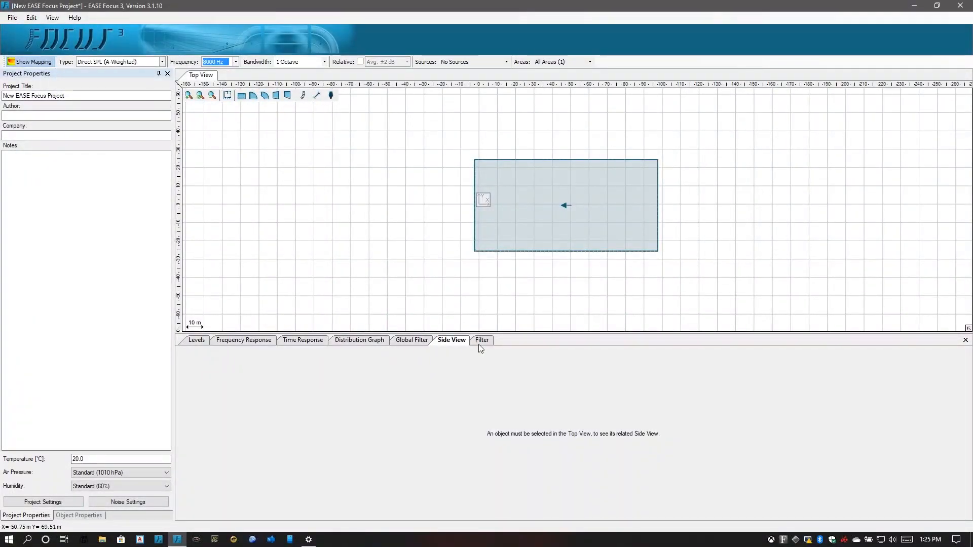
- Review the frequencies offered at 1 Octave bandwidth and the selection lists for mapping bandwidth, sources and areas
{"action": "left_click", "coordinate": [215, 63]}
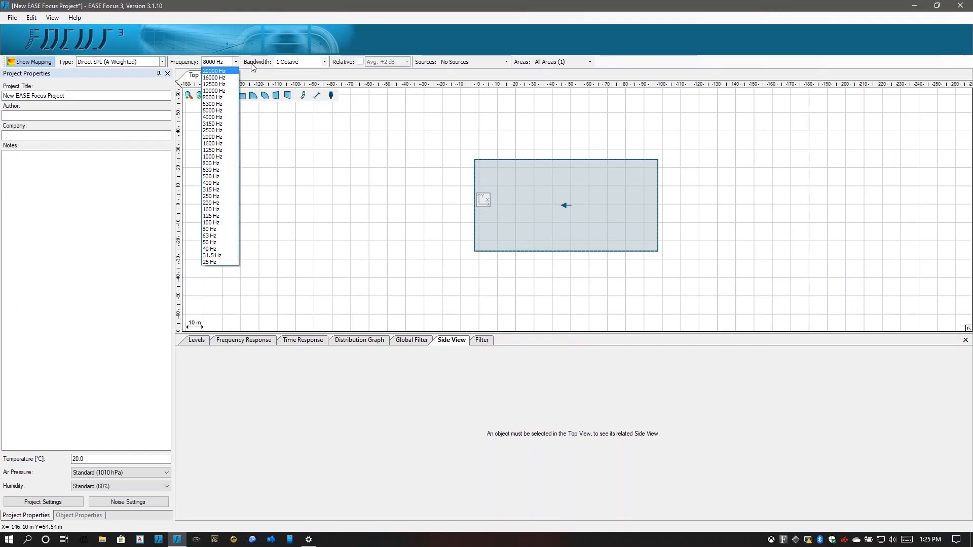
{"action": "left_click", "coordinate": [286, 63]}
{"action": "left_click", "coordinate": [286, 64]}
{"action": "left_click", "coordinate": [286, 67]}
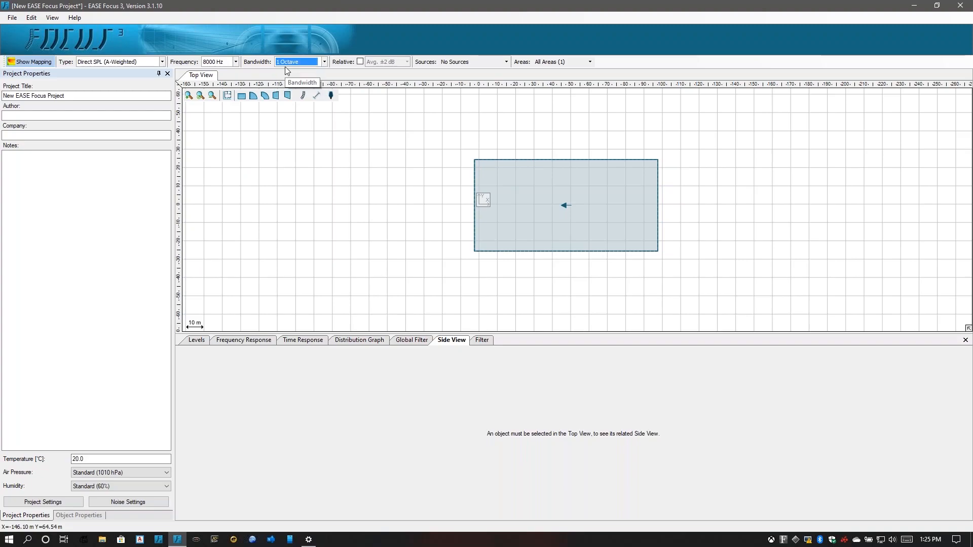
{"action": "left_click", "coordinate": [440, 63]}
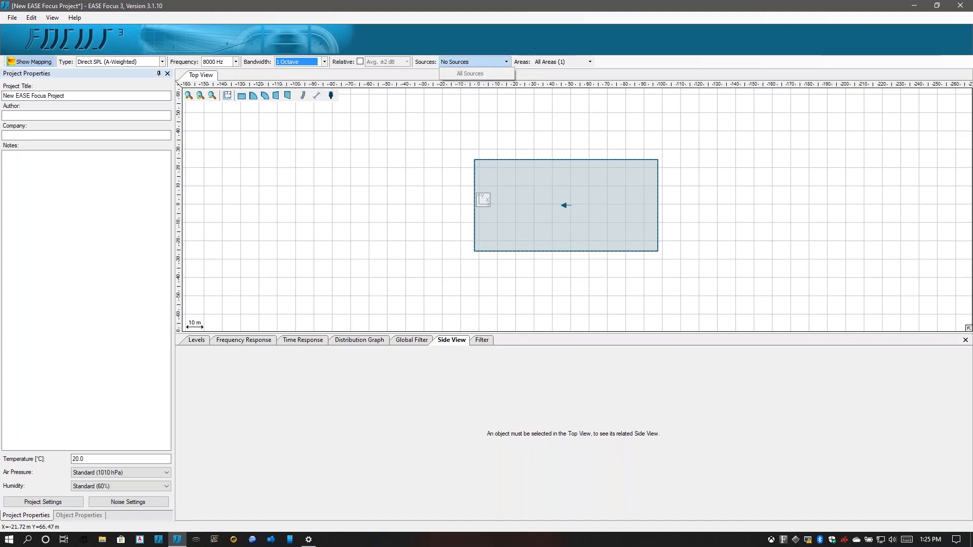
{"action": "left_click", "coordinate": [551, 61]}
{"action": "left_click", "coordinate": [494, 60]}
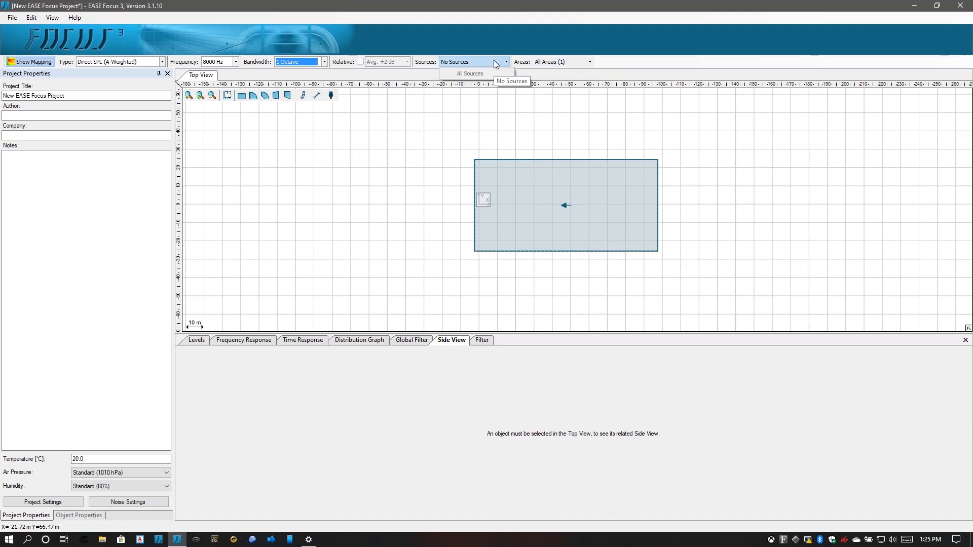
- Select the audience zone in the top view and shift it slightly so it is centred on the X axis
{"action": "left_click", "coordinate": [569, 217]}
{"action": "left_click", "coordinate": [571, 218]}
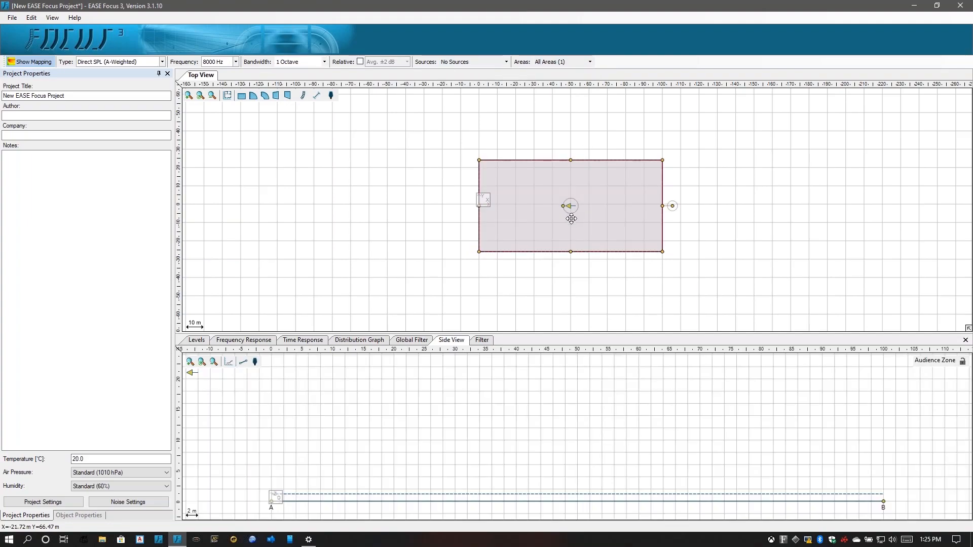
{"action": "left_click_drag", "start_coordinate": [571, 217], "coordinate": [571, 215]}
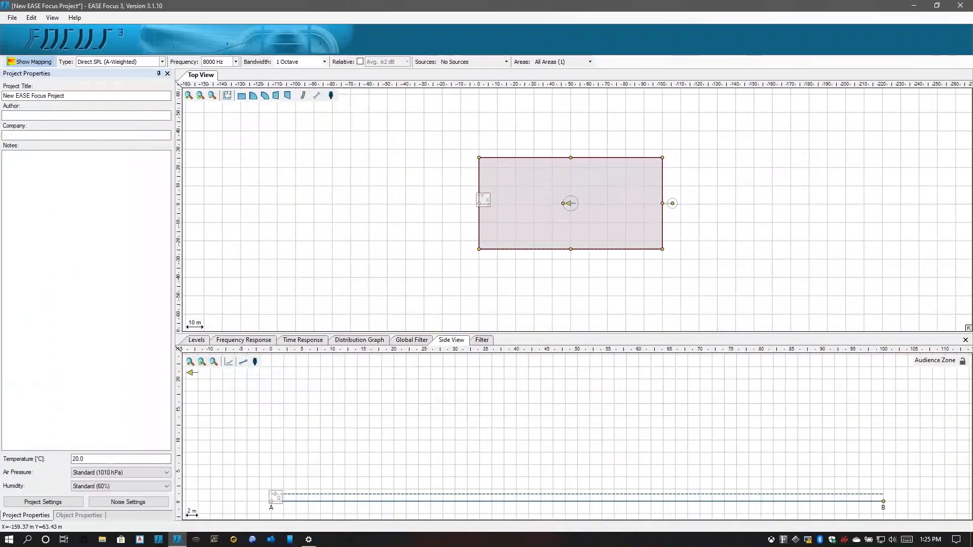
- Fill in the project properties with the title "Outdoor venue", the author's name and the company "DAS Audio"
{"action": "key", "text": "Num_Lock"}
{"action": "left_click_drag", "start_coordinate": [67, 97], "coordinate": [1, 96]}
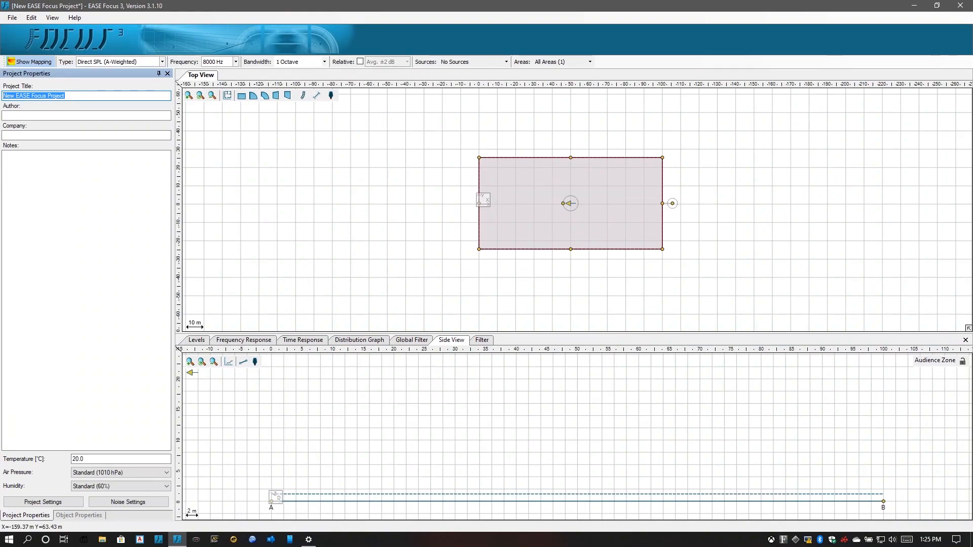
{"action": "type", "text": "V"}
{"action": "type", "text": "Outdoor"}
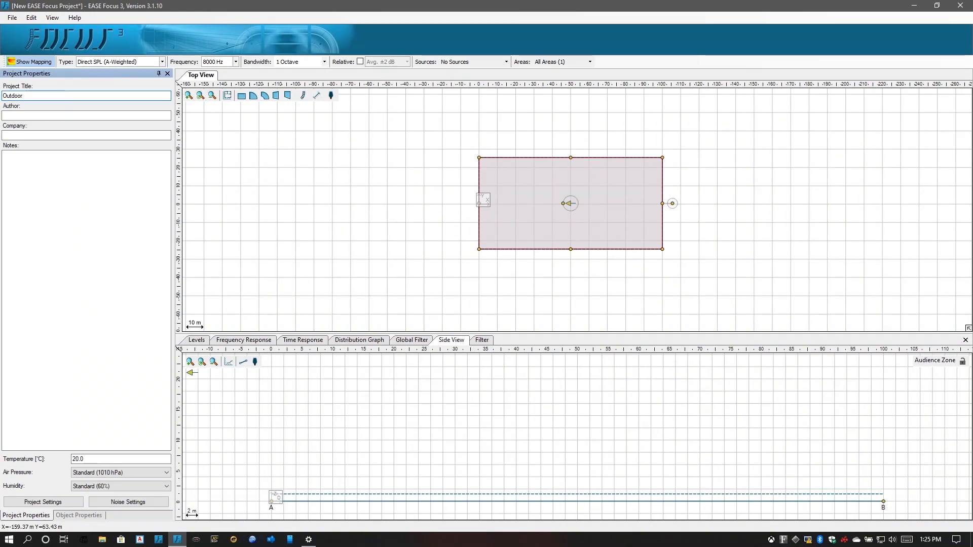
{"action": "type", "text": " venue"}
{"action": "key", "text": "Tab"}
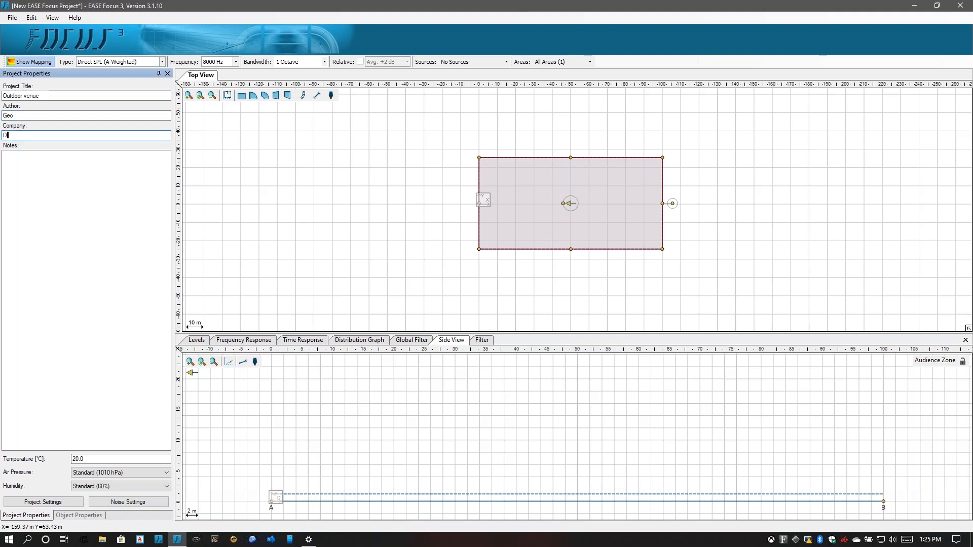
{"action": "type", "text": "DAS Audio"}
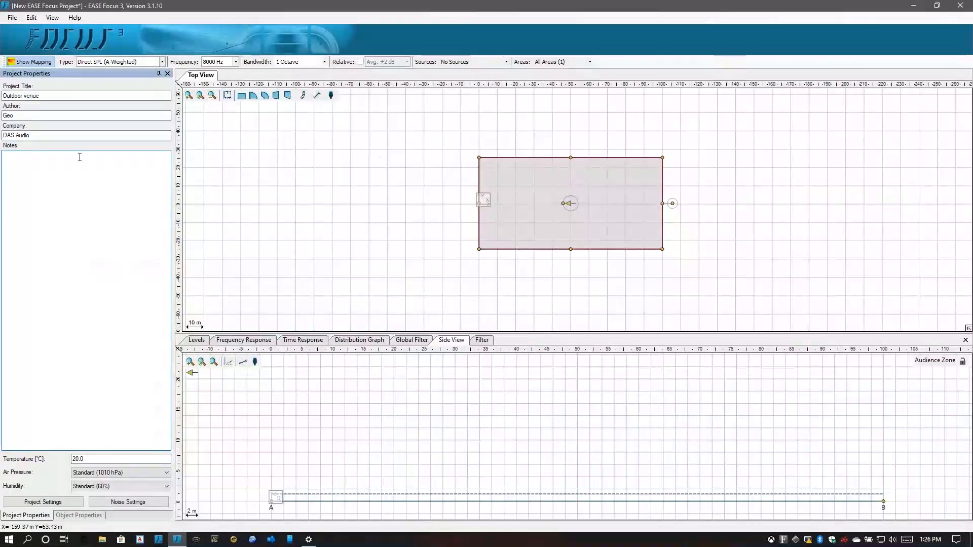
- Enter "stage" in the project notes
{"action": "left_click", "coordinate": [80, 167]}
{"action": "key", "text": "Num_Lock"}
{"action": "type", "text": "stag"}
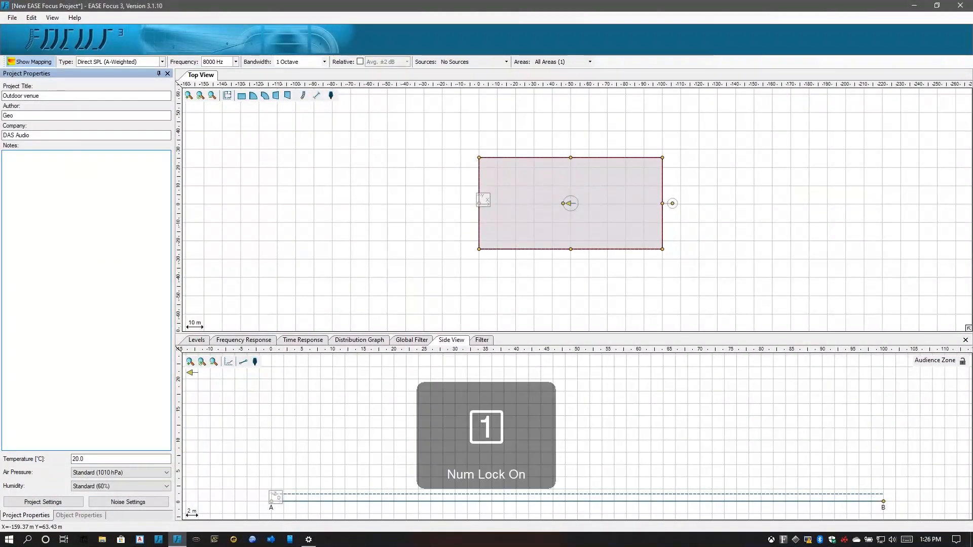
{"action": "type", "text": "e "}
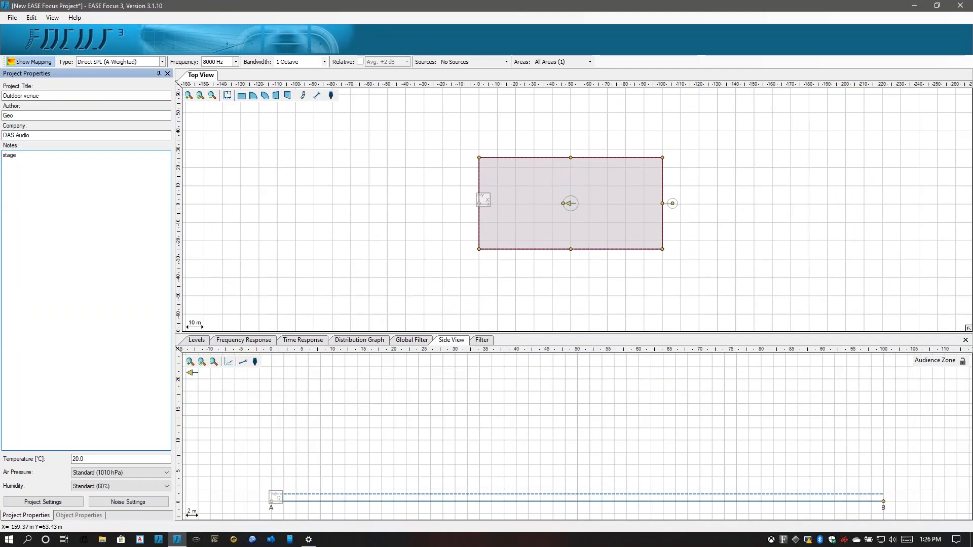
{"action": "type", "text": "aera"}
{"action": "key", "text": "BackSpace"}
{"action": "key", "text": "BackSpace"}
{"action": "key", "text": "BackSpace"}
{"action": "key", "text": "BackSpace"}
{"action": "key", "text": "BackSpace"}
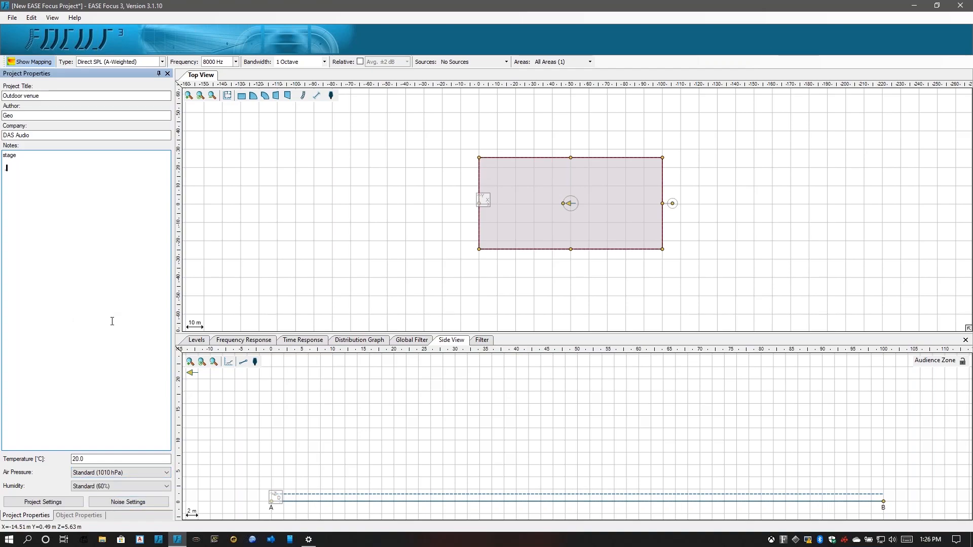
{"action": "left_click", "coordinate": [108, 459]}
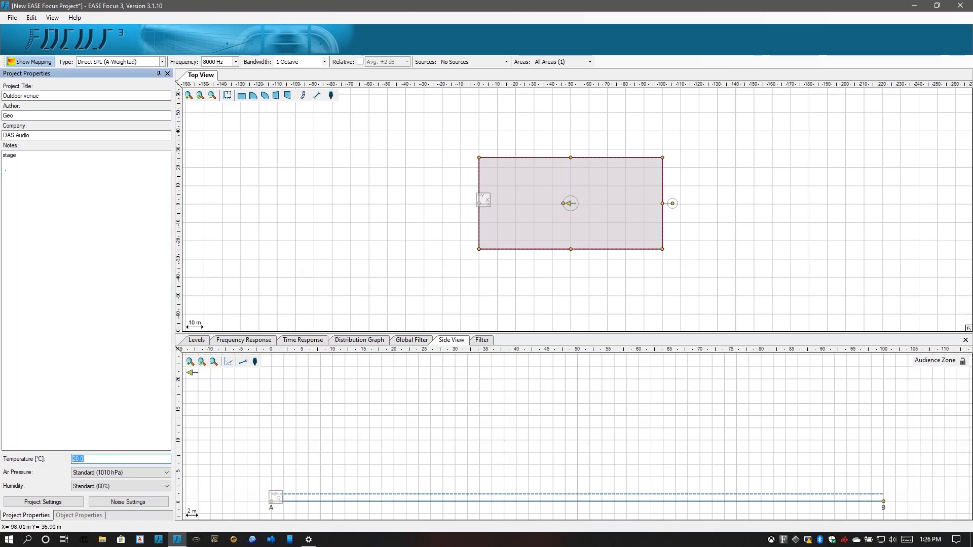
{"action": "left_click_drag", "start_coordinate": [302, 272], "coordinate": [297, 271]}
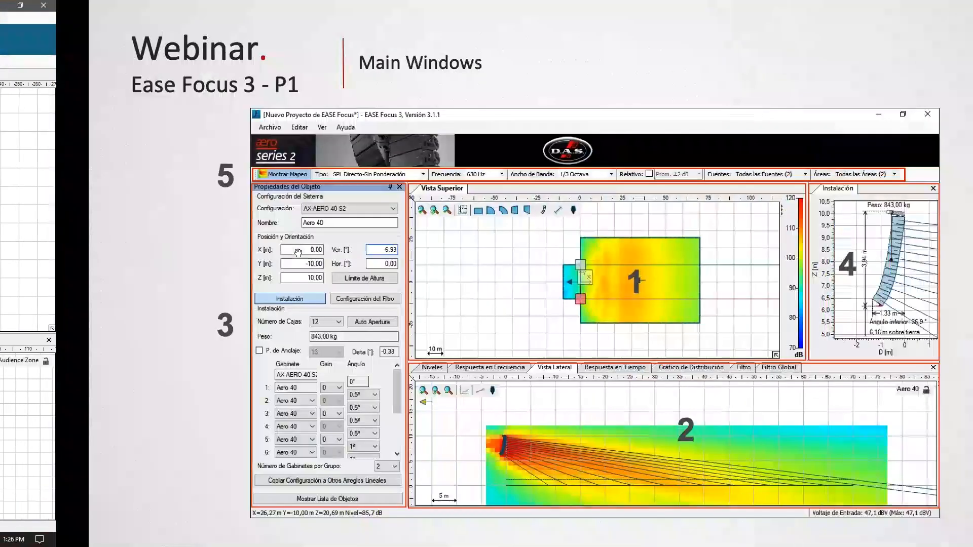
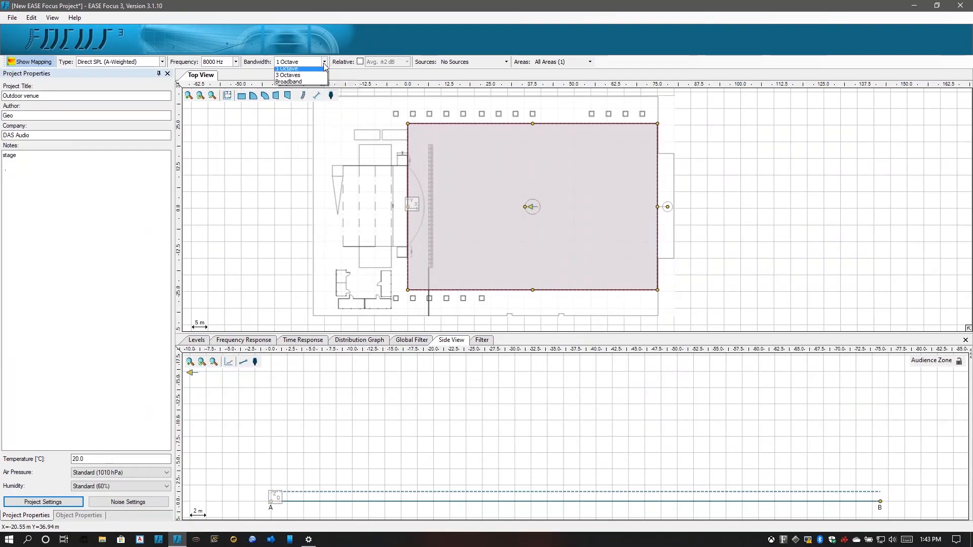
- Set the mapping bandwidth to 1/3 Octave and turn off the mapping display
{"action": "left_click", "coordinate": [297, 78]}
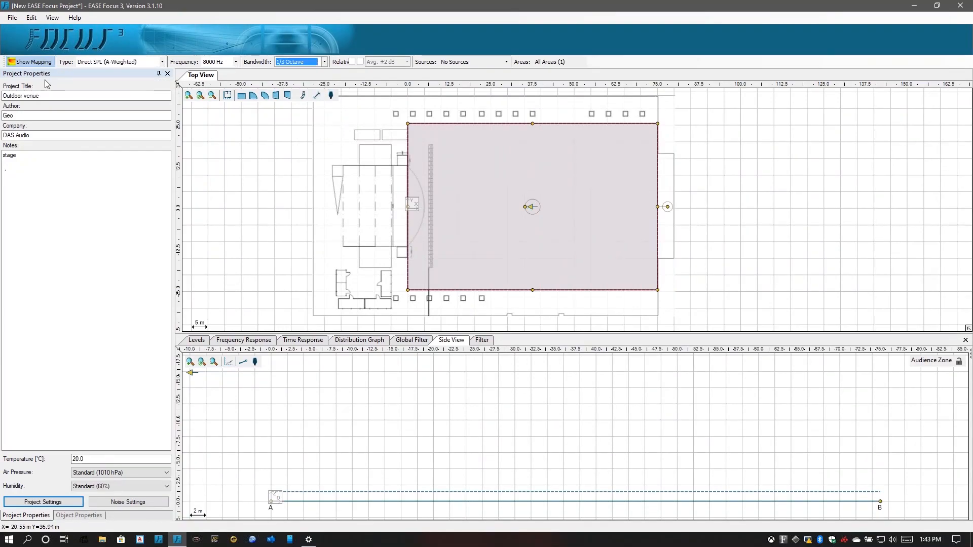
{"action": "left_click", "coordinate": [29, 62]}
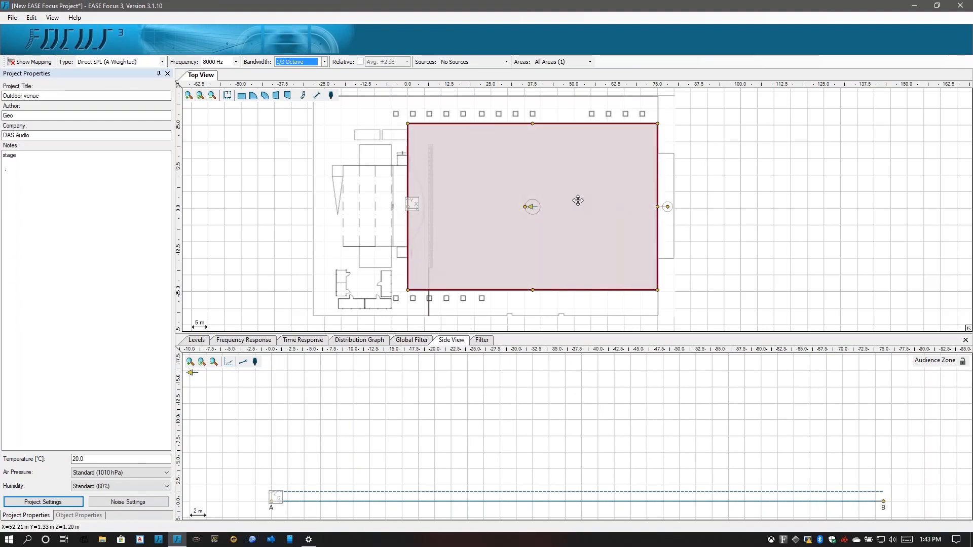
- Shift the audience zone slightly and measure across its full width in the top view
{"action": "mouse_move", "coordinate": [577, 200]}
{"action": "left_mouse_down"}
{"action": "mouse_move", "coordinate": [569, 120]}
{"action": "mouse_move", "coordinate": [579, 199]}
{"action": "left_mouse_up"}
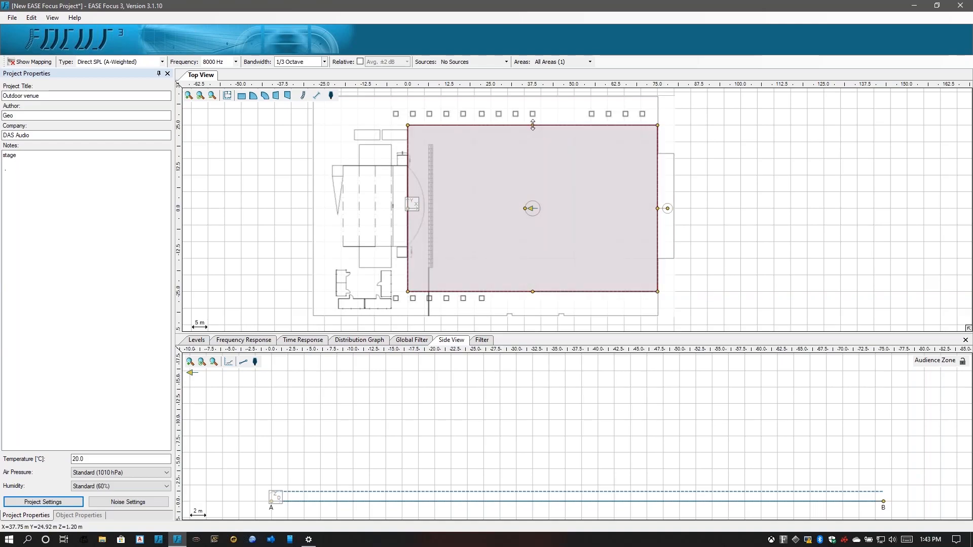
{"action": "left_click_drag", "start_coordinate": [532, 125], "coordinate": [533, 292]}
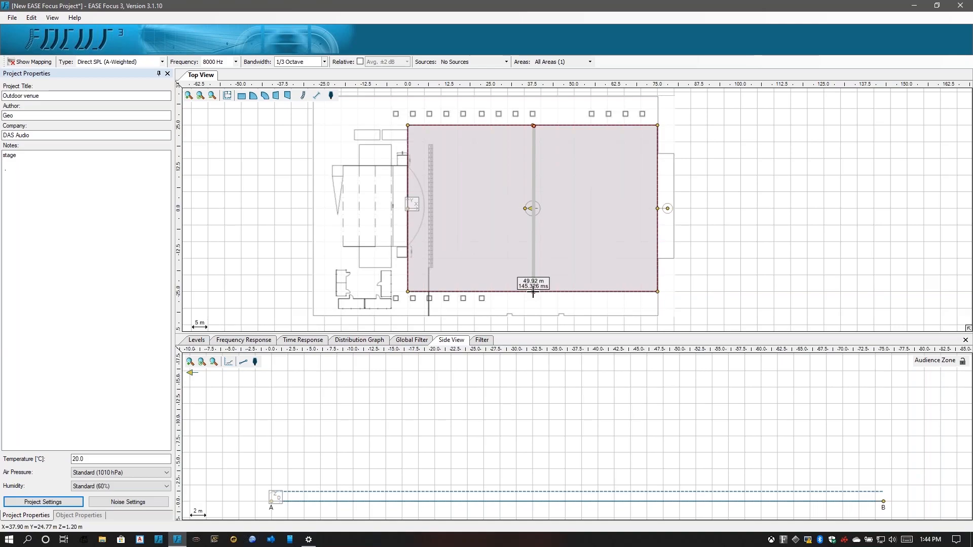
{"action": "left_click_drag", "start_coordinate": [533, 292], "coordinate": [533, 292]}
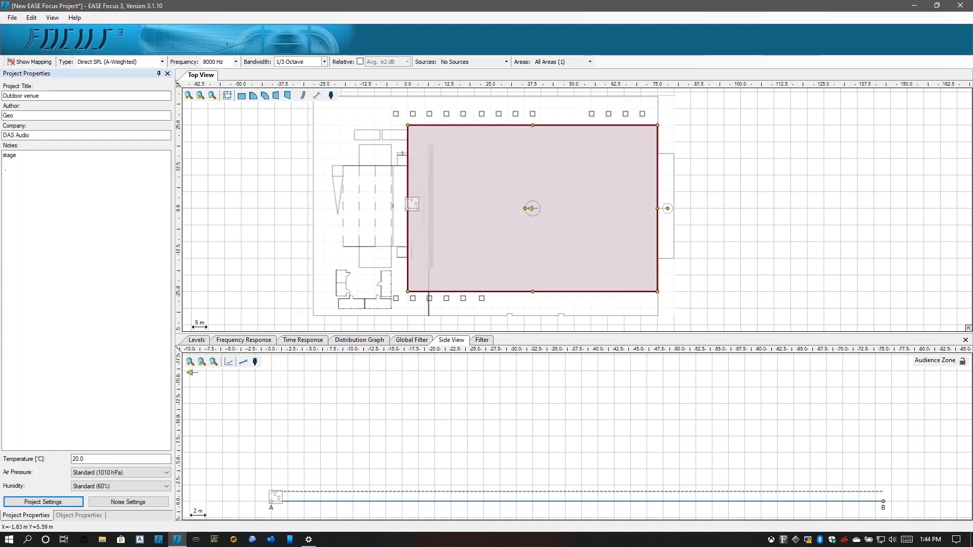
- Browse the loudspeaker system definitions for the manufacturer D.A.S. Audio without adding a system
{"action": "left_click", "coordinate": [302, 95]}
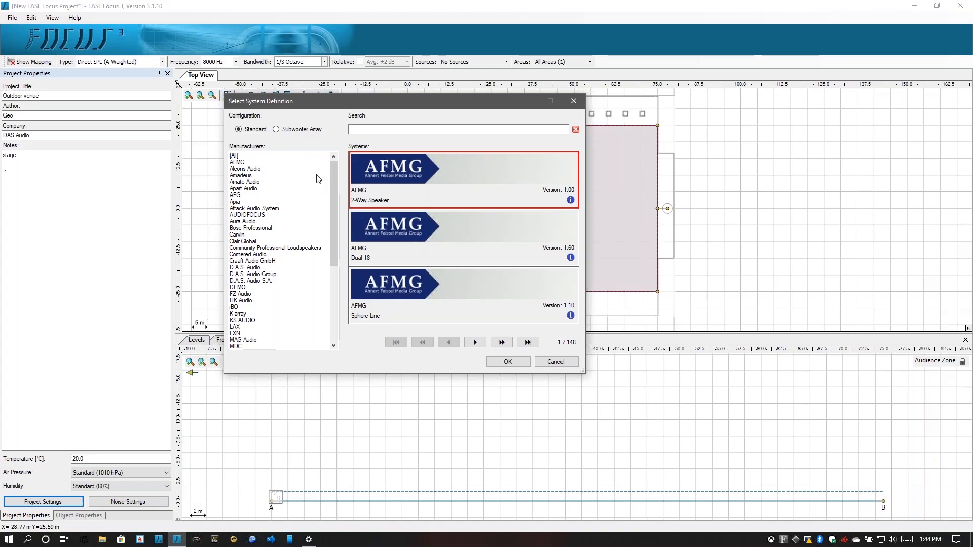
{"action": "scroll", "coordinate": [262, 291], "scroll_direction": "down", "scroll_amount": 4}
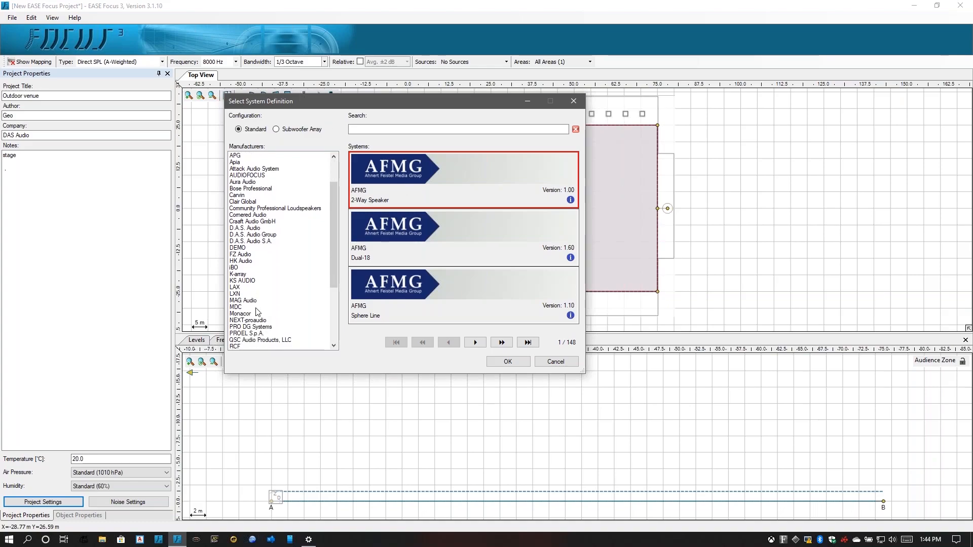
{"action": "left_click", "coordinate": [257, 192]}
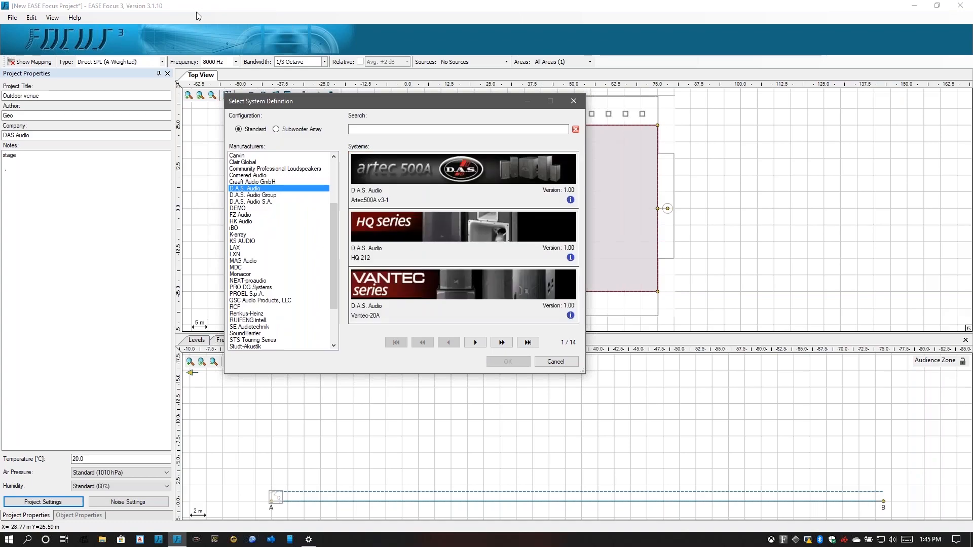
{"action": "left_click", "coordinate": [574, 101]}
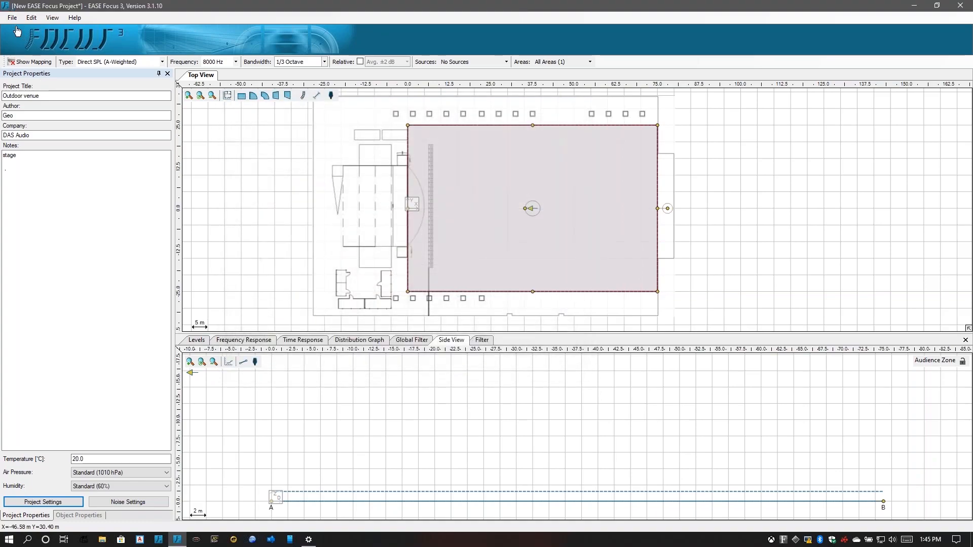
- Import the system definition file Aero 40-20 v3-52.gll
{"action": "left_click", "coordinate": [12, 18]}
{"action": "left_click", "coordinate": [46, 122]}
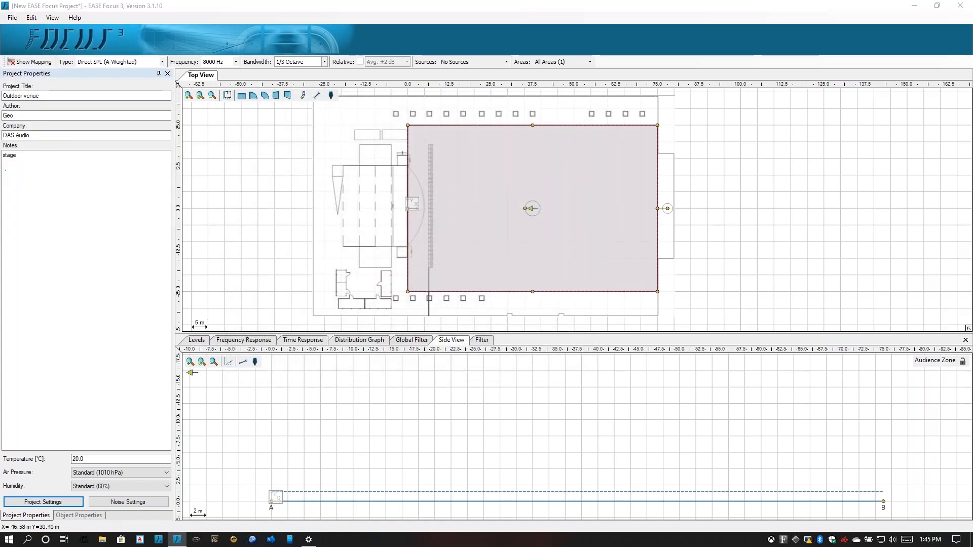
{"action": "left_click", "coordinate": [179, 85]}
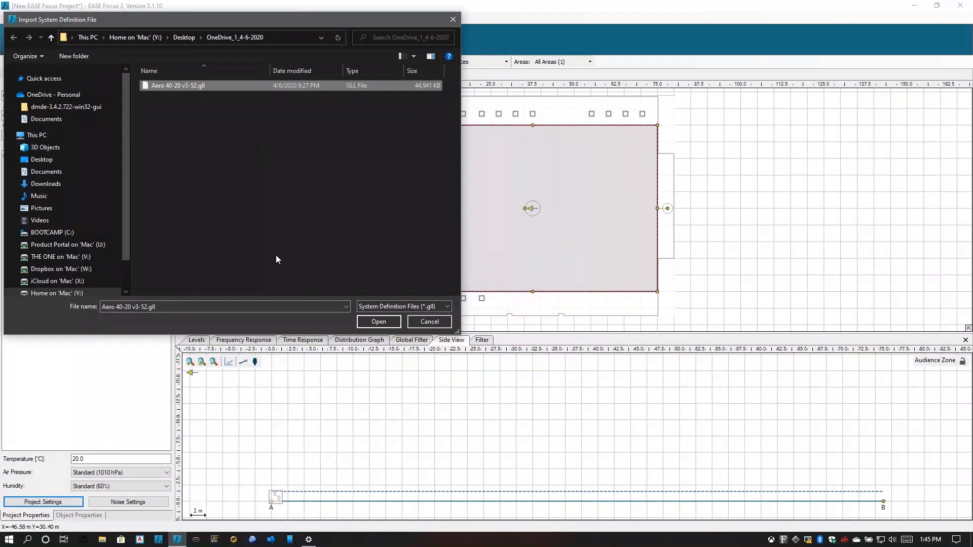
{"action": "left_click", "coordinate": [384, 319]}
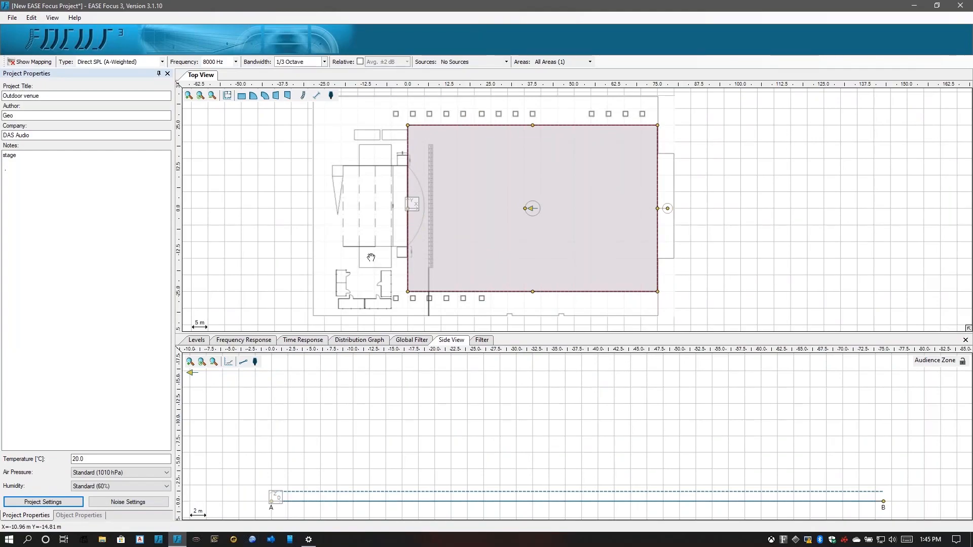
- Review the layout picture's reference point A coordinates and the line length to point B
{"action": "left_click", "coordinate": [228, 95]}
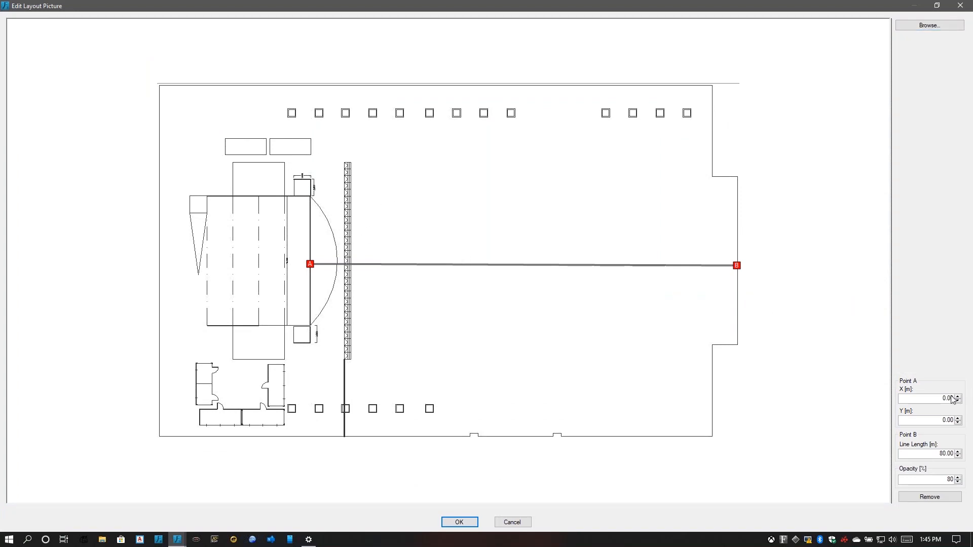
{"action": "left_click", "coordinate": [907, 399]}
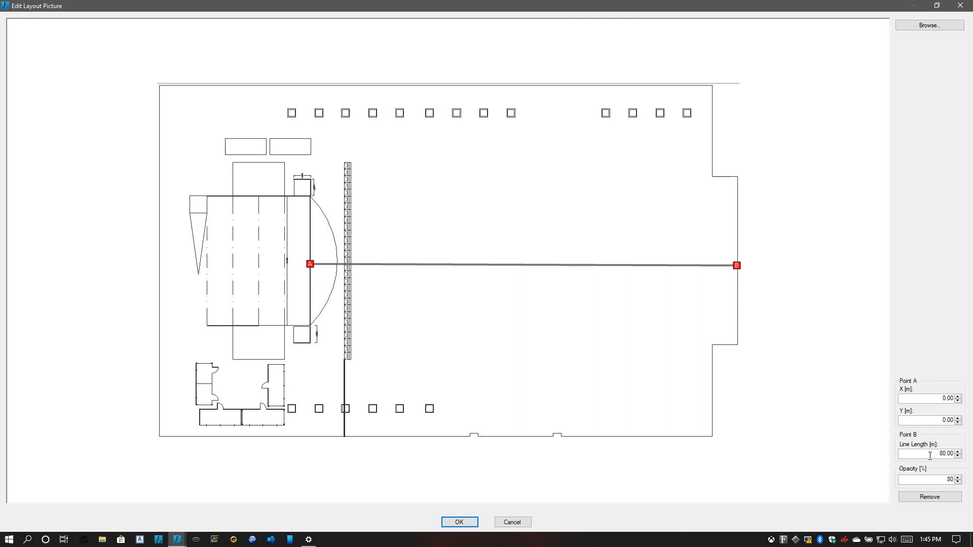
{"action": "left_click", "coordinate": [459, 523]}
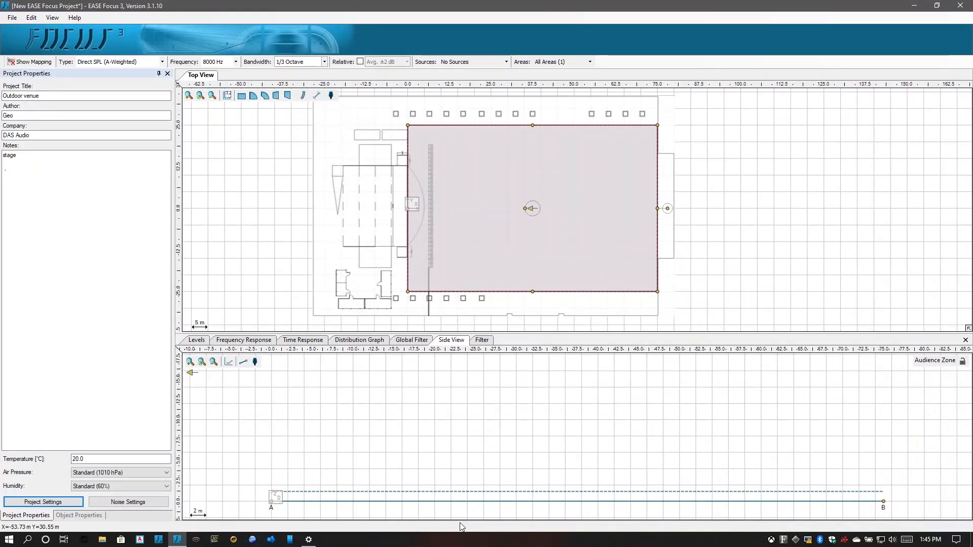
- Stretch both long sides of the audience zone outward to the column rows, making it about 53.8 m wide
{"action": "mouse_move", "coordinate": [564, 245]}
{"action": "left_mouse_down"}
{"action": "mouse_move", "coordinate": [595, 222]}
{"action": "mouse_move", "coordinate": [541, 241]}
{"action": "mouse_move", "coordinate": [564, 242]}
{"action": "left_mouse_up"}
{"action": "left_click_drag", "start_coordinate": [532, 125], "coordinate": [532, 116]}
{"action": "left_click", "coordinate": [71, 516]}
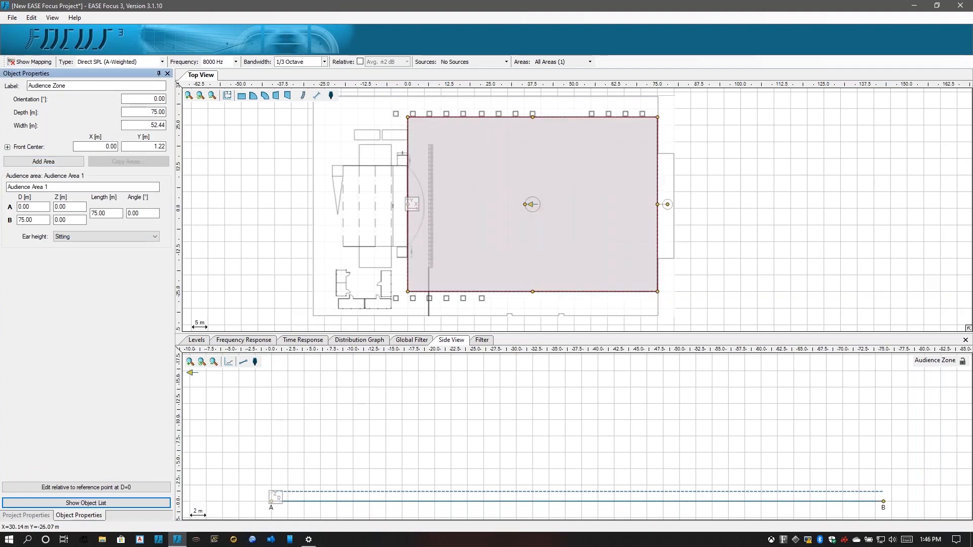
{"action": "left_click_drag", "start_coordinate": [532, 291], "coordinate": [533, 297]}
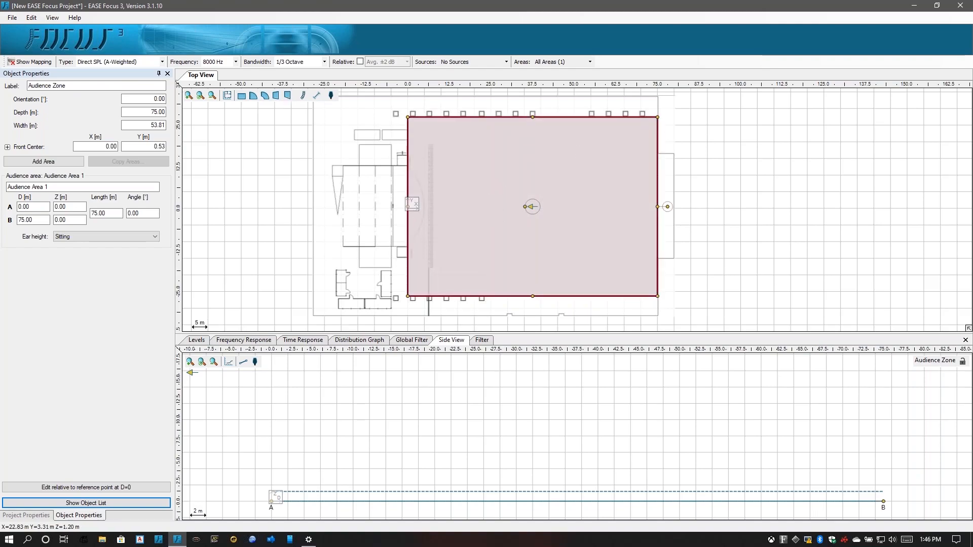
- Add three more audience areas to the audience zone
{"action": "left_click", "coordinate": [68, 162]}
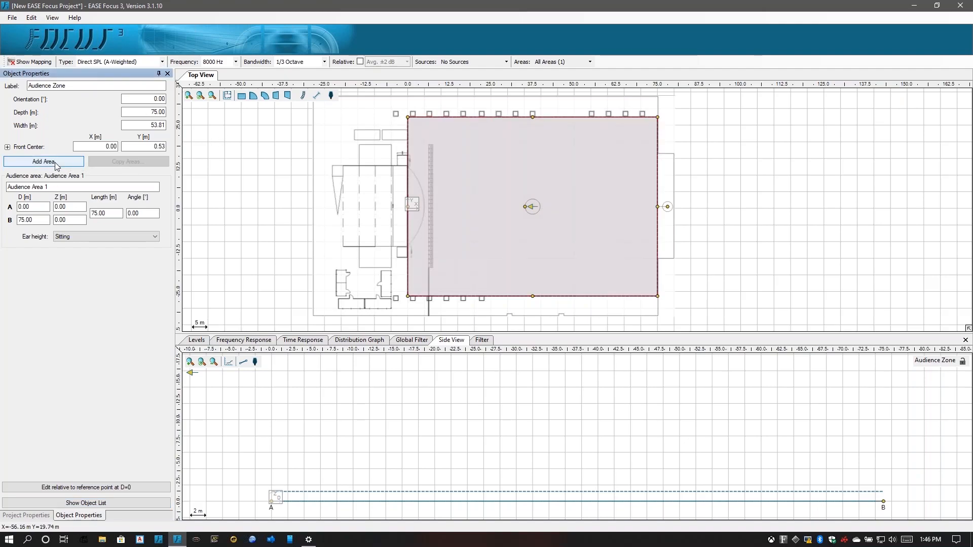
{"action": "left_click", "coordinate": [55, 162]}
{"action": "left_click", "coordinate": [55, 162]}
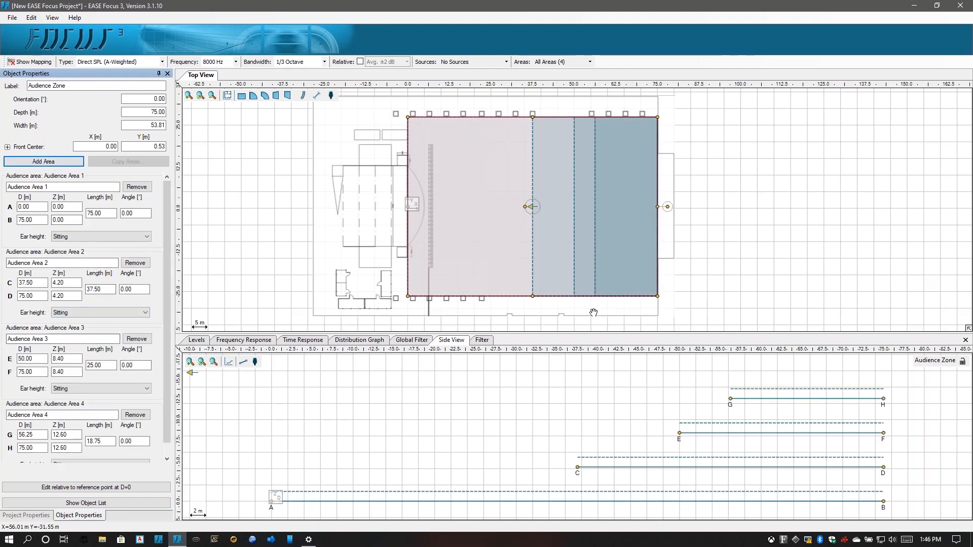
- Remove Audience Areas 2, 3 and 4 from the audience zone, keeping only Audience Area 1
{"action": "scroll", "coordinate": [132, 443], "scroll_direction": "down", "scroll_amount": 1}
{"action": "left_click", "coordinate": [135, 401]}
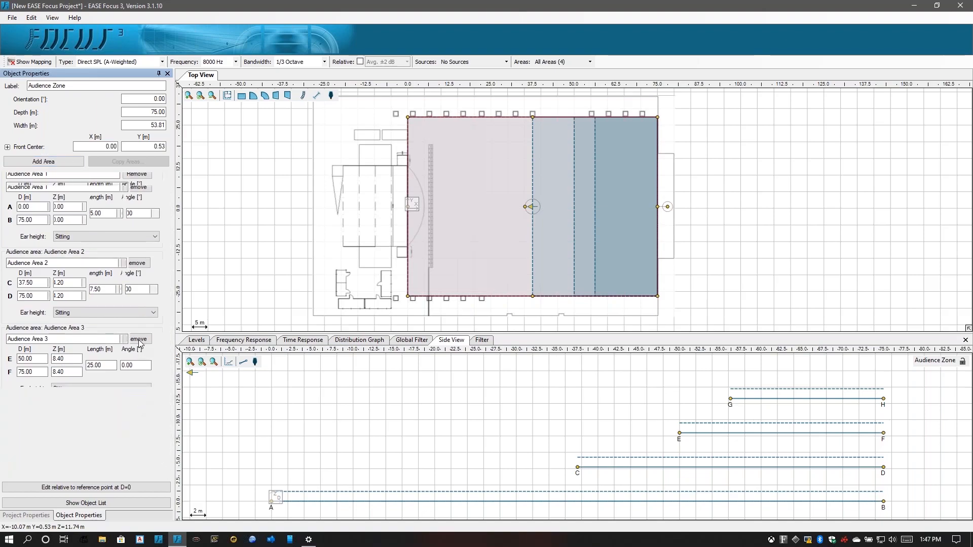
{"action": "left_click", "coordinate": [143, 339]}
{"action": "left_click", "coordinate": [143, 264]}
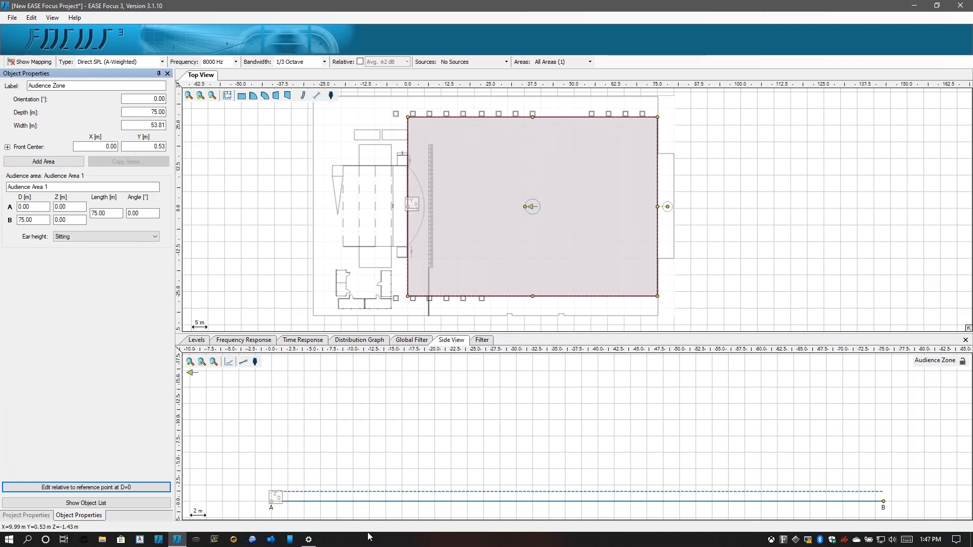
{"action": "left_click", "coordinate": [361, 501]}
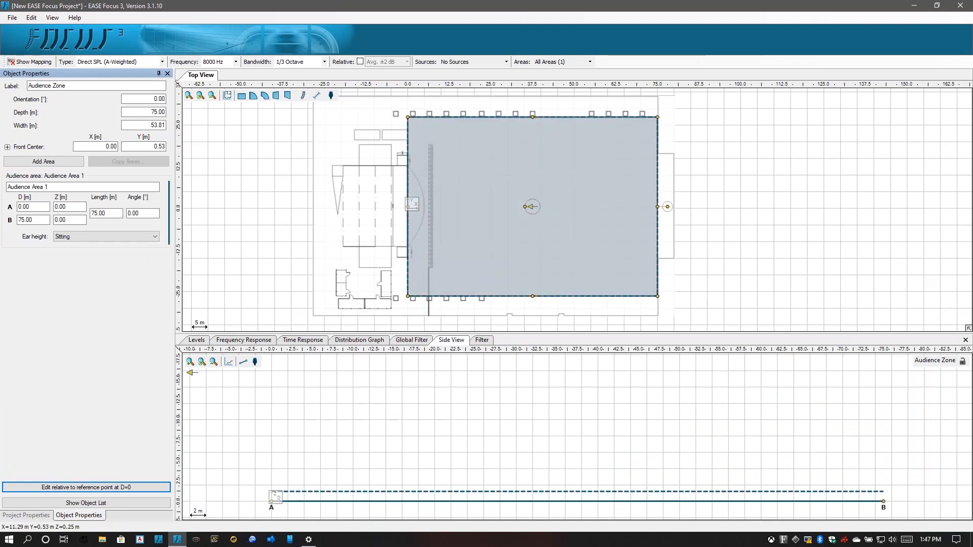
{"action": "left_click", "coordinate": [362, 499]}
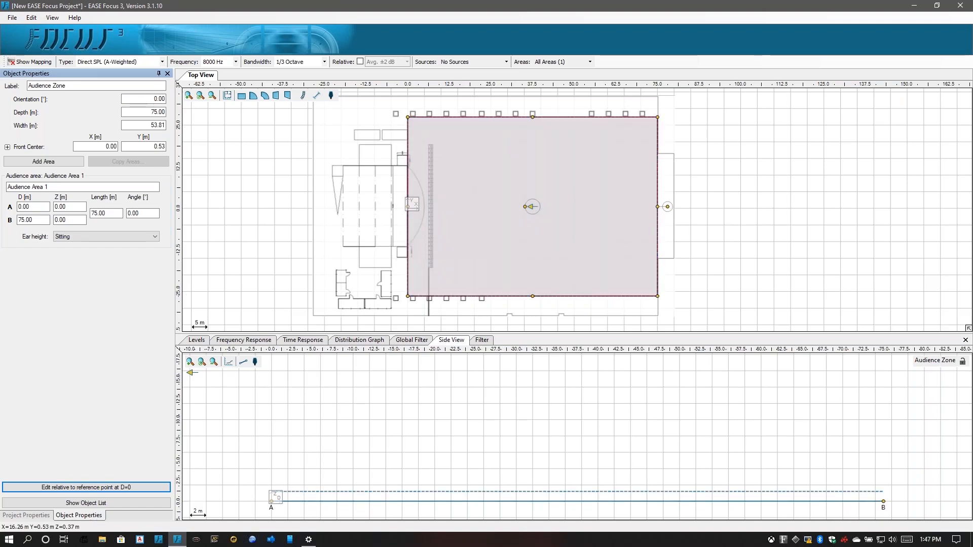
- Add two audience areas to the zone and name the three areas Level 1, level 2 and level 3
{"action": "left_click", "coordinate": [50, 161]}
{"action": "left_click", "coordinate": [51, 161]}
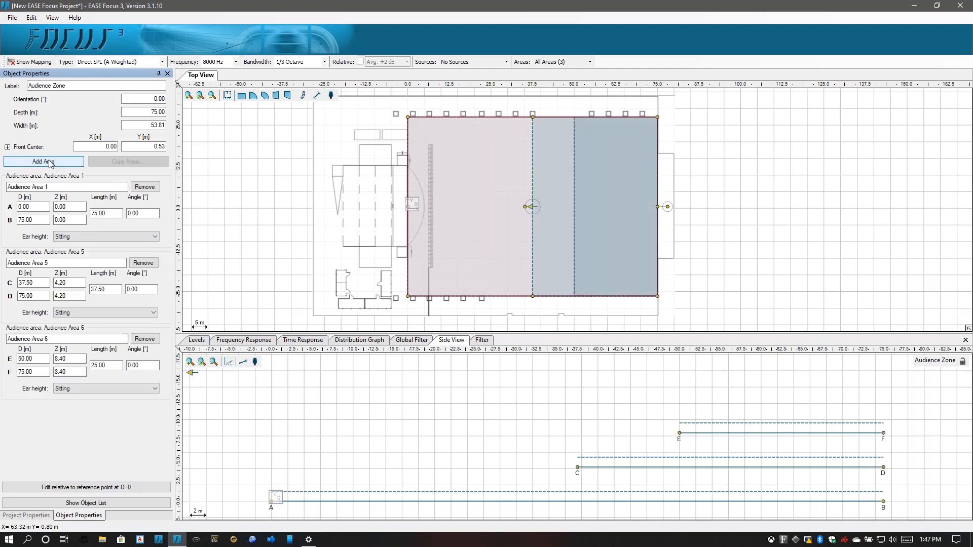
{"action": "left_click_drag", "start_coordinate": [48, 187], "coordinate": [8, 186]}
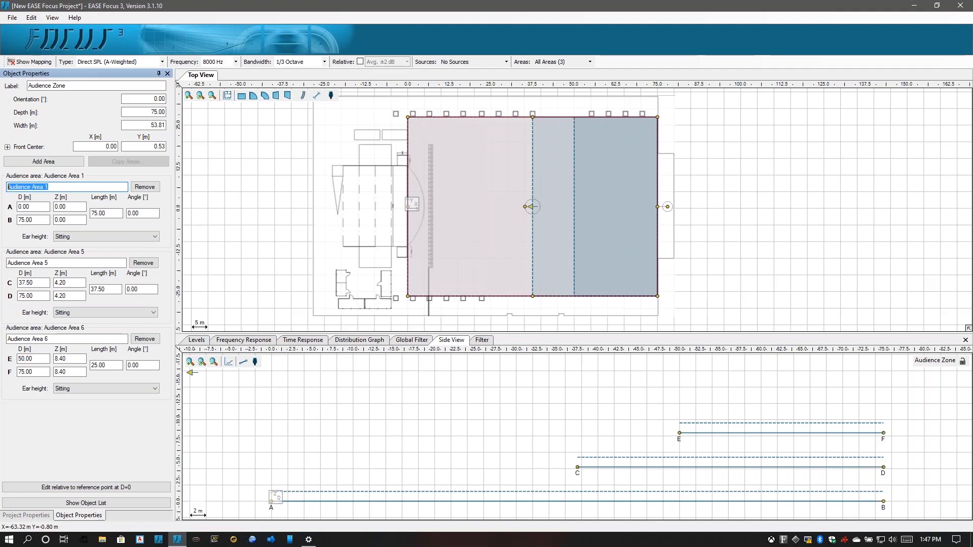
{"action": "type", "text": "L"}
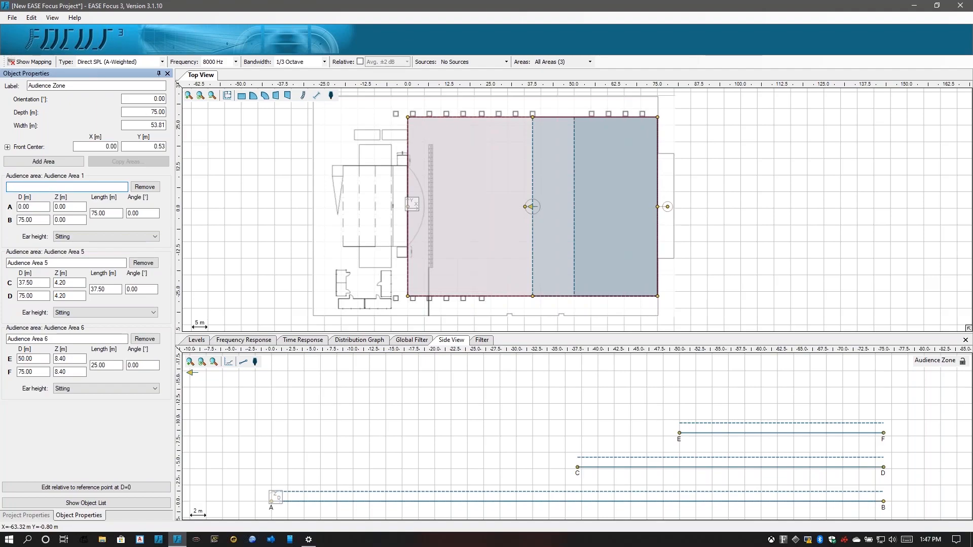
{"action": "type", "text": "evel 1"}
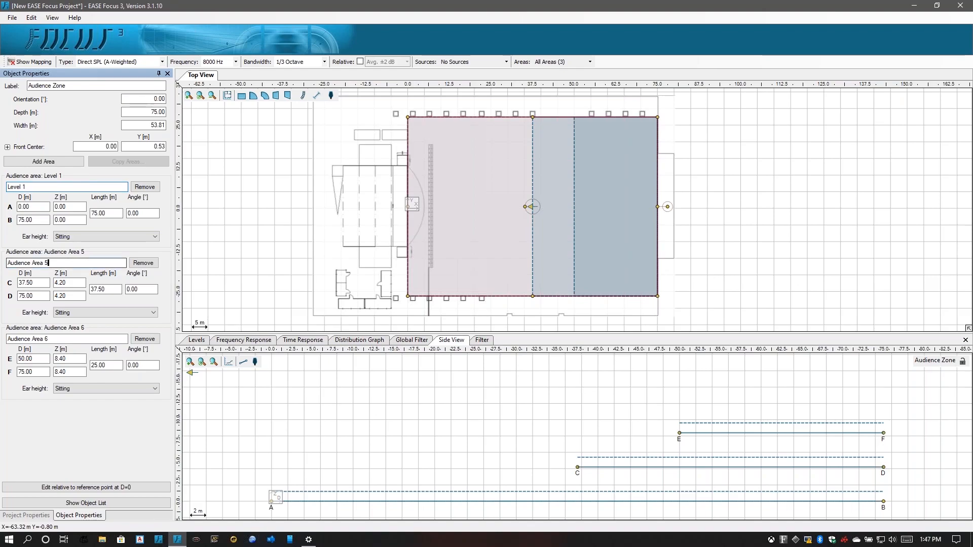
{"action": "left_click", "coordinate": [61, 263]}
{"action": "type", "text": "level 2"}
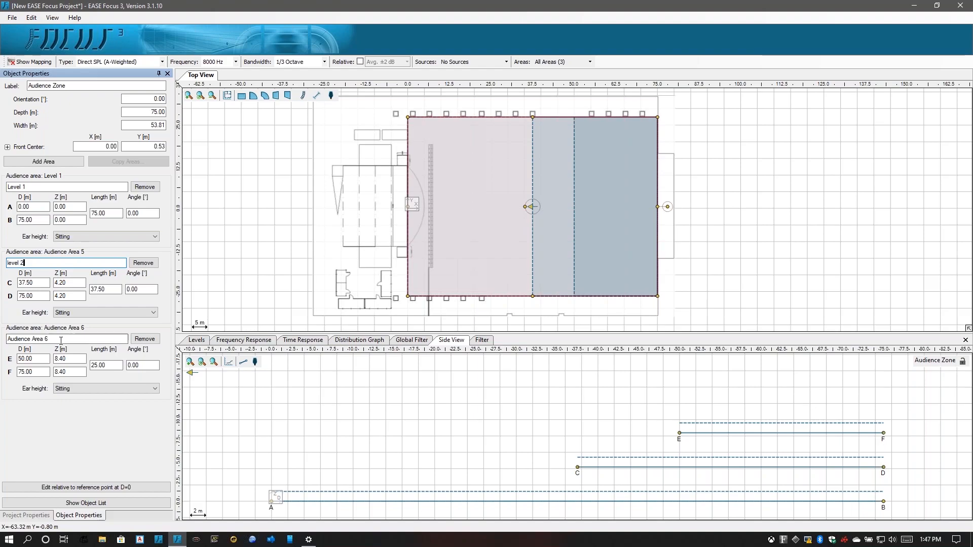
{"action": "left_click_drag", "start_coordinate": [126, 338], "coordinate": [8, 338]}
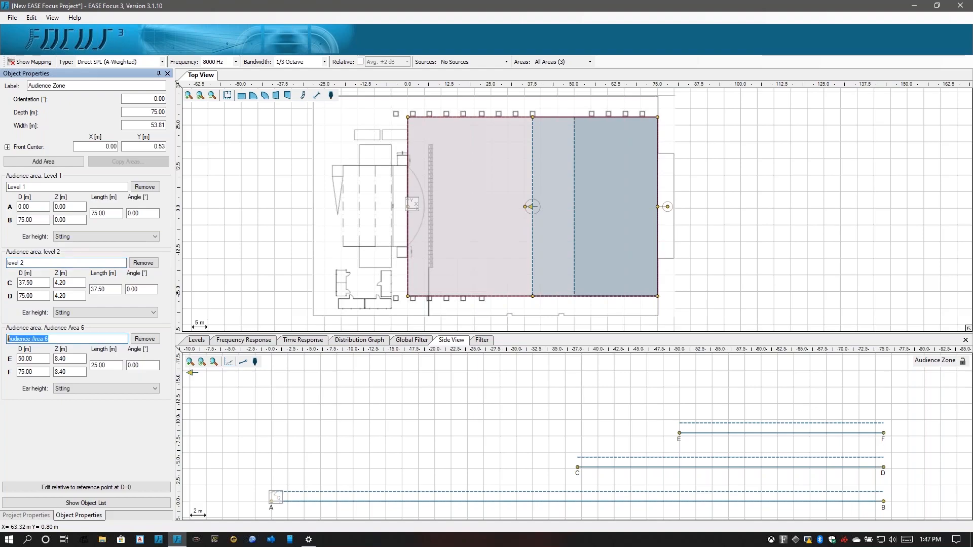
{"action": "type", "text": "level 3"}
{"action": "key", "text": "Return"}
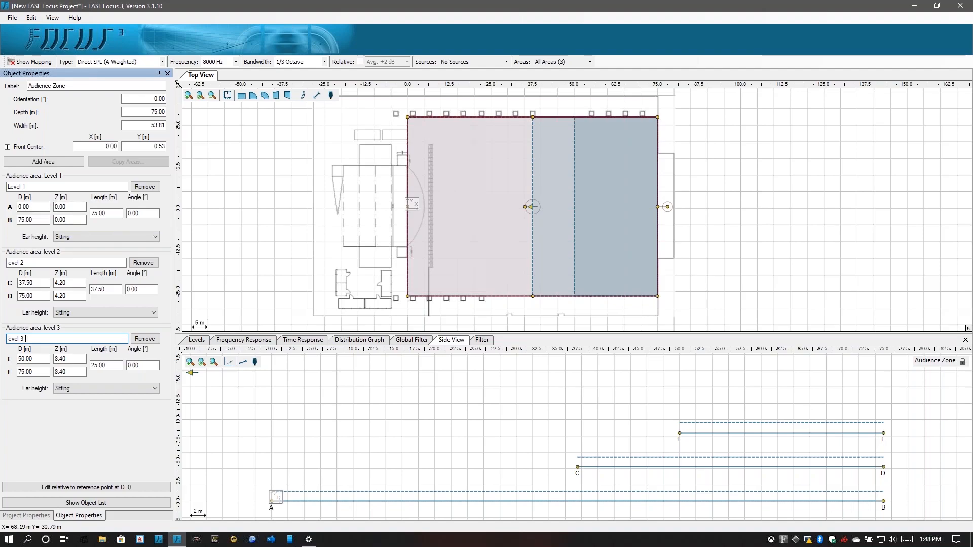
- Set the distance of Level 1's end point B to 40 m, after trying 35 m
{"action": "left_click", "coordinate": [31, 206]}
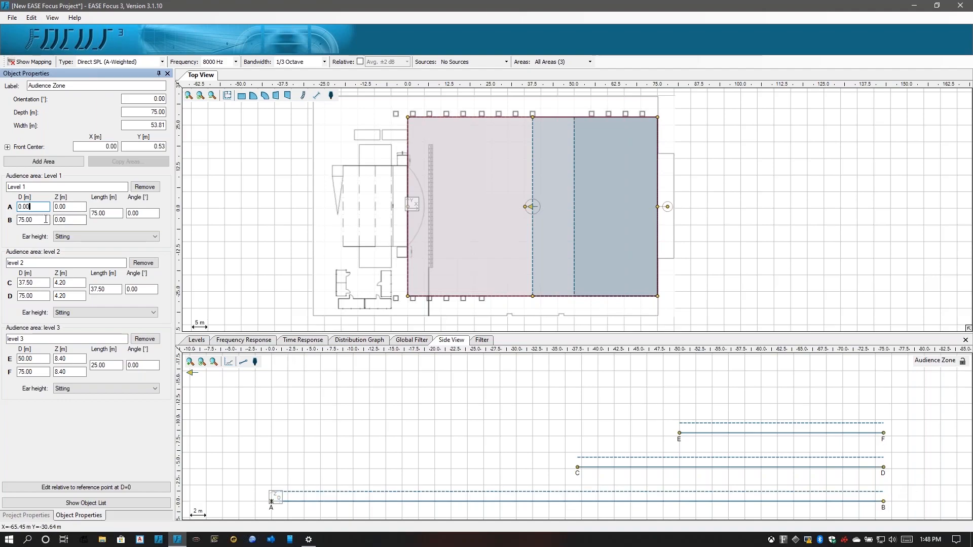
{"action": "left_click_drag", "start_coordinate": [43, 219], "coordinate": [19, 220]}
{"action": "type", "text": "35"}
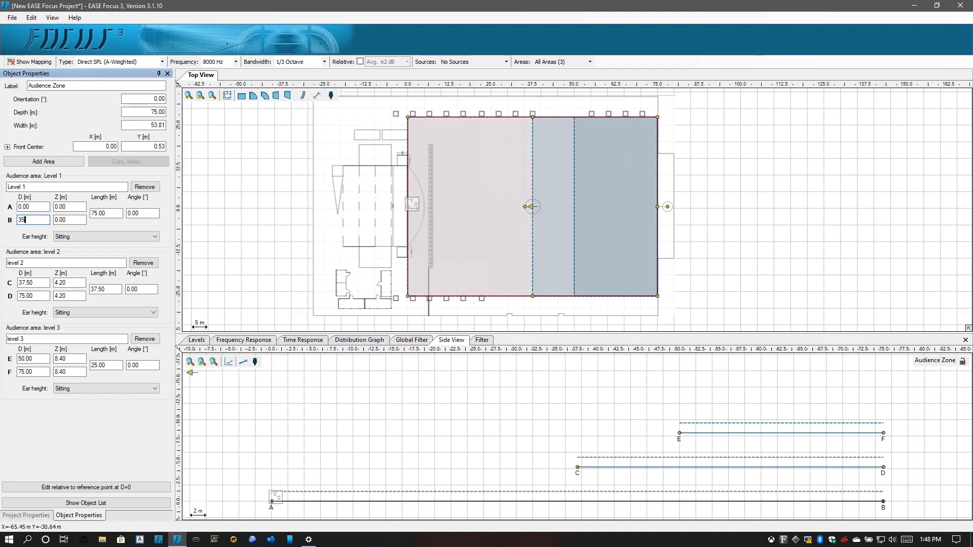
{"action": "key", "text": "Return"}
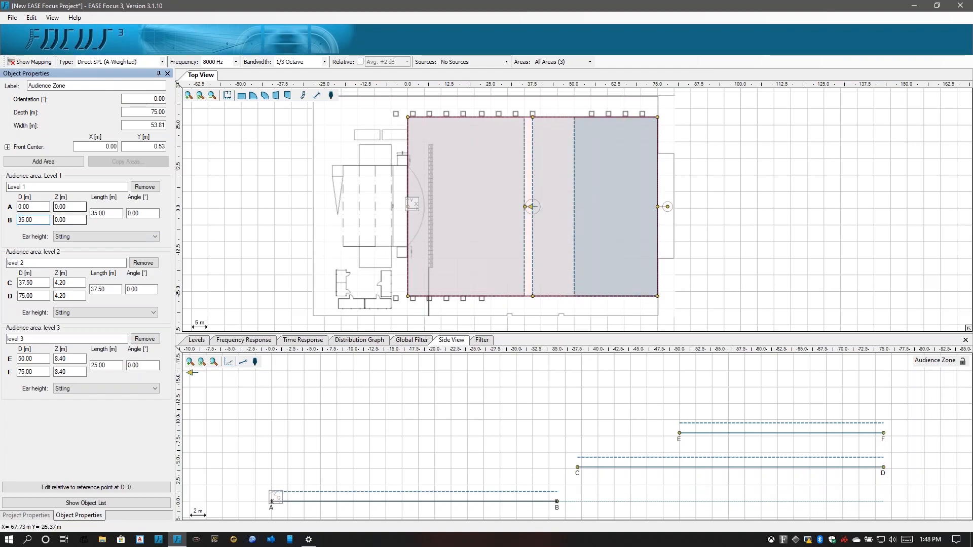
{"action": "key", "text": "ctrl+a"}
{"action": "type", "text": "40"}
{"action": "key", "text": "Return"}
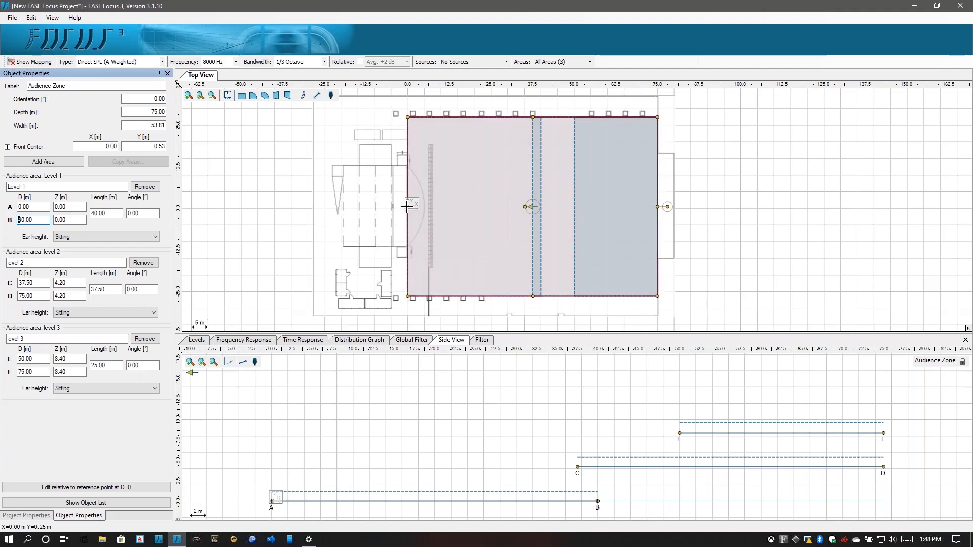
- Set the distance of Level 1's start point A to 7 m so the area begins at the barrier line in front of the stage
{"action": "left_click_drag", "start_coordinate": [406, 207], "coordinate": [430, 207]}
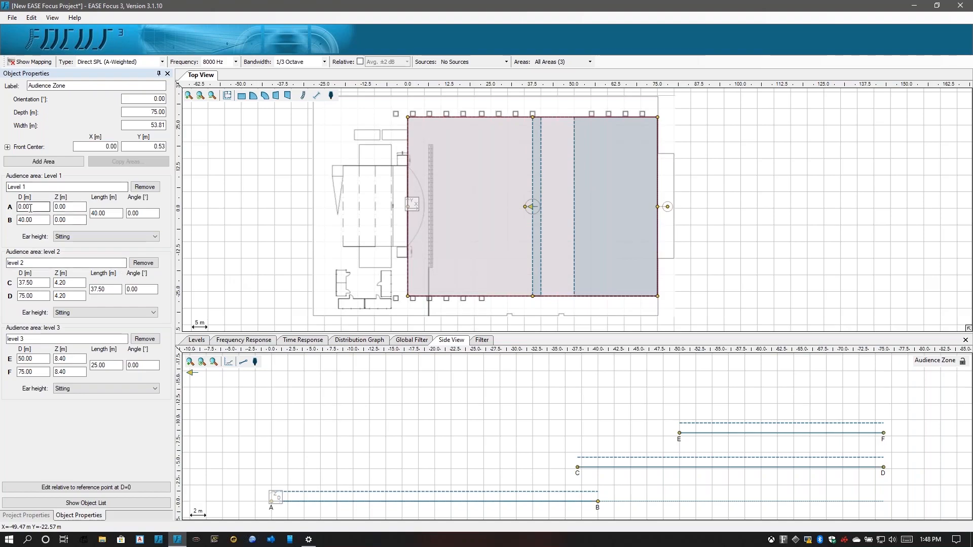
{"action": "double_click", "coordinate": [30, 208]}
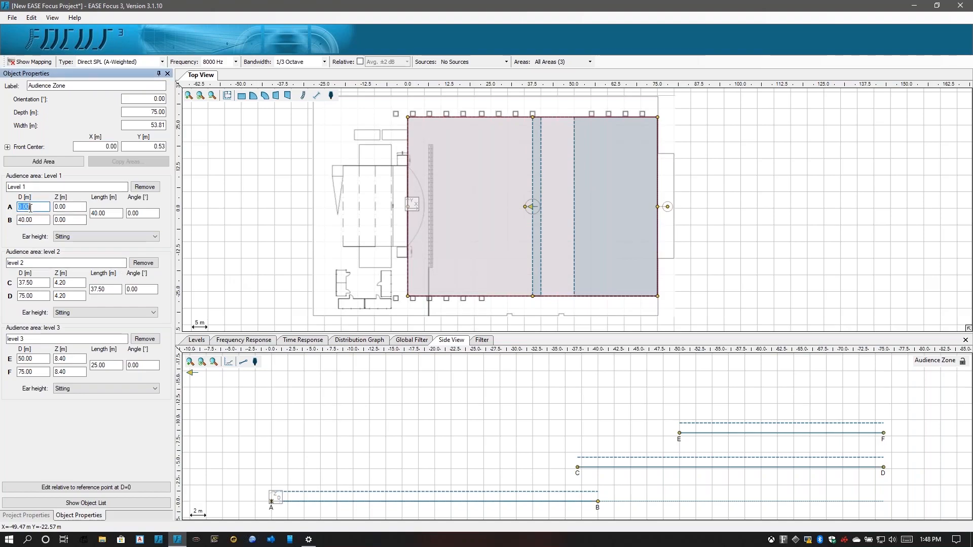
{"action": "left_click", "coordinate": [19, 207]}
{"action": "key", "text": "Return"}
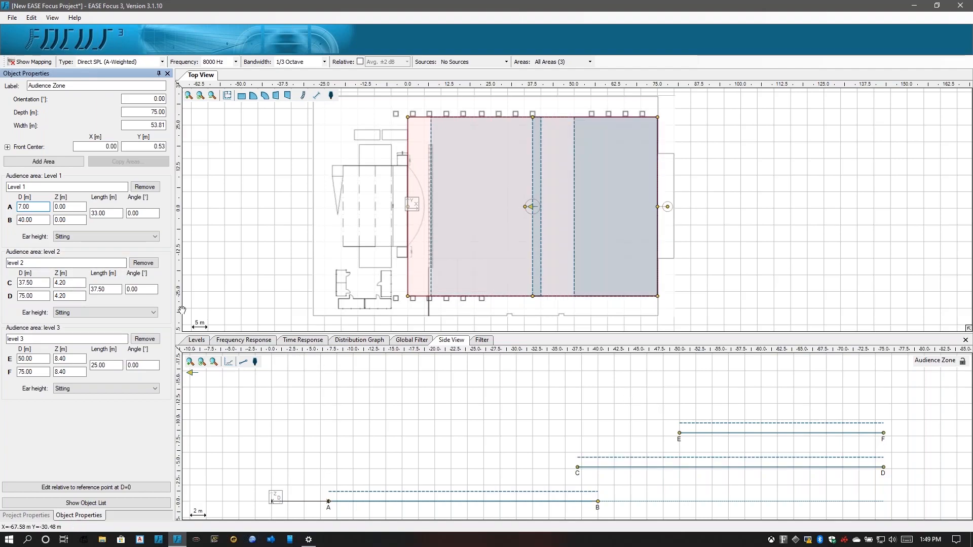
- Set level 2's start point C to a distance of 40 m and a height of 5 m
{"action": "double_click", "coordinate": [31, 283]}
{"action": "type", "text": "4"}
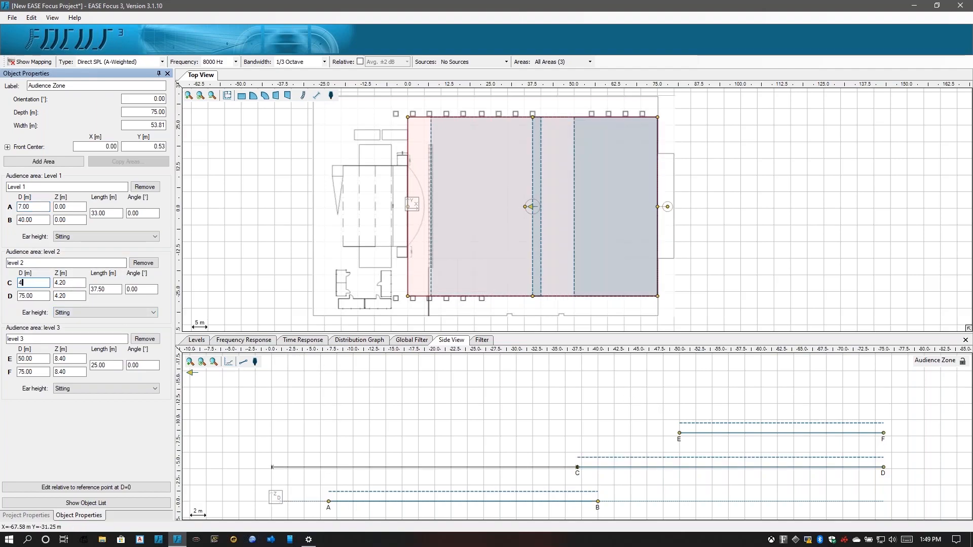
{"action": "type", "text": "0"}
{"action": "key", "text": "Return"}
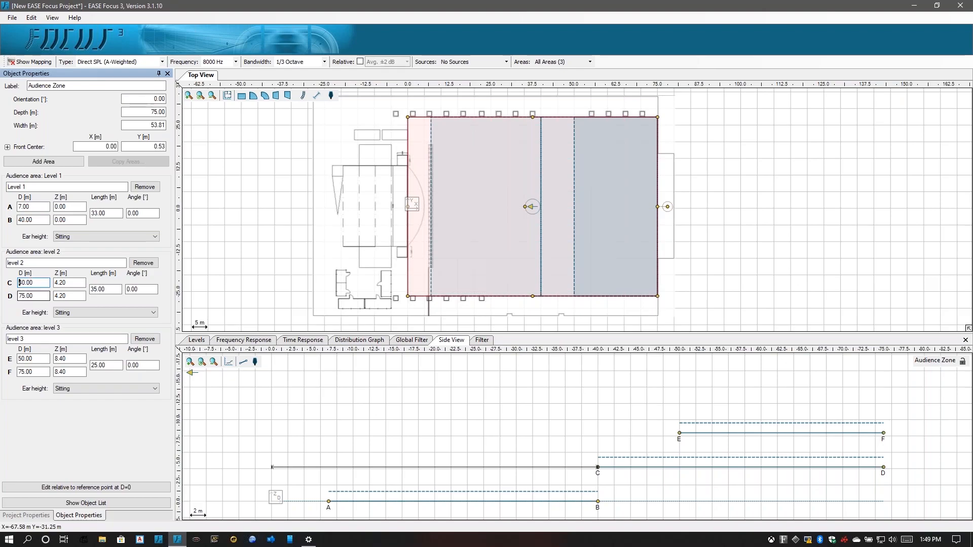
{"action": "left_click", "coordinate": [72, 284]}
{"action": "type", "text": "8.00"}
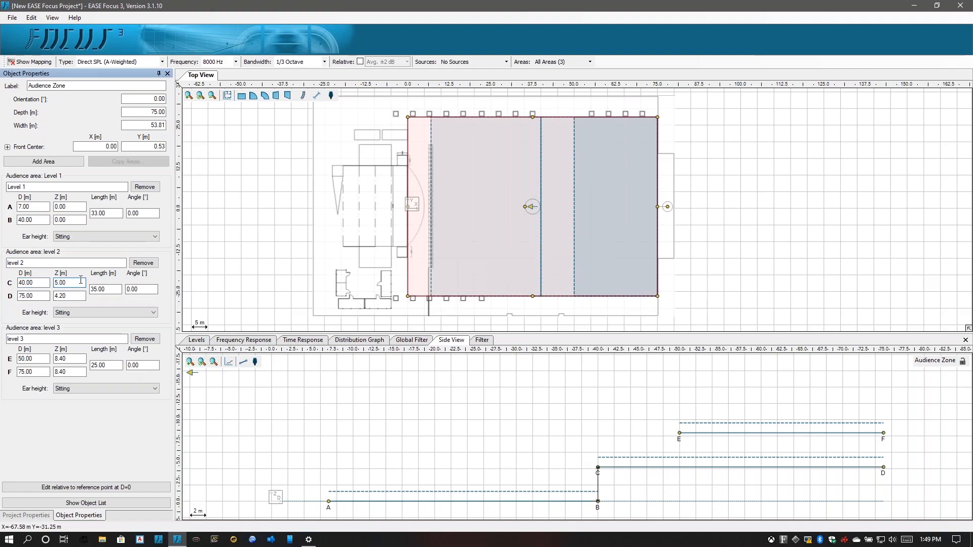
{"action": "key", "text": "Delete"}
{"action": "type", "text": "5"}
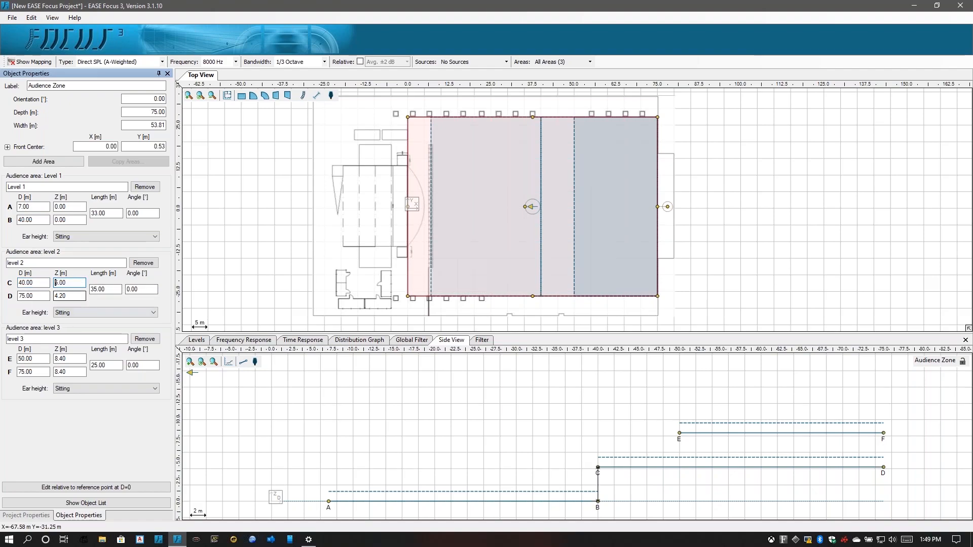
- Set level 2's end point D to a distance of 60 m and the area's angle to 4°
{"action": "left_click", "coordinate": [34, 296]}
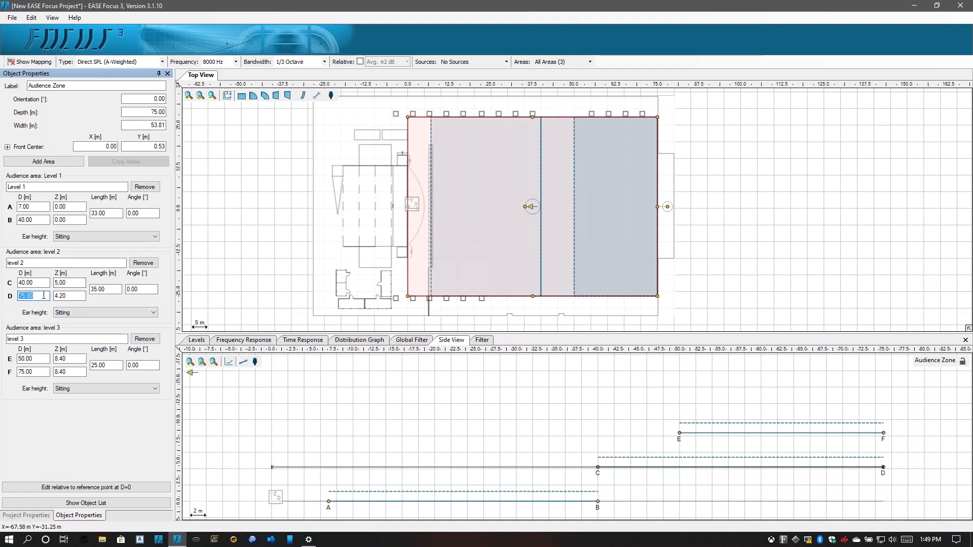
{"action": "type", "text": "60"}
{"action": "key", "text": "Return"}
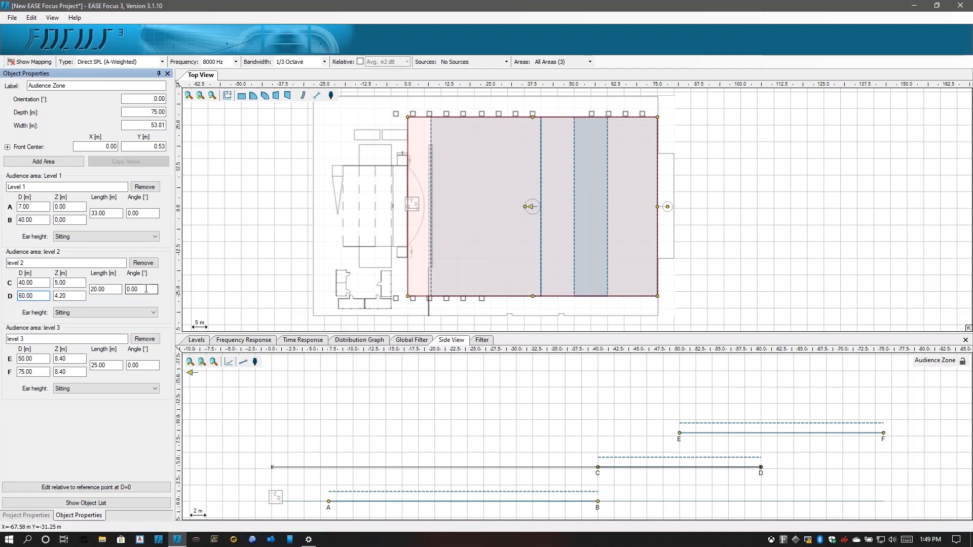
{"action": "double_click", "coordinate": [146, 289]}
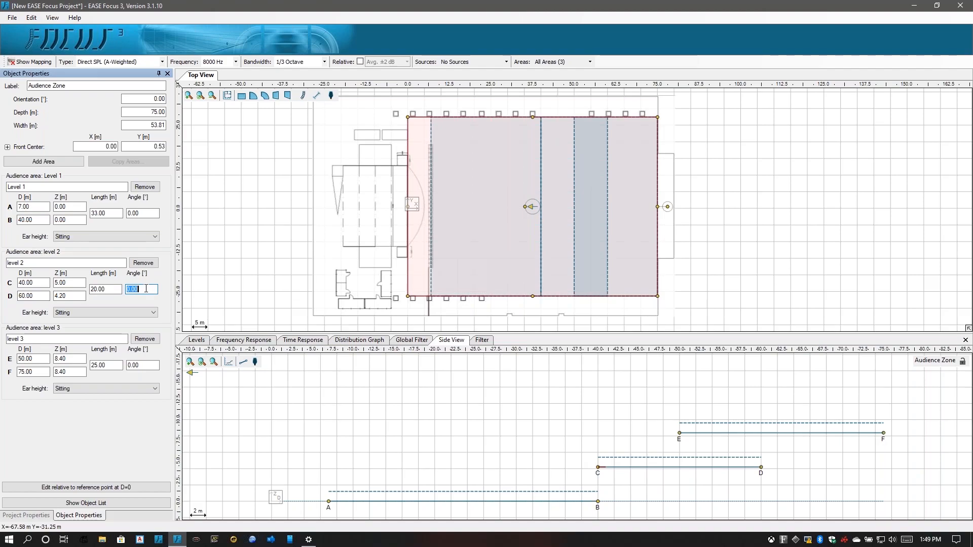
{"action": "type", "text": "4"}
{"action": "key", "text": "Return"}
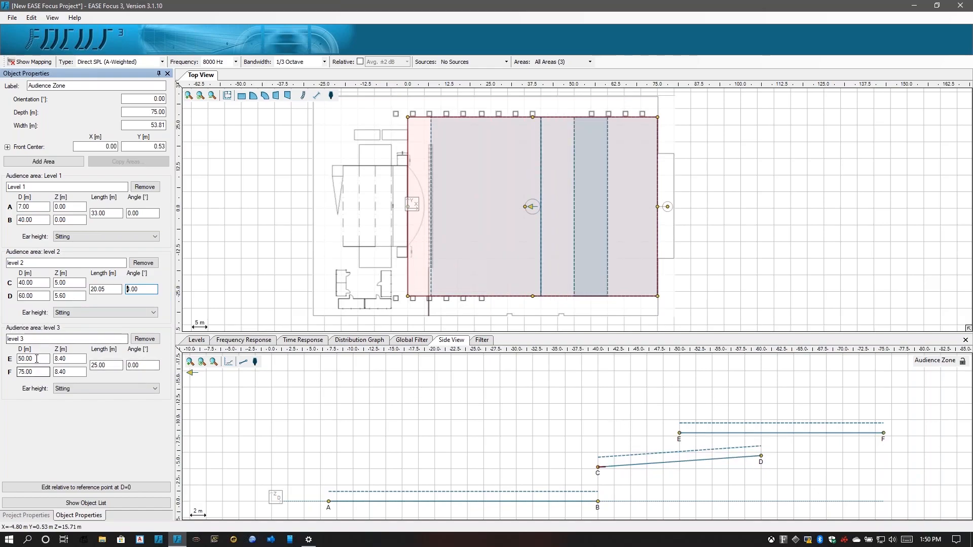
- Set the distance of level 3's start point E to 60 m
{"action": "left_click", "coordinate": [37, 358]}
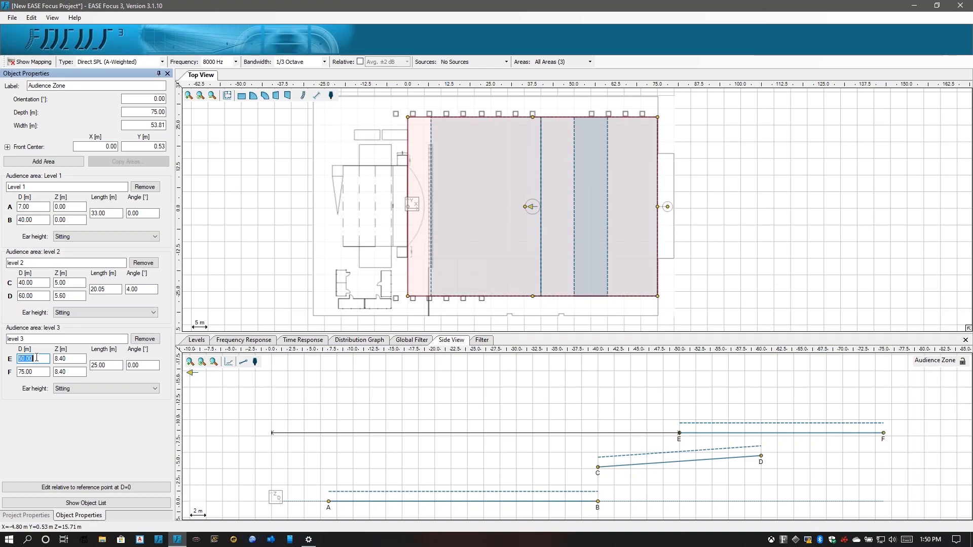
{"action": "type", "text": "60"}
{"action": "key", "text": "Return"}
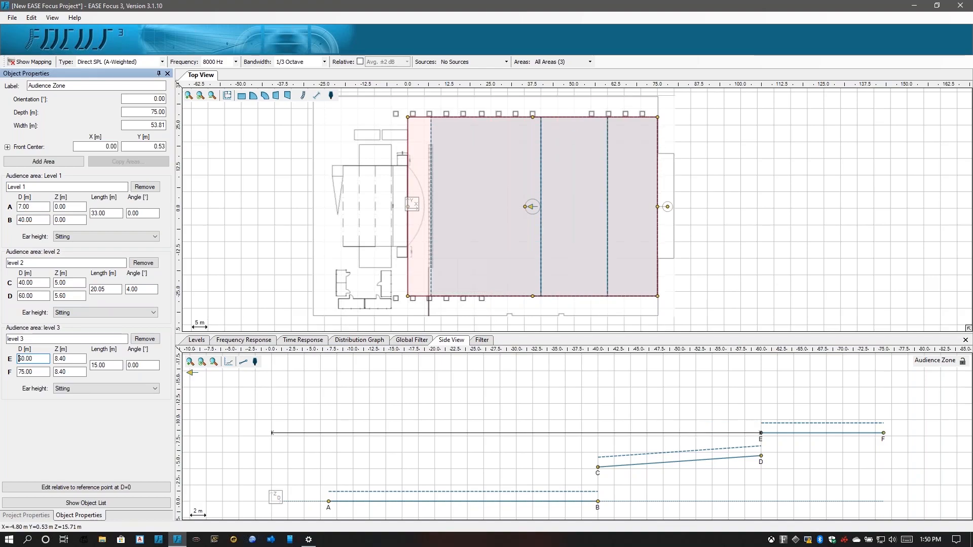
{"action": "double_click", "coordinate": [43, 371]}
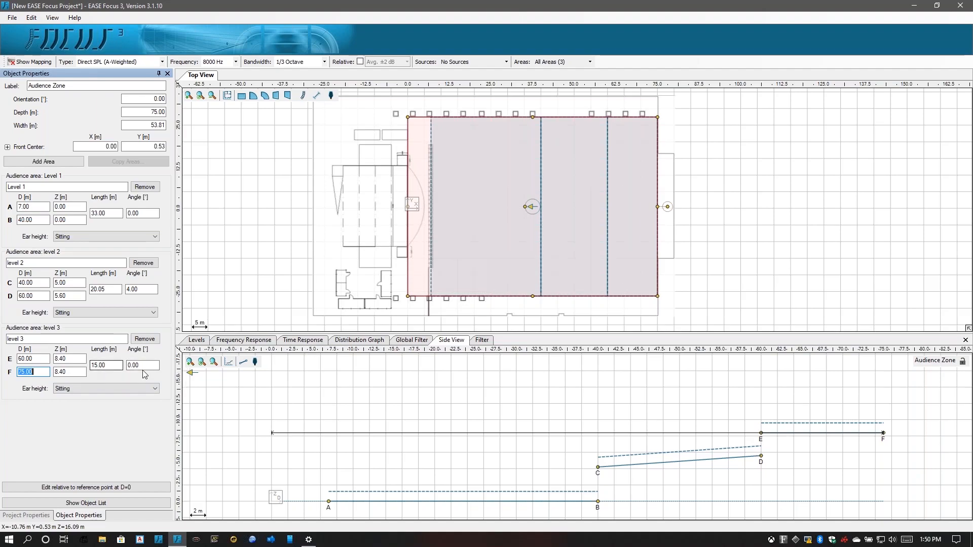
- Try angles of 8°, 15° and 50° for the level 3 area
{"action": "double_click", "coordinate": [142, 362]}
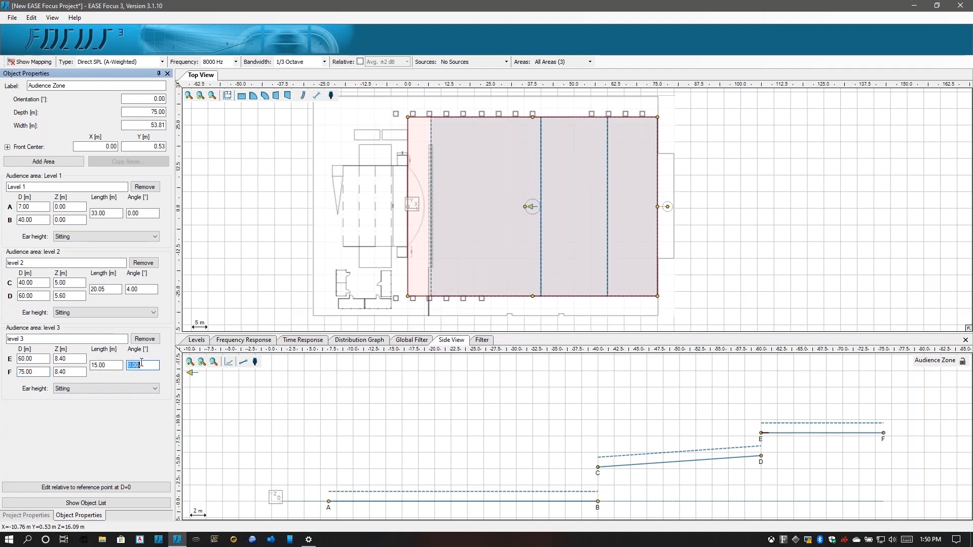
{"action": "type", "text": "8"}
{"action": "key", "text": "Return"}
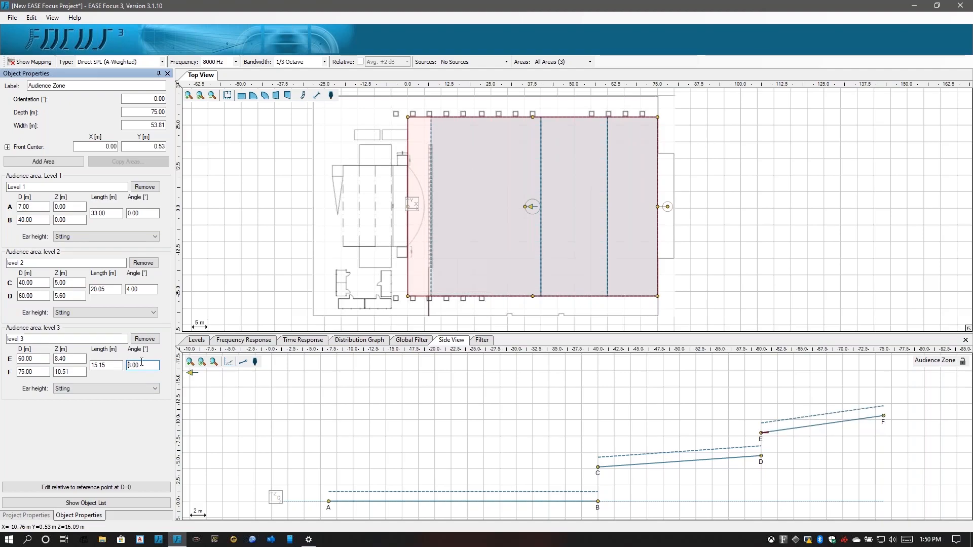
{"action": "double_click", "coordinate": [141, 361]}
{"action": "type", "text": "15"}
{"action": "key", "text": "Return"}
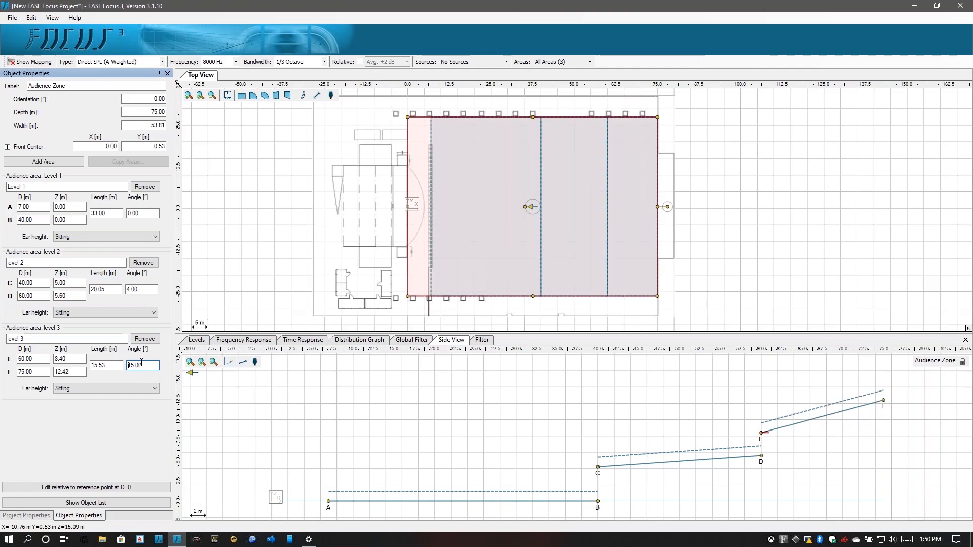
{"action": "double_click", "coordinate": [141, 362]}
{"action": "type", "text": "60"}
{"action": "key", "text": "Return"}
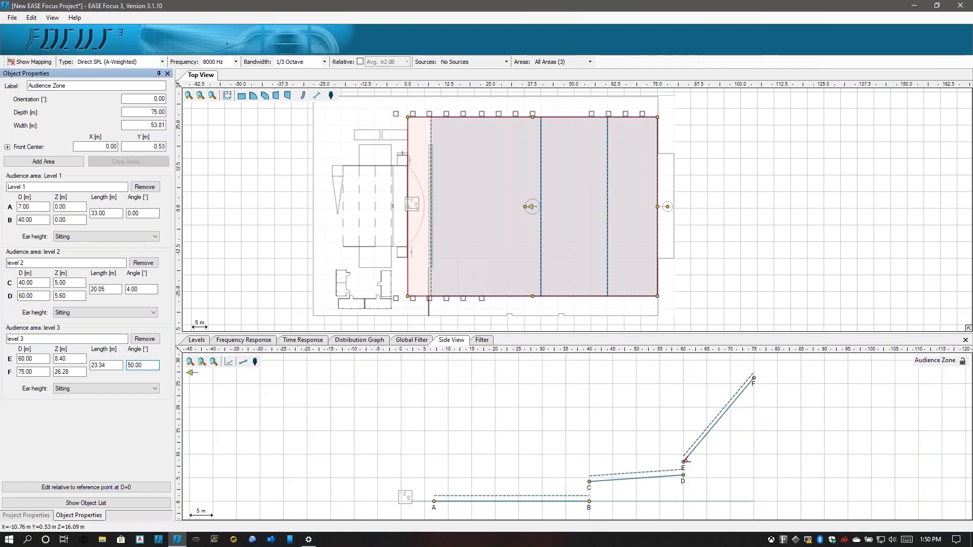
- Set level 3's angle to 20° and nudge the audience zone to a front center Y of about 0.38 m
{"action": "double_click", "coordinate": [143, 366]}
{"action": "type", "text": "20"}
{"action": "key", "text": "Return"}
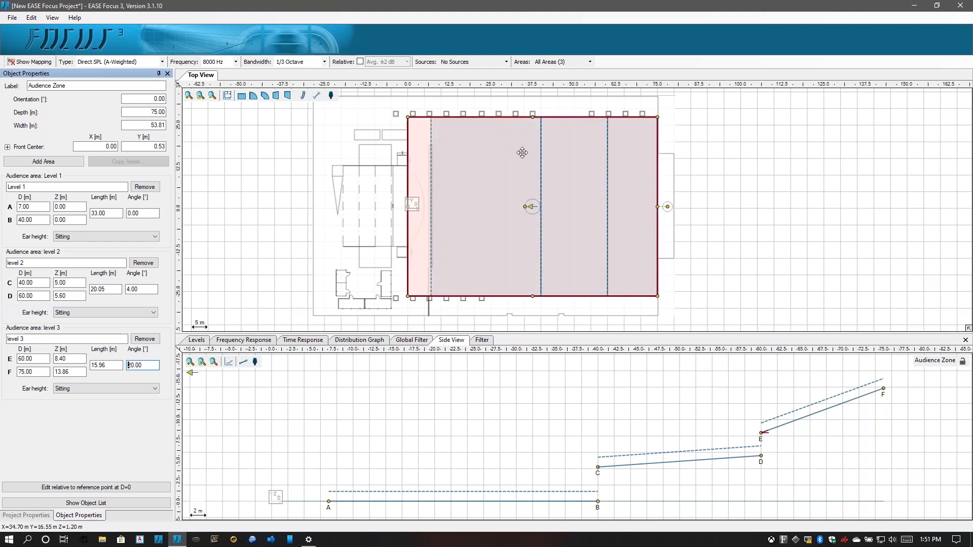
{"action": "mouse_move", "coordinate": [523, 153]}
{"action": "left_mouse_down"}
{"action": "mouse_move", "coordinate": [613, 174]}
{"action": "mouse_move", "coordinate": [527, 123]}
{"action": "mouse_move", "coordinate": [522, 153]}
{"action": "left_mouse_up"}
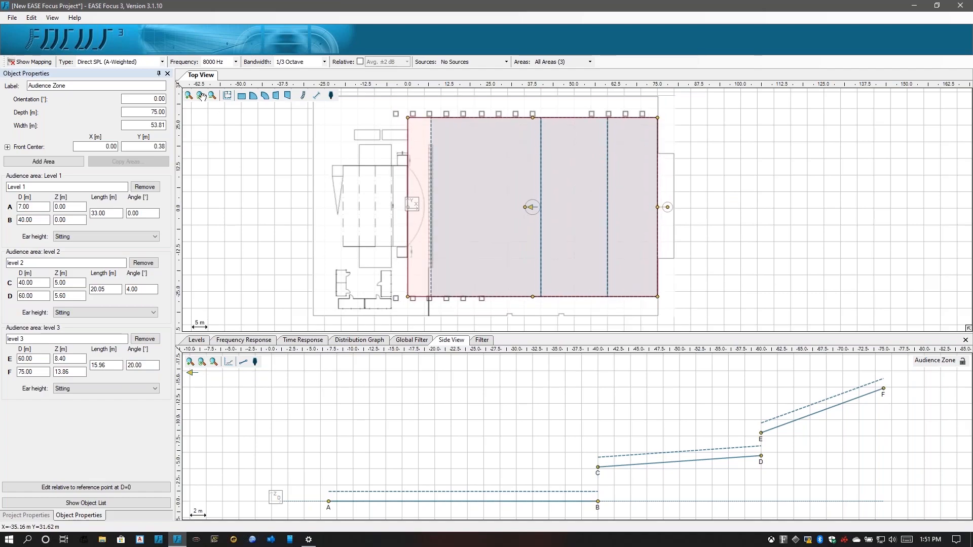
- Set the audience zone's front center Y to 0.00 m
{"action": "double_click", "coordinate": [158, 144]}
{"action": "type", "text": "00"}
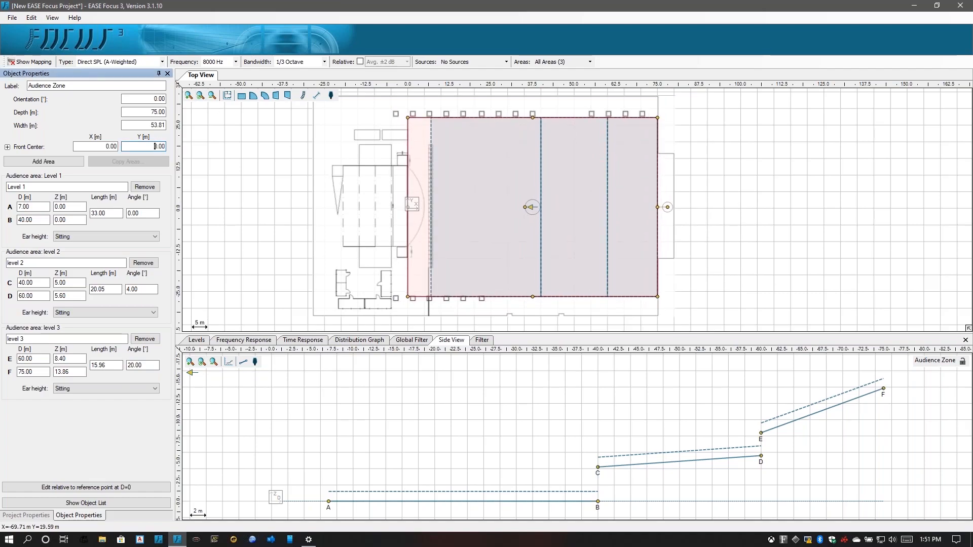
{"action": "key", "text": "Return"}
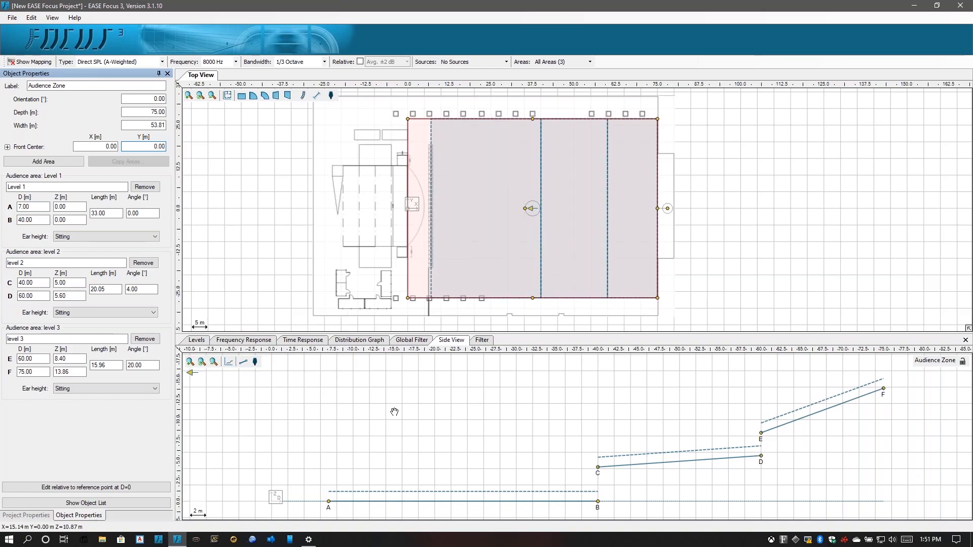
- Insert the D.A.S. Audio S.A. Aero 40-20 v3-52 line array beside the stage at about X -1.2 m, Y 15 m
{"action": "left_click", "coordinate": [306, 99]}
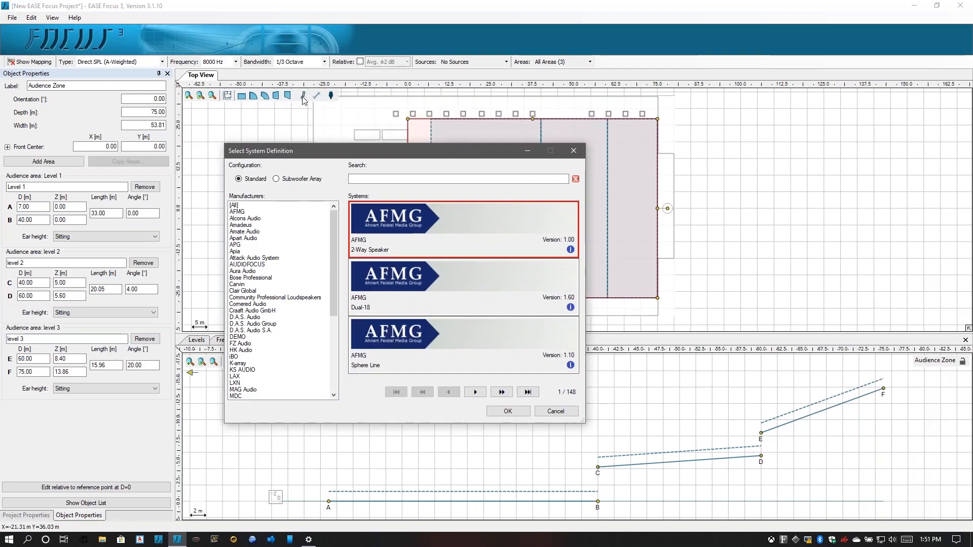
{"action": "left_click", "coordinate": [266, 330]}
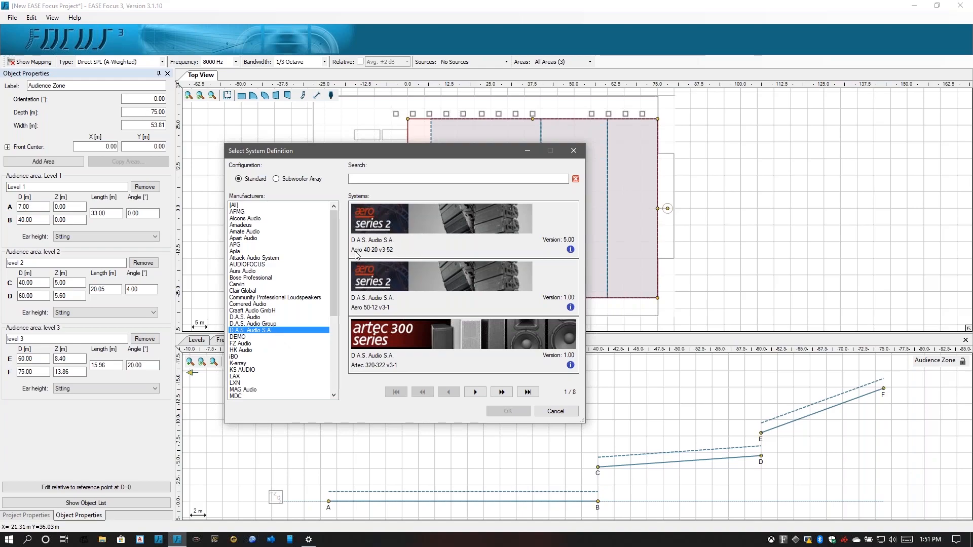
{"action": "left_click", "coordinate": [396, 251]}
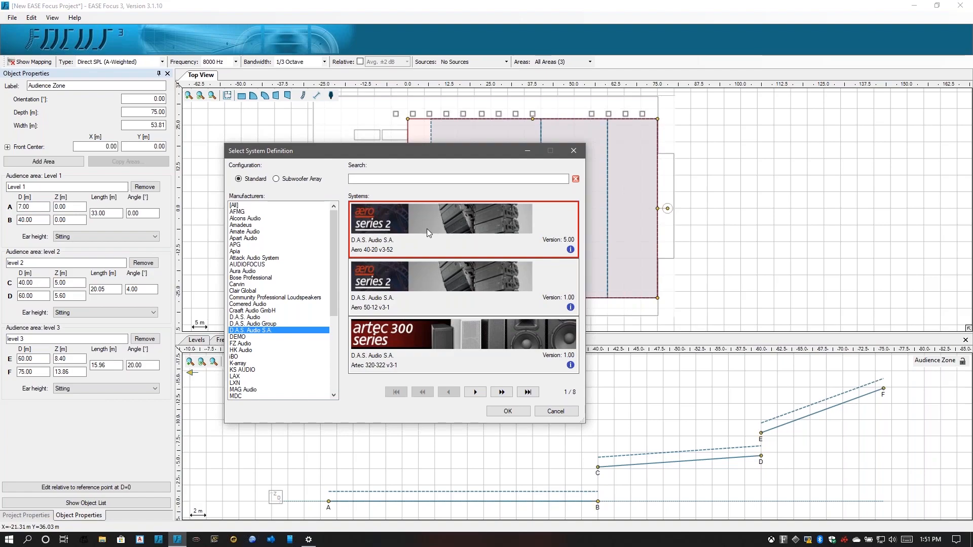
{"action": "left_click", "coordinate": [508, 411]}
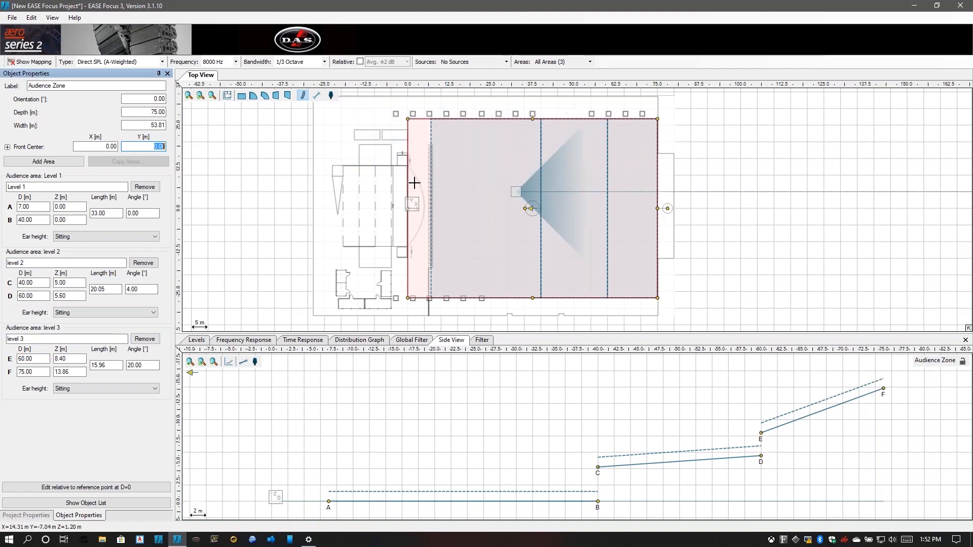
{"action": "left_click", "coordinate": [433, 161]}
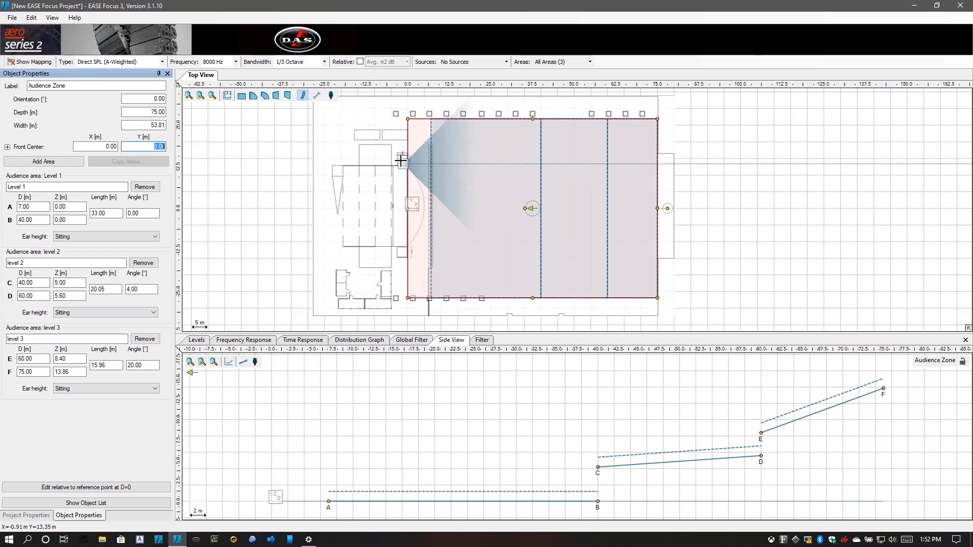
{"action": "left_click", "coordinate": [402, 158]}
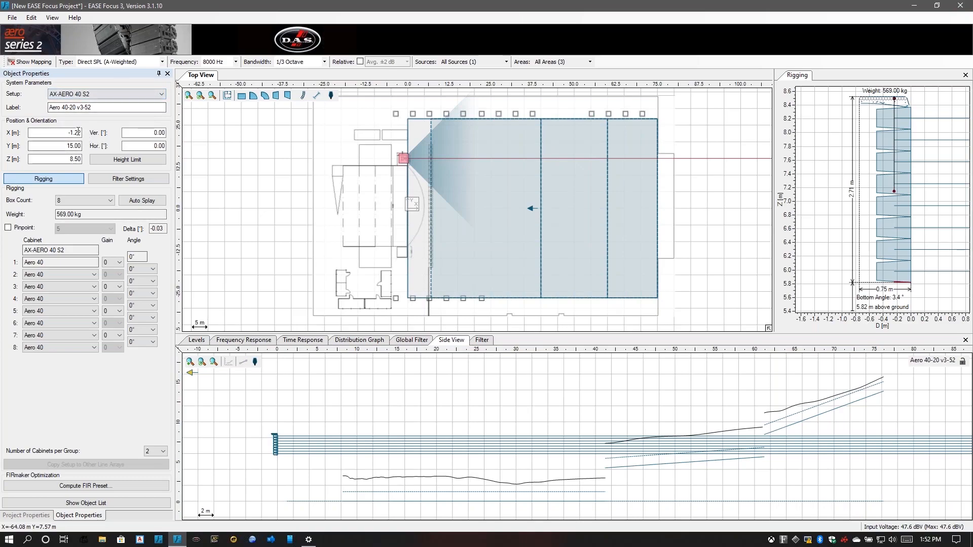
- Set the line array's X position to -1.00 m
{"action": "double_click", "coordinate": [78, 132]}
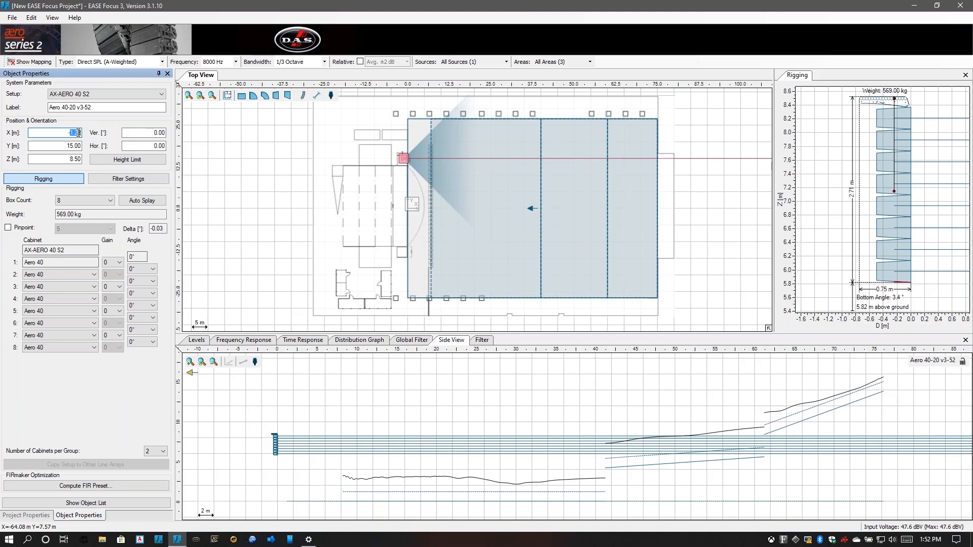
{"action": "type", "text": "-1.22"}
{"action": "left_click_drag", "start_coordinate": [65, 132], "coordinate": [80, 133]}
{"action": "type", "text": "-"}
{"action": "key", "text": "Return"}
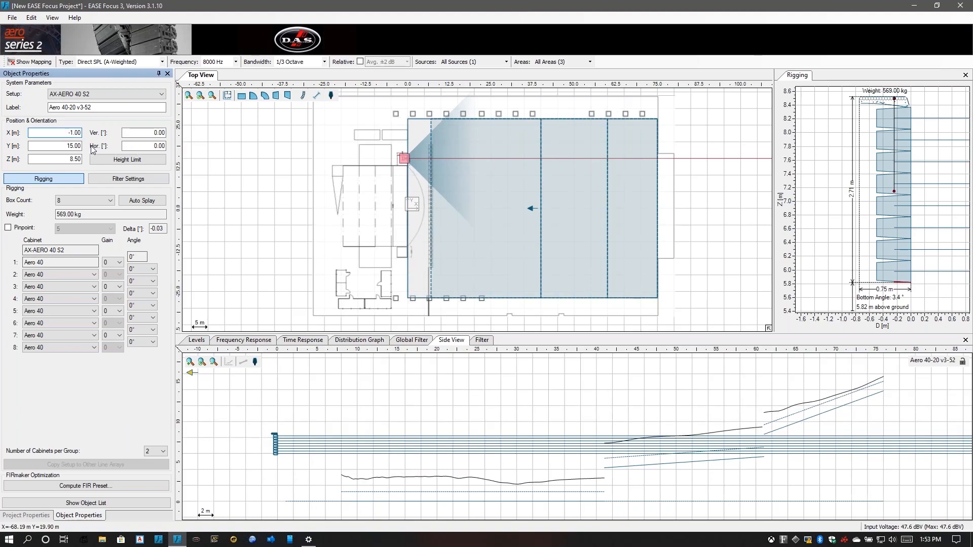
- Set the line array's Y position to 14.50 m after trying 14.00 m
{"action": "double_click", "coordinate": [76, 145]}
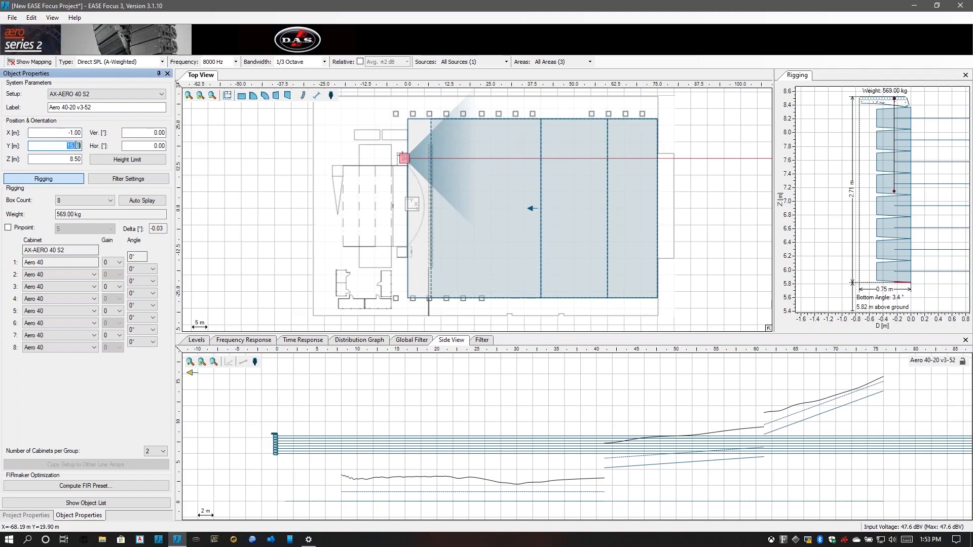
{"action": "key", "text": "BackSpace"}
{"action": "key", "text": "Return"}
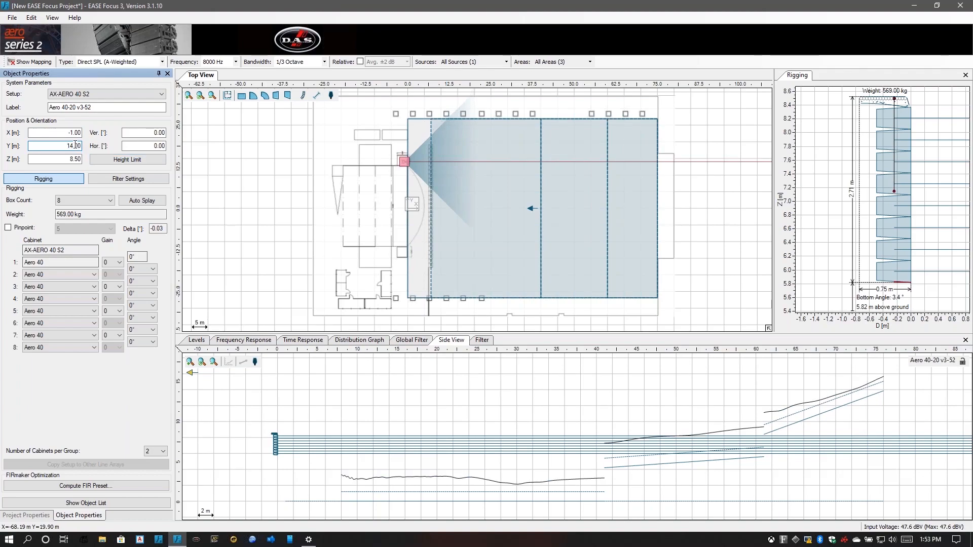
{"action": "double_click", "coordinate": [71, 146]}
{"action": "left_click", "coordinate": [75, 146]}
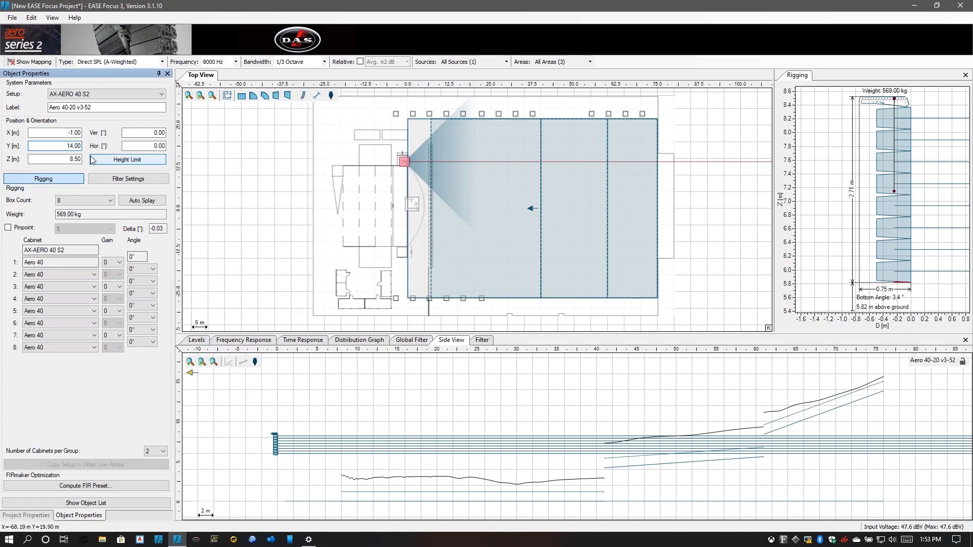
{"action": "key", "text": "BackSpace"}
{"action": "type", "text": "5"}
{"action": "key", "text": "Return"}
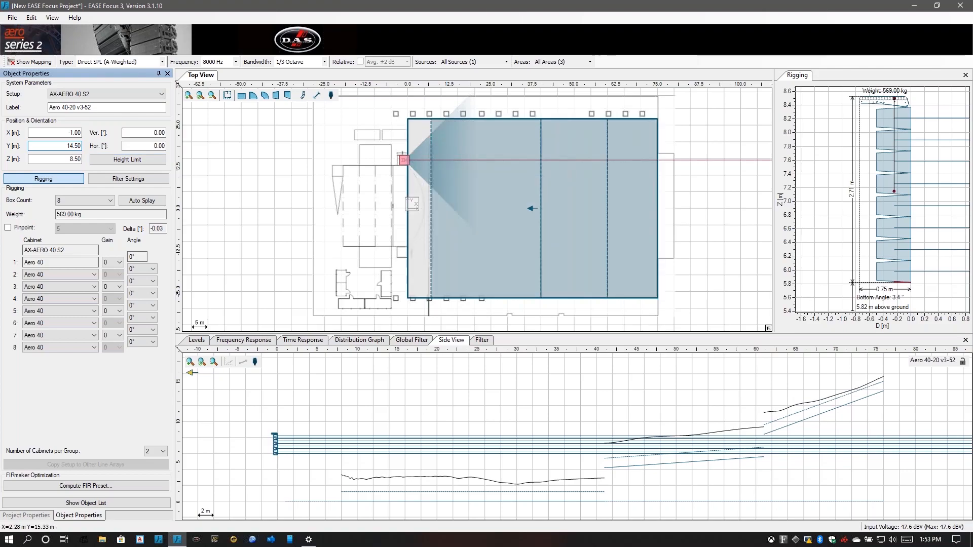
{"action": "key", "text": "Return"}
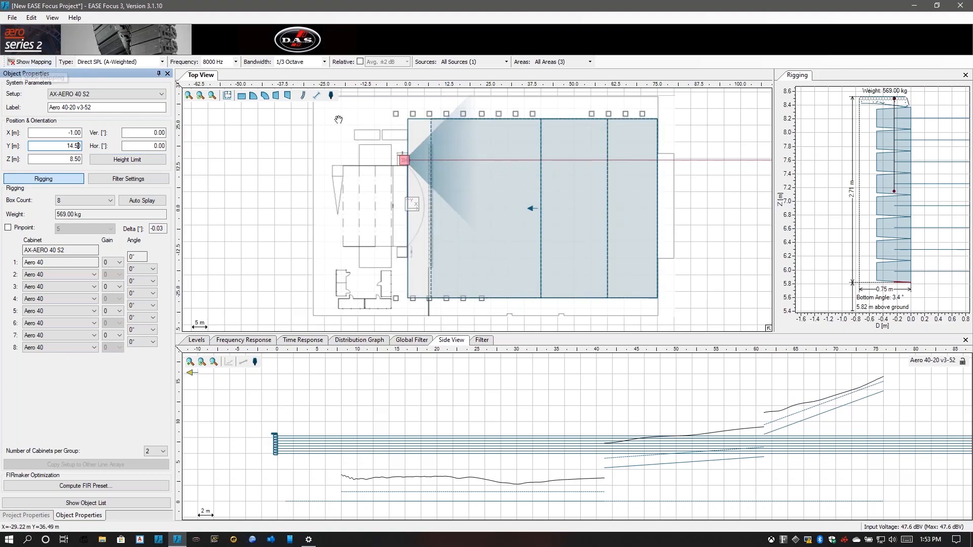
{"action": "left_click", "coordinate": [894, 109]}
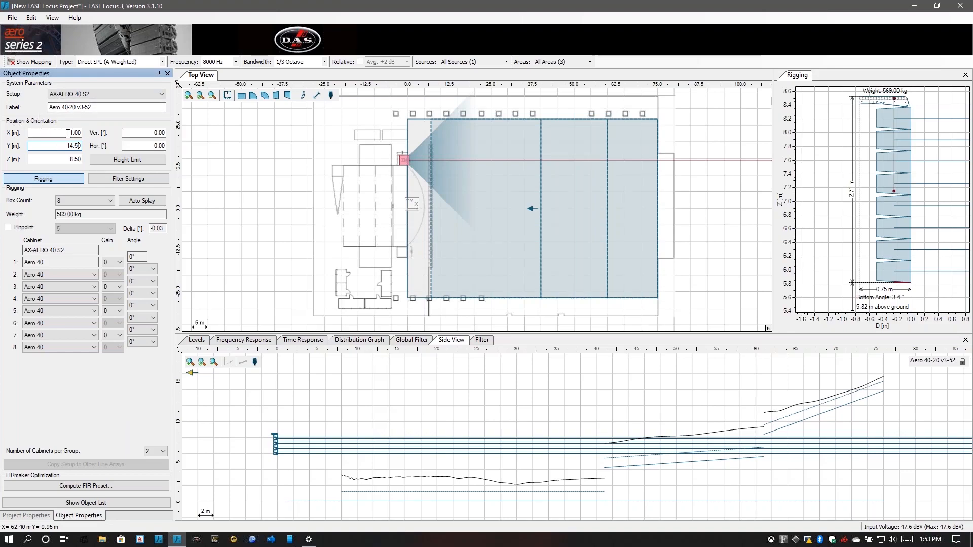
{"action": "left_click", "coordinate": [37, 146]}
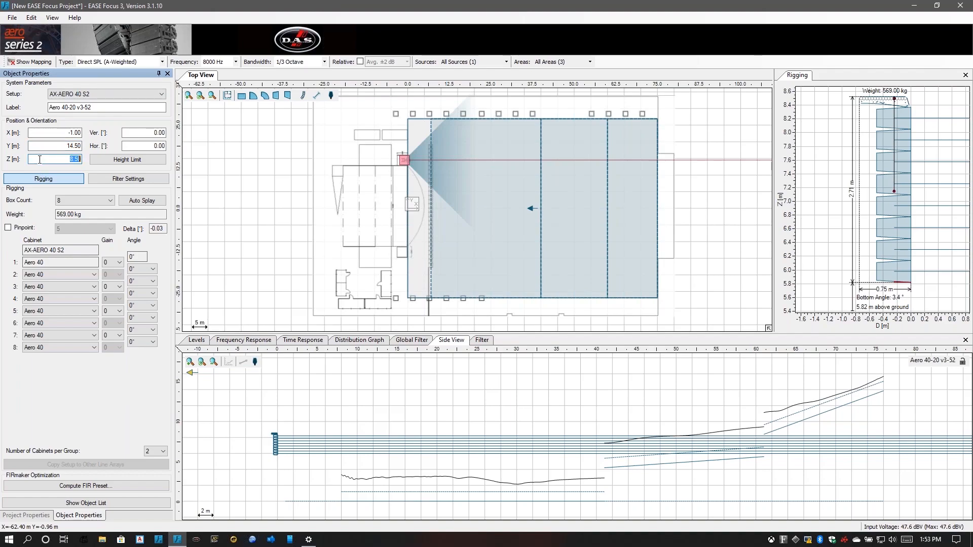
{"action": "double_click", "coordinate": [43, 145]}
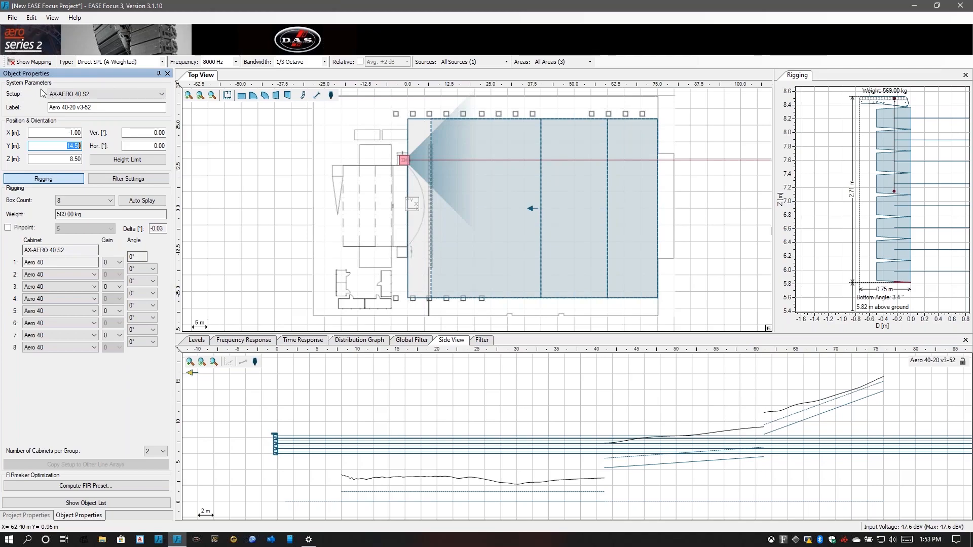
- Label the line array "Aero 40 Main PA R"
{"action": "left_click", "coordinate": [51, 107]}
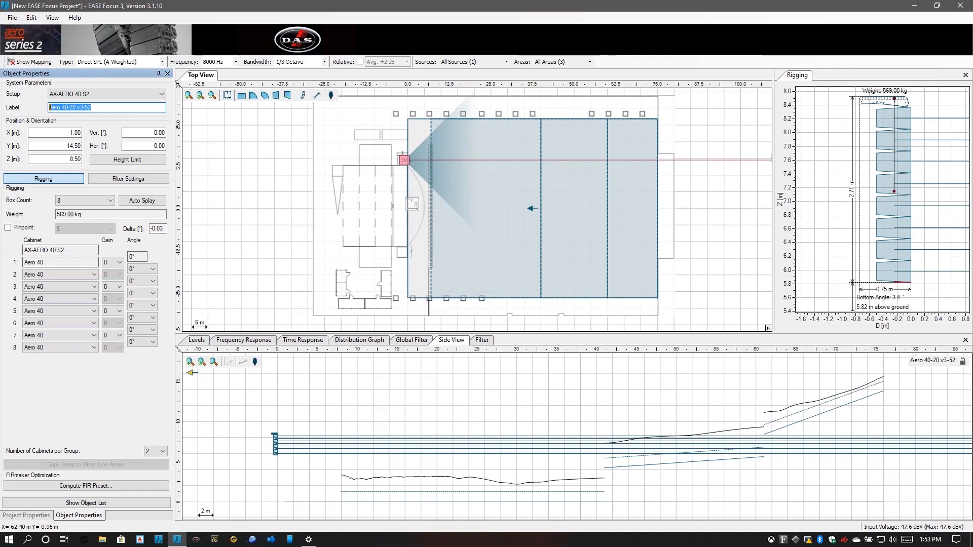
{"action": "type", "text": "Aero 40 R"}
{"action": "key", "text": "BackSpace"}
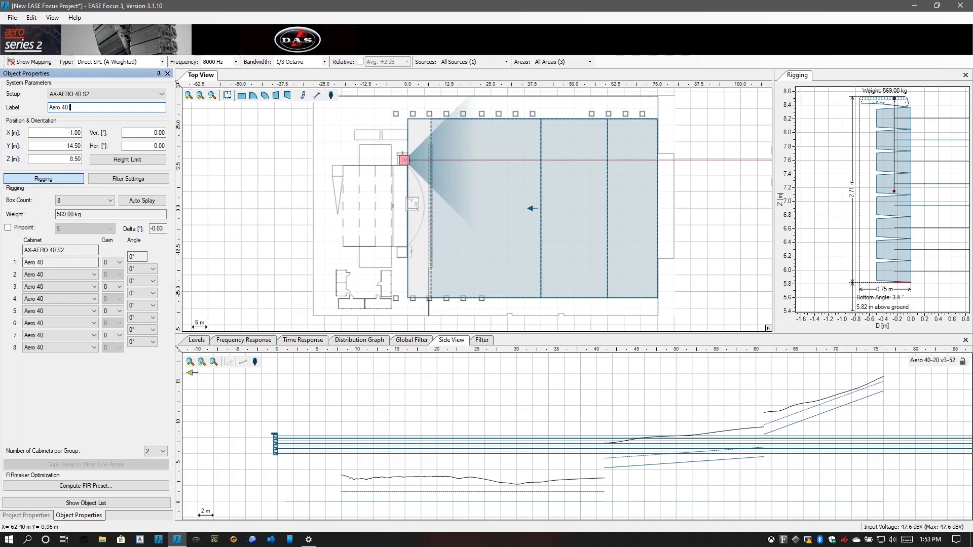
{"action": "type", "text": "Main PA R"}
- Change the line array's setup to the AX-AERO 40 S3 frame
{"action": "left_click", "coordinate": [102, 94]}
{"action": "left_click", "coordinate": [103, 94]}
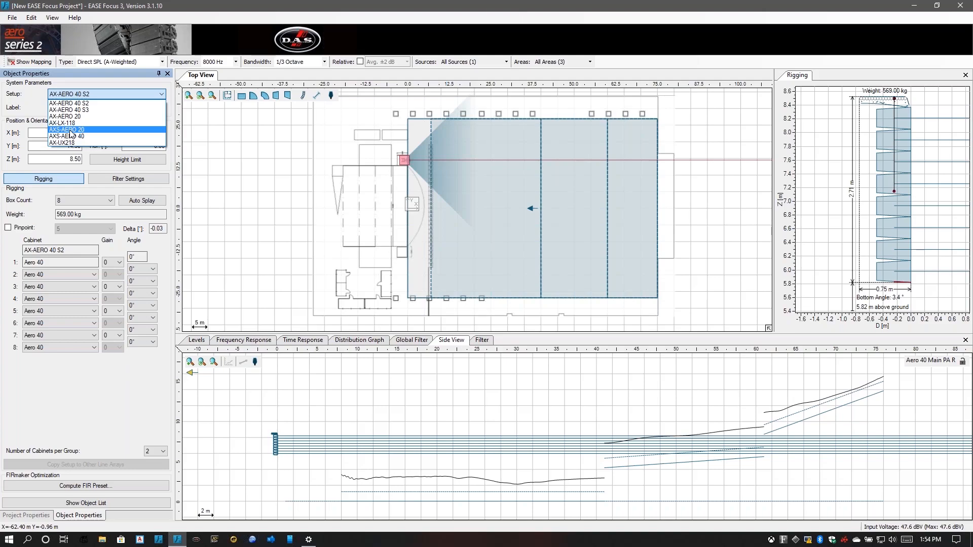
{"action": "left_click", "coordinate": [88, 110]}
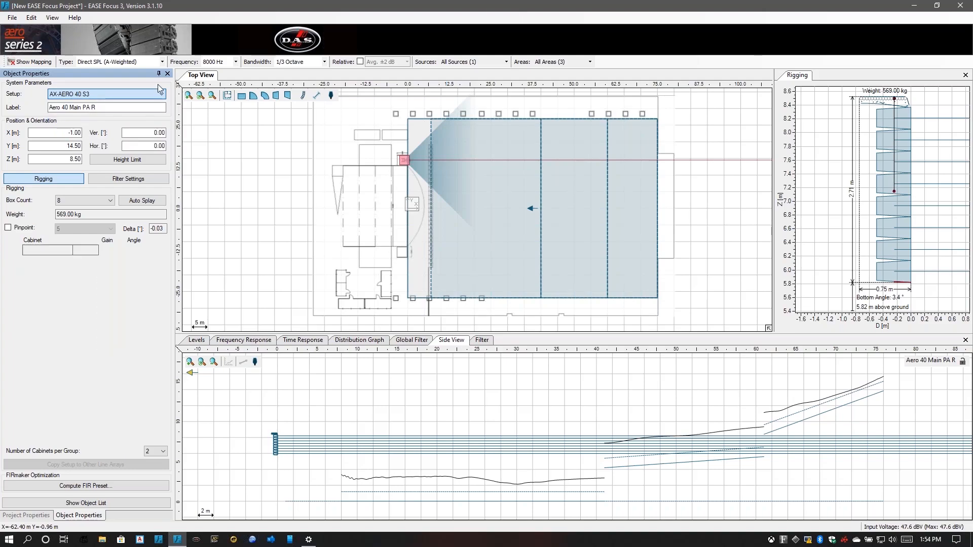
- Try the AX-UX218 setup for the line array and return it to AX-AERO 40 S3
{"action": "left_click", "coordinate": [106, 93]}
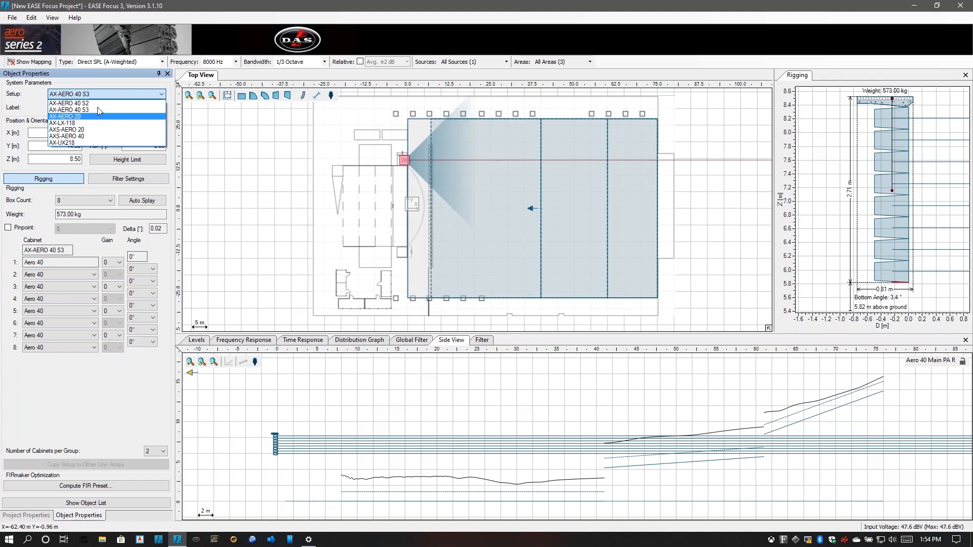
{"action": "left_click", "coordinate": [95, 373]}
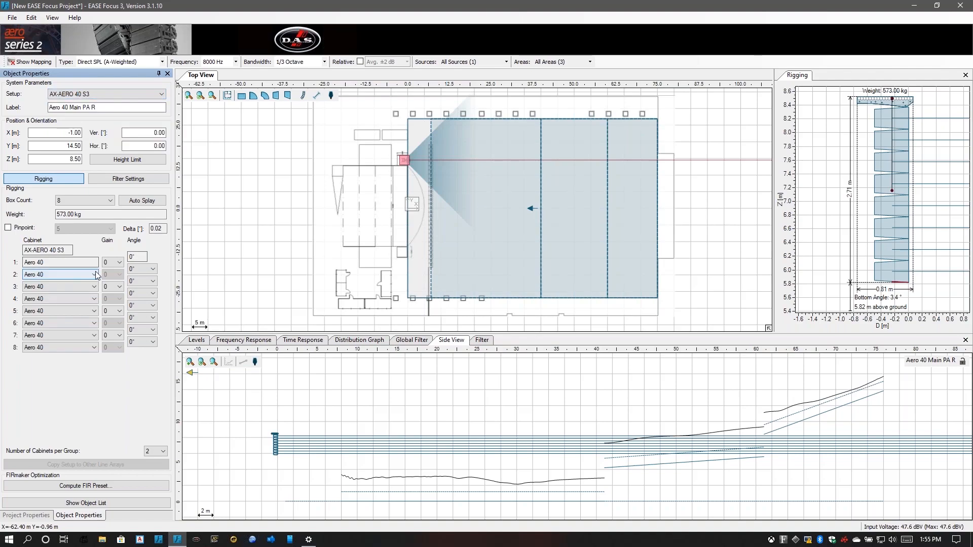
{"action": "left_click", "coordinate": [99, 97]}
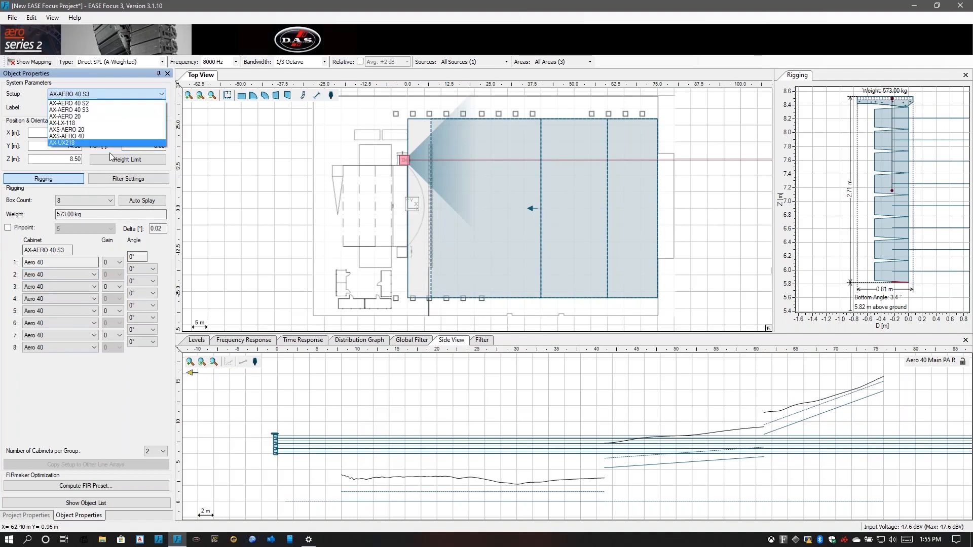
{"action": "left_click", "coordinate": [86, 143]}
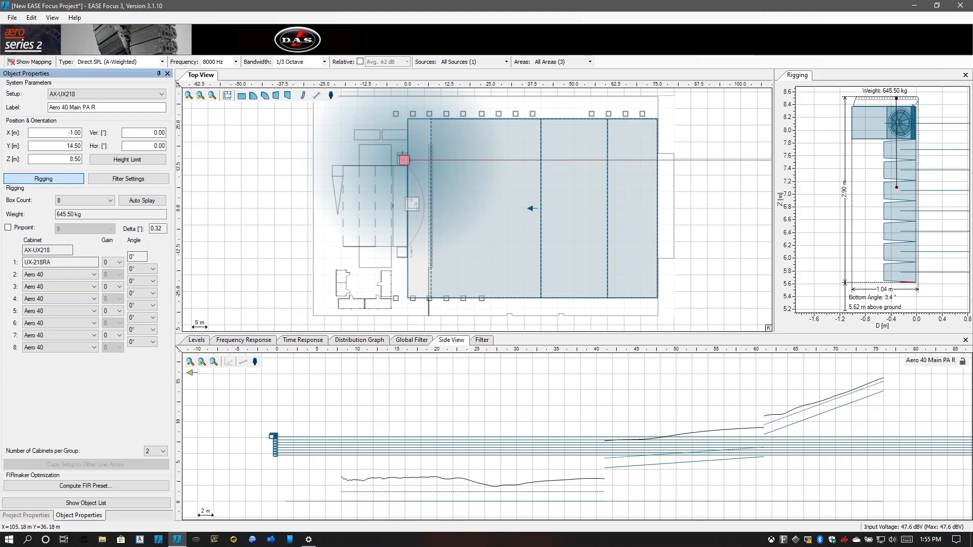
{"action": "left_click", "coordinate": [99, 96]}
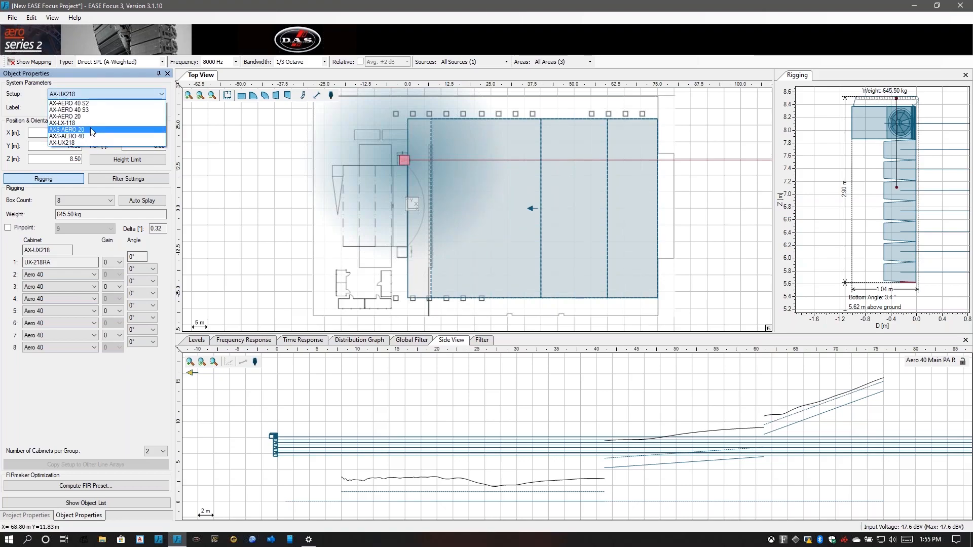
{"action": "left_click", "coordinate": [86, 110]}
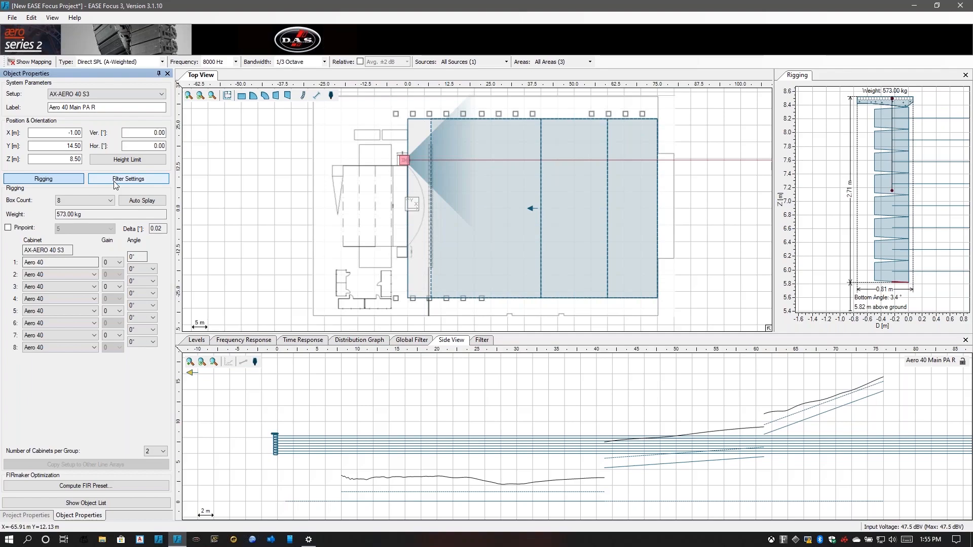
- In the array's filter settings, set the input configuration of cabinet 1 to 8 U
{"action": "left_click", "coordinate": [115, 181]}
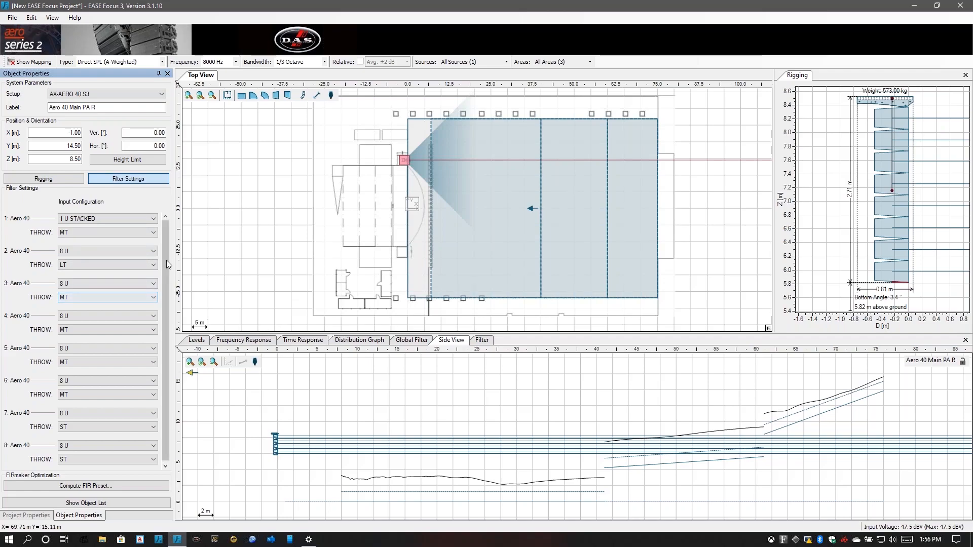
{"action": "left_click", "coordinate": [85, 219]}
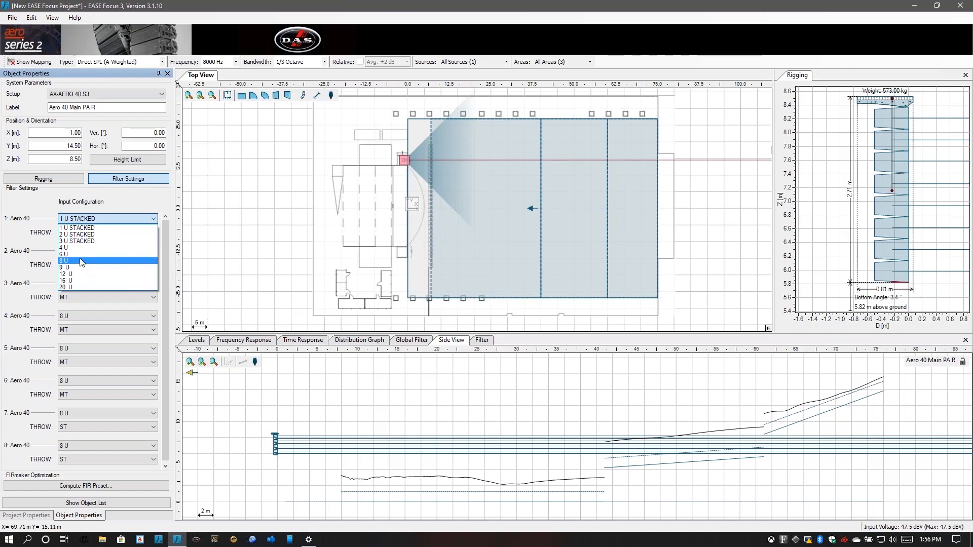
{"action": "left_click", "coordinate": [80, 258]}
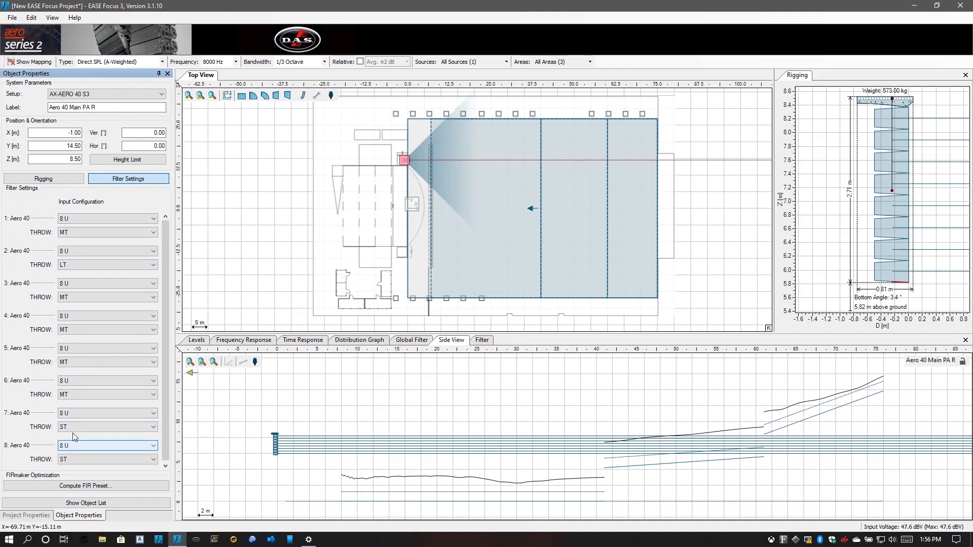
- Set the throw of cabinets 2, 7 and 8 to MT in the array's filter settings
{"action": "left_click", "coordinate": [69, 235]}
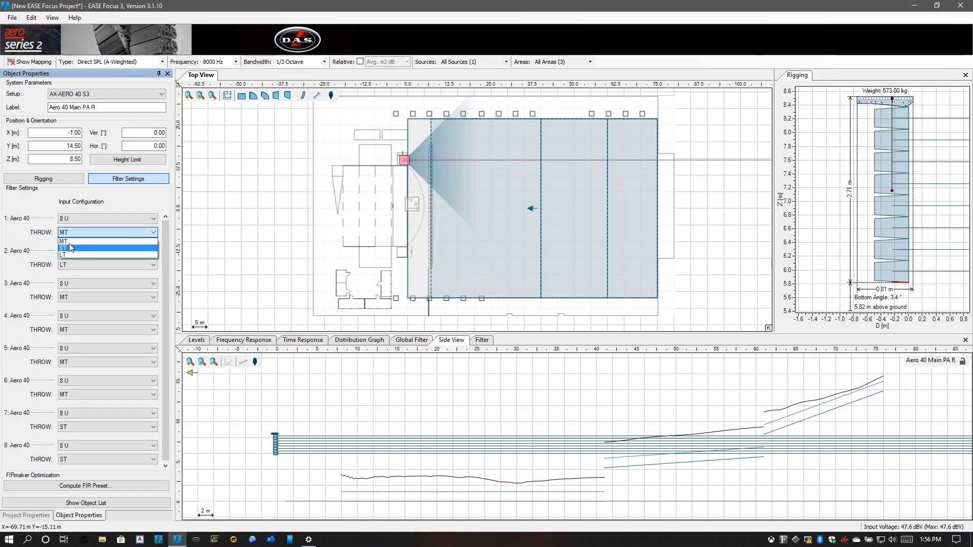
{"action": "left_click", "coordinate": [78, 273]}
{"action": "left_click", "coordinate": [76, 266]}
{"action": "left_click", "coordinate": [76, 275]}
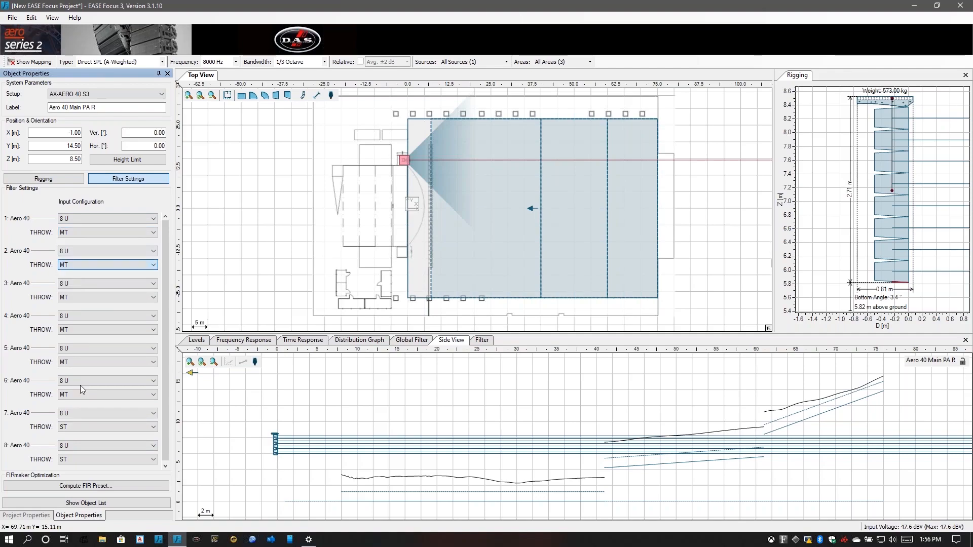
{"action": "left_click", "coordinate": [75, 428]}
{"action": "left_click", "coordinate": [76, 435]}
{"action": "left_click", "coordinate": [78, 460]}
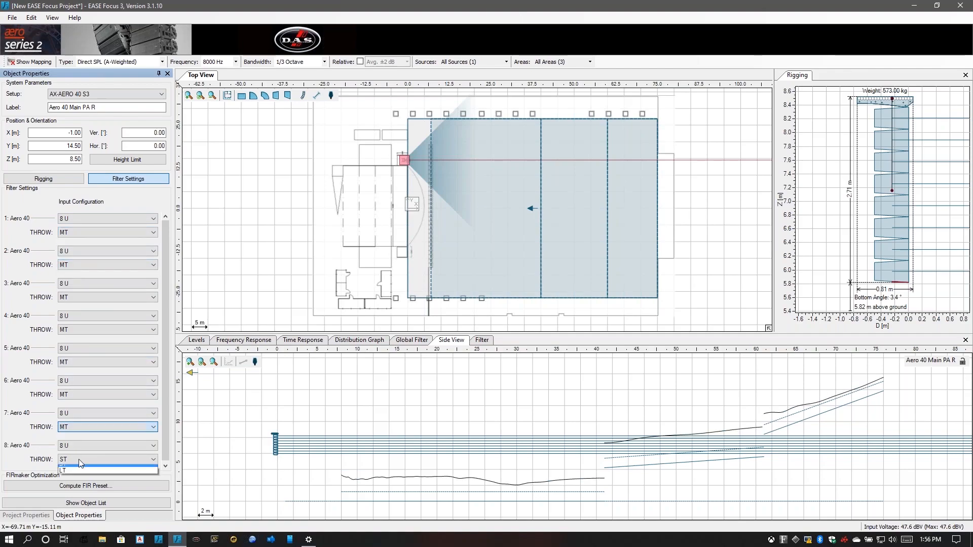
{"action": "left_click", "coordinate": [78, 470]}
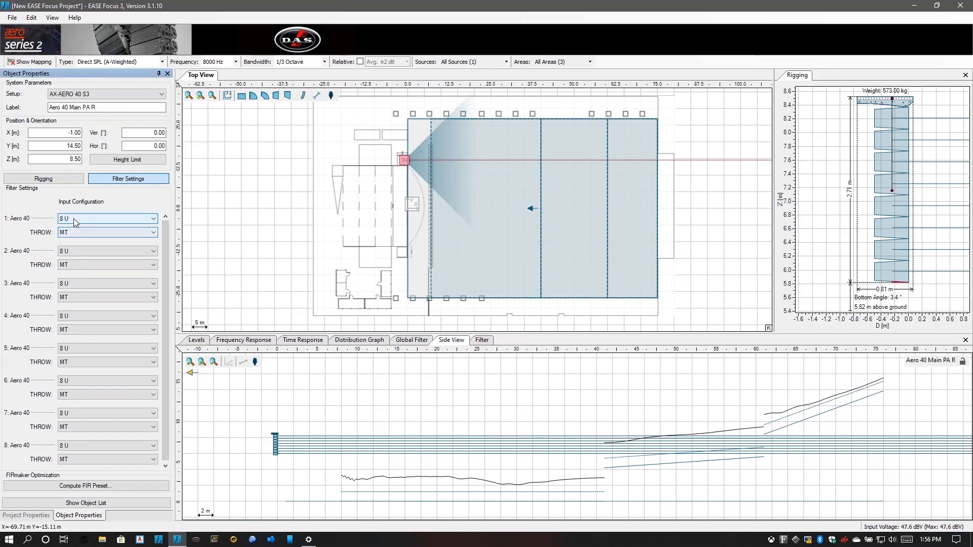
- Return to the line array's rigging settings and view the available box counts
{"action": "left_click", "coordinate": [42, 176]}
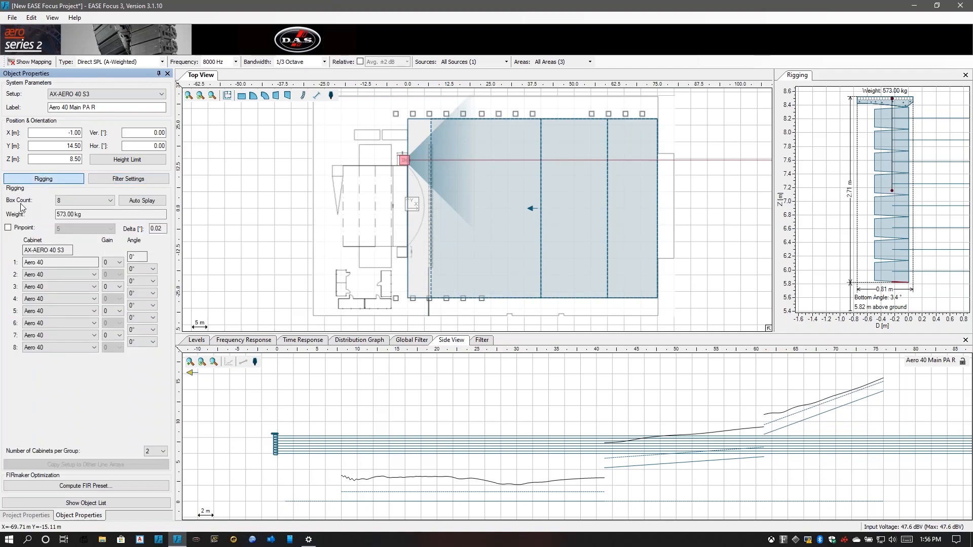
{"action": "left_click", "coordinate": [78, 202]}
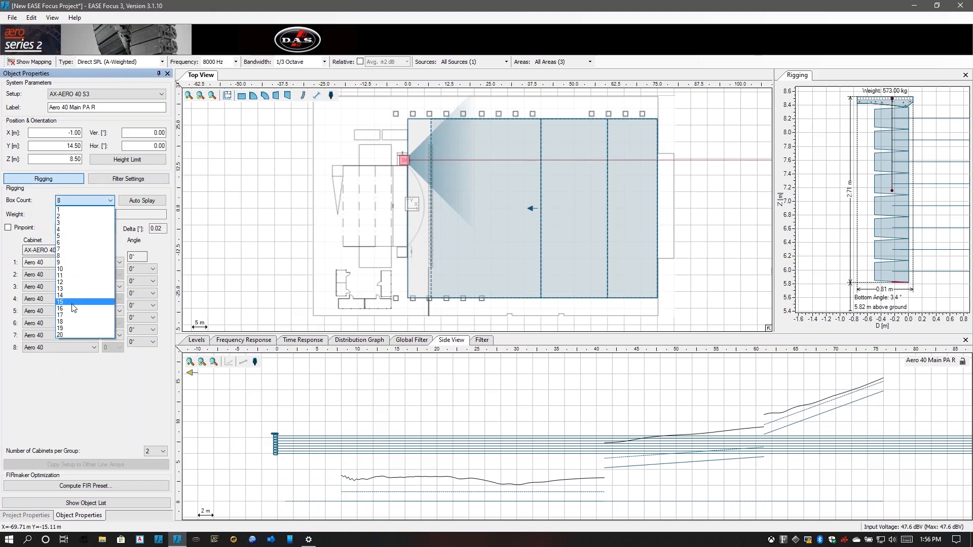
{"action": "left_click", "coordinate": [38, 196]}
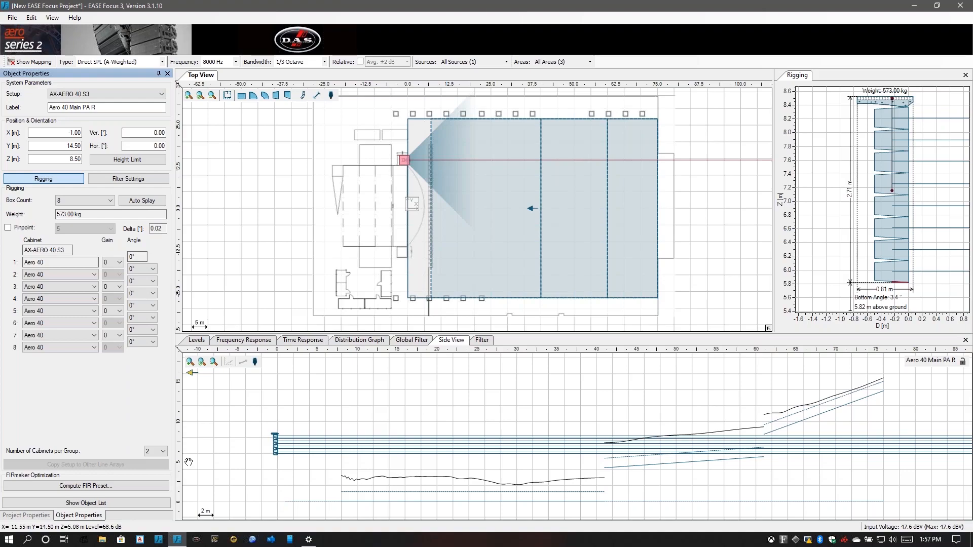
- Run Auto Splay on cabinets 1 to 8 with the Conventional strategy, targeting Level 1 and level 2 but excluding level 3
{"action": "left_click", "coordinate": [143, 201]}
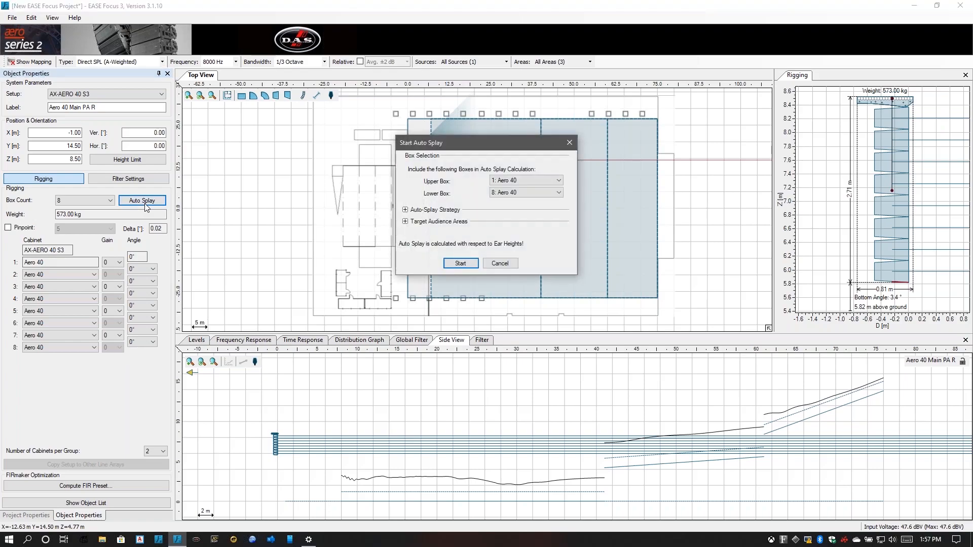
{"action": "left_click", "coordinate": [405, 209]}
{"action": "left_click", "coordinate": [405, 259]}
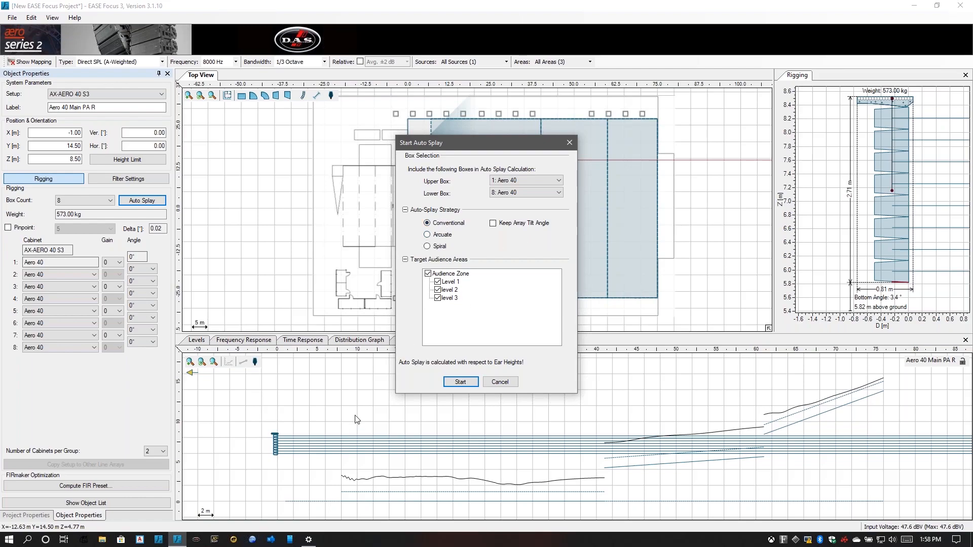
{"action": "left_click", "coordinate": [437, 298]}
{"action": "left_click", "coordinate": [456, 385]}
{"action": "left_click", "coordinate": [460, 384]}
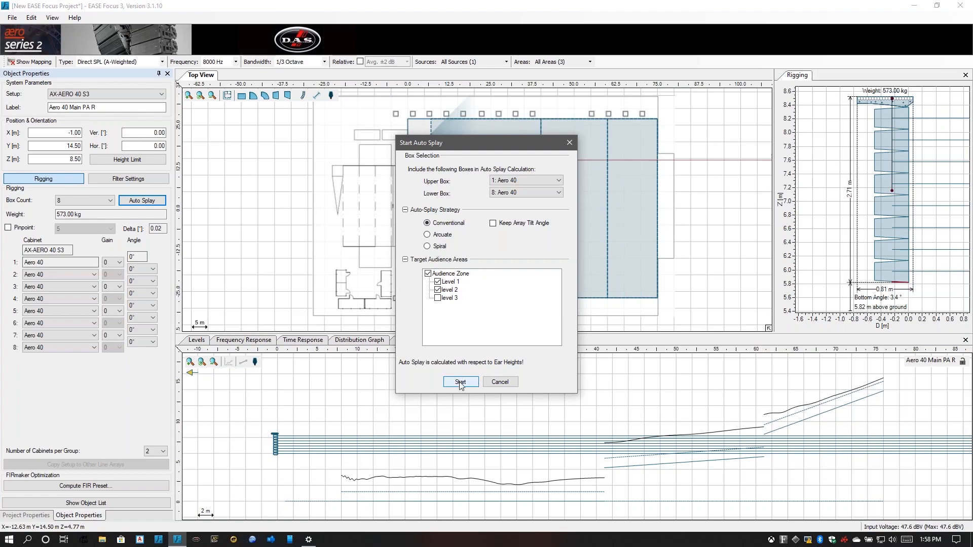
{"action": "left_click", "coordinate": [427, 224]}
{"action": "left_click", "coordinate": [473, 384]}
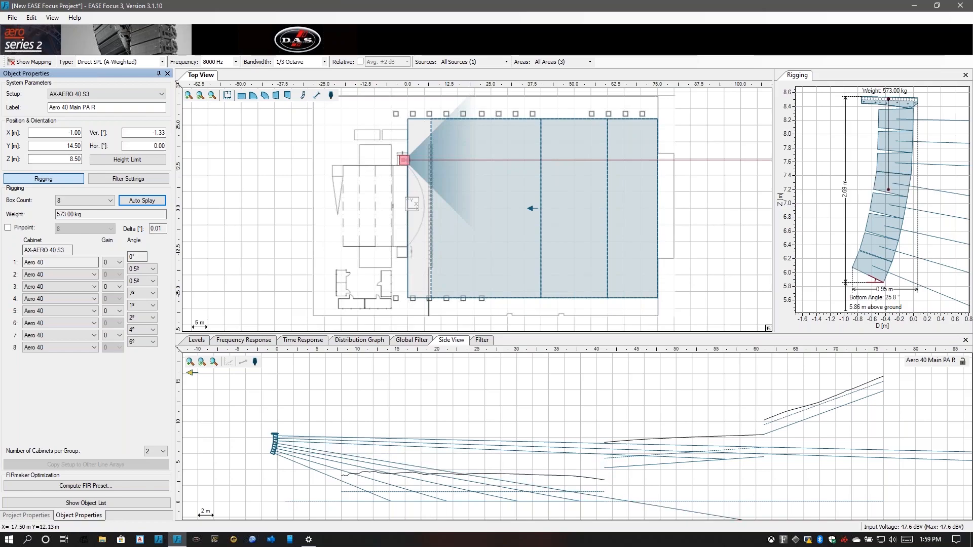
- Show the SPL mapping and enable automatic scaling of the Direct SPL mapping colors
{"action": "left_click", "coordinate": [28, 63]}
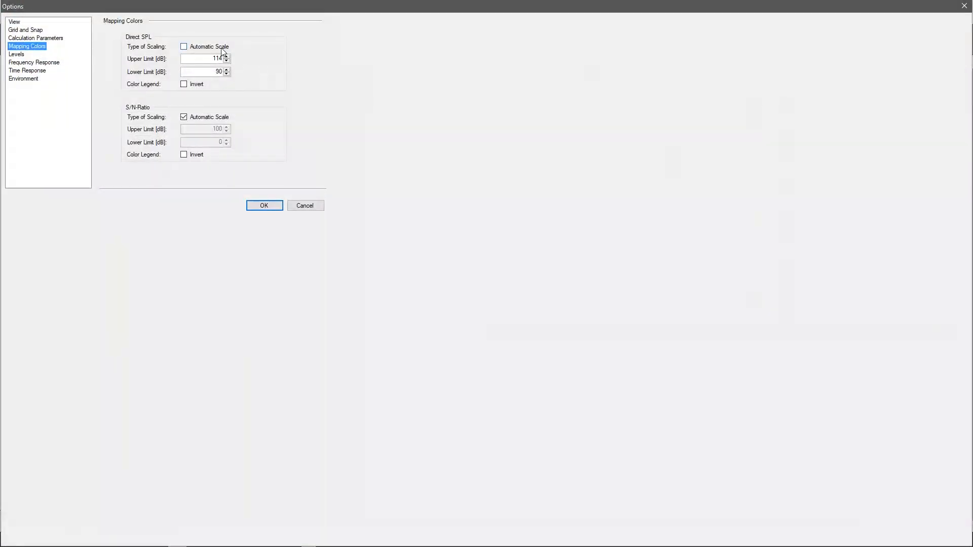
{"action": "left_click", "coordinate": [221, 48]}
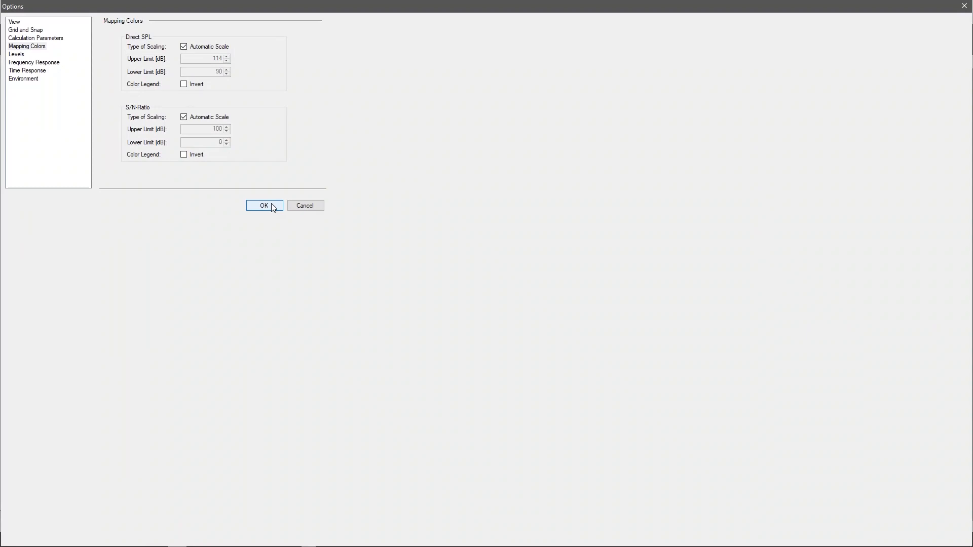
{"action": "left_click", "coordinate": [264, 205]}
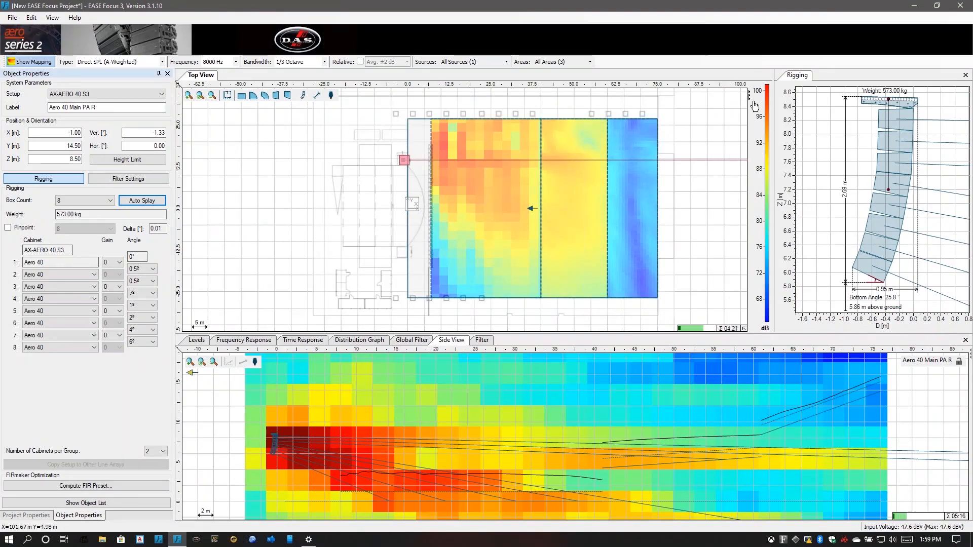
- Turn off automatic scaling of the Direct SPL mapping colors, using fixed limits of 114 and 90 dB
{"action": "left_click", "coordinate": [761, 297]}
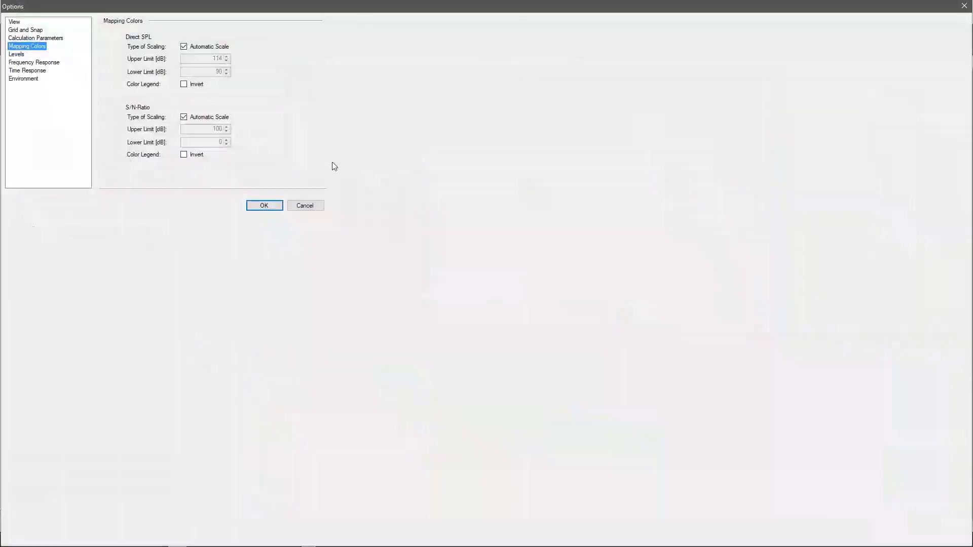
{"action": "left_click", "coordinate": [199, 49]}
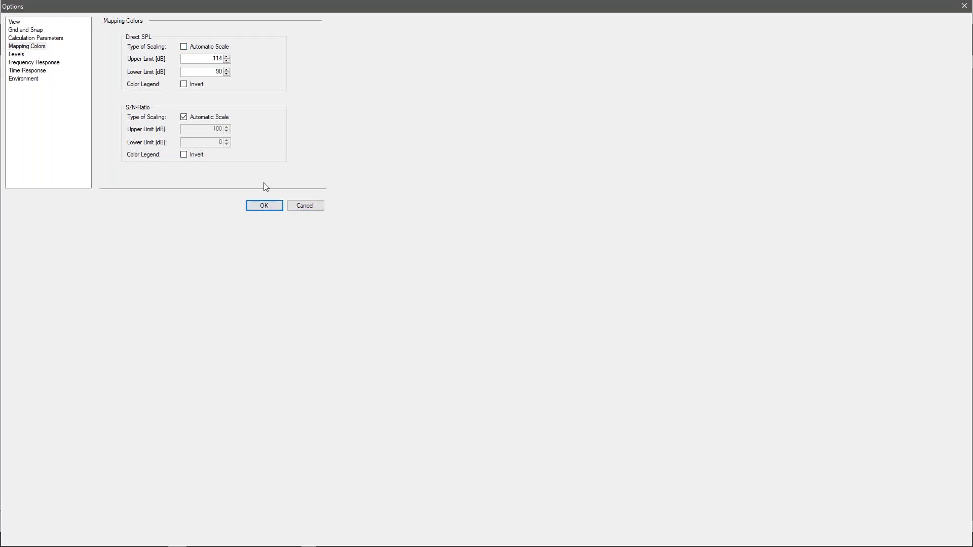
{"action": "left_click", "coordinate": [264, 205]}
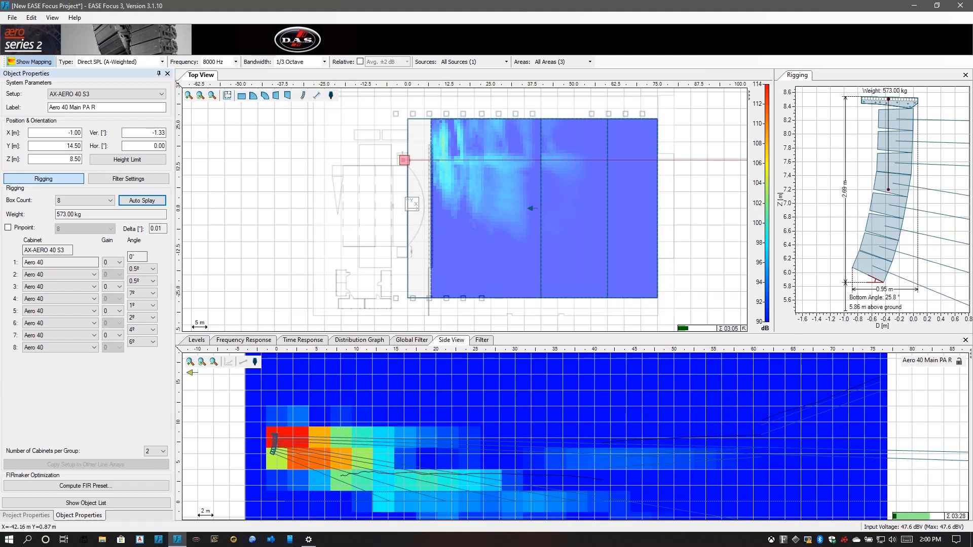
- Set the upper limit of the Direct SPL mapping colors to 105 dB
{"action": "double_click", "coordinate": [759, 189]}
{"action": "left_click", "coordinate": [220, 58]}
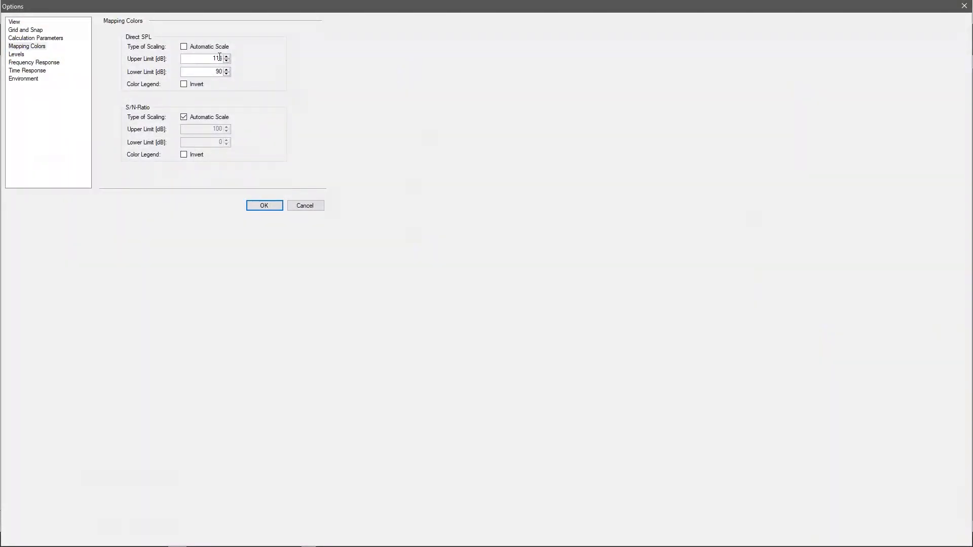
{"action": "type", "text": "105"}
{"action": "left_click", "coordinate": [271, 205]}
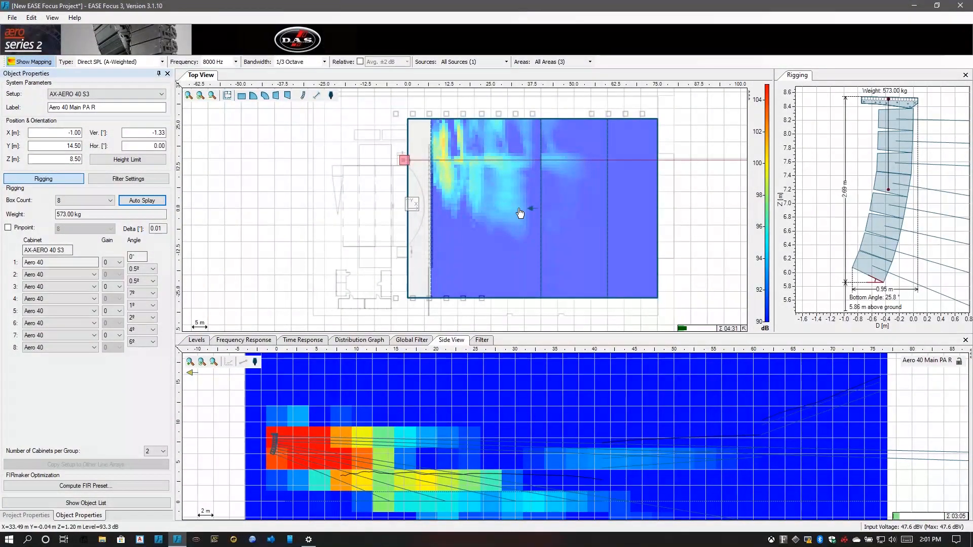
- Switch the Direct SPL mapping colors back to automatic scaling
{"action": "double_click", "coordinate": [765, 176]}
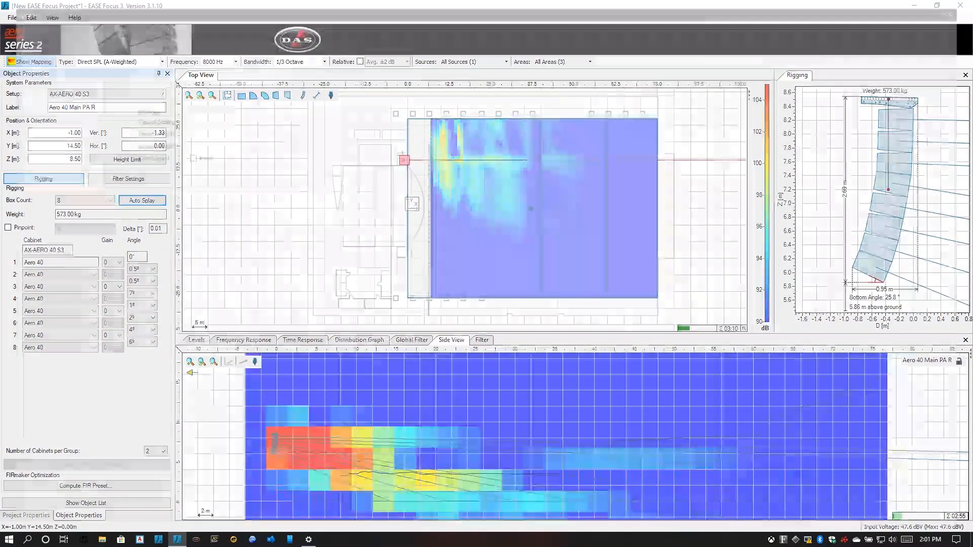
{"action": "left_click", "coordinate": [211, 47]}
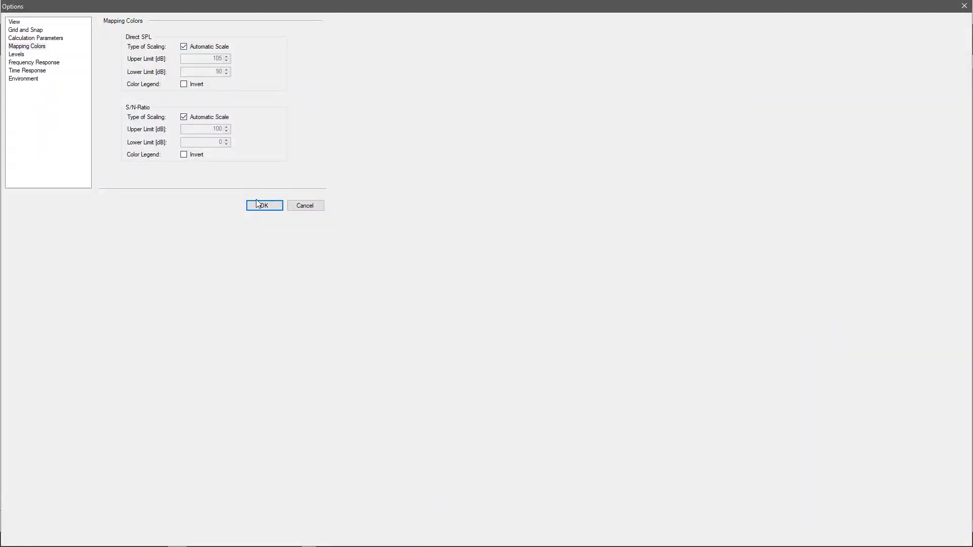
{"action": "left_click", "coordinate": [257, 207]}
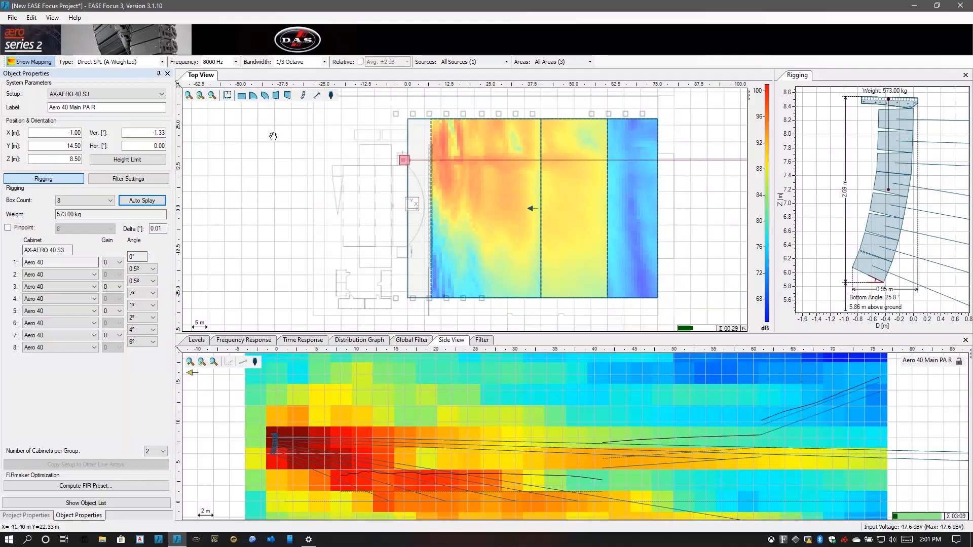
- Set the mapping bandwidth to Broadband
{"action": "left_click", "coordinate": [307, 62]}
{"action": "left_click", "coordinate": [303, 71]}
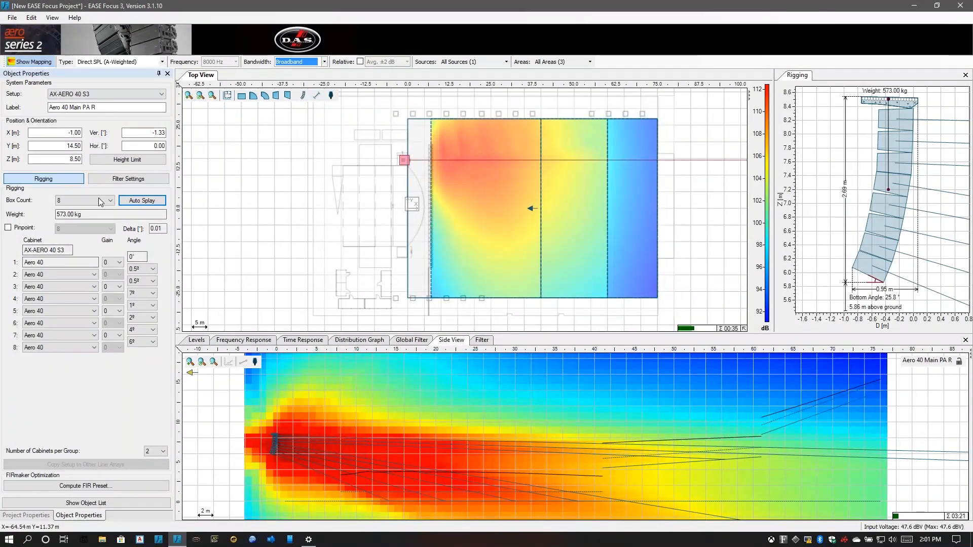
{"action": "left_click", "coordinate": [140, 182]}
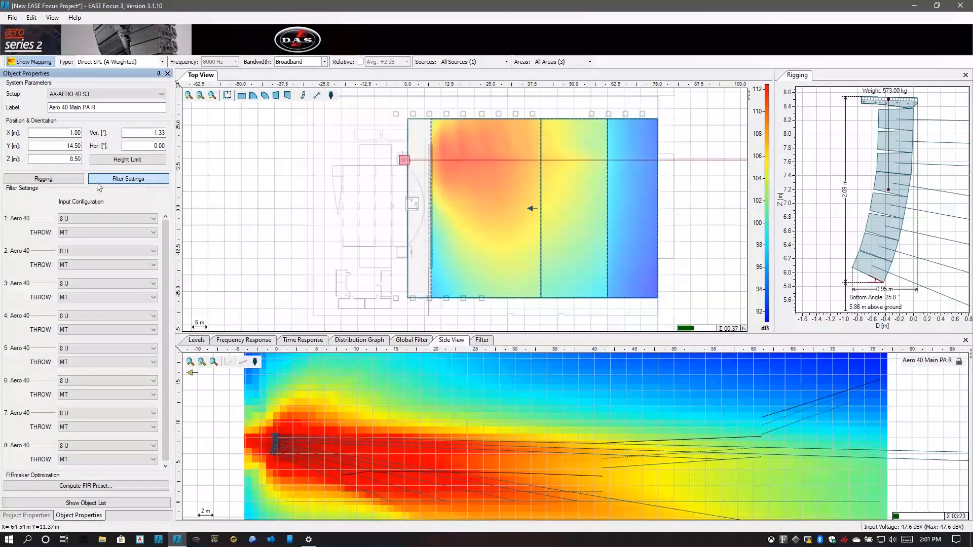
{"action": "left_click", "coordinate": [44, 179]}
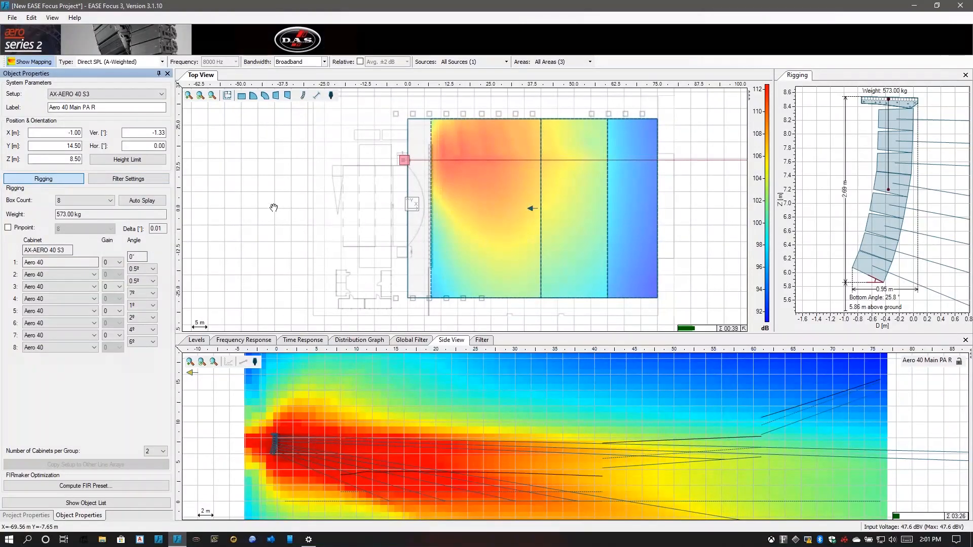
- Set the throw of cabinets 1, 2 and 3 to LT in the array's filter settings
{"action": "left_click", "coordinate": [147, 180]}
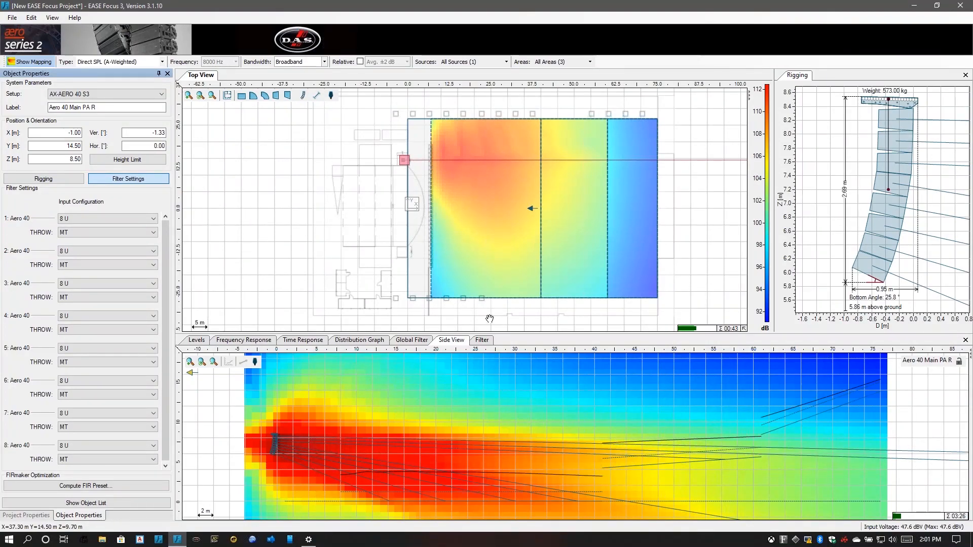
{"action": "left_click", "coordinate": [99, 232]}
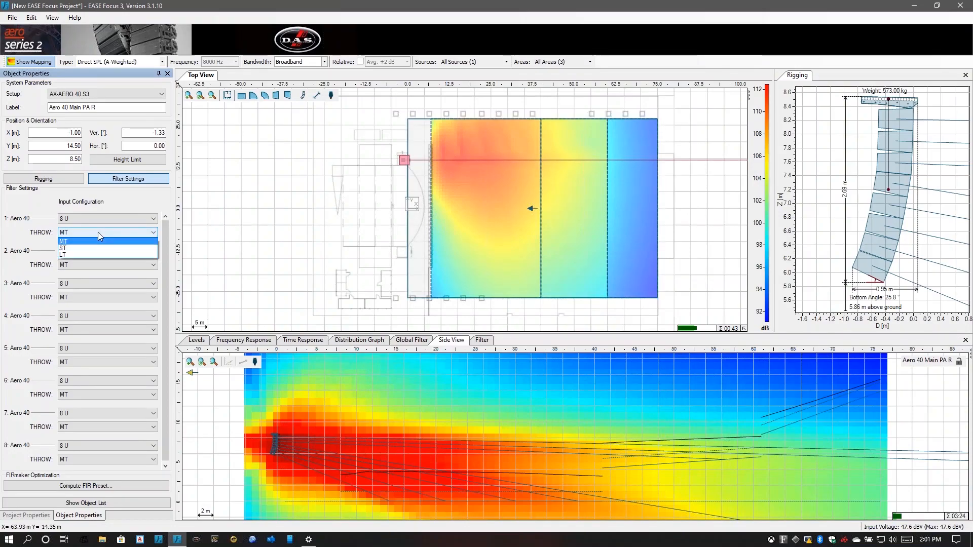
{"action": "left_click", "coordinate": [98, 254]}
{"action": "left_click", "coordinate": [98, 264]}
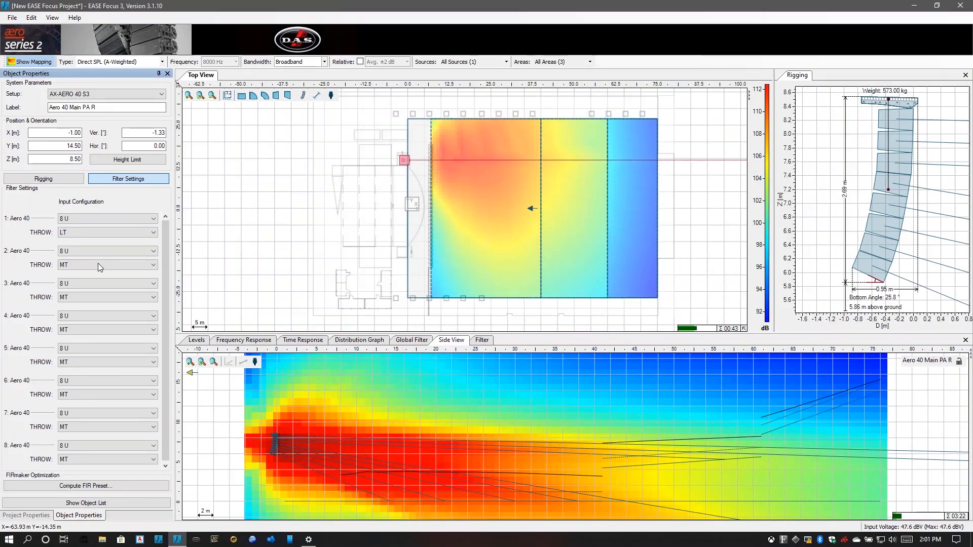
{"action": "left_click", "coordinate": [98, 288]}
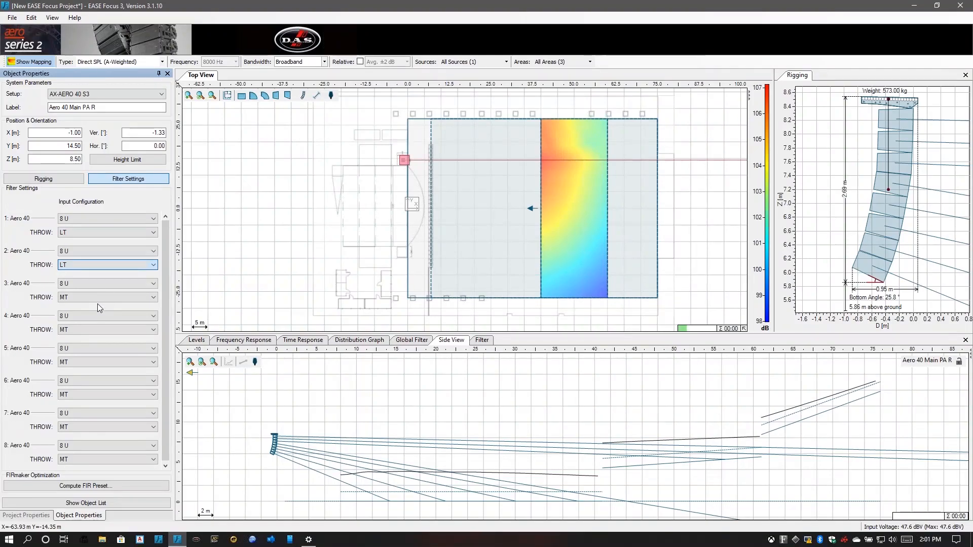
{"action": "left_click", "coordinate": [97, 300]}
{"action": "left_click", "coordinate": [98, 320]}
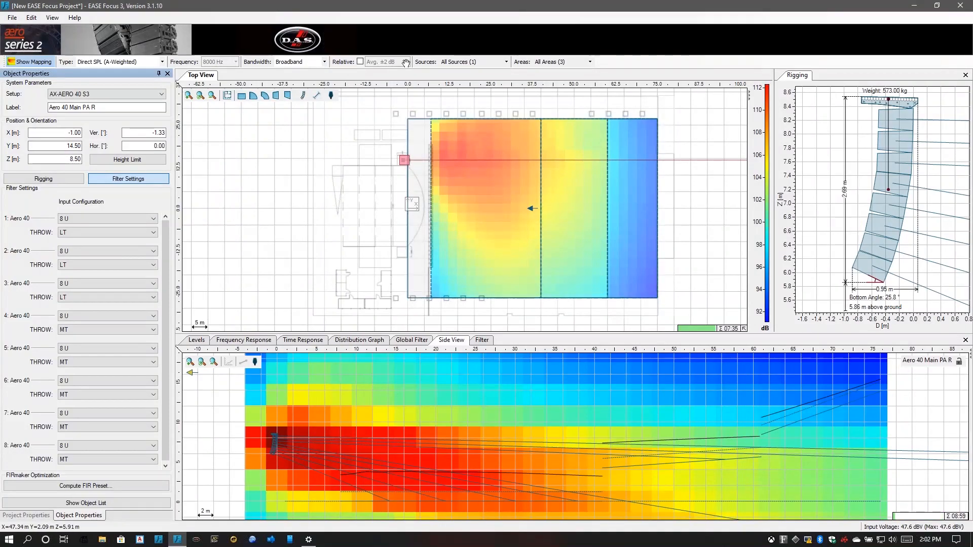
- Set the mapping bandwidth to 1/3 Octave and the frequency to 20000 Hz
{"action": "left_click", "coordinate": [311, 63]}
{"action": "left_click", "coordinate": [303, 73]}
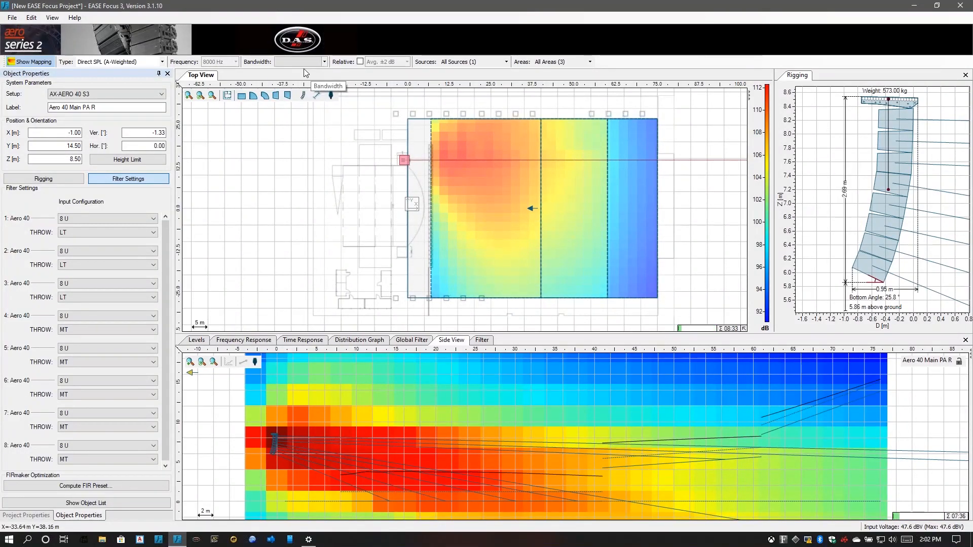
{"action": "left_click", "coordinate": [211, 62]}
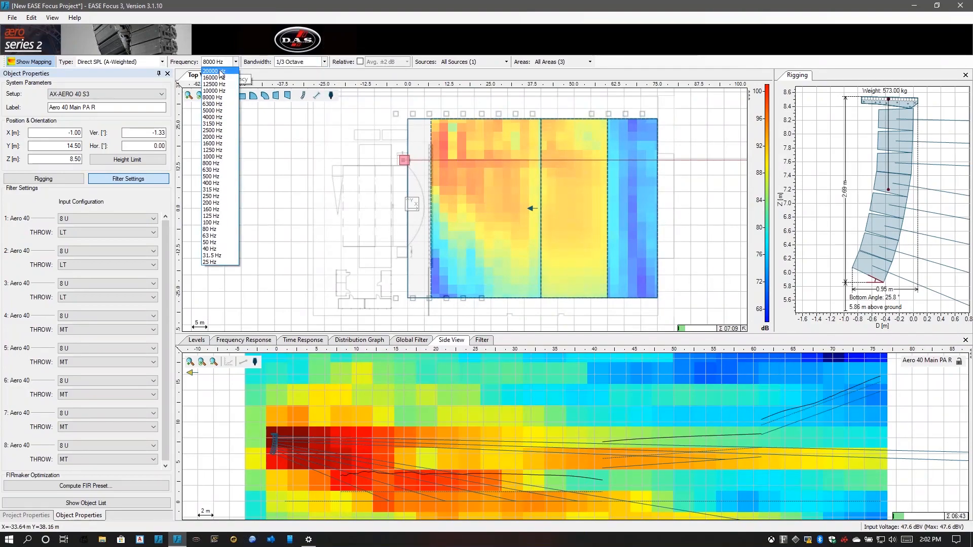
{"action": "left_click", "coordinate": [221, 72]}
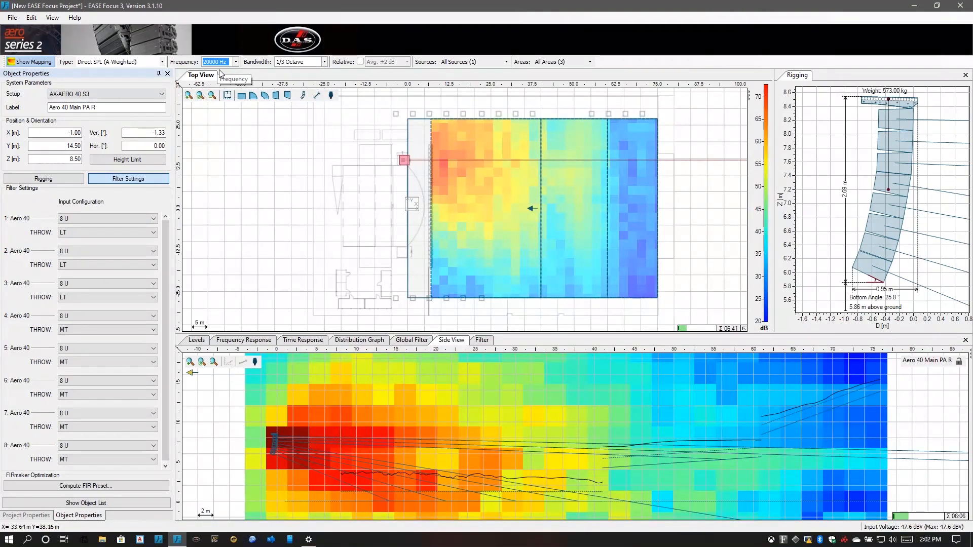
- Step the 1/3 octave mapping frequency from 20000 Hz down to 800 Hz and examine the SPL coverage in the top and side views
{"action": "key", "text": "Down"}
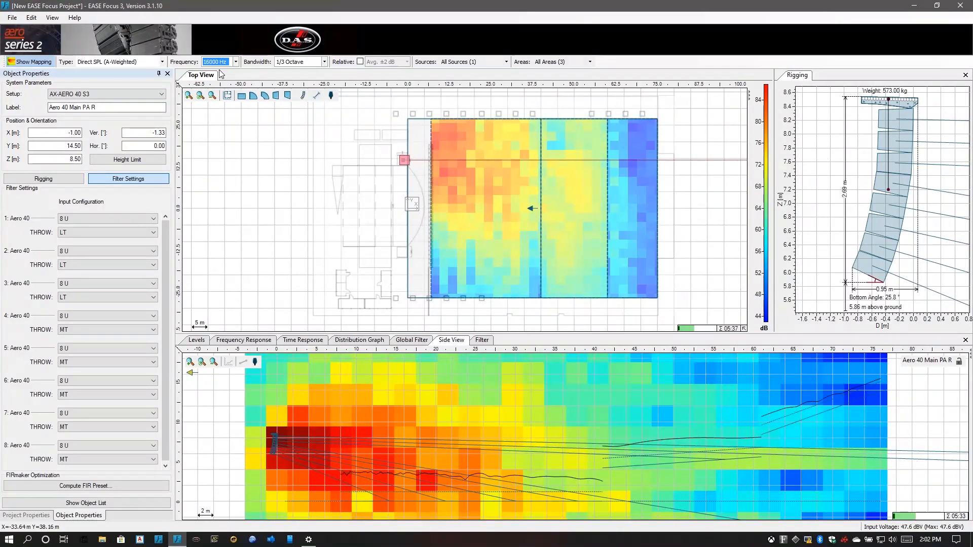
{"action": "key", "text": "Up"}
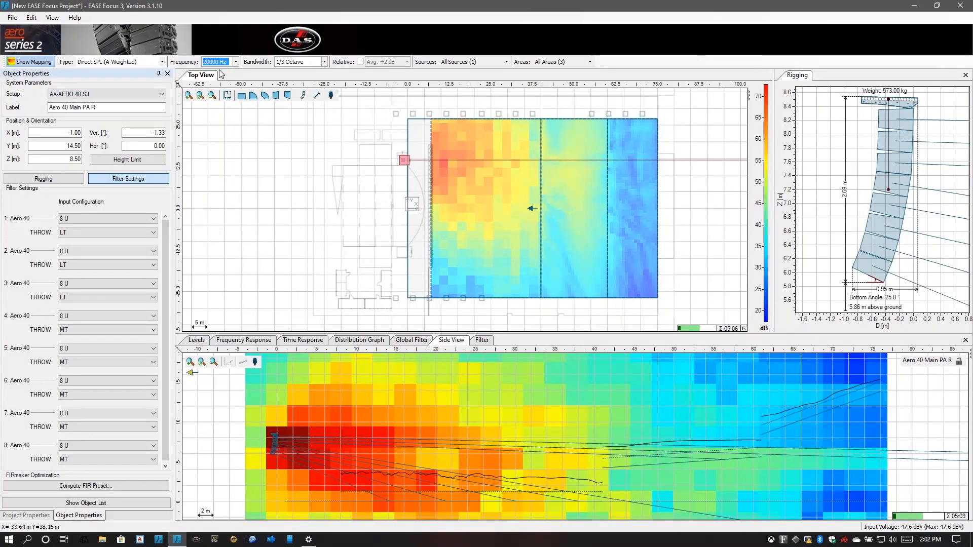
{"action": "key", "text": "Down"}
{"action": "key", "text": "Down"}
{"action": "key", "text": "Down"}
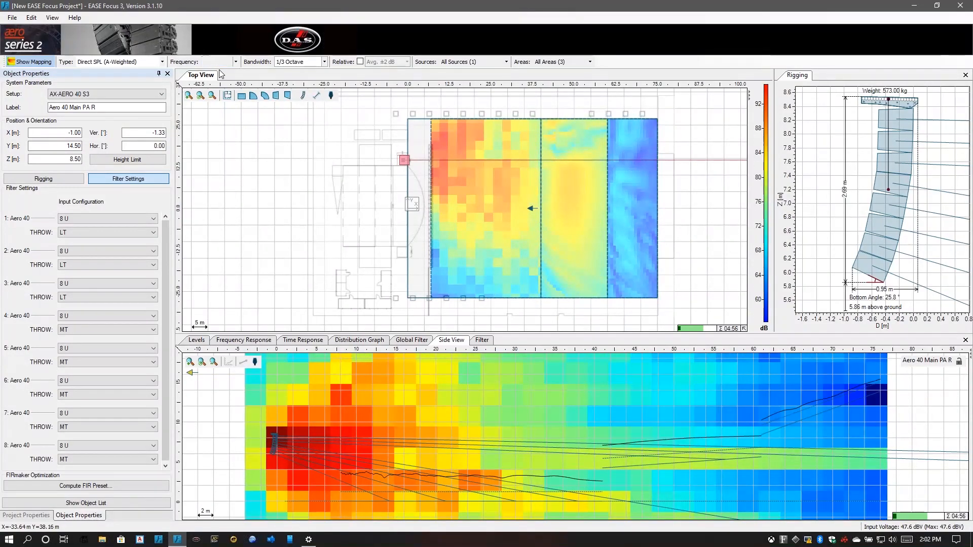
{"action": "key", "text": "Down"}
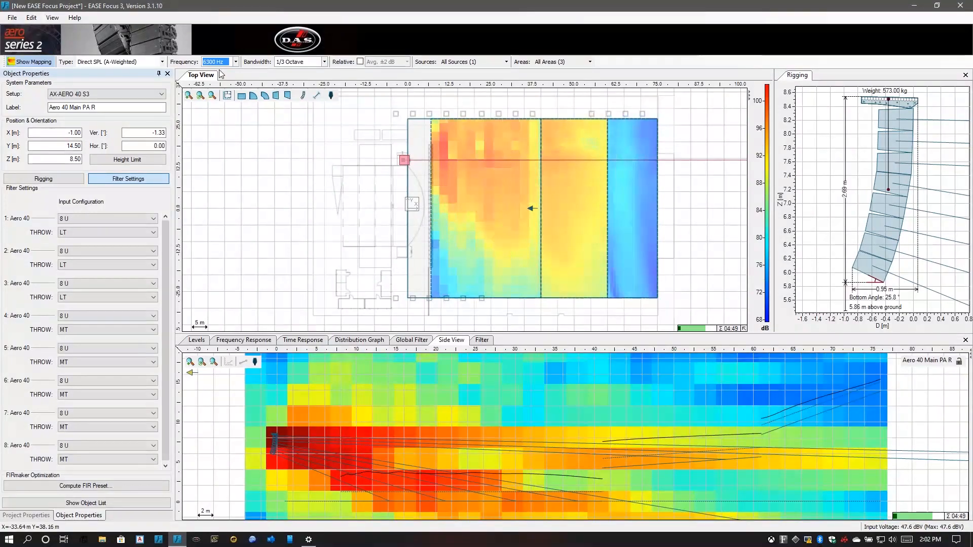
{"action": "key", "text": "Down"}
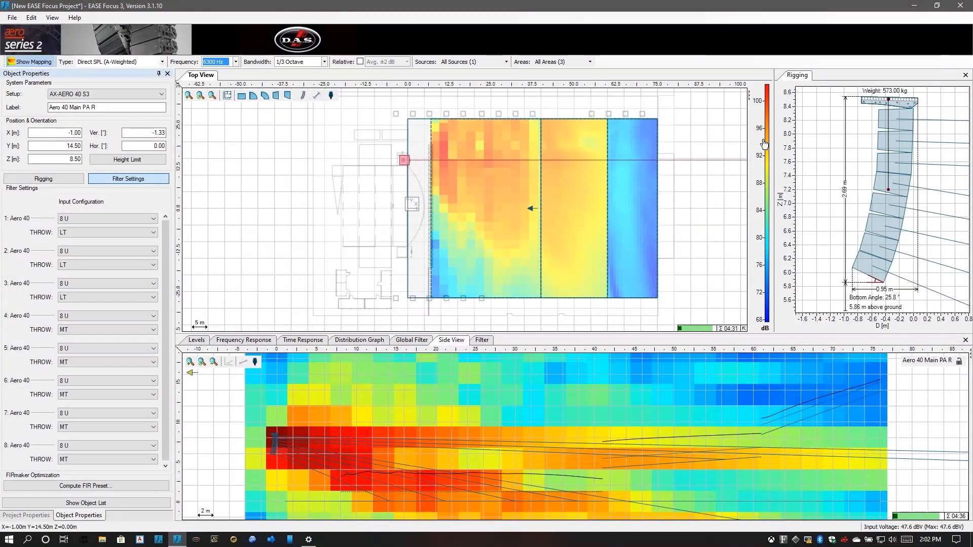
{"action": "key", "text": "Down"}
{"action": "key", "text": "Down"}
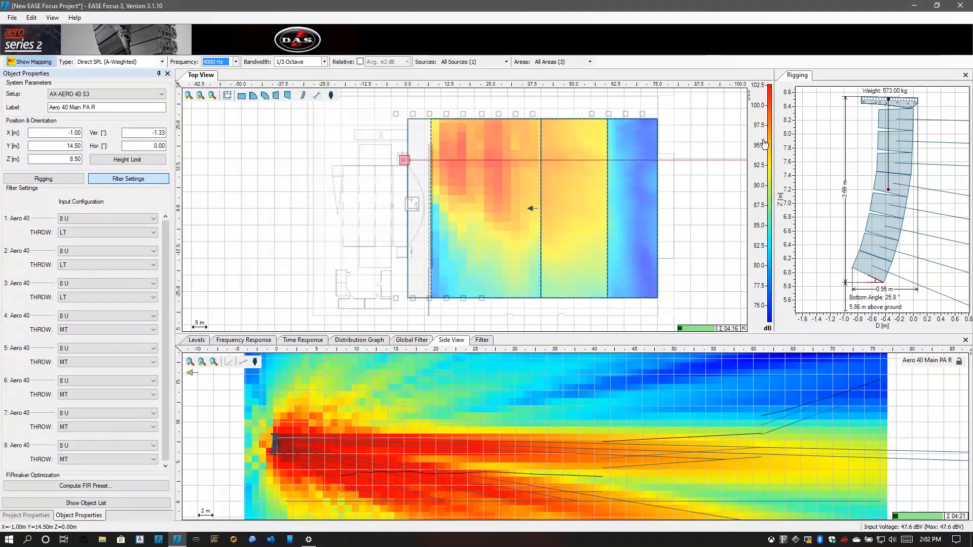
{"action": "key", "text": "Down"}
{"action": "key", "text": "Down"}
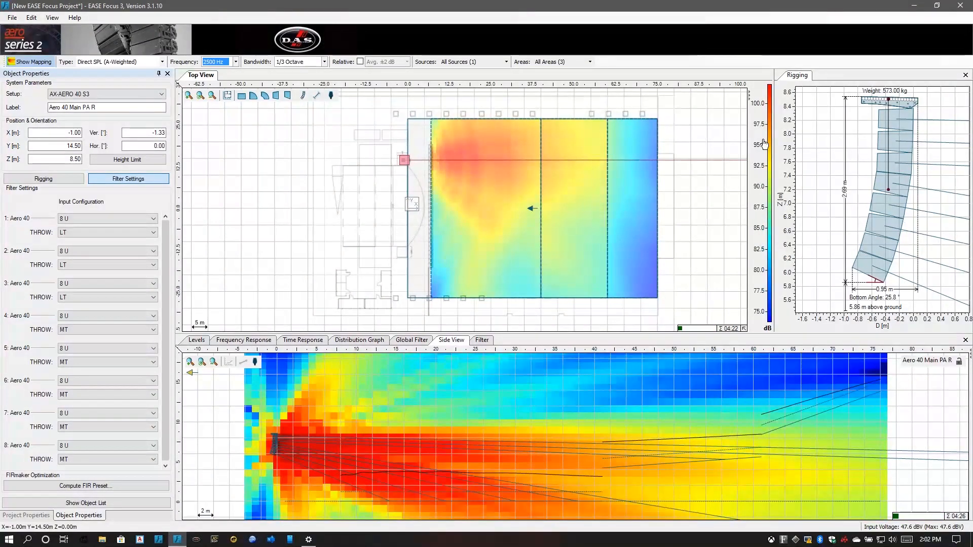
{"action": "key", "text": "Down"}
{"action": "key", "text": "Down"}
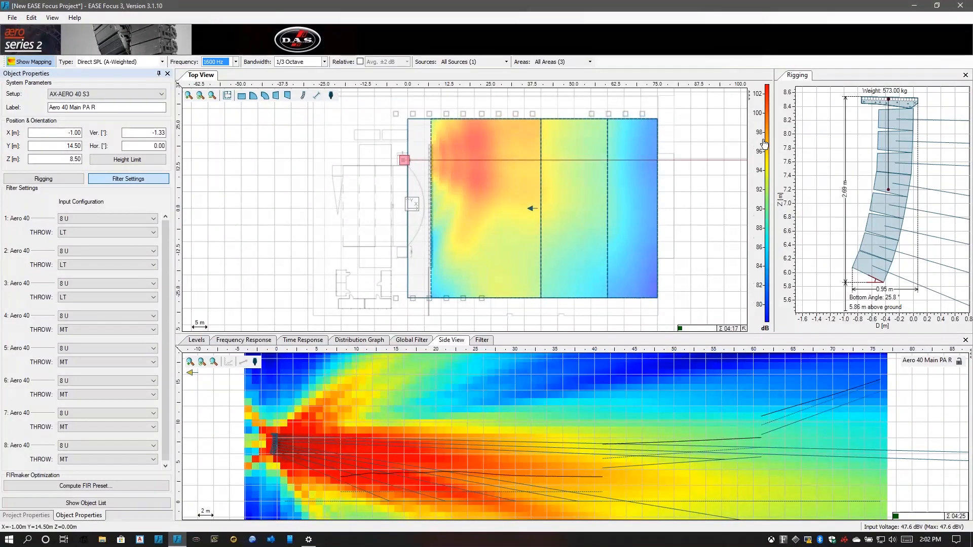
{"action": "key", "text": "Down"}
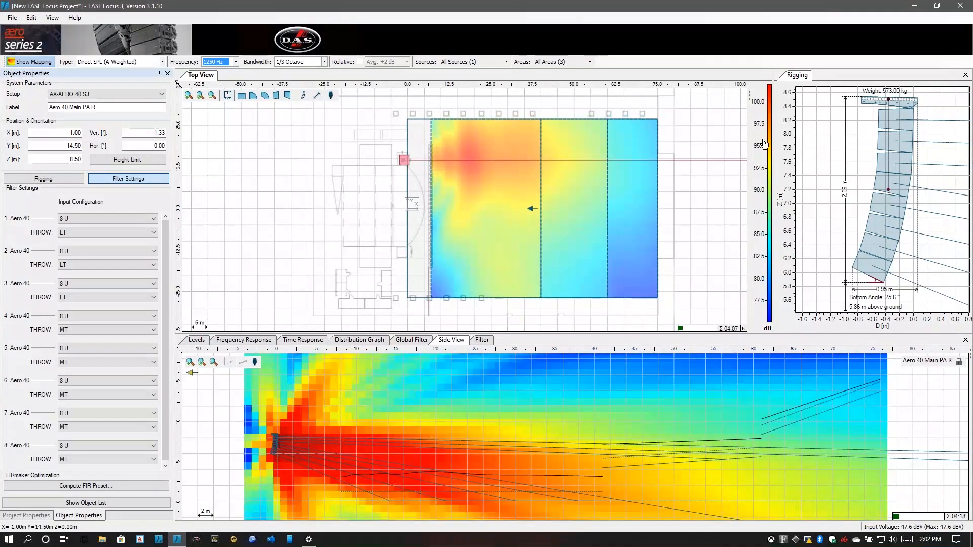
{"action": "key", "text": "Down"}
{"action": "key", "text": "Down"}
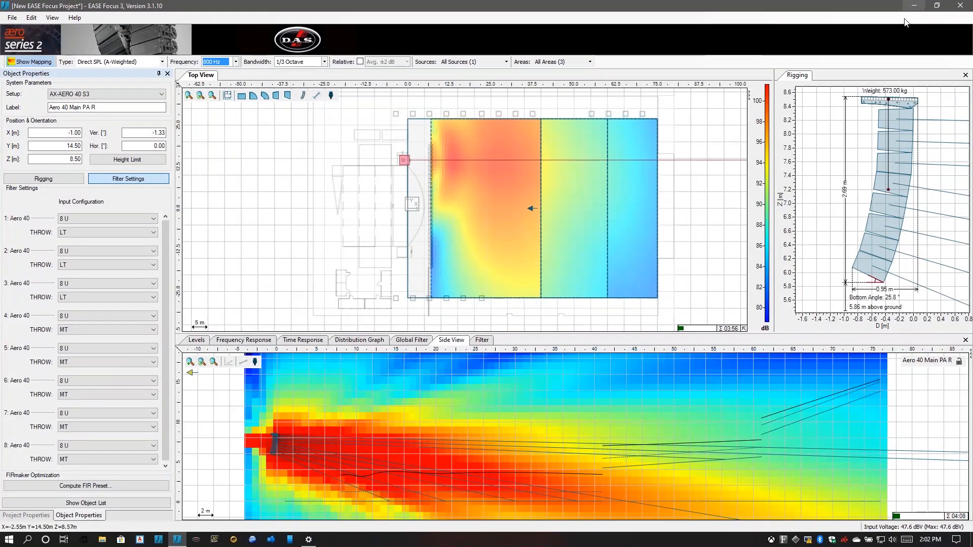
- Turn off automatic scaling of the Direct SPL mapping colors, keeping the limits at 105 dB upper and 90 dB lower
{"action": "double_click", "coordinate": [766, 200]}
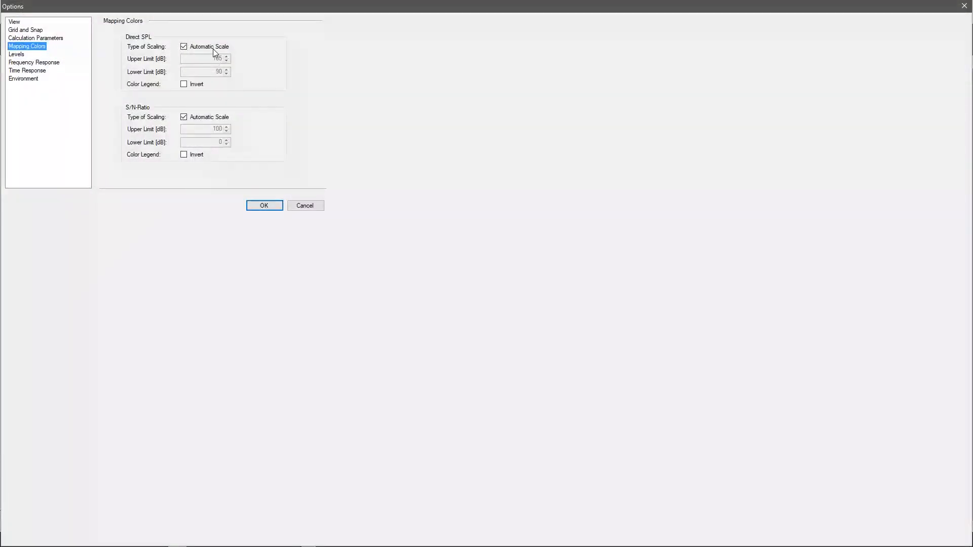
{"action": "left_click", "coordinate": [212, 47]}
{"action": "left_click", "coordinate": [273, 205]}
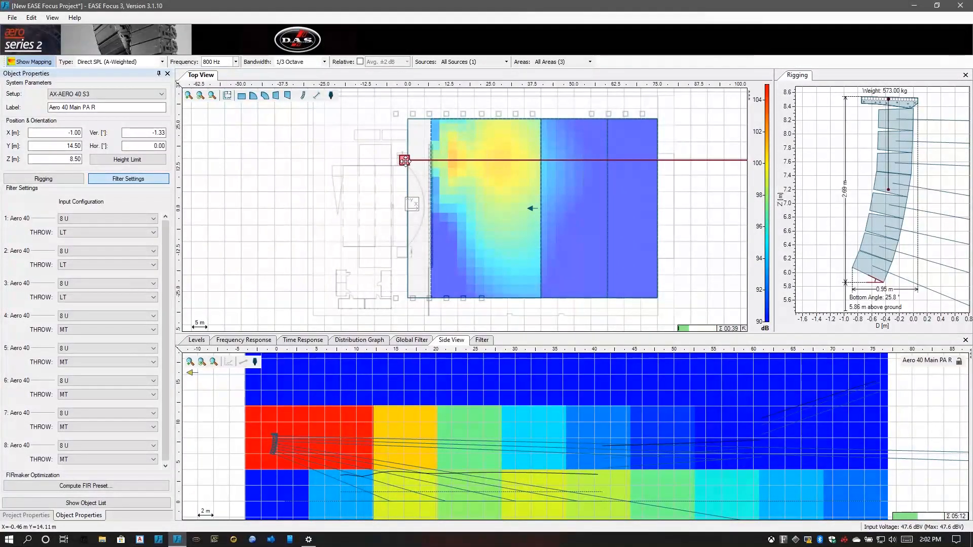
- Return the mapping frequency to 20000 Hz and step it down to 50 Hz, examining the coverage on the fixed color scale
{"action": "left_click", "coordinate": [236, 62]}
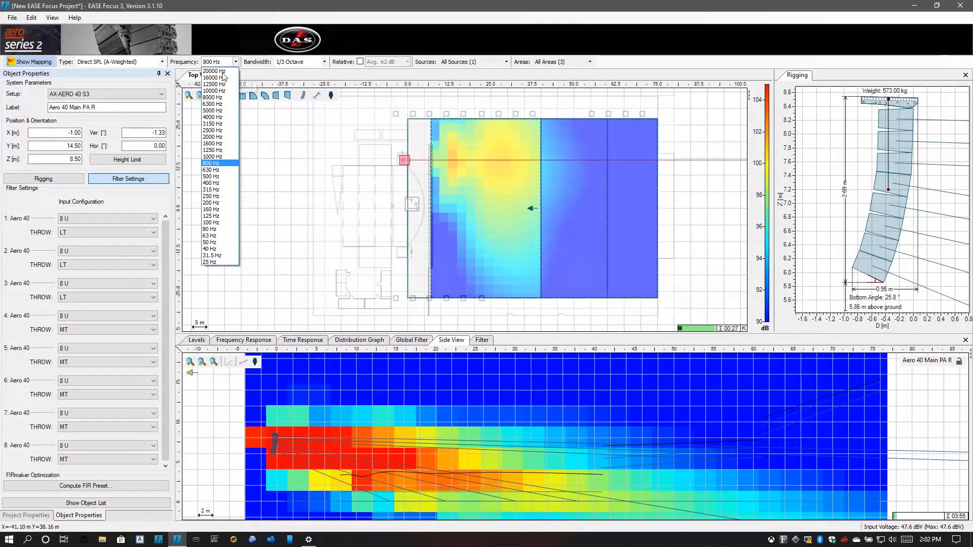
{"action": "left_click", "coordinate": [226, 71]}
{"action": "left_click", "coordinate": [228, 62]}
{"action": "left_click", "coordinate": [228, 62]}
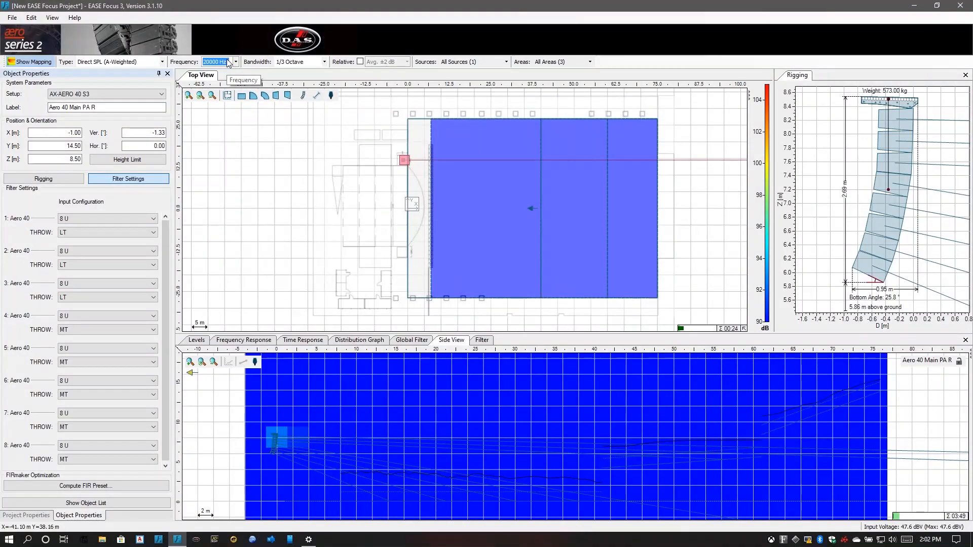
{"action": "scroll", "coordinate": [228, 62], "scroll_direction": "down", "scroll_amount": 2}
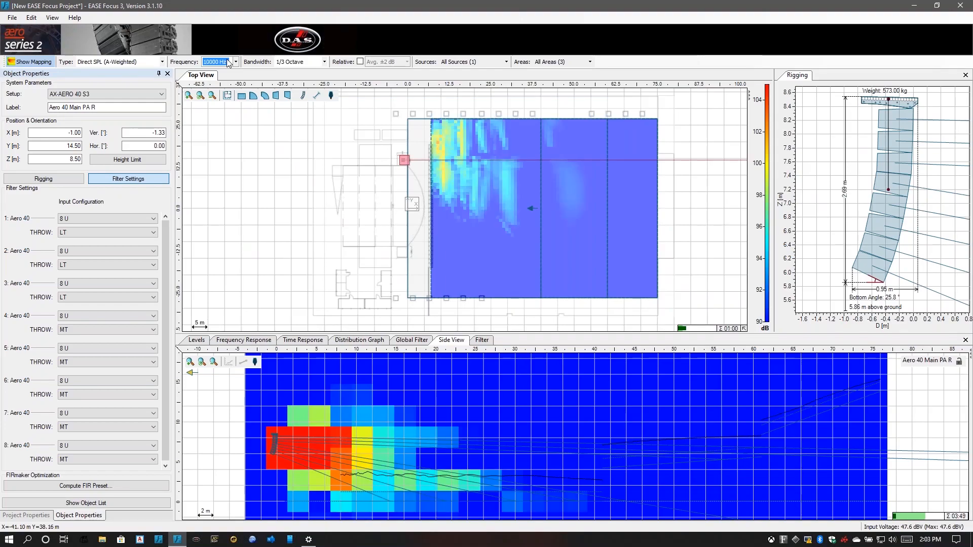
{"action": "scroll", "coordinate": [227, 59], "scroll_direction": "up", "scroll_amount": 1}
{"action": "scroll", "coordinate": [228, 63], "scroll_direction": "up", "scroll_amount": 1}
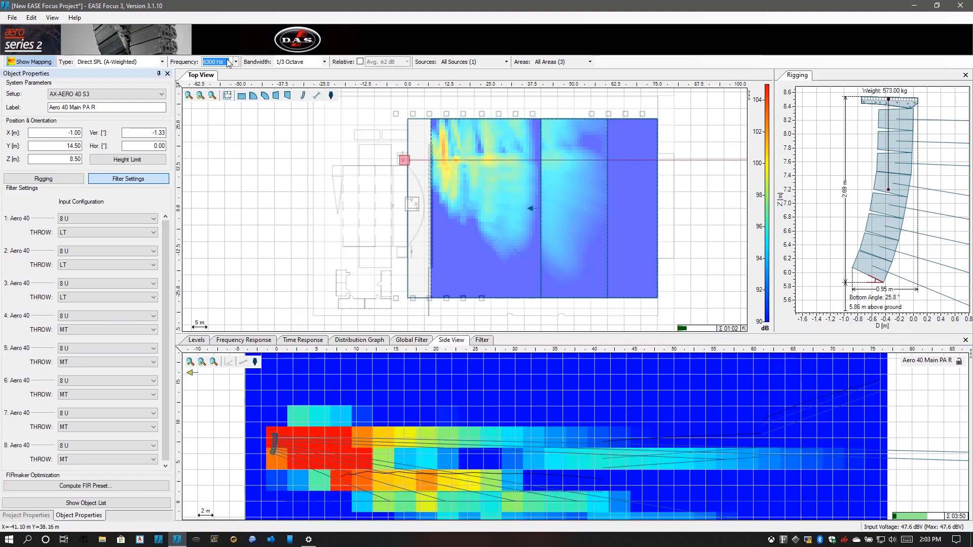
{"action": "scroll", "coordinate": [228, 63], "scroll_direction": "up", "scroll_amount": 2}
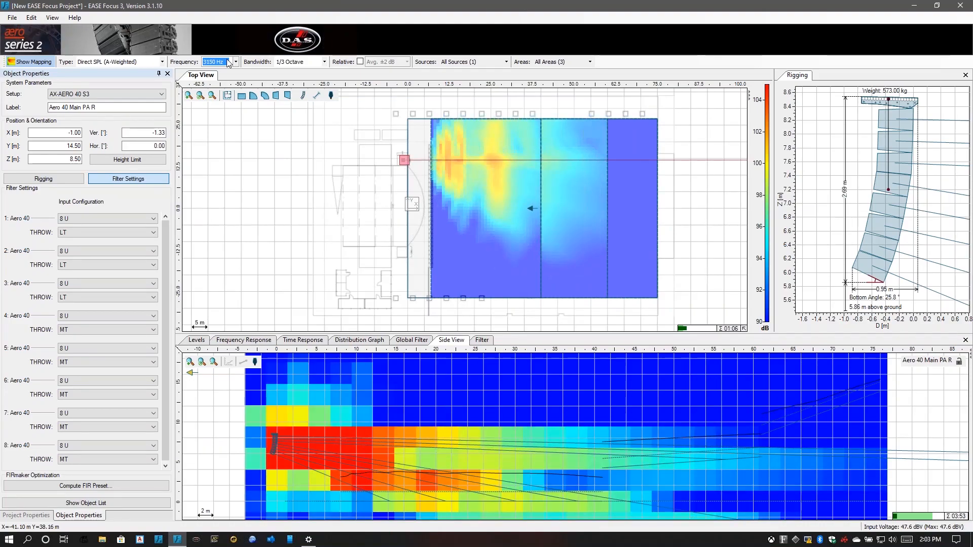
{"action": "scroll", "coordinate": [228, 63], "scroll_direction": "up", "scroll_amount": 5}
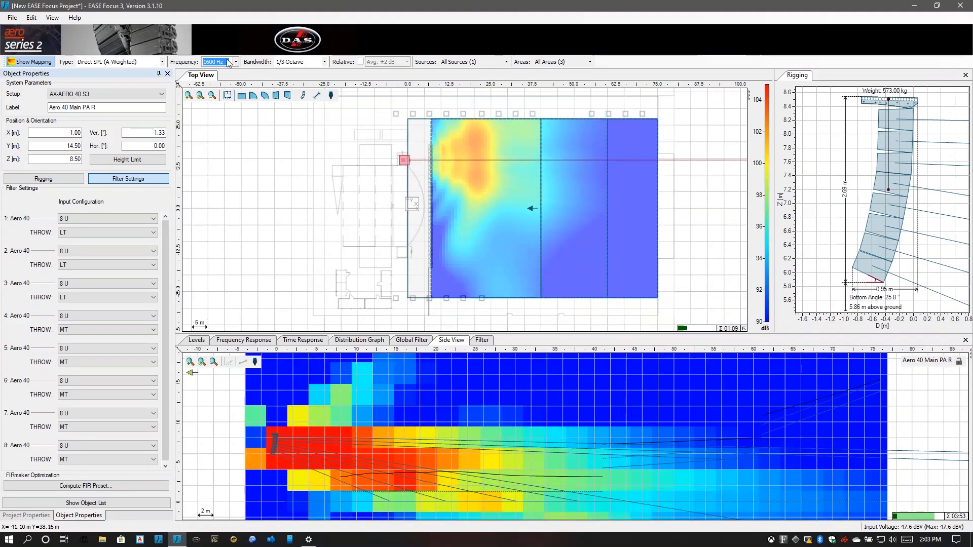
{"action": "scroll", "coordinate": [228, 63], "scroll_direction": "up", "scroll_amount": 7}
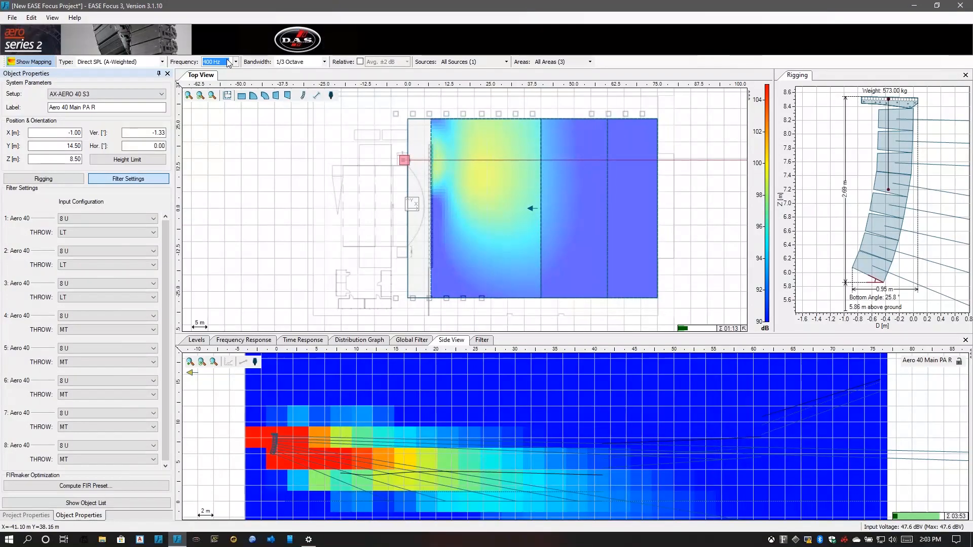
{"action": "scroll", "coordinate": [228, 63], "scroll_direction": "up", "scroll_amount": 6}
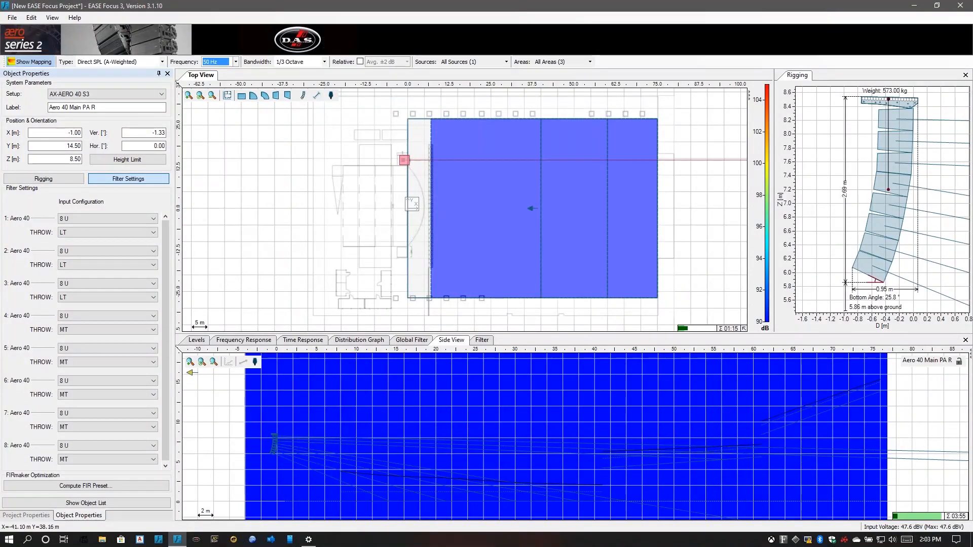
- Restore automatic scaling of the Direct SPL mapping colors and set the mapping bandwidth to Broadband
{"action": "left_click", "coordinate": [302, 61]}
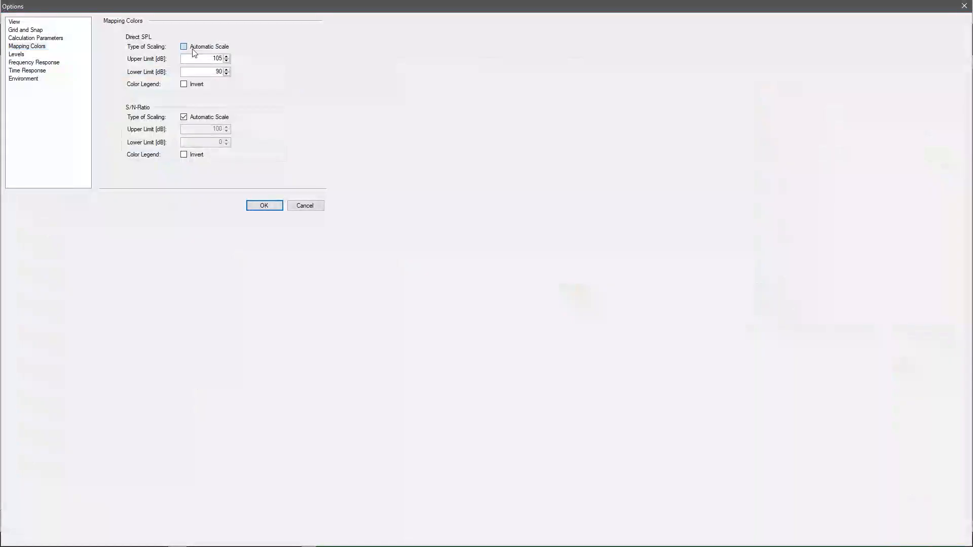
{"action": "left_click", "coordinate": [193, 50]}
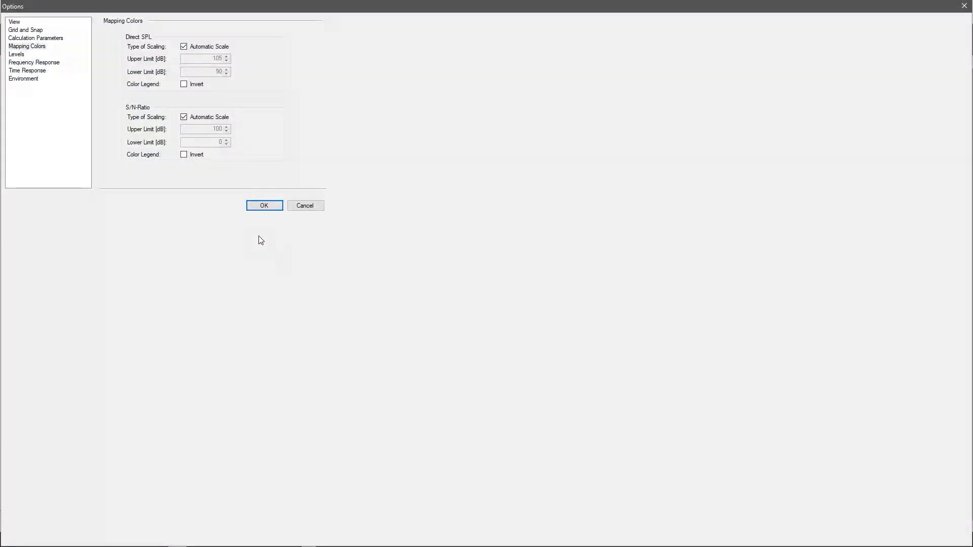
{"action": "left_click", "coordinate": [263, 206]}
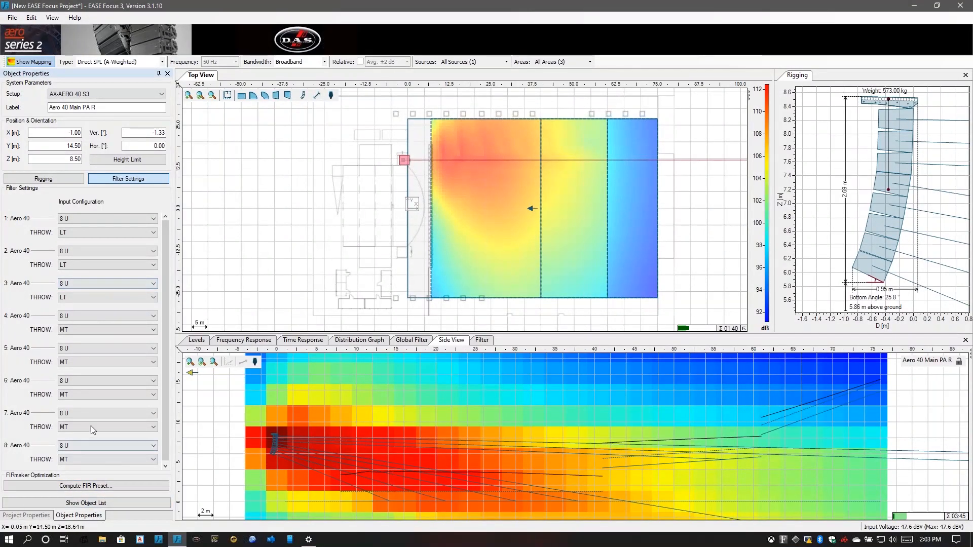
- Copy the Aero 40 Main PA R array and paste it on the opposite side of the stage at about X -1.37 m, Y -13.13 m
{"action": "left_click", "coordinate": [61, 178]}
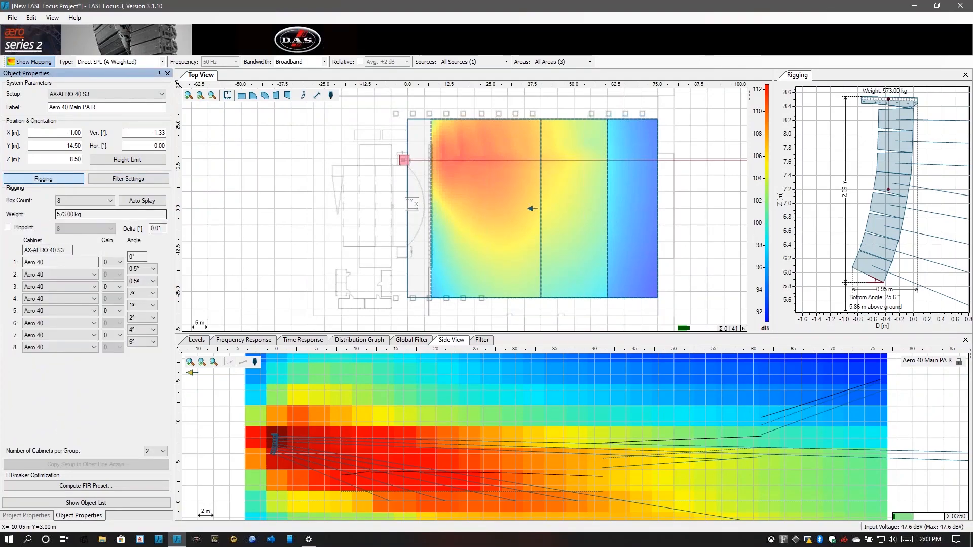
{"action": "right_click", "coordinate": [405, 160]}
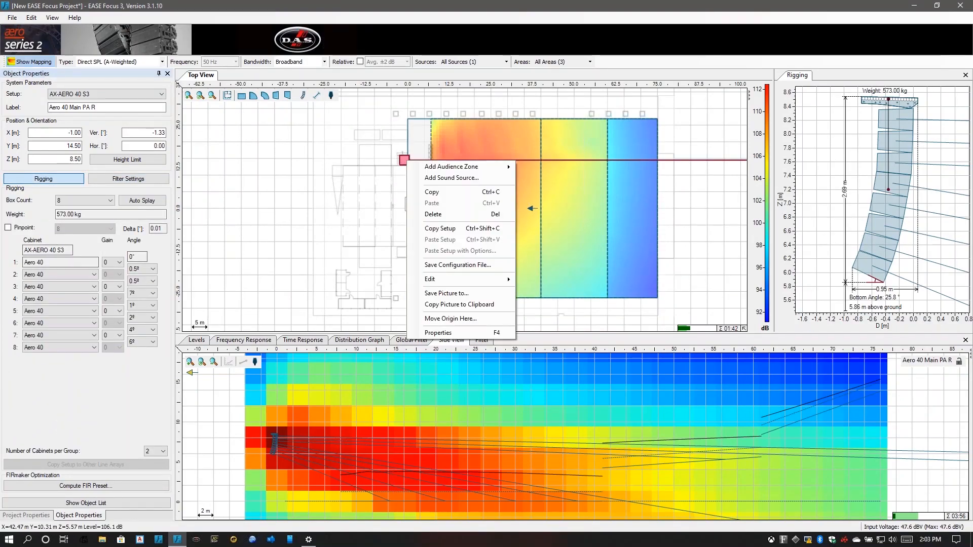
{"action": "left_click", "coordinate": [431, 192]}
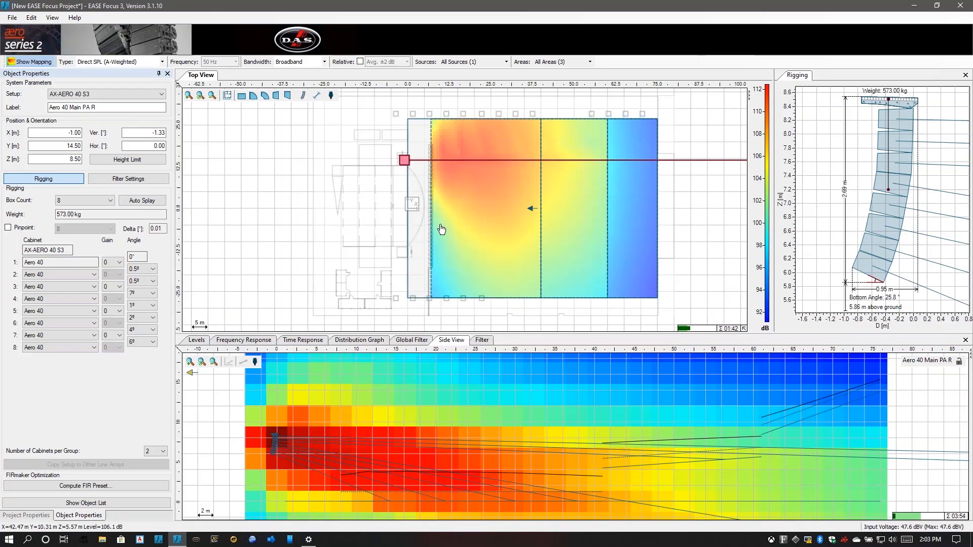
{"action": "right_click", "coordinate": [403, 252]}
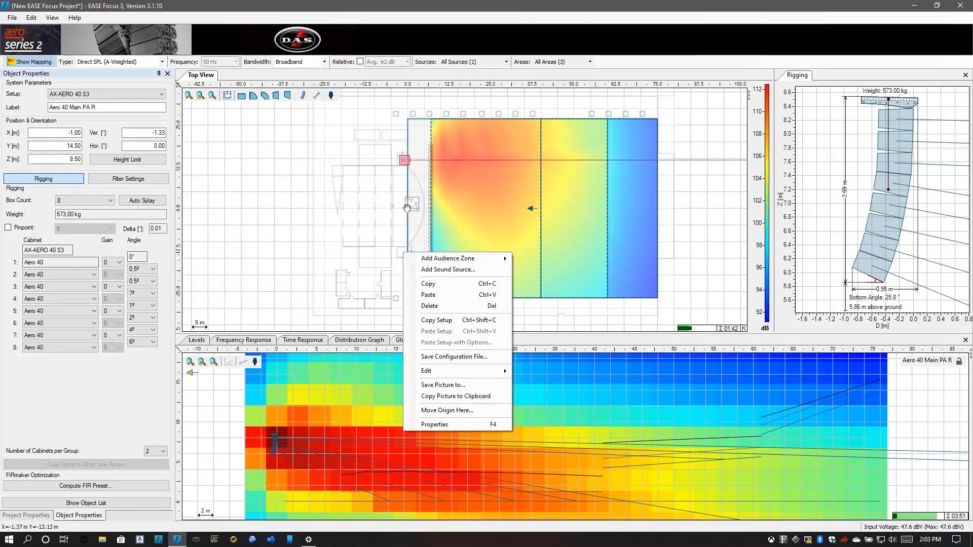
{"action": "left_click", "coordinate": [428, 294]}
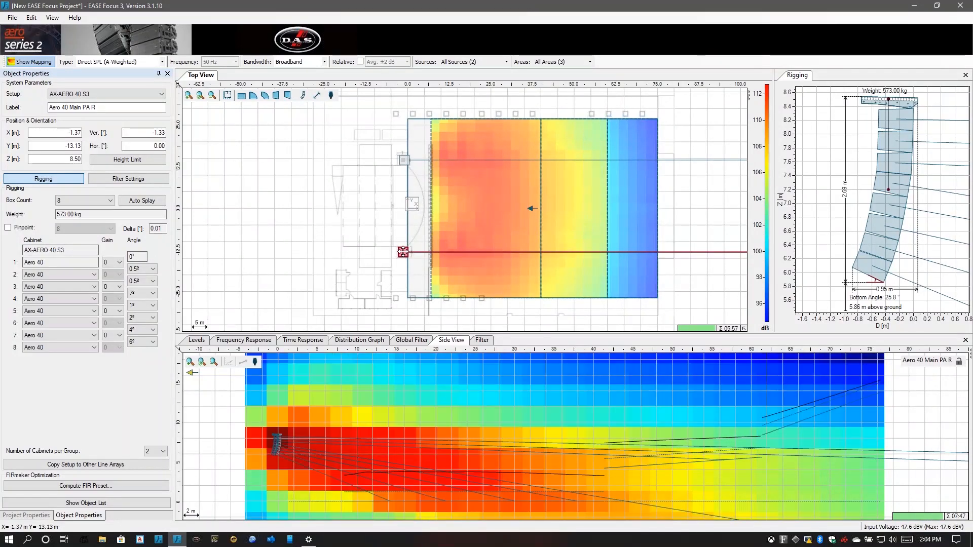
- Label the pasted array Aero 40 Main PA L and position it at X -1.00 m, Y -14.50 m
{"action": "left_click", "coordinate": [104, 107]}
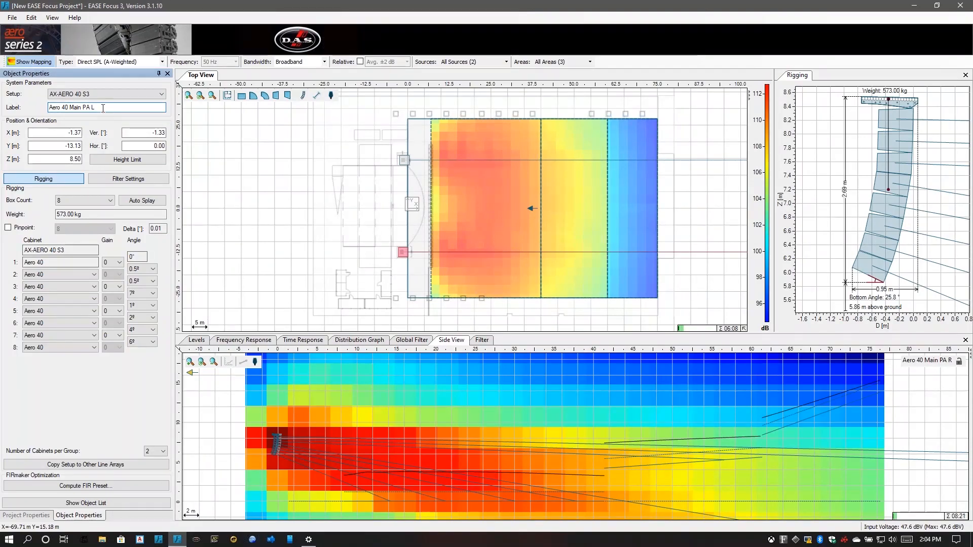
{"action": "double_click", "coordinate": [72, 131]}
{"action": "type", "text": "-1"}
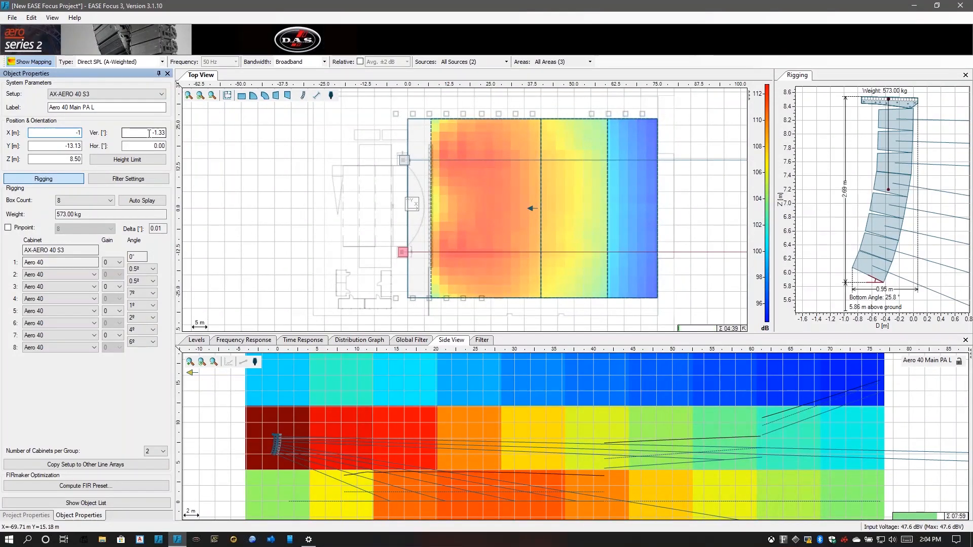
{"action": "key", "text": "Return"}
{"action": "key", "text": "Tab"}
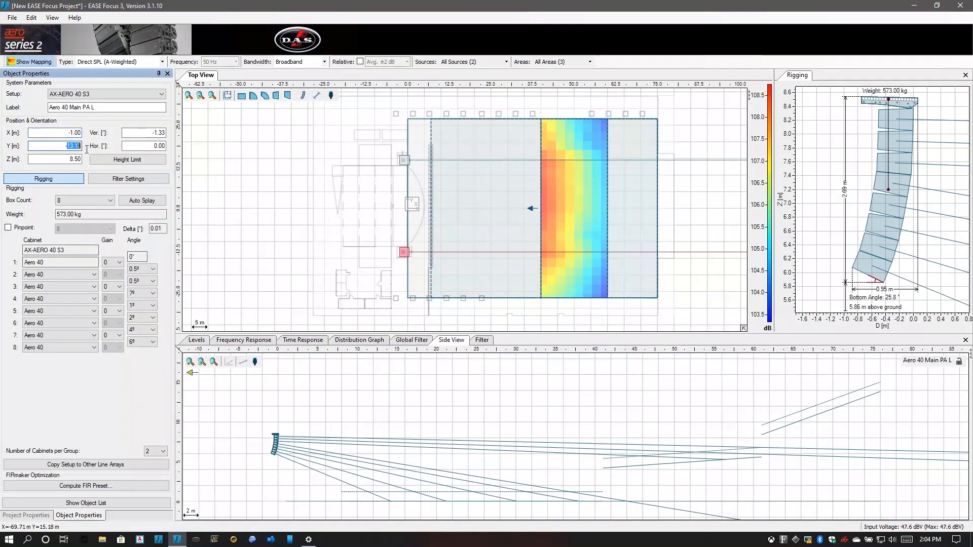
{"action": "type", "text": "-14"}
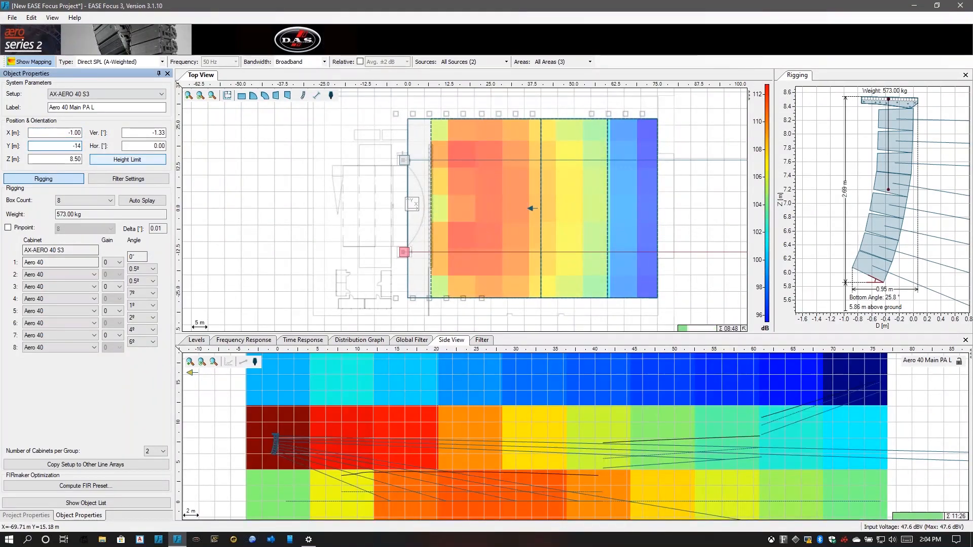
{"action": "type", "text": "."}
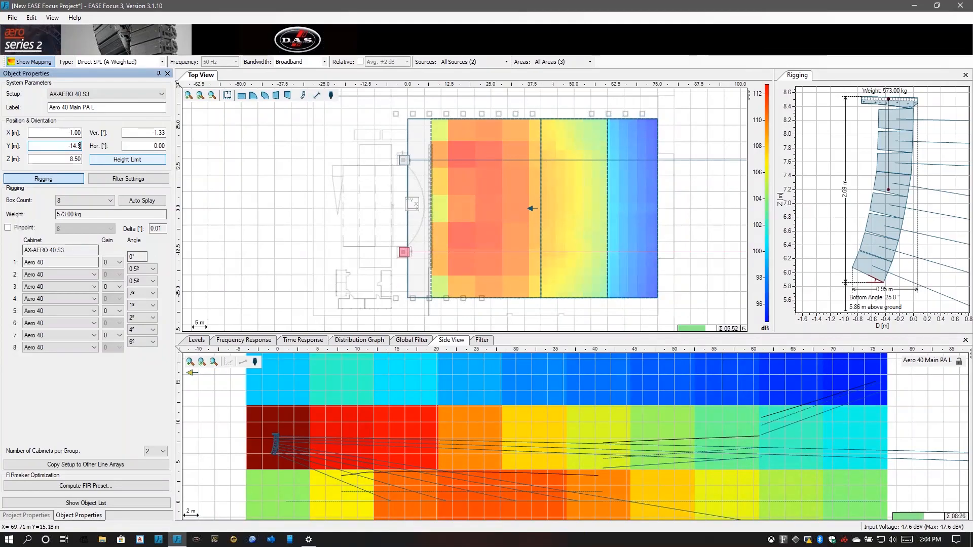
{"action": "type", "text": "5"}
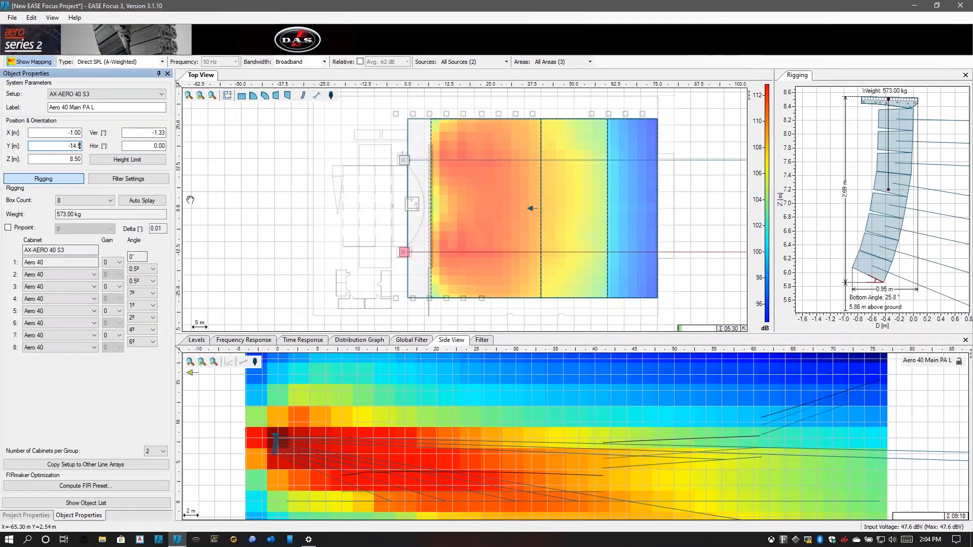
{"action": "key", "text": "Return"}
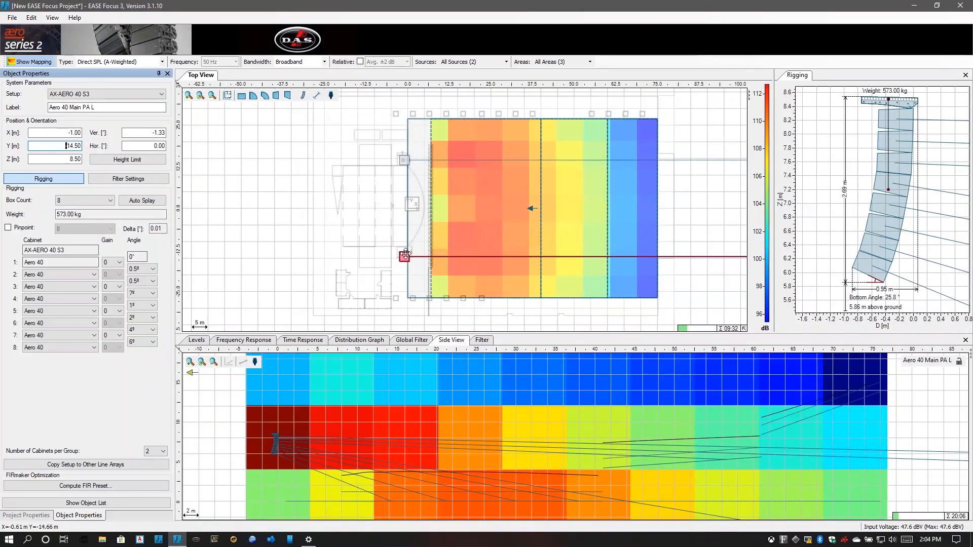
- Set the Aero 40 Main PA L array's Y position to -13.00 m and check the filter settings of its cabinets
{"action": "left_click_drag", "start_coordinate": [405, 254], "coordinate": [405, 252]}
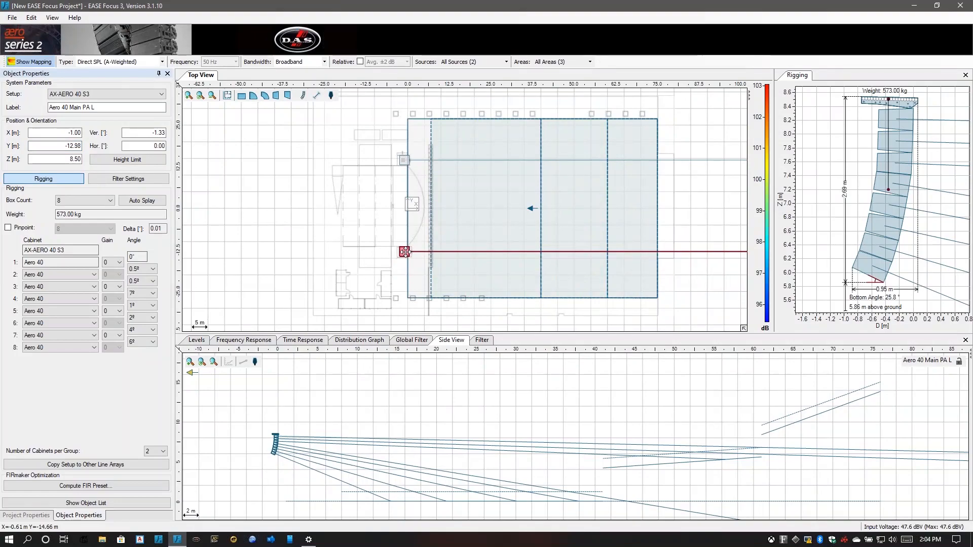
{"action": "left_click", "coordinate": [73, 146]}
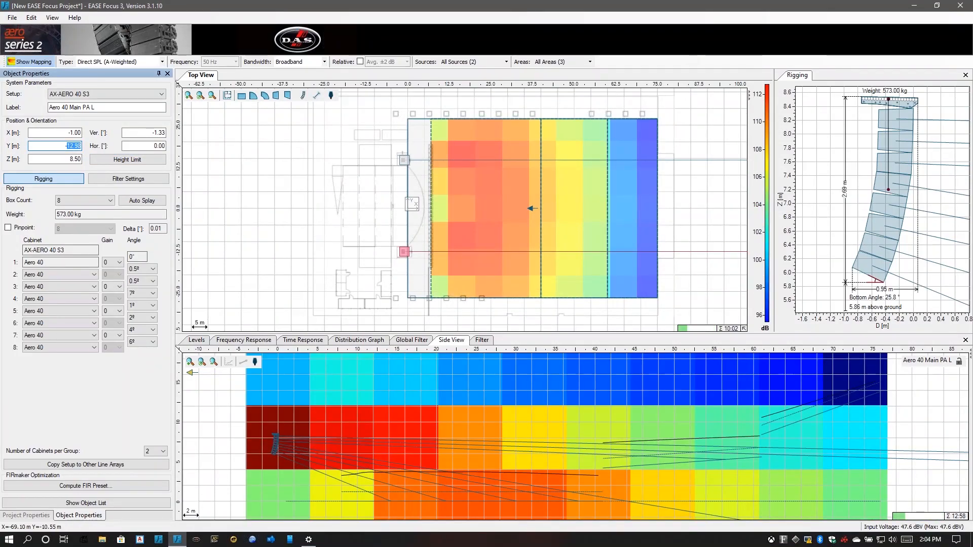
{"action": "type", "text": "-13"}
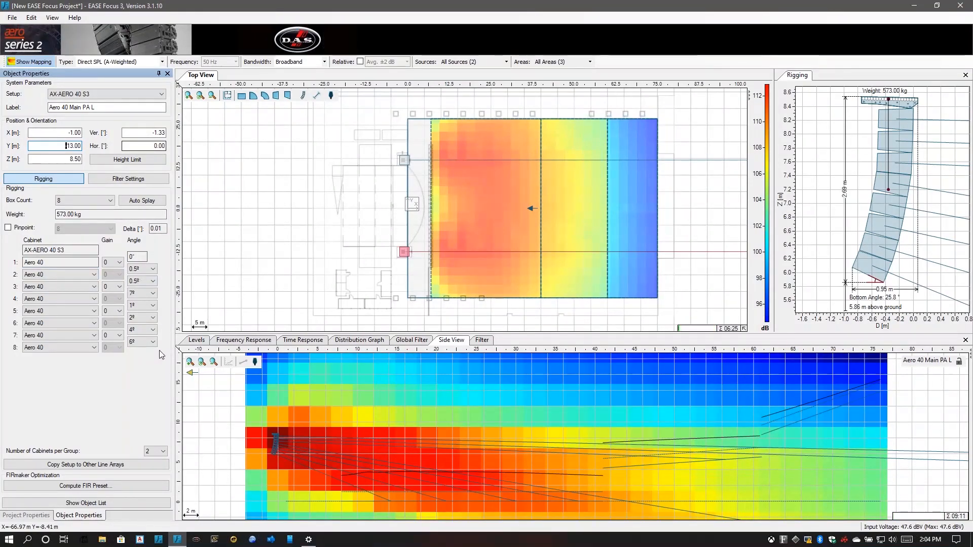
{"action": "left_click", "coordinate": [126, 178]}
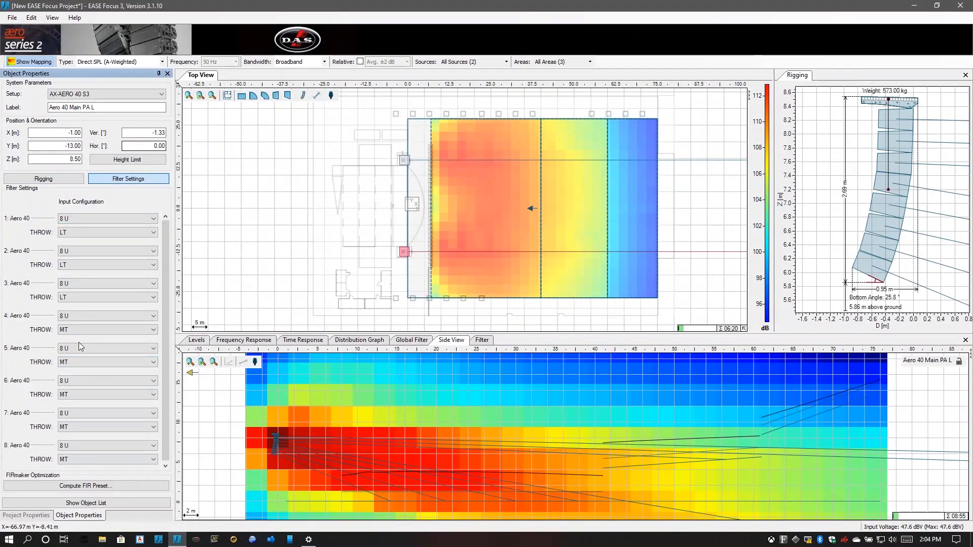
{"action": "left_click", "coordinate": [65, 180]}
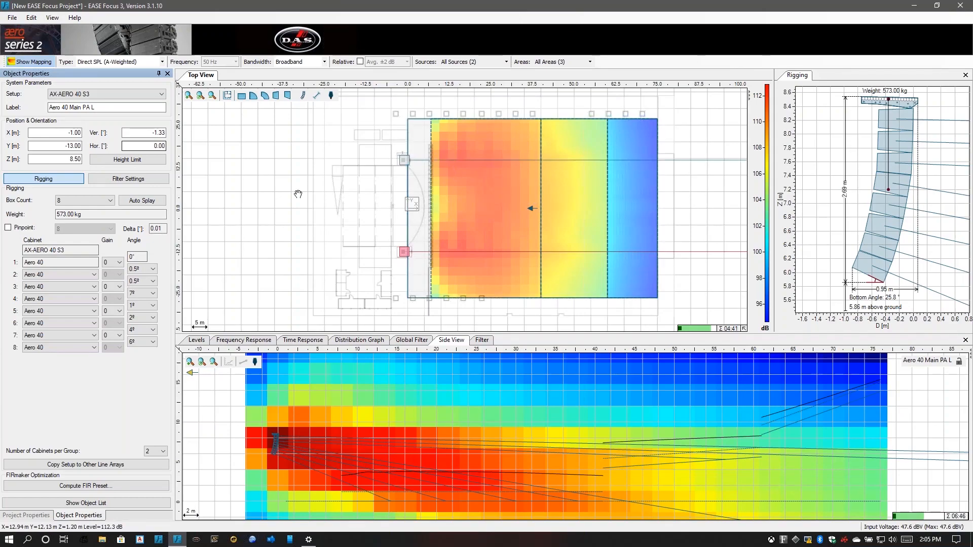
- Add a D.A.S. Audio Aero 40-20 v3-52 sound source behind the stage at about X -40.00 m, Y 10.00 m
{"action": "left_click", "coordinate": [305, 99]}
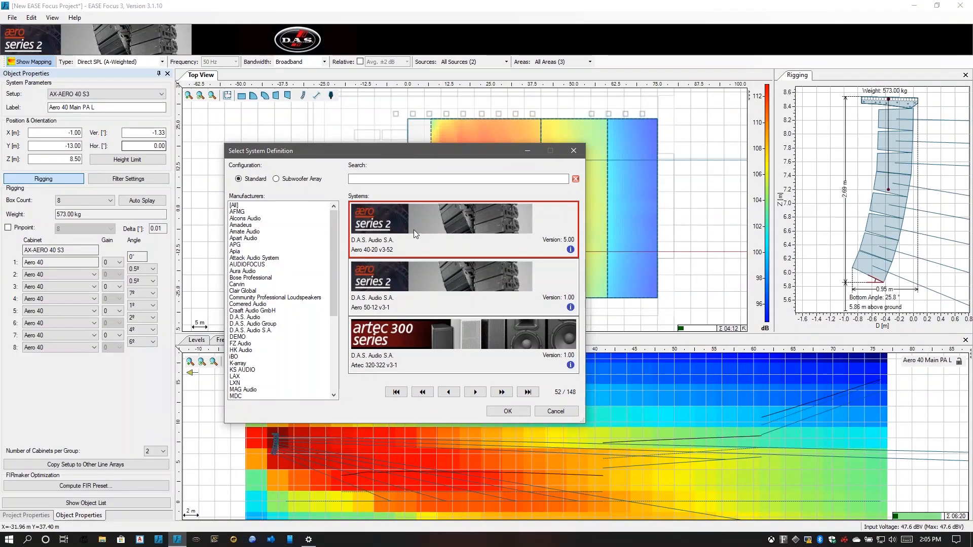
{"action": "left_click", "coordinate": [506, 411]}
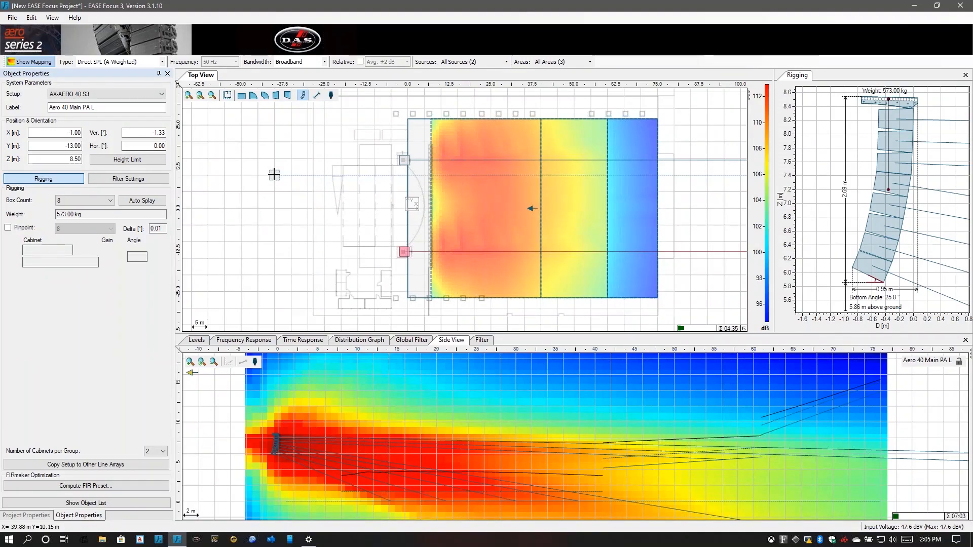
{"action": "left_click", "coordinate": [274, 174]}
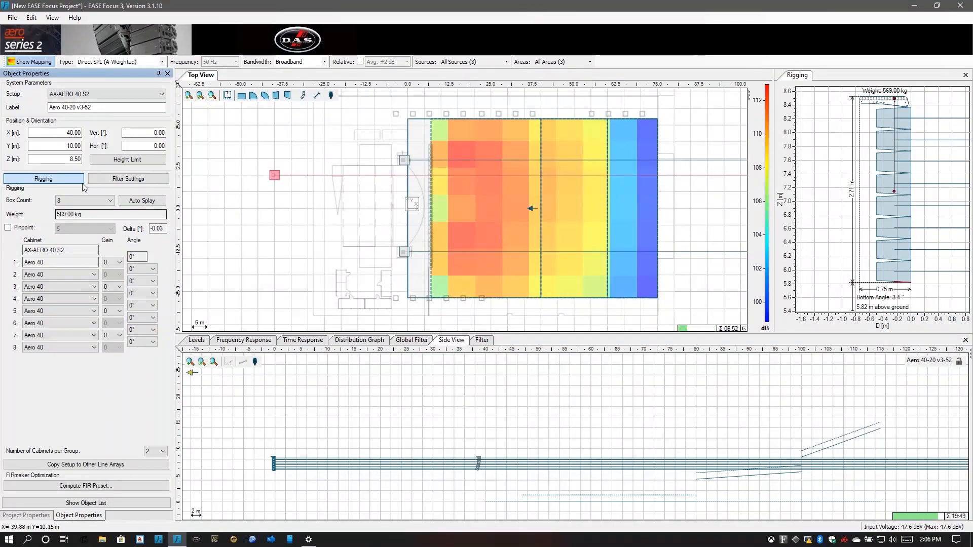
- Switch the new source to the AXS-AERO 20 setup and reduce its box count to 2
{"action": "left_click", "coordinate": [60, 94]}
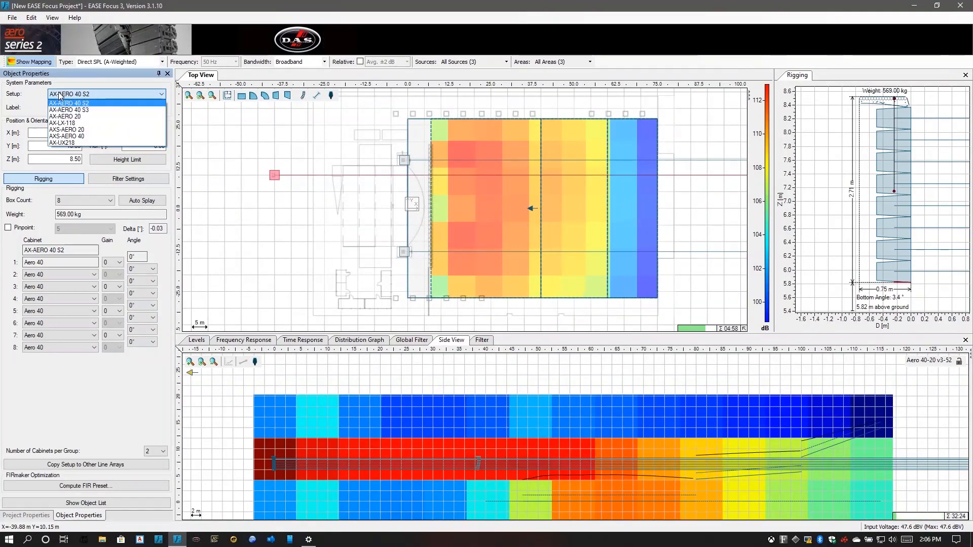
{"action": "left_click", "coordinate": [75, 131]}
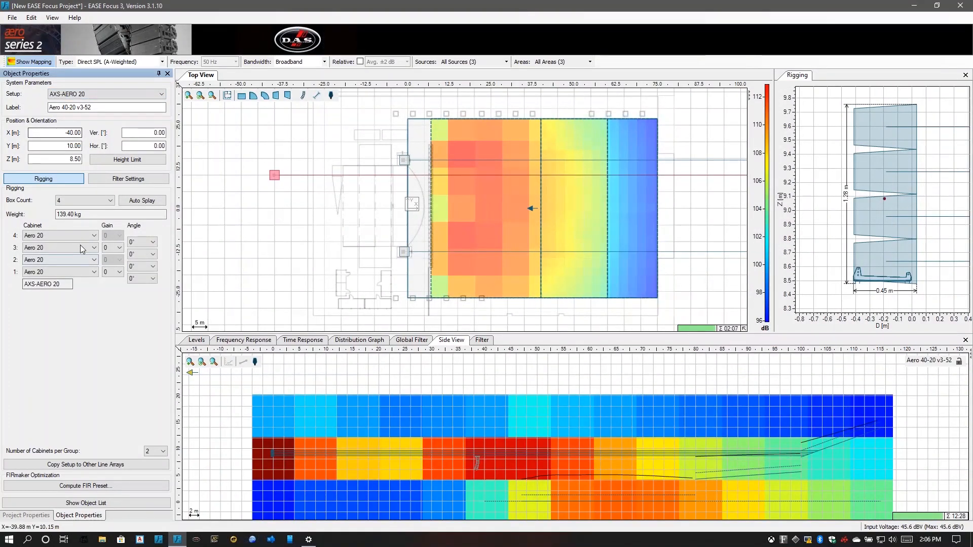
{"action": "left_click", "coordinate": [96, 200]}
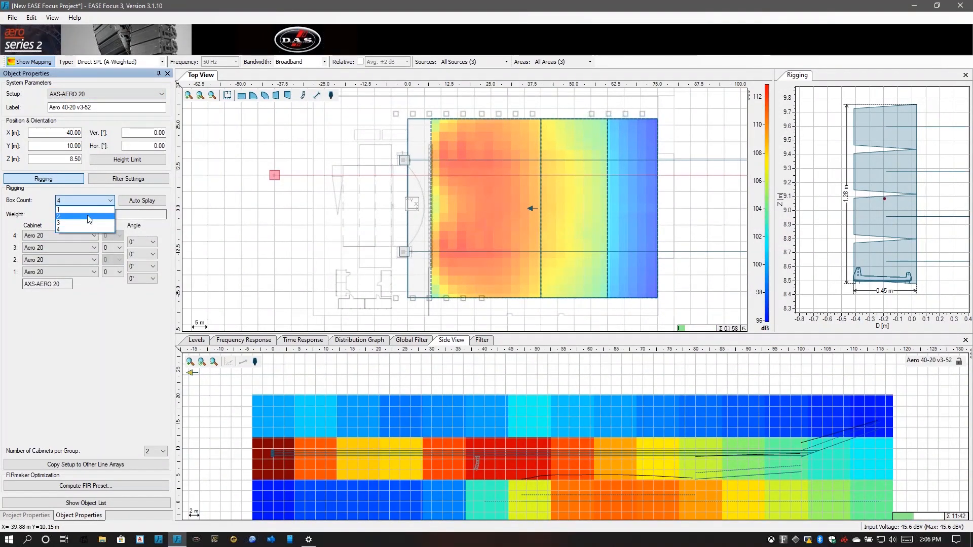
{"action": "left_click", "coordinate": [88, 217]}
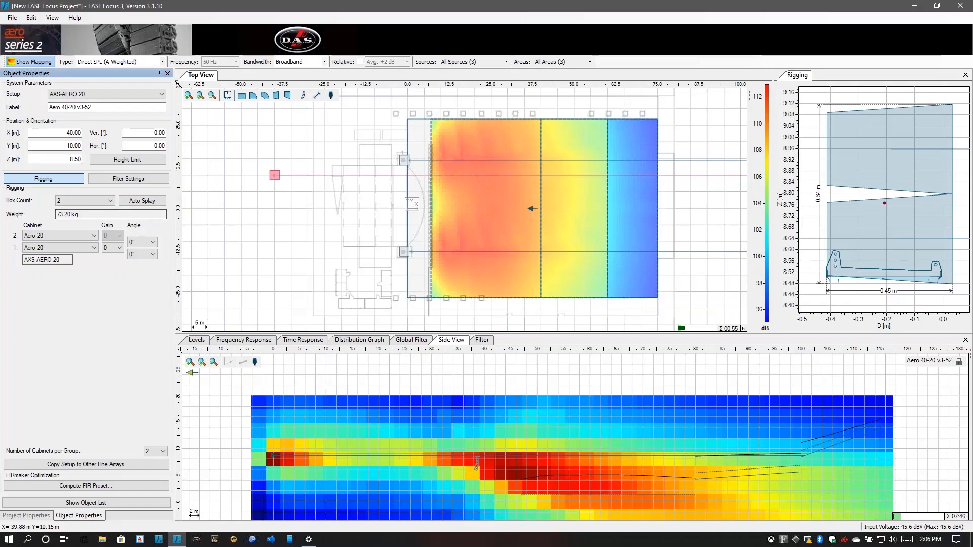
- Set the Aero 20 stack's height to Z 1.50 m and move it onto the stage front at about X 3.68 m, Y 5.00 m
{"action": "left_click", "coordinate": [76, 159]}
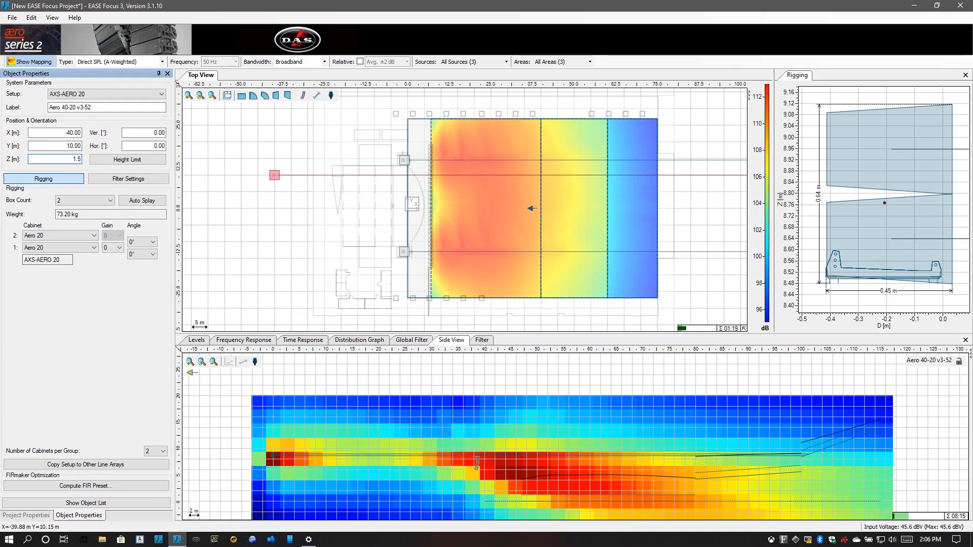
{"action": "key", "text": "Return"}
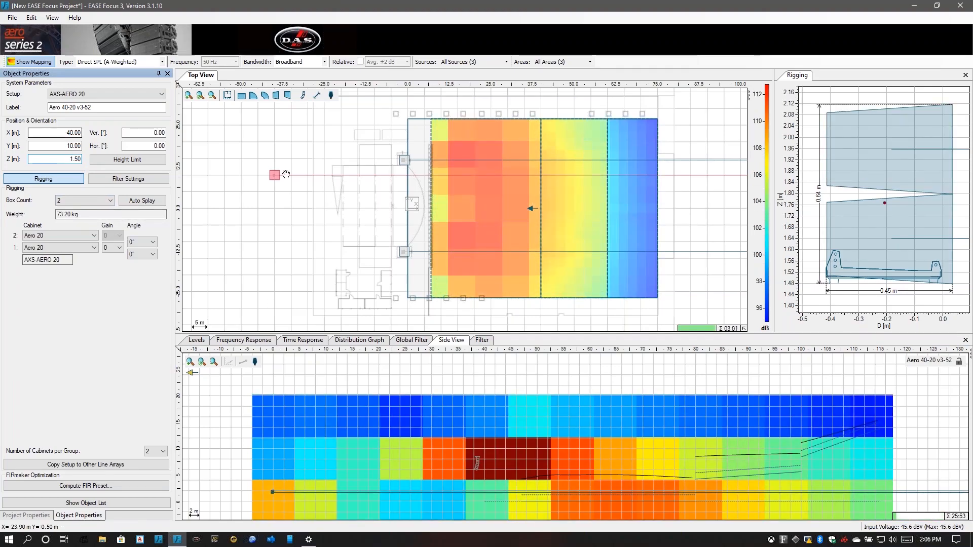
{"action": "left_click_drag", "start_coordinate": [274, 175], "coordinate": [420, 191]}
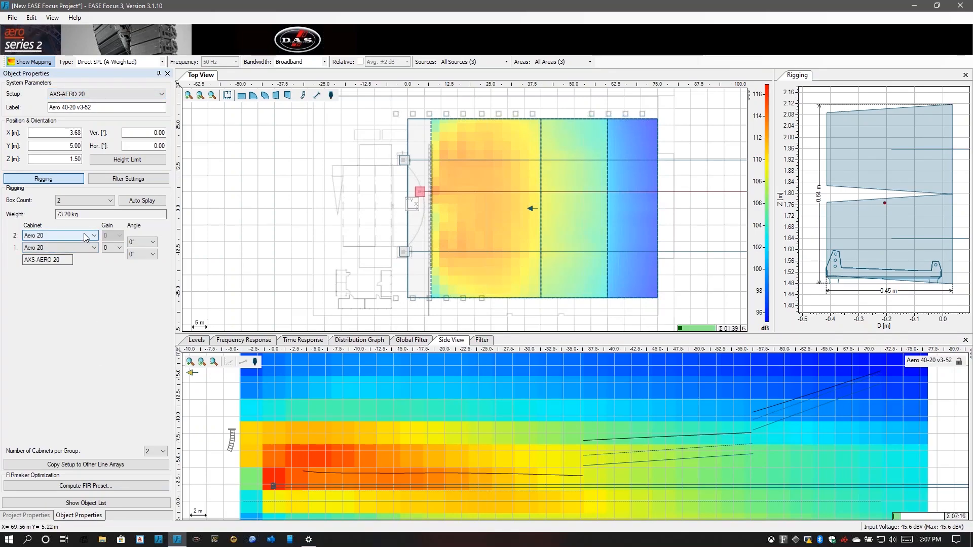
- Change both cabinets of the ground-stacked source to Aero 20A-120
{"action": "left_click", "coordinate": [84, 234]}
{"action": "left_click", "coordinate": [93, 276]}
{"action": "left_click", "coordinate": [86, 248]}
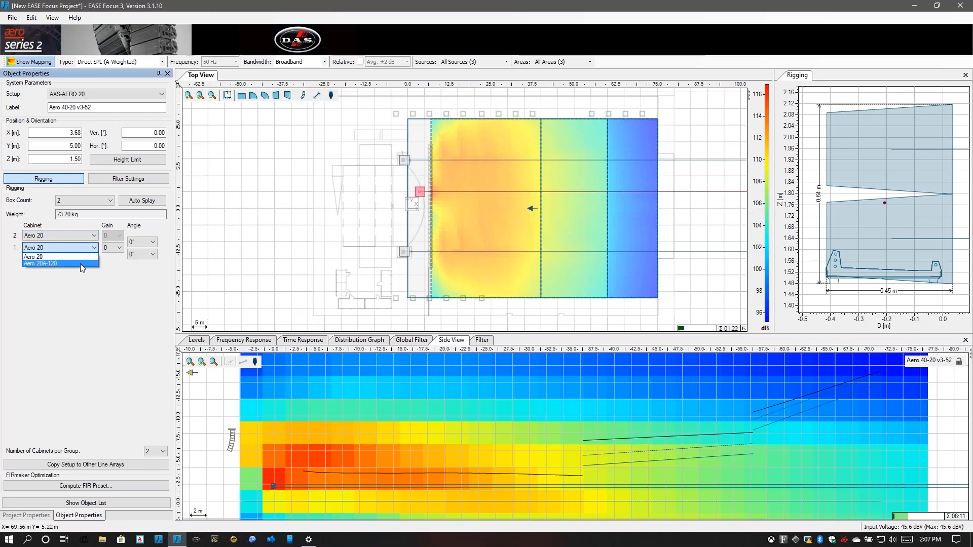
{"action": "left_click", "coordinate": [80, 264]}
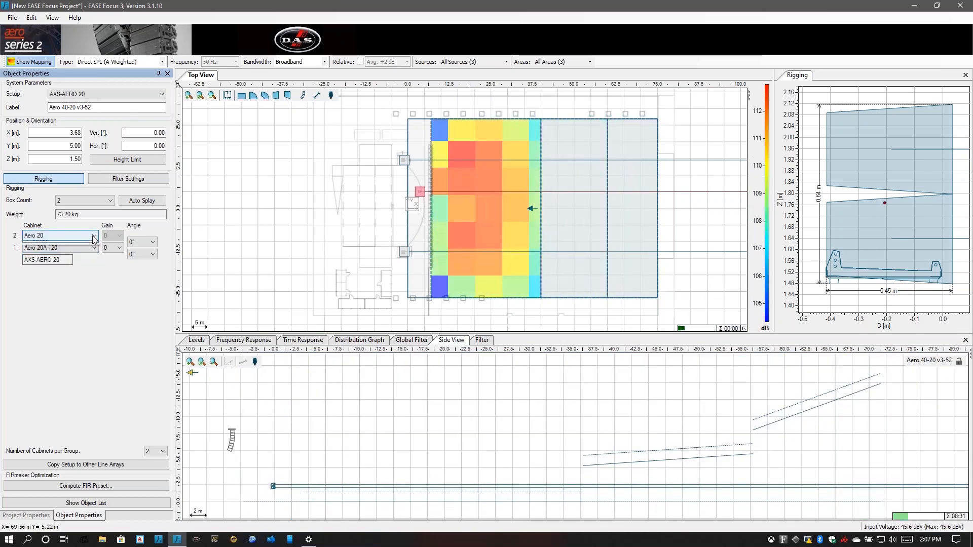
{"action": "left_click", "coordinate": [94, 237]}
{"action": "left_click", "coordinate": [81, 244]}
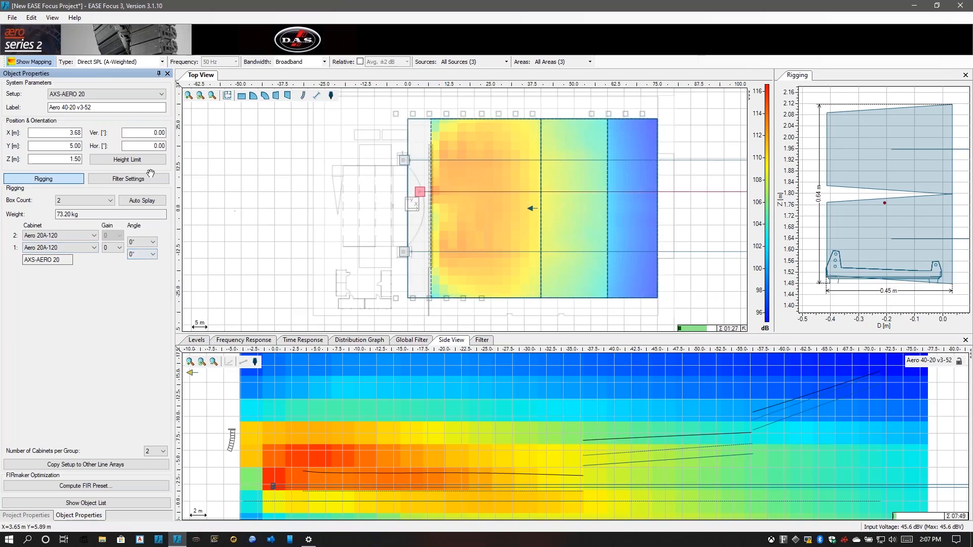
- Set the input configuration of both Aero 20A-120 cabinets to 2 U STACKED and return to the rigging settings
{"action": "left_click", "coordinate": [128, 181]}
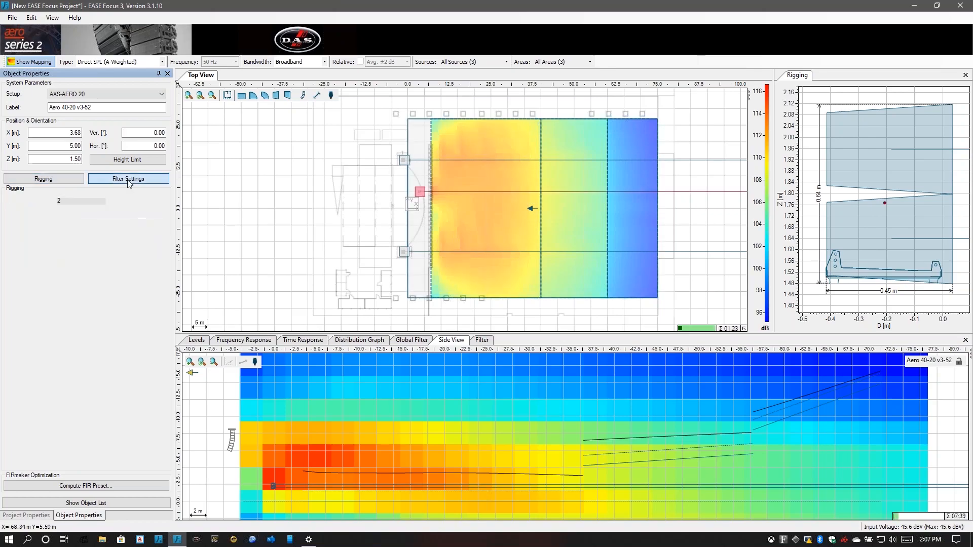
{"action": "left_click", "coordinate": [72, 220]}
{"action": "left_click", "coordinate": [75, 235]}
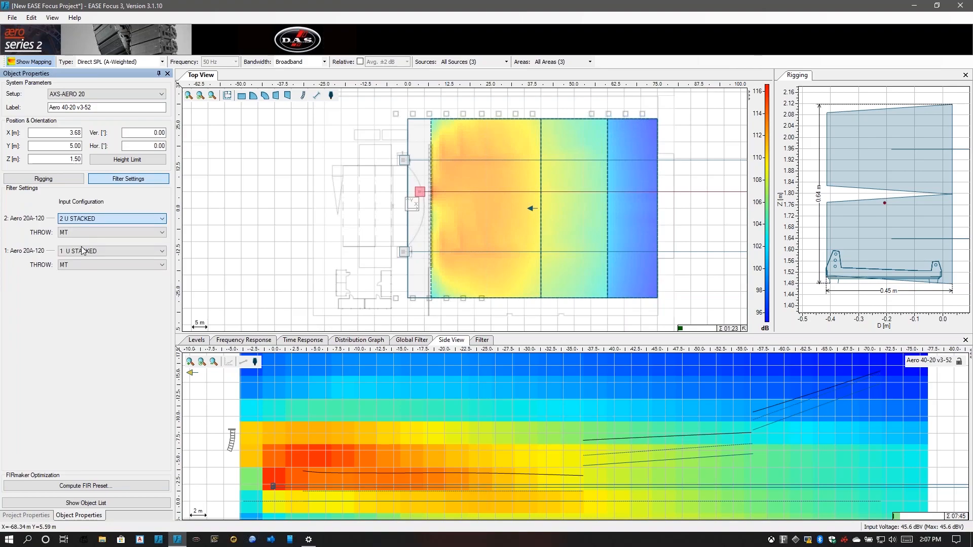
{"action": "left_click", "coordinate": [81, 251]}
{"action": "left_click", "coordinate": [81, 264]}
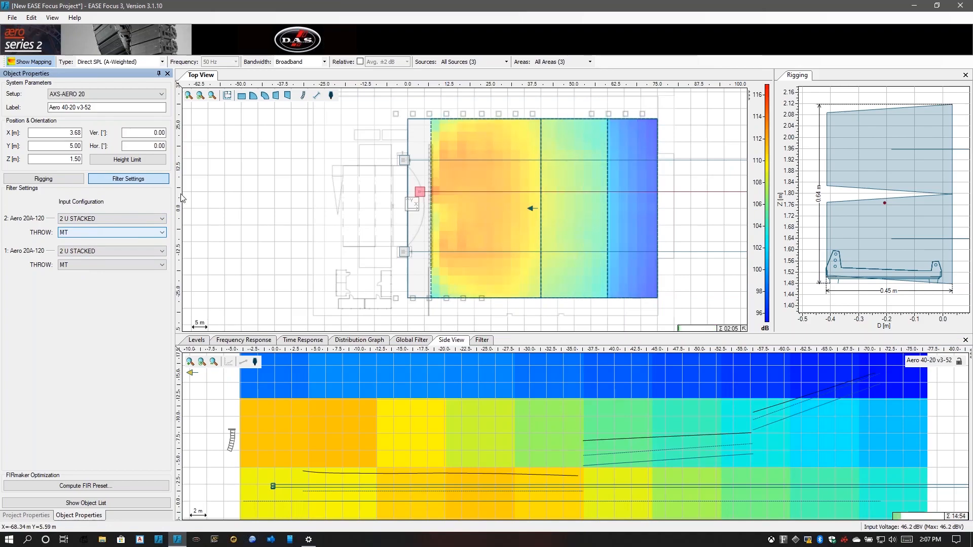
{"action": "left_click", "coordinate": [63, 180]}
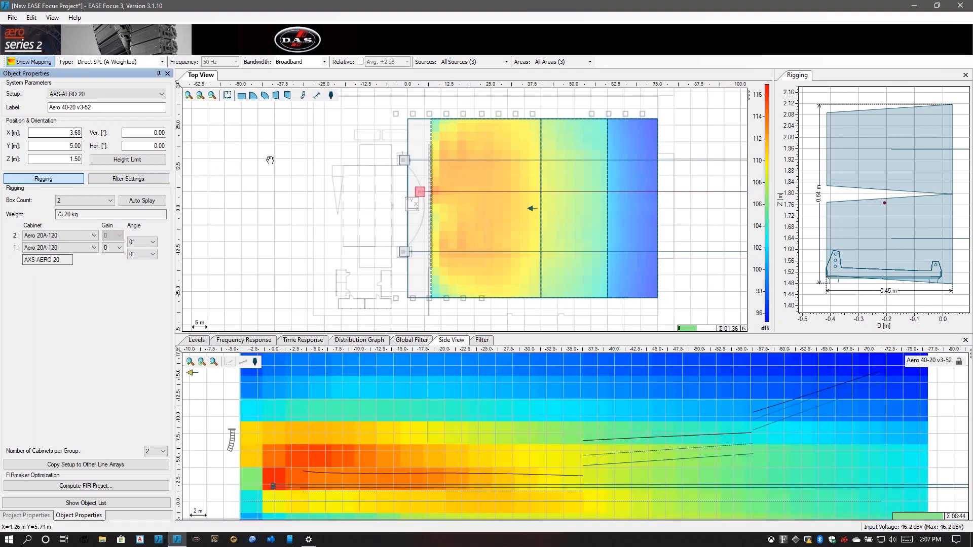
- Label the front-fill stack Aero 20 ff R
{"action": "left_click", "coordinate": [71, 160]}
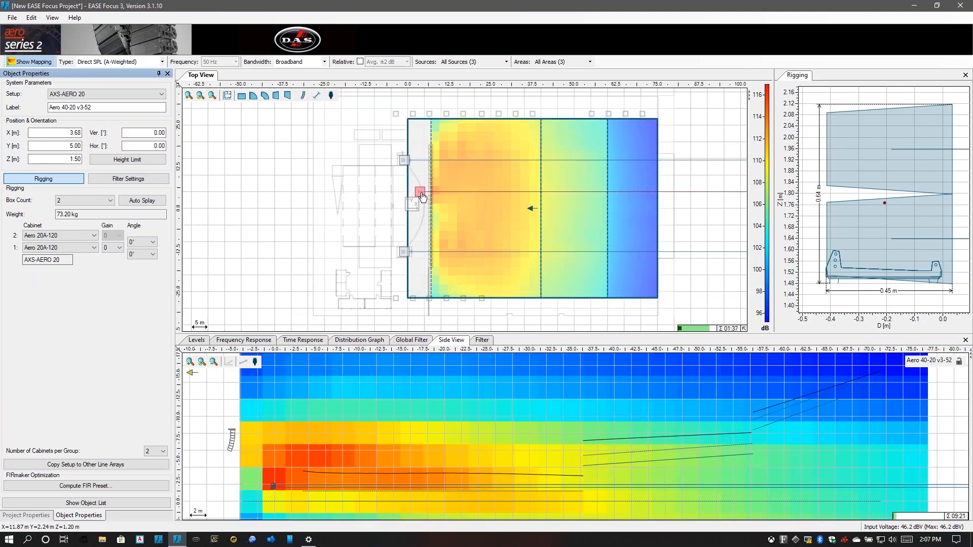
{"action": "left_click", "coordinate": [121, 105]}
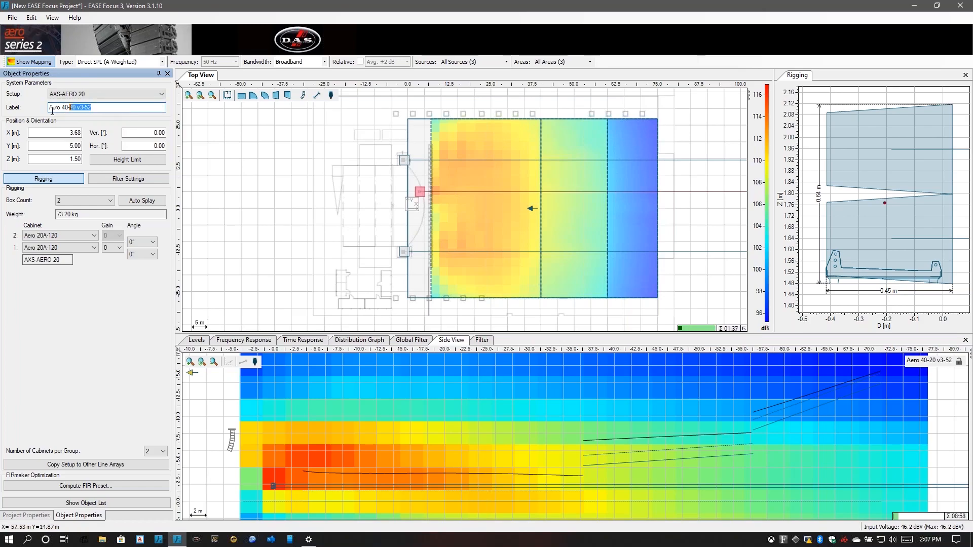
{"action": "left_click_drag", "start_coordinate": [52, 111], "coordinate": [62, 111]}
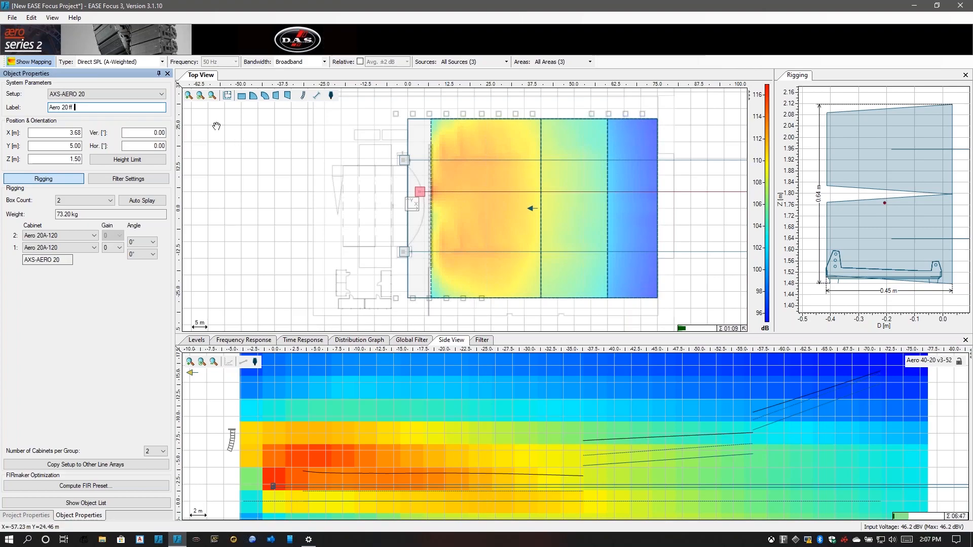
- Copy the Aero 20 ff R stack and paste the duplicate near the stage's center line at about Y -1.11 m
{"action": "right_click", "coordinate": [420, 193]}
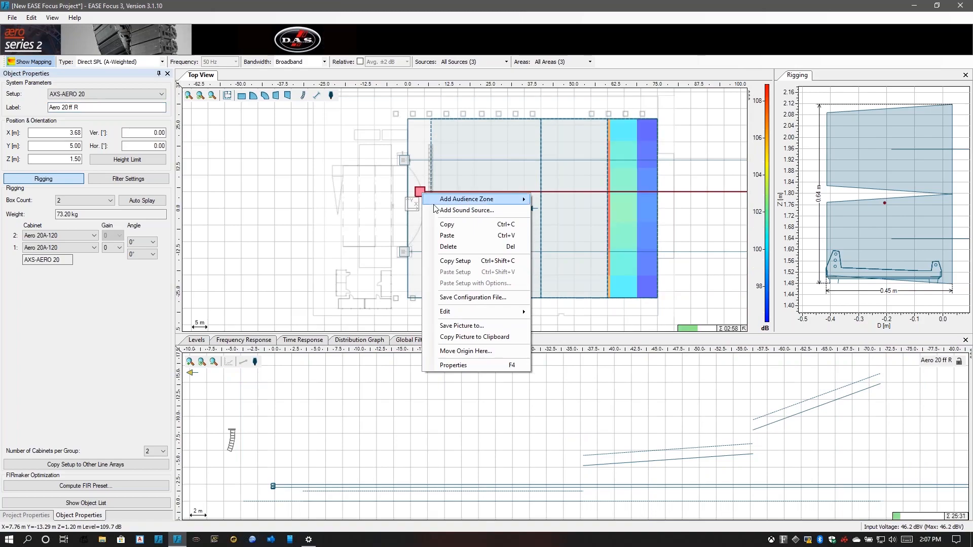
{"action": "left_click", "coordinate": [454, 223]}
{"action": "left_click", "coordinate": [446, 237]}
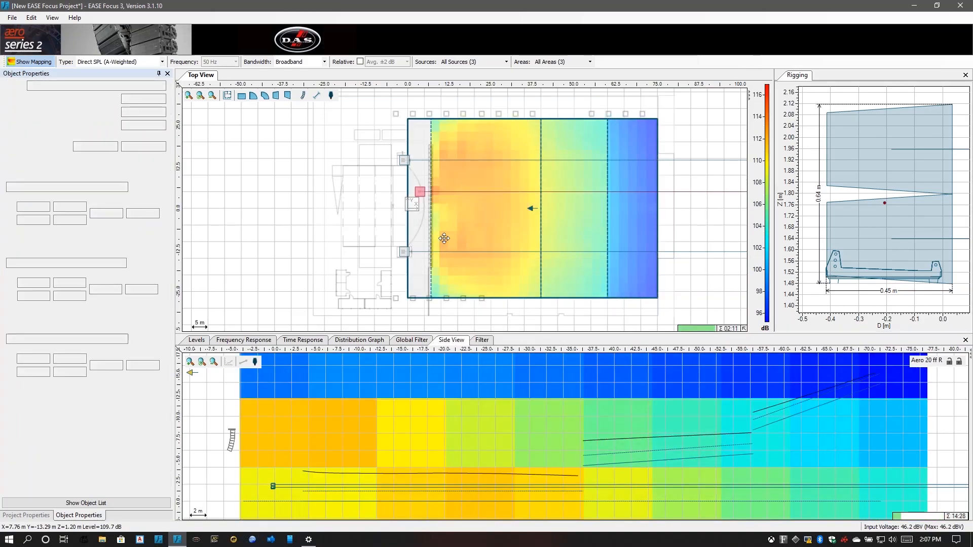
{"action": "left_click", "coordinate": [454, 252]}
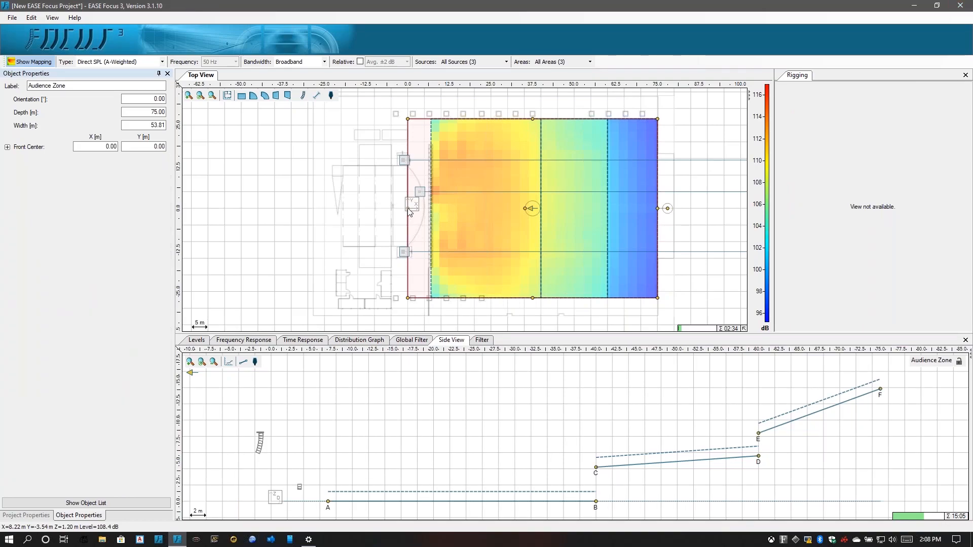
{"action": "key", "text": "ctrl+v"}
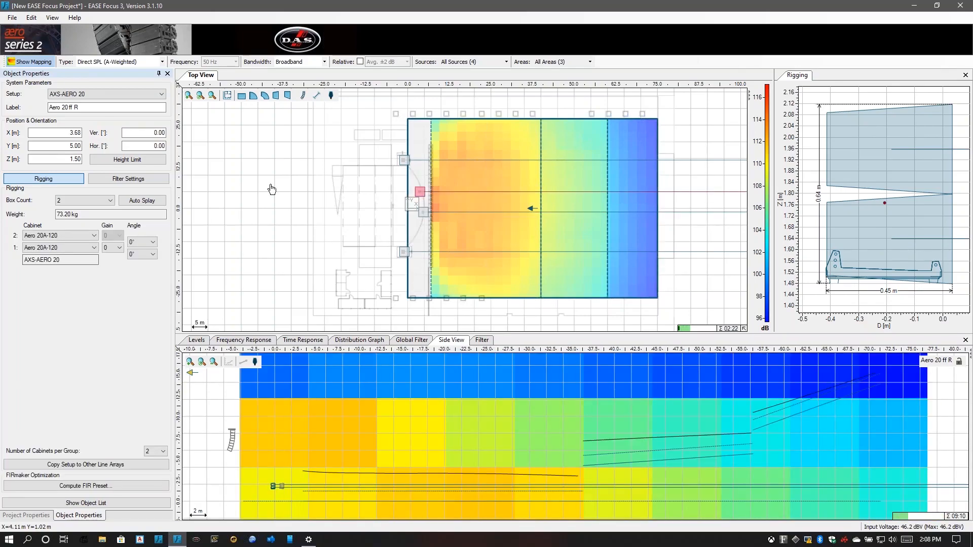
{"action": "left_click", "coordinate": [77, 132]}
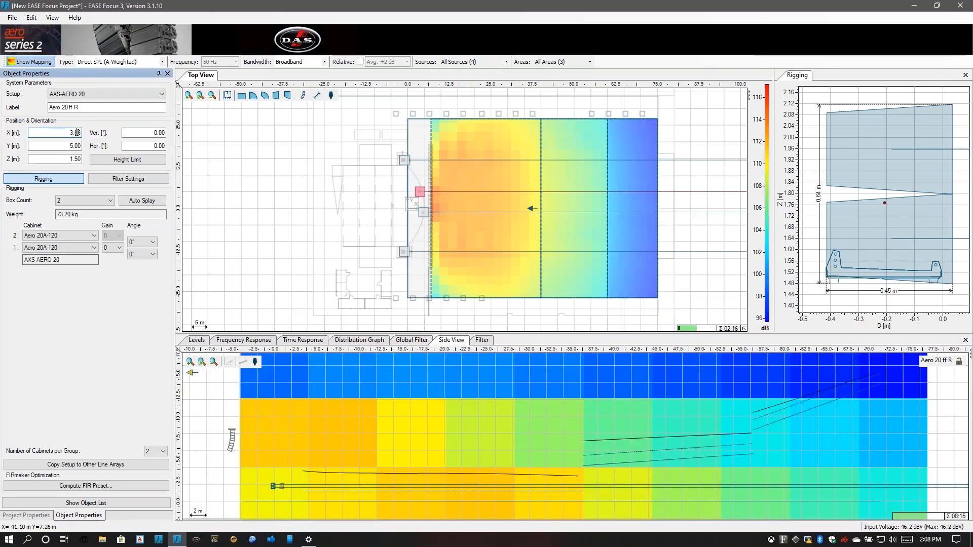
{"action": "double_click", "coordinate": [78, 132]}
{"action": "type", "text": "1.5"}
{"action": "key", "text": "Return"}
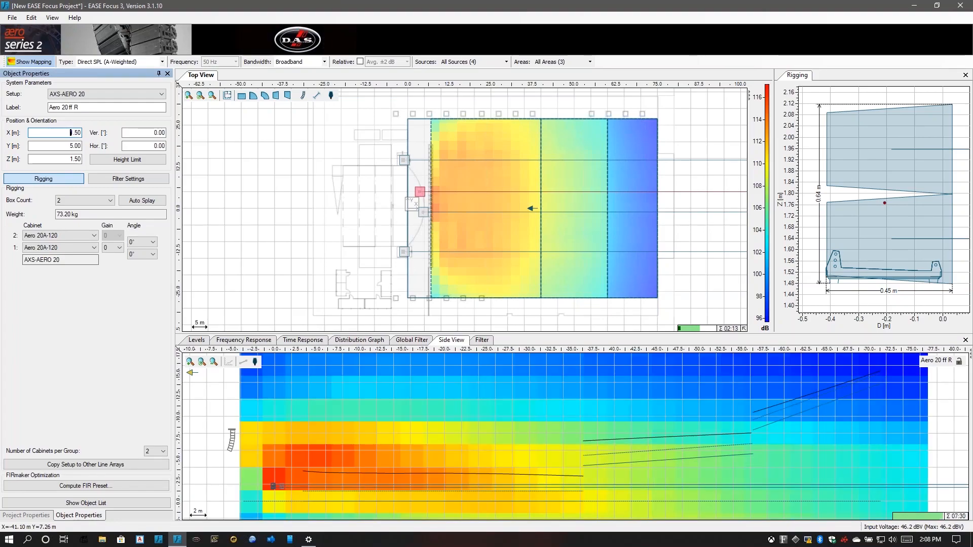
- Set the X position of the original Aero 20 ff R stack to 3.50 m
{"action": "double_click", "coordinate": [73, 133]}
{"action": "type", "text": "3.5"}
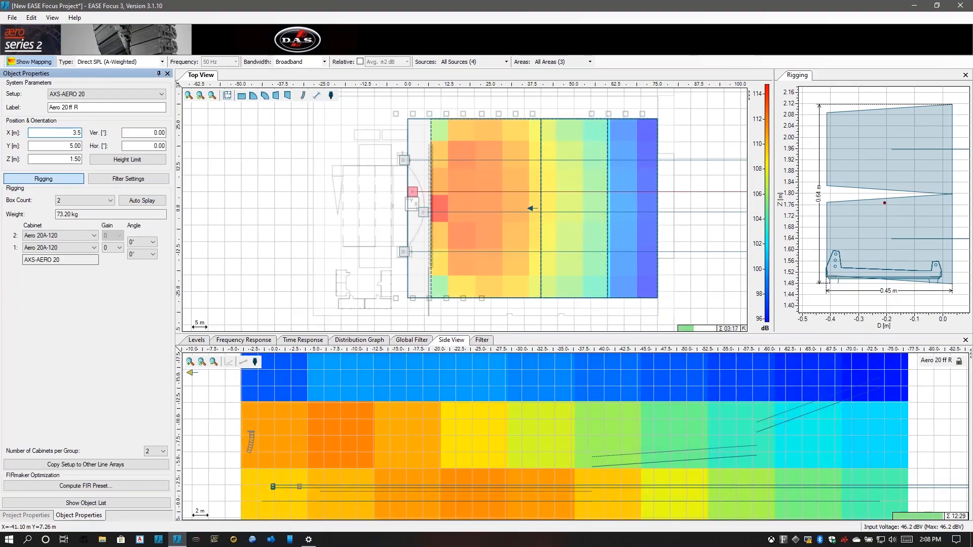
{"action": "key", "text": "Return"}
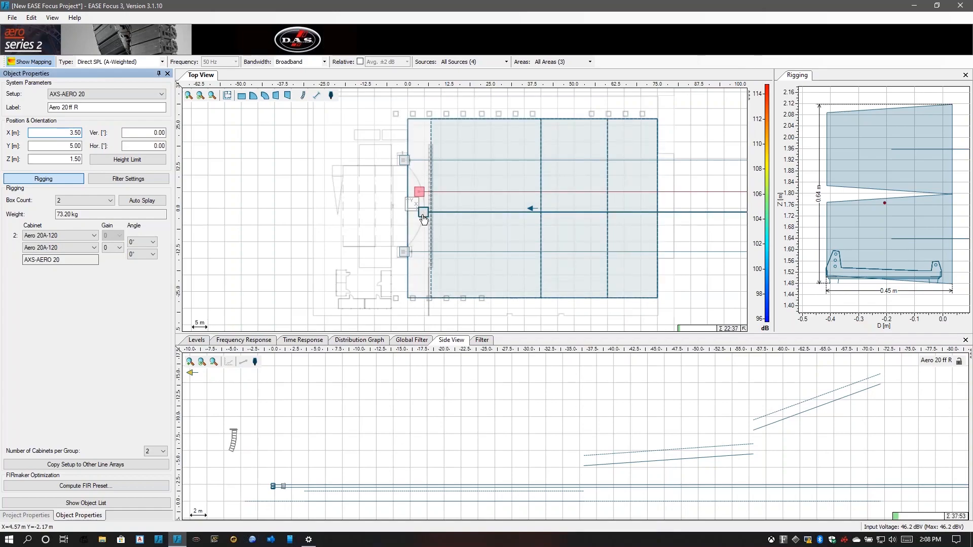
- Set the X position of the duplicated Aero 20 ff R stack, below the stage's center line, to 3.50 m
{"action": "left_click_drag", "start_coordinate": [419, 195], "coordinate": [423, 218]}
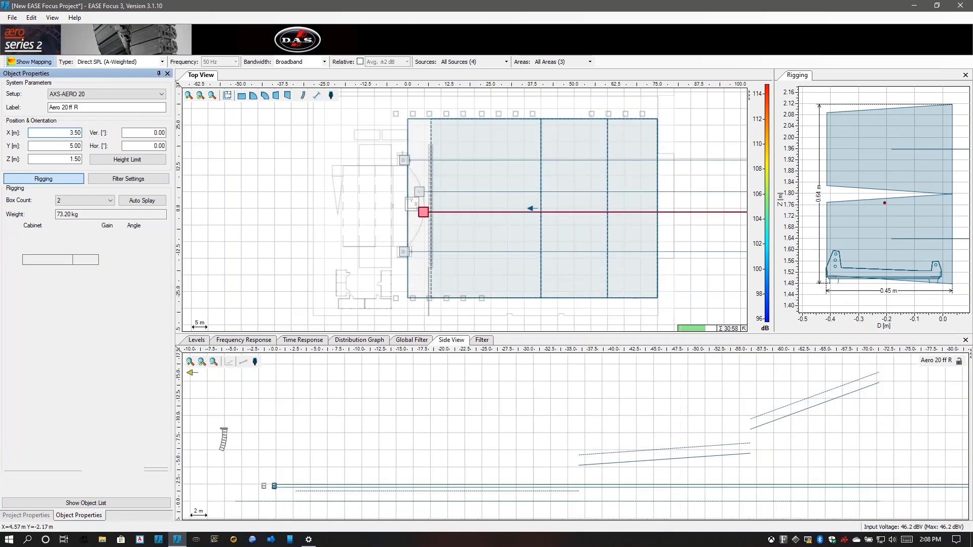
{"action": "double_click", "coordinate": [75, 133]}
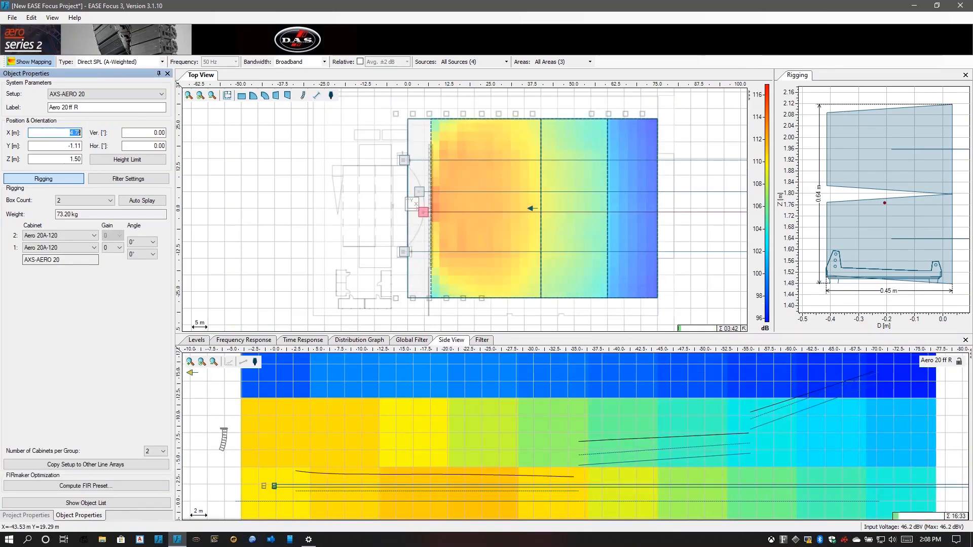
{"action": "type", "text": "3.5"}
{"action": "key", "text": "Return"}
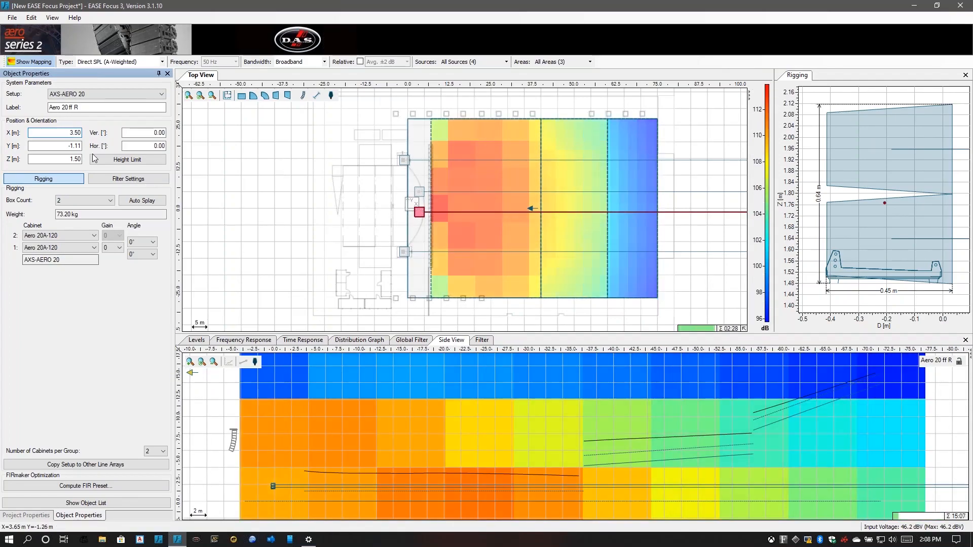
- Set the Y position of the duplicated front-fill stack to -4.00 m
{"action": "double_click", "coordinate": [75, 146]}
{"action": "type", "text": "4.00"}
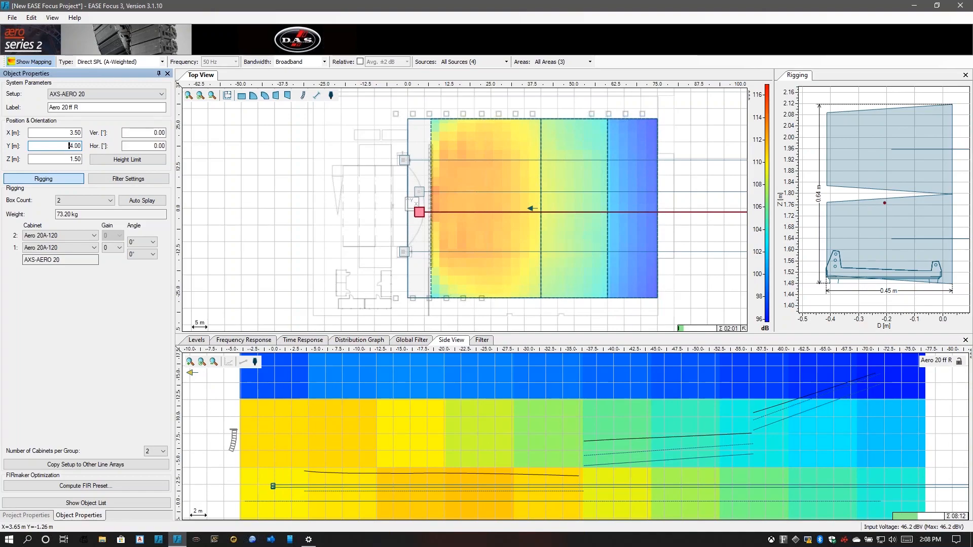
{"action": "key", "text": "Return"}
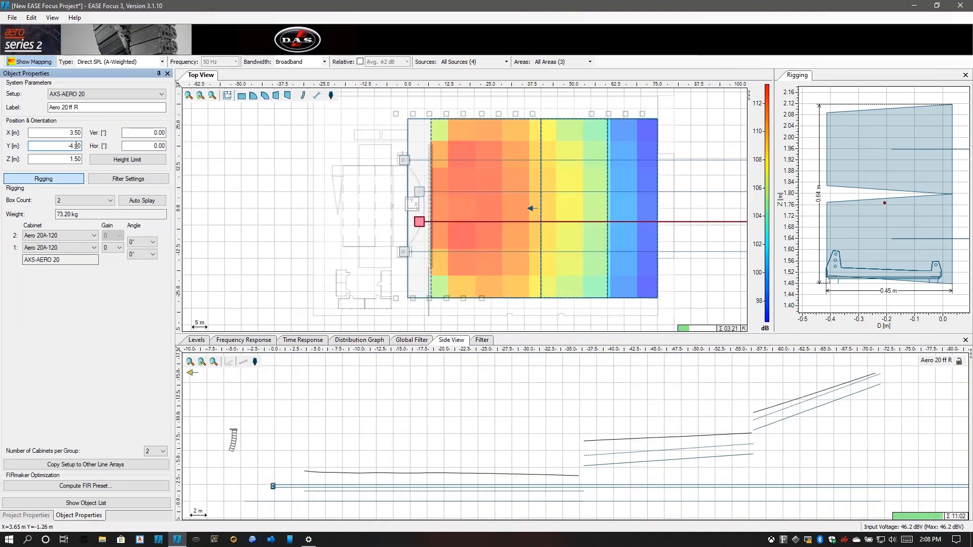
{"action": "type", "text": "-"}
{"action": "key", "text": "Return"}
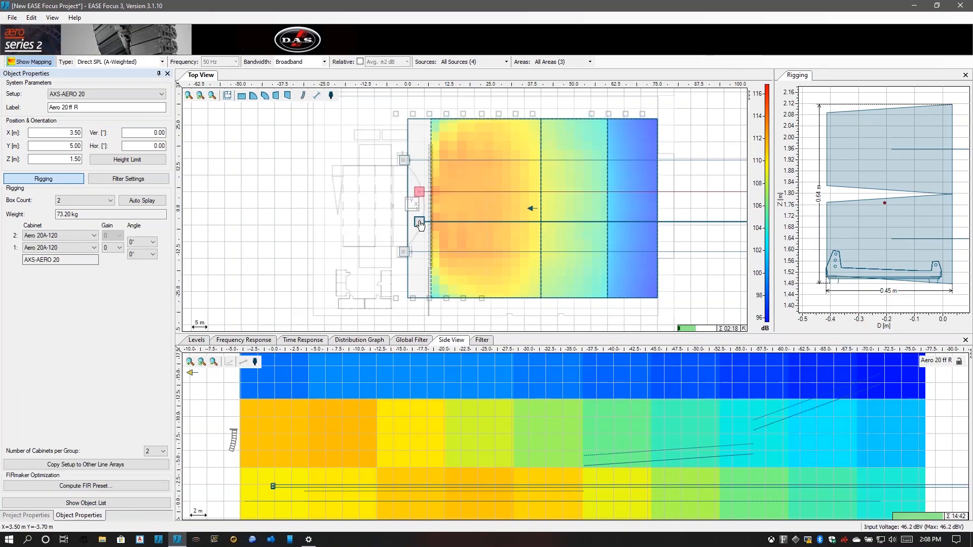
- Set the Y position of the duplicated front-fill stack to -5.00 m to mirror the original stack
{"action": "left_click", "coordinate": [420, 224]}
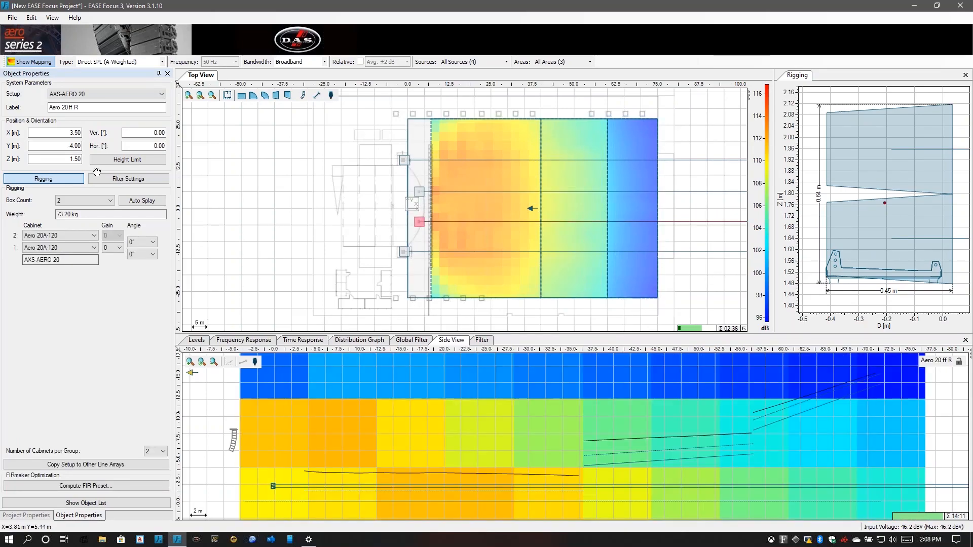
{"action": "double_click", "coordinate": [78, 146]}
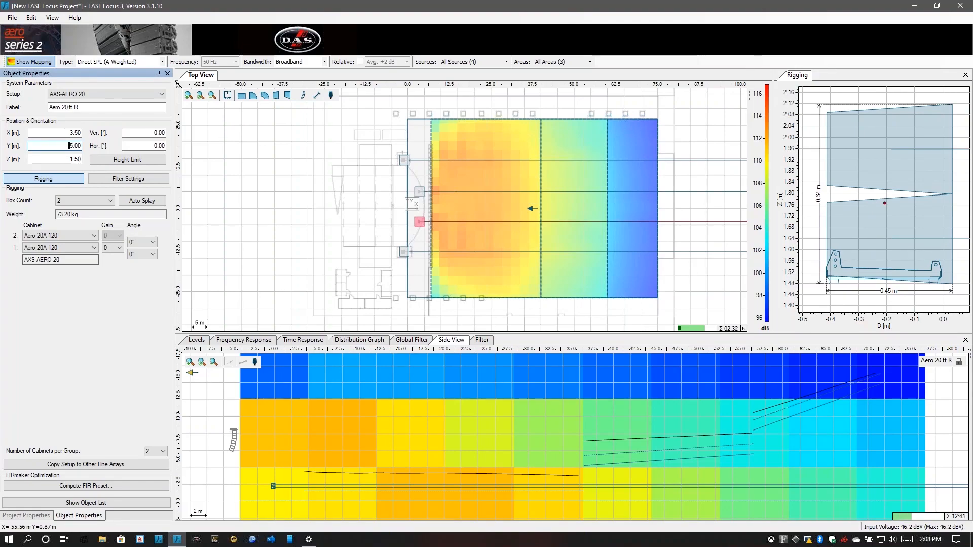
{"action": "key", "text": "Return"}
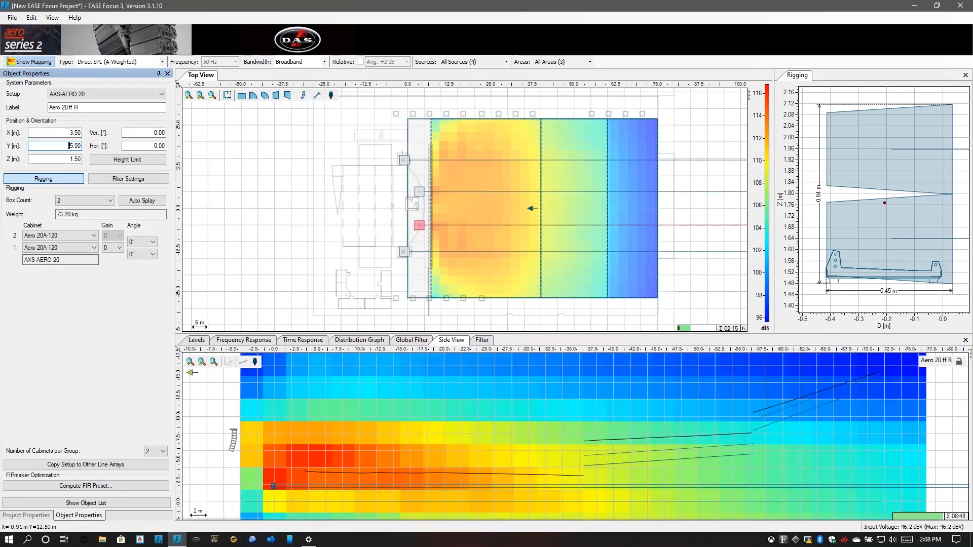
{"action": "type", "text": "-"}
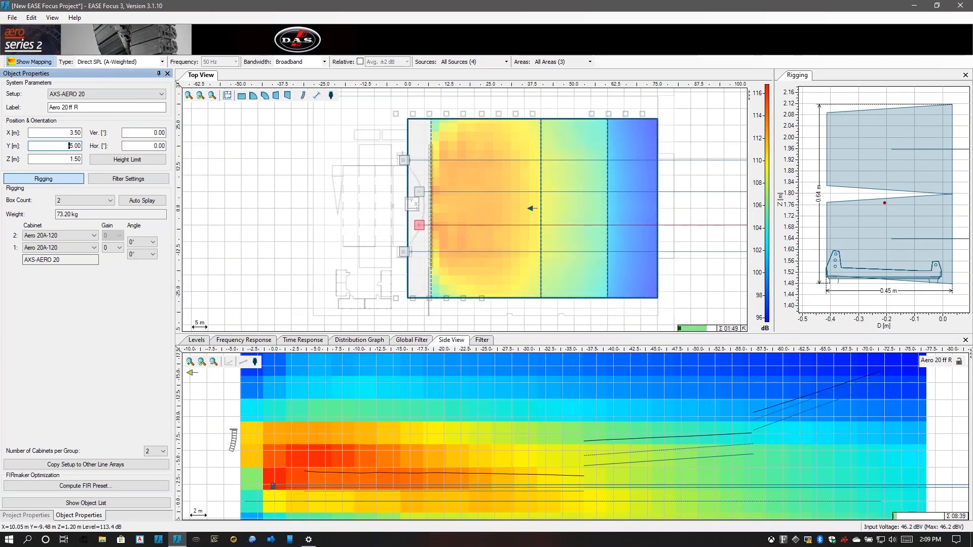
- Add a D.A.S. Audio S.A. Aero 40-20 v3-52 sound source beside the upper main array at about X -1.83 m, Y 16.70 m
{"action": "left_click", "coordinate": [379, 170]}
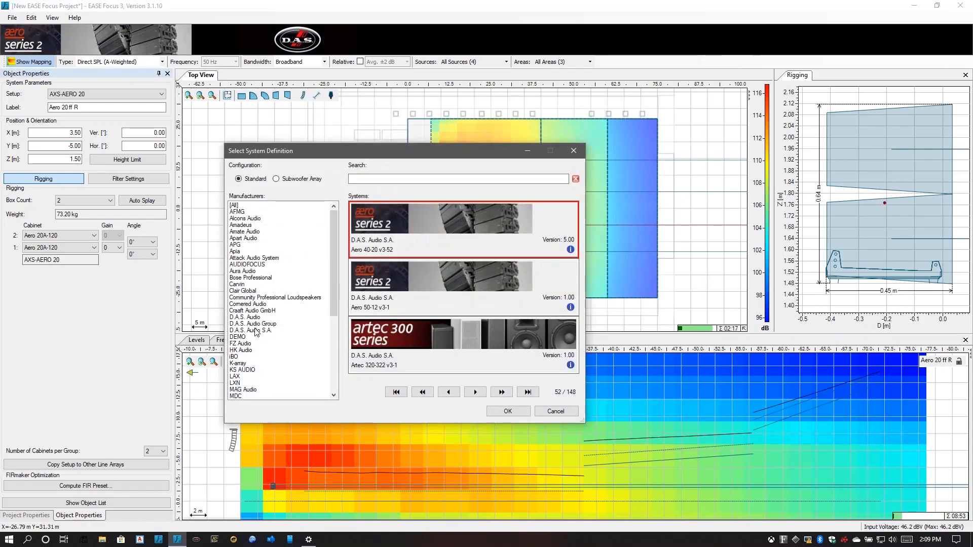
{"action": "left_click", "coordinate": [257, 330]}
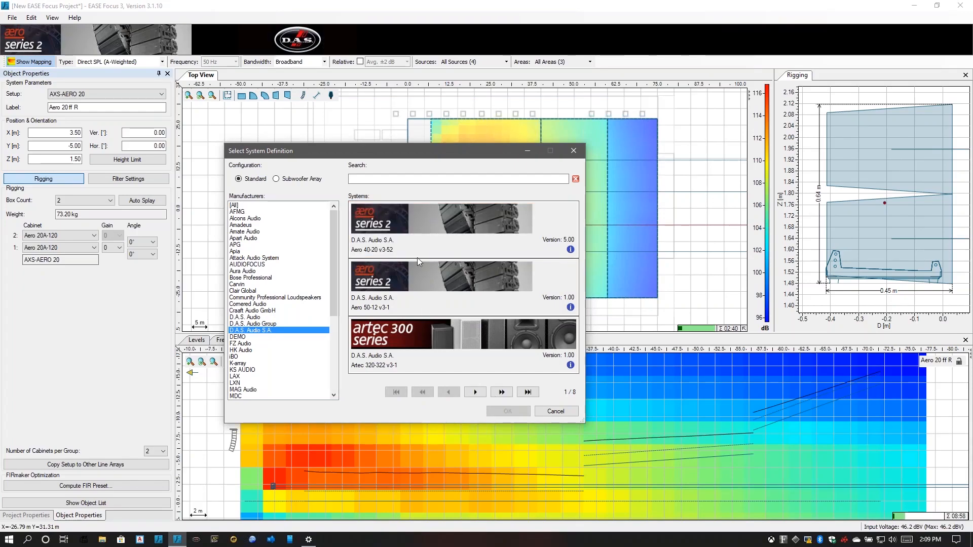
{"action": "left_click", "coordinate": [394, 224]}
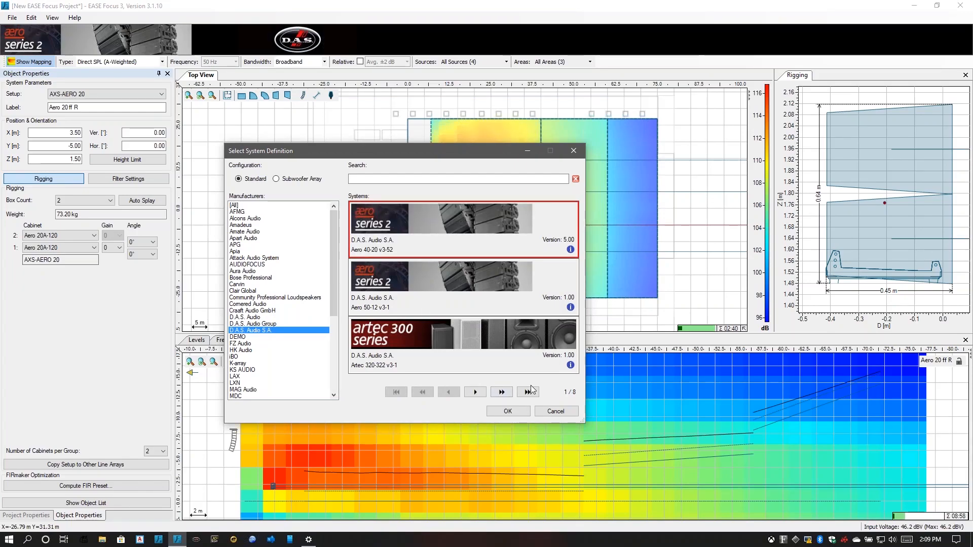
{"action": "left_click", "coordinate": [507, 411]}
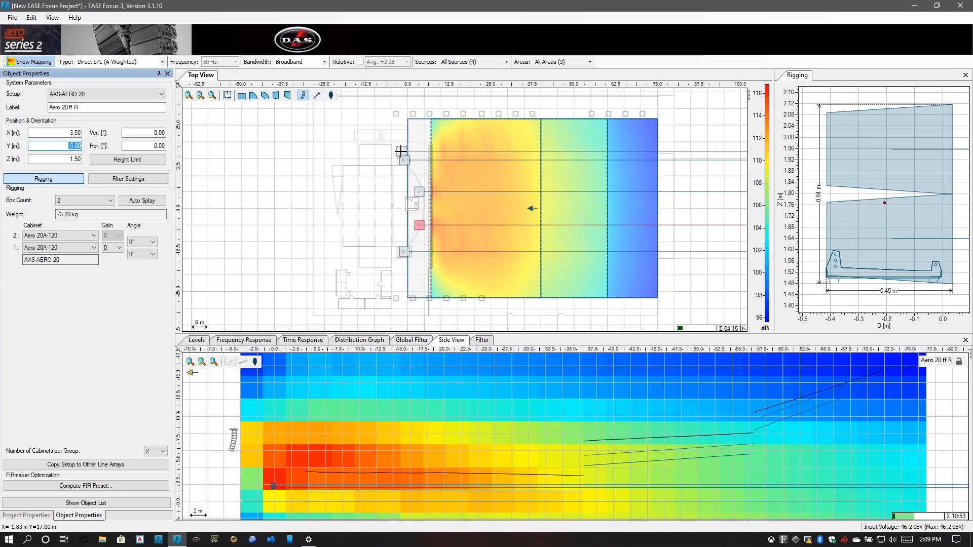
{"action": "left_click", "coordinate": [400, 151]}
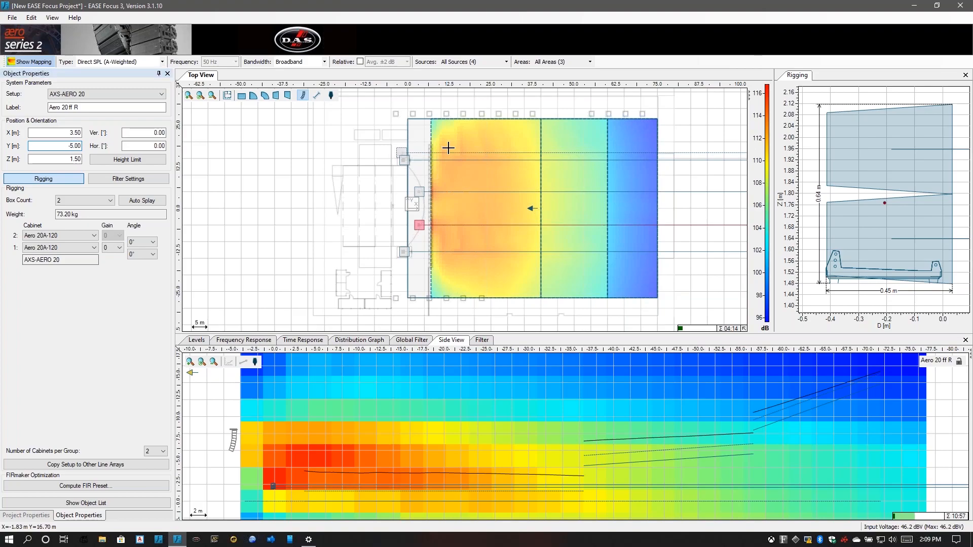
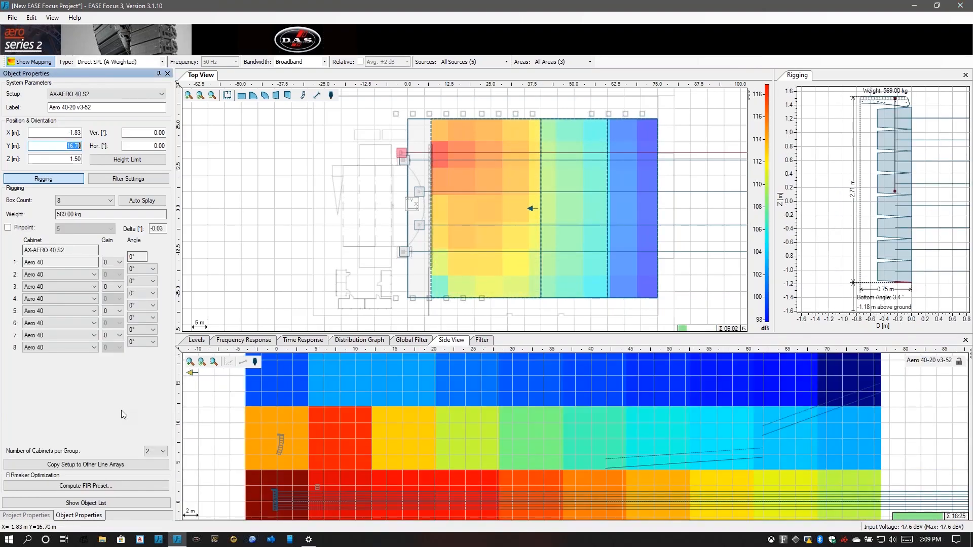
{"action": "key", "text": "Return"}
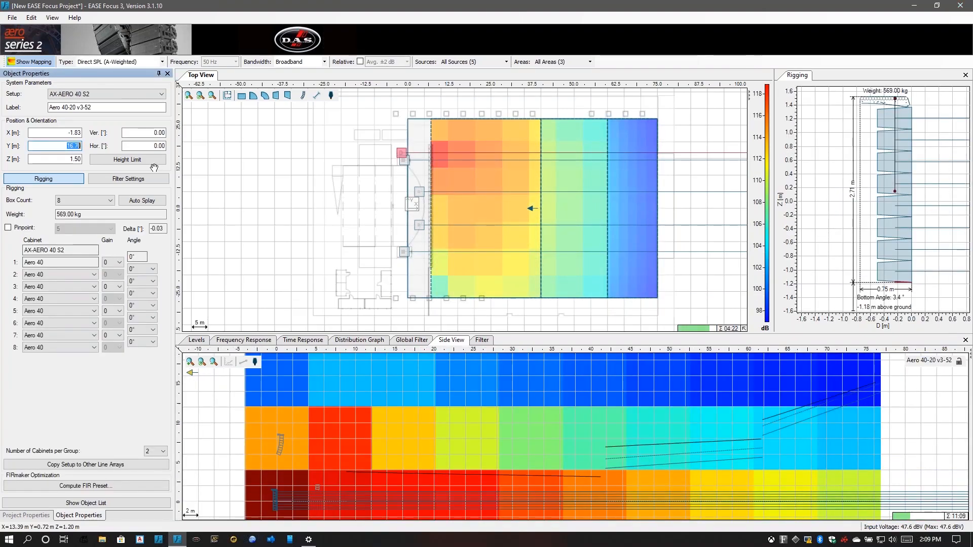
- Change the new array's setup to AX-AERO 20 and its box count to 6
{"action": "left_click", "coordinate": [82, 95]}
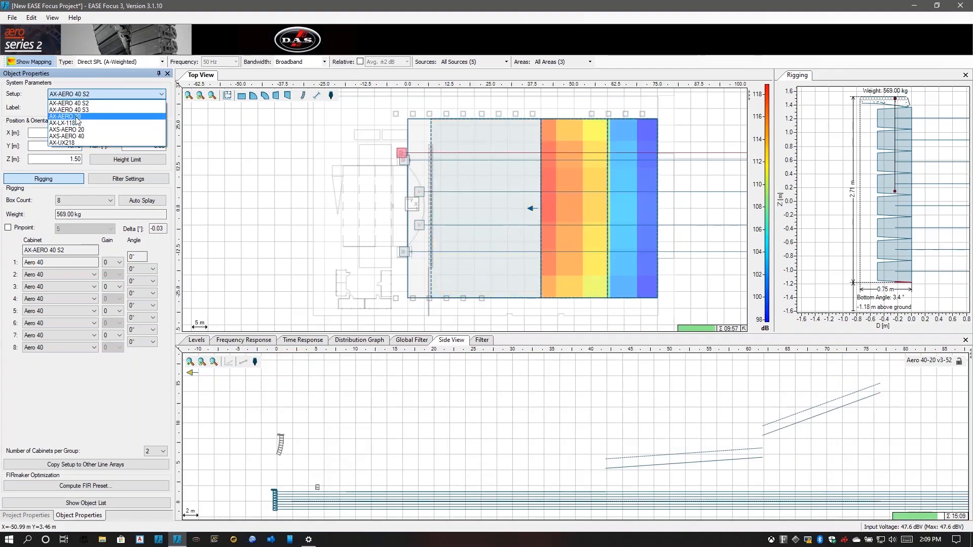
{"action": "left_click", "coordinate": [75, 116]}
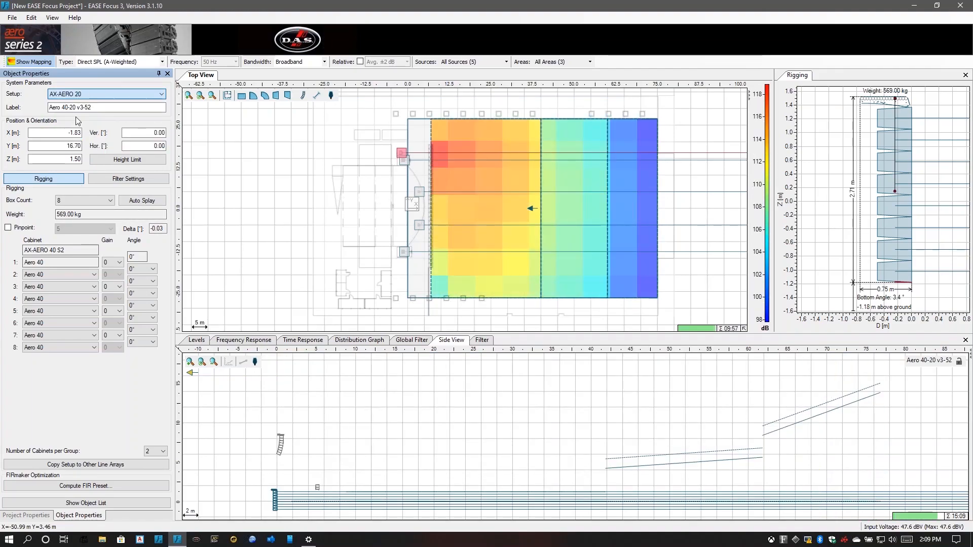
{"action": "left_click", "coordinate": [91, 200]}
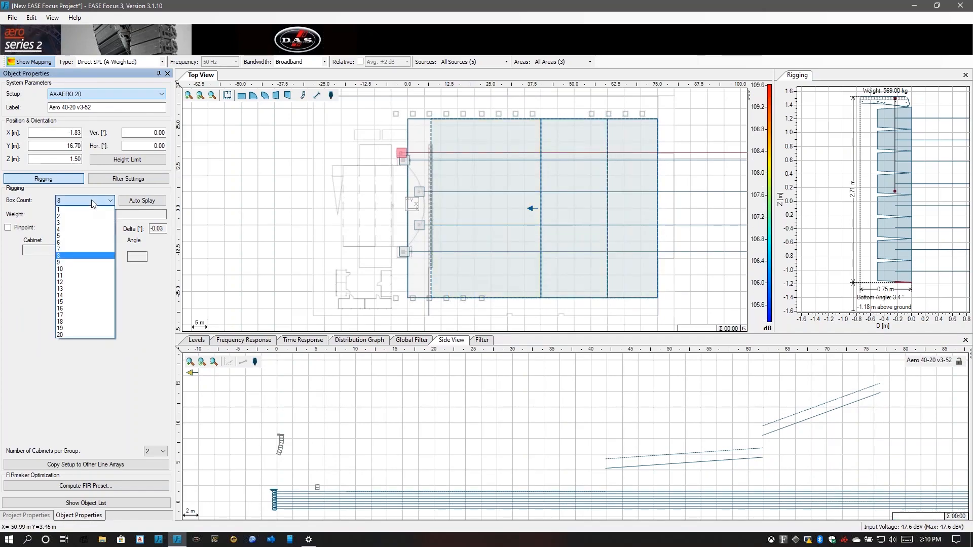
{"action": "left_click", "coordinate": [92, 242]}
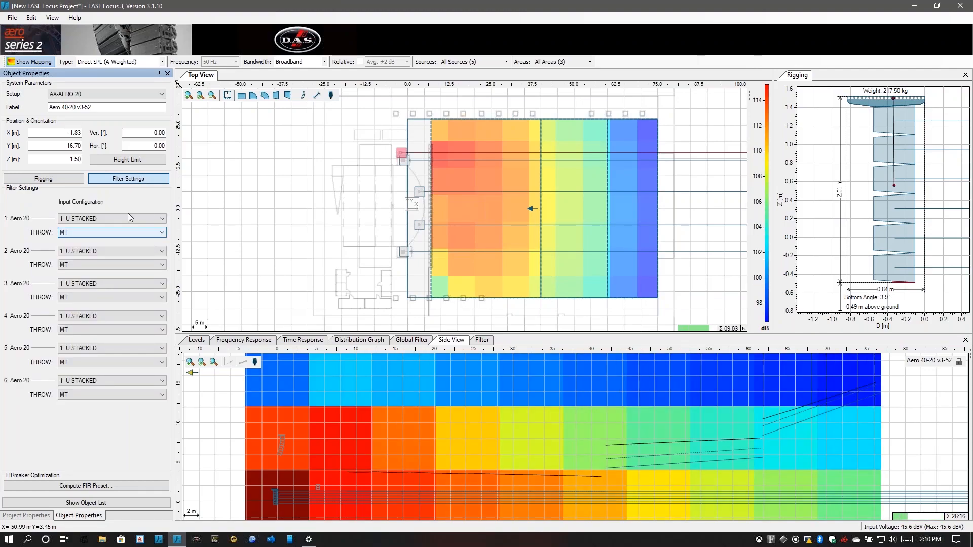
- Set the input configuration of Aero 20 cabinets 1 and 2 to 6 U
{"action": "left_click", "coordinate": [127, 216]}
{"action": "left_click", "coordinate": [126, 259]}
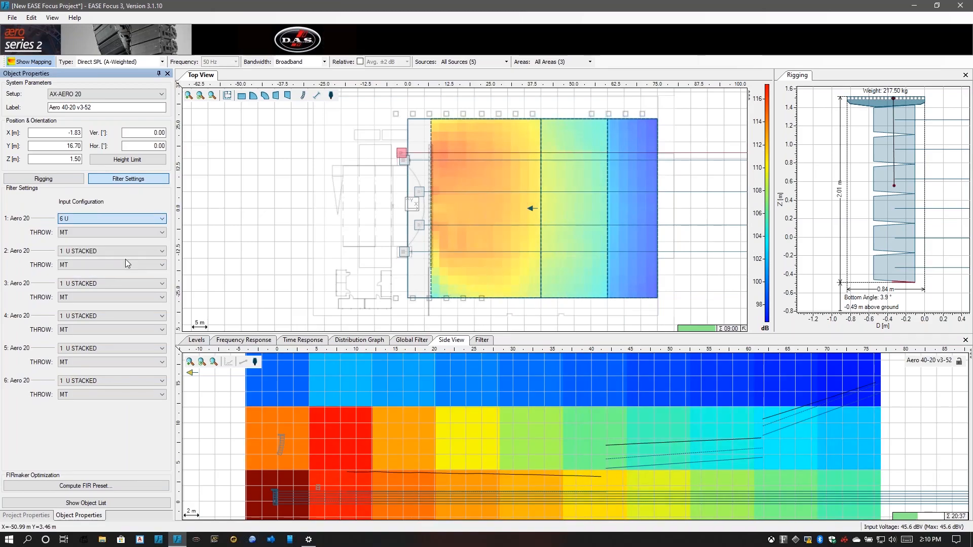
{"action": "left_click", "coordinate": [122, 249]}
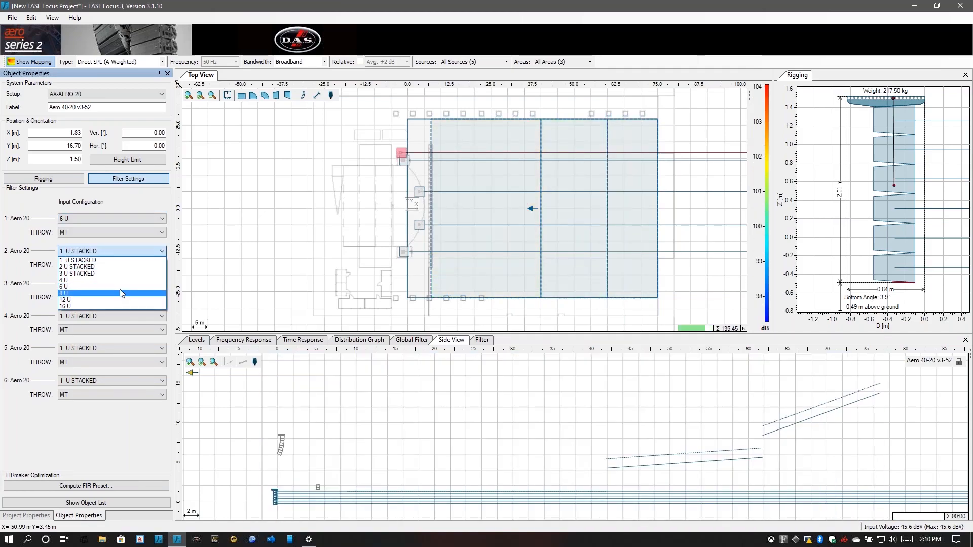
{"action": "left_click", "coordinate": [113, 276]}
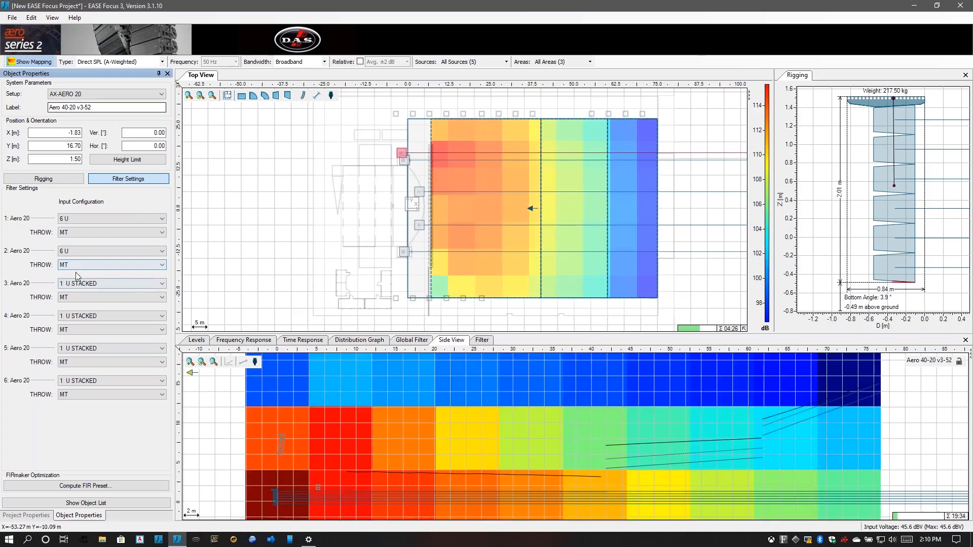
- Apply the Aero20A 6 units line array preset to the new array and return to its rigging settings
{"action": "left_click", "coordinate": [32, 18]}
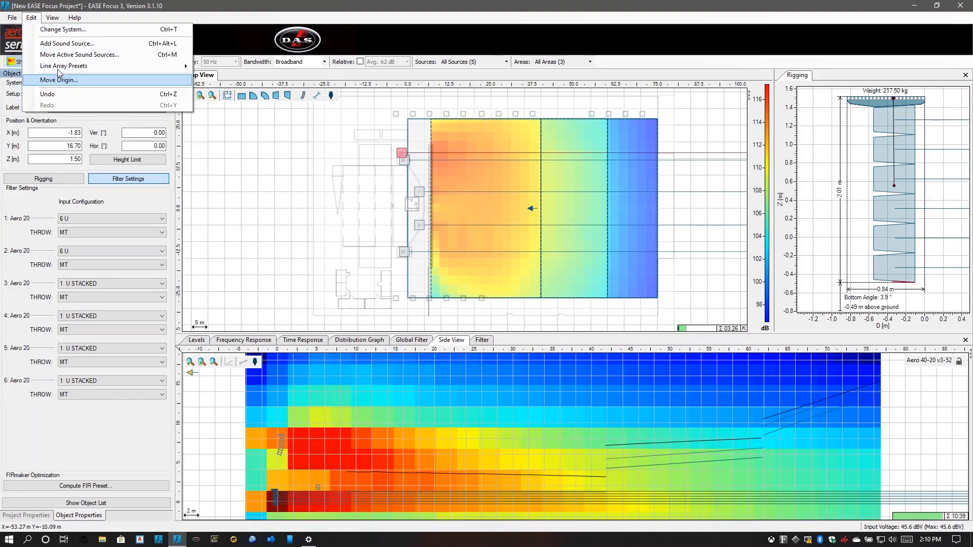
{"action": "mouse_move", "coordinate": [59, 70]}
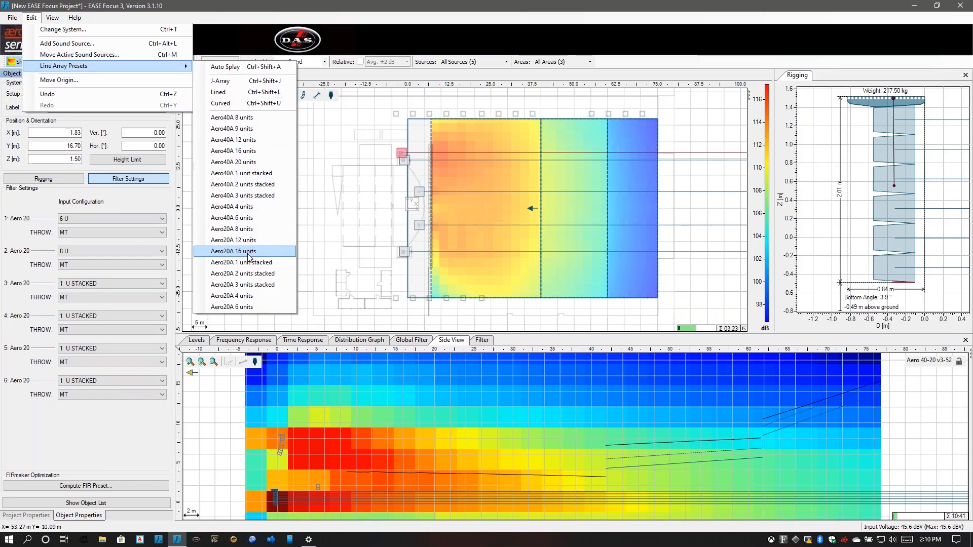
{"action": "left_click", "coordinate": [248, 308]}
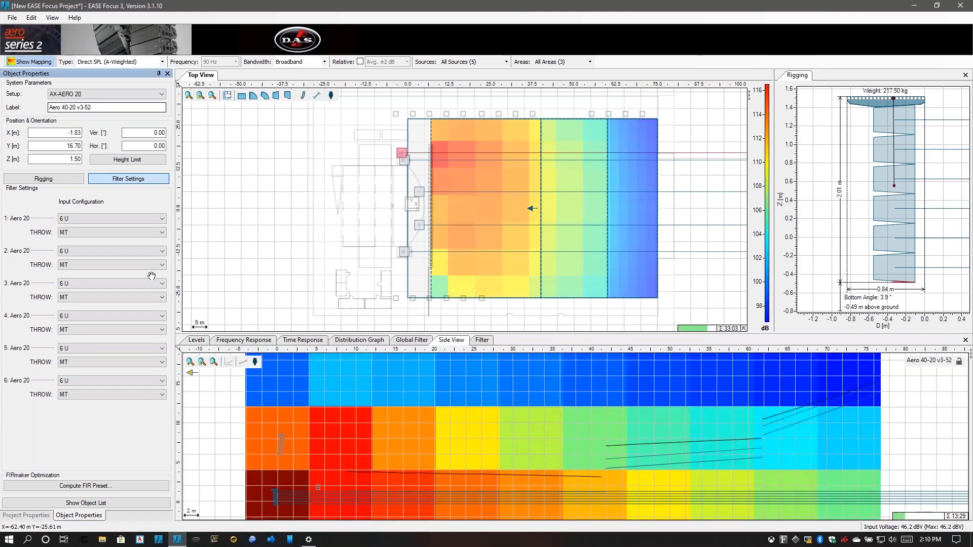
{"action": "left_click", "coordinate": [57, 181]}
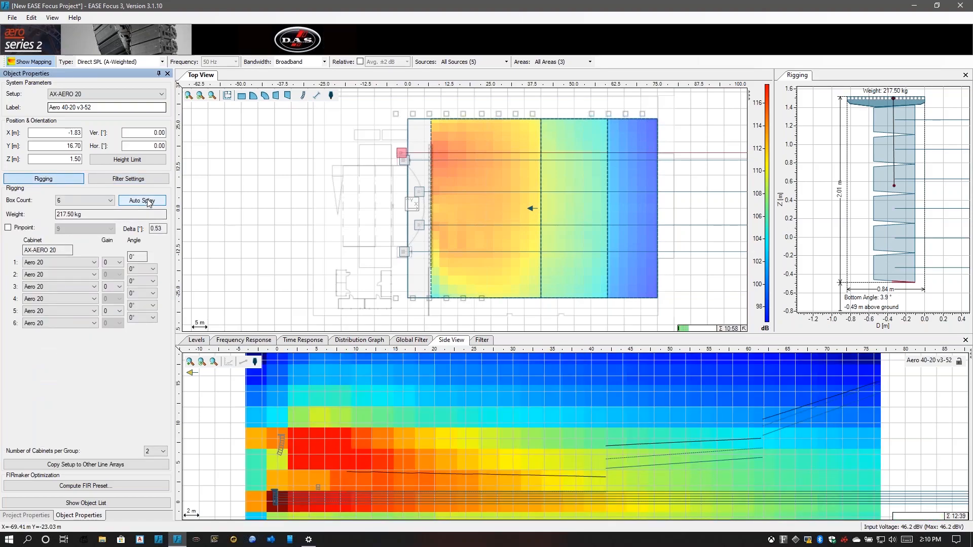
{"action": "left_click", "coordinate": [147, 202]}
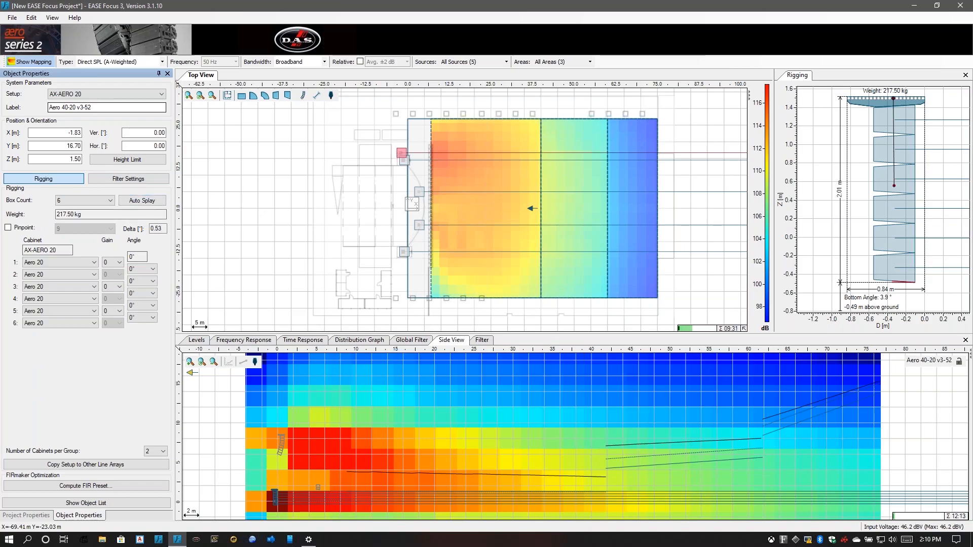
{"action": "left_click", "coordinate": [131, 179]}
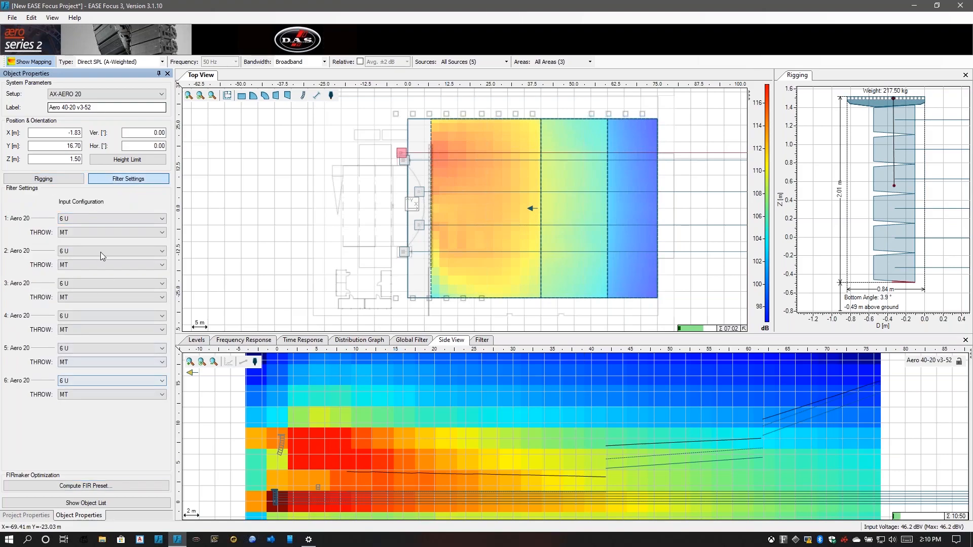
{"action": "left_click", "coordinate": [43, 179]}
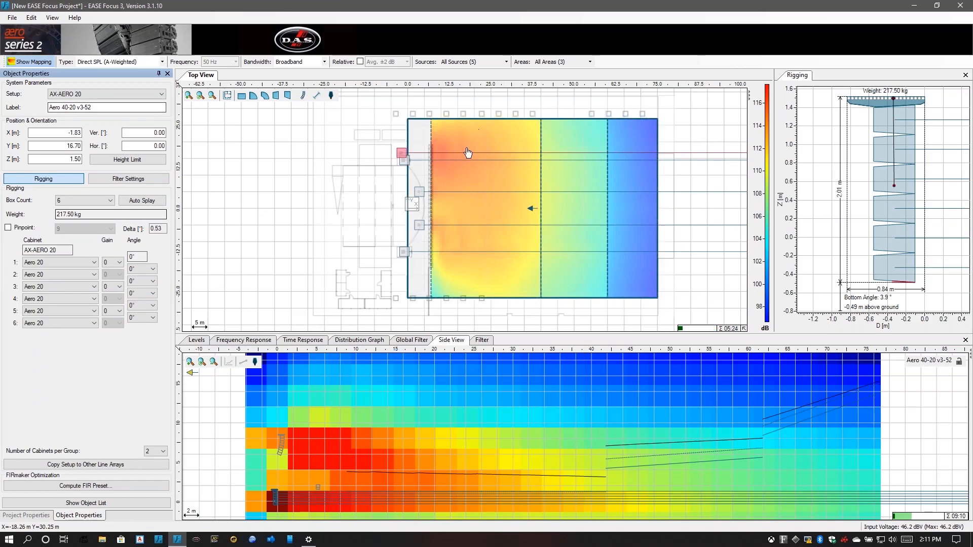
- Turn off the SPL mapping and aim the new six-box Aero 20 array at a horizontal angle of 42°
{"action": "left_click", "coordinate": [32, 62]}
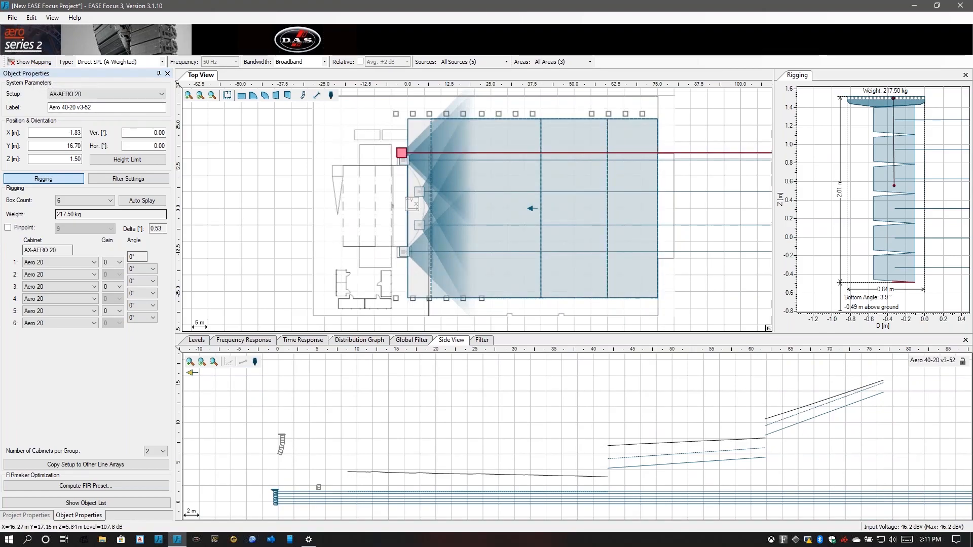
{"action": "left_click_drag", "start_coordinate": [561, 151], "coordinate": [508, 69]}
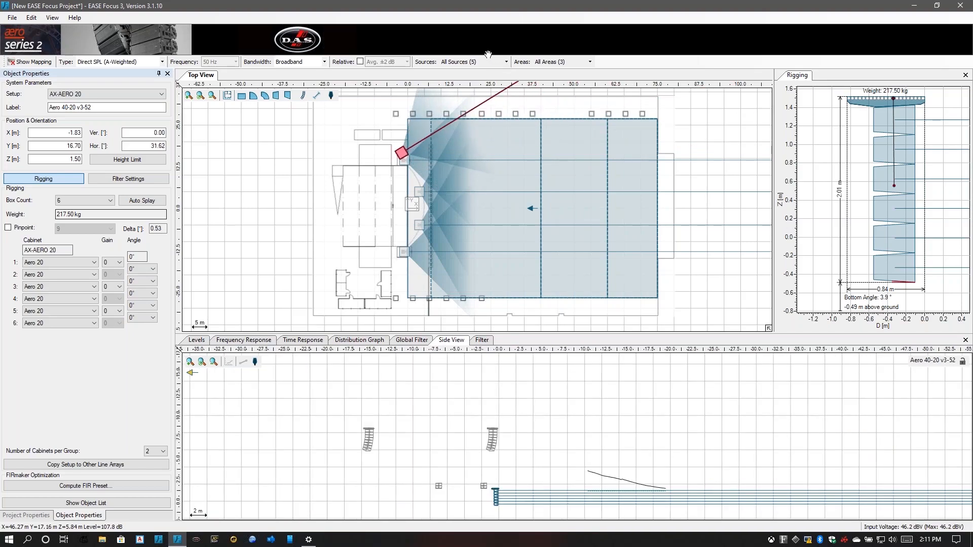
{"action": "left_click_drag", "start_coordinate": [467, 111], "coordinate": [454, 102]}
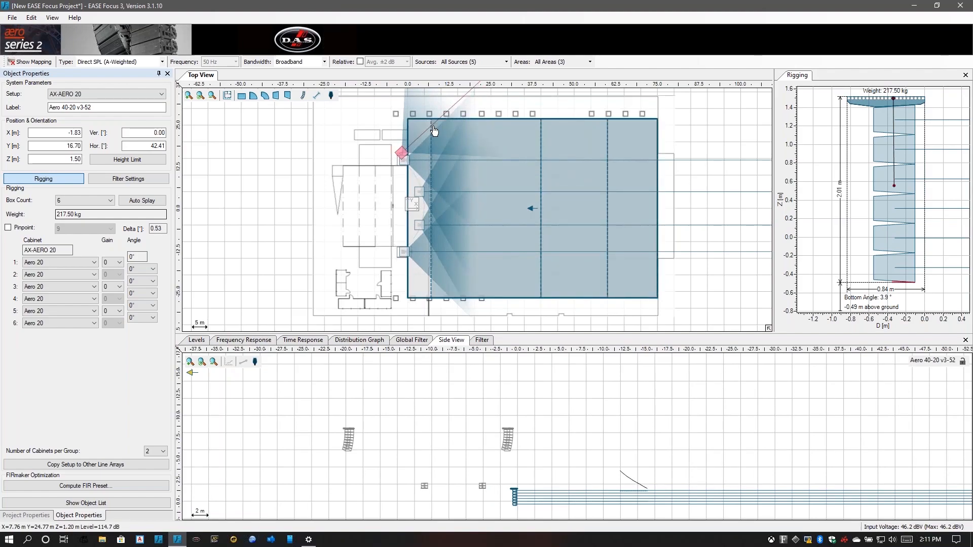
{"action": "double_click", "coordinate": [160, 146]}
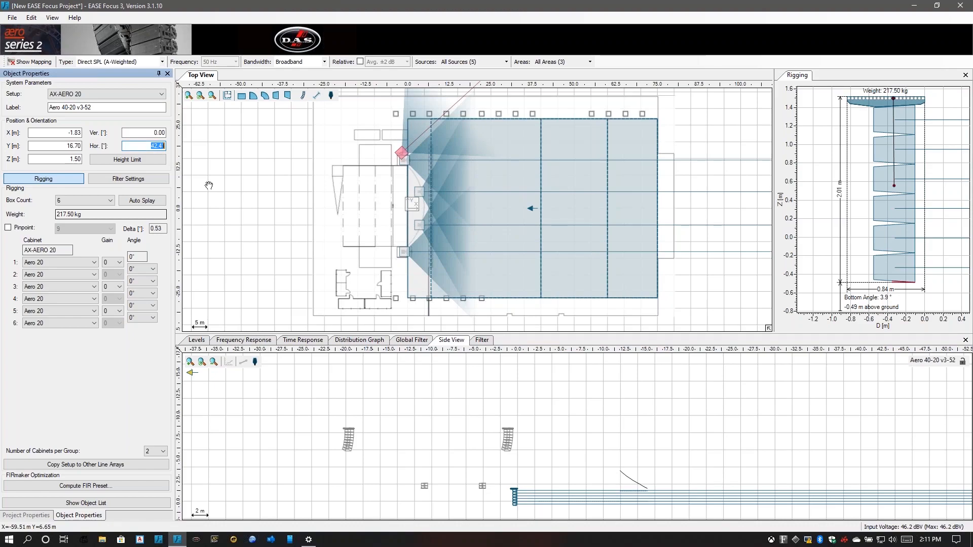
{"action": "type", "text": "42"}
{"action": "key", "text": "Return"}
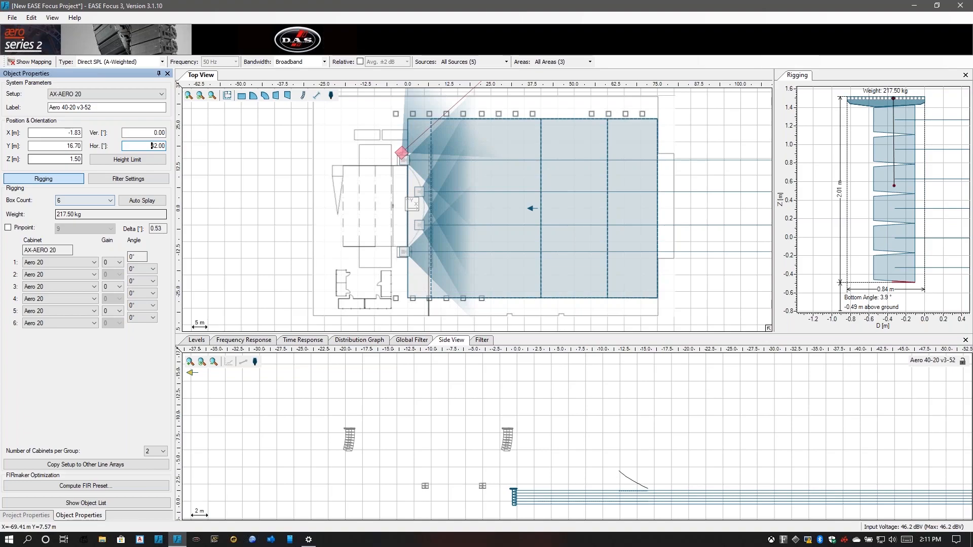
- Set the new Aero 20 array's position to X -2 m and Y 16 m
{"action": "double_click", "coordinate": [79, 132]}
{"action": "type", "text": "-2"}
{"action": "key", "text": "Tab"}
{"action": "type", "text": "1"}
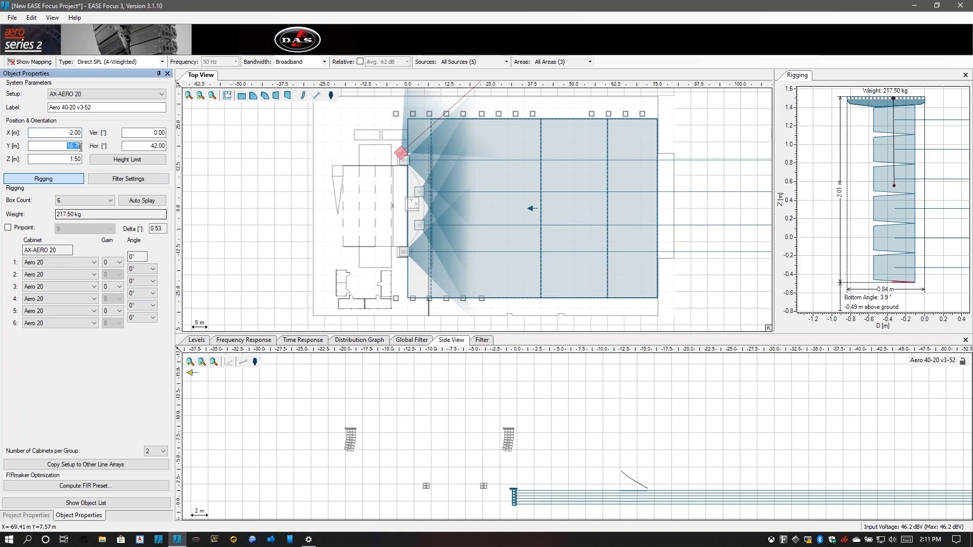
{"action": "type", "text": "6"}
{"action": "key", "text": "Return"}
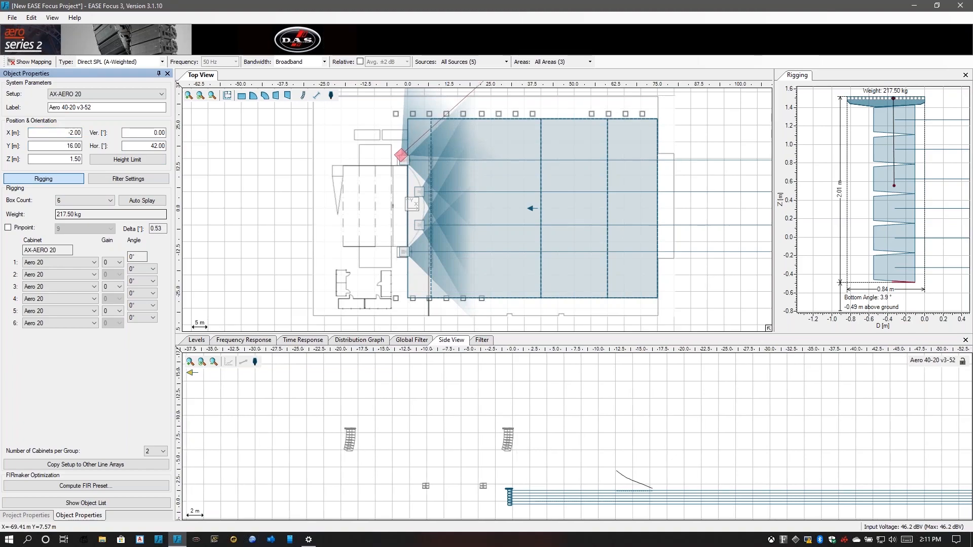
- Relabel the selected array as "Aero 20 outfil R"
{"action": "left_click", "coordinate": [80, 109]}
{"action": "left_click_drag", "start_coordinate": [80, 109], "coordinate": [64, 108]}
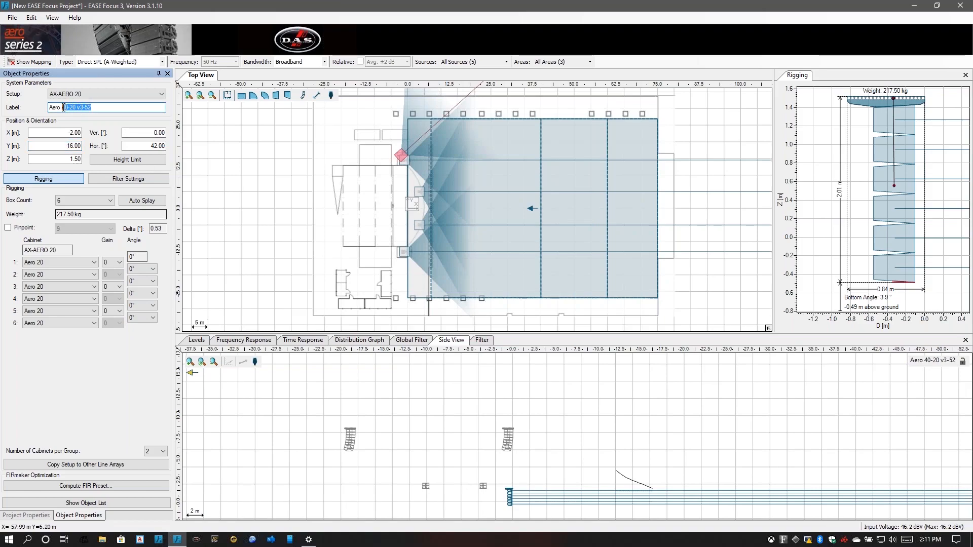
{"action": "type", "text": "20 outfil R"}
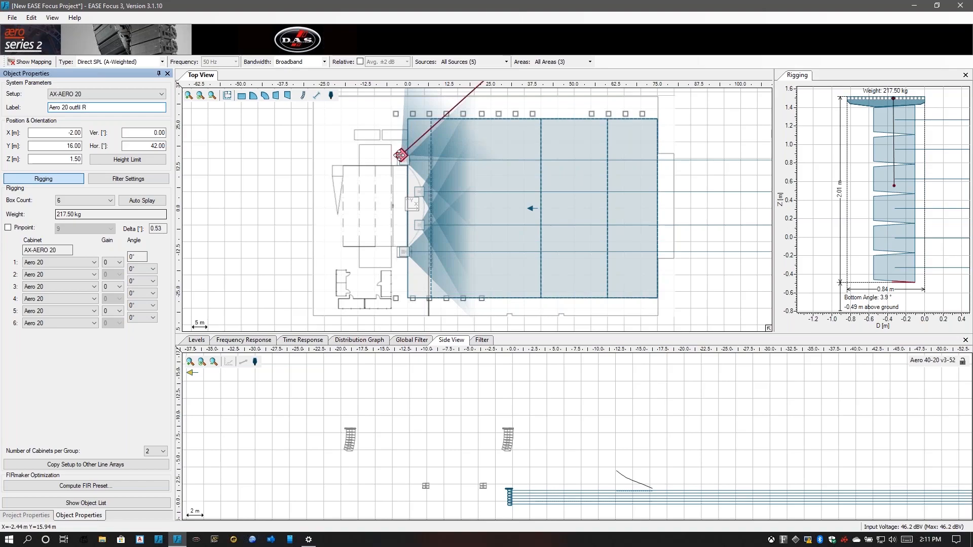
{"action": "left_click", "coordinate": [142, 180]}
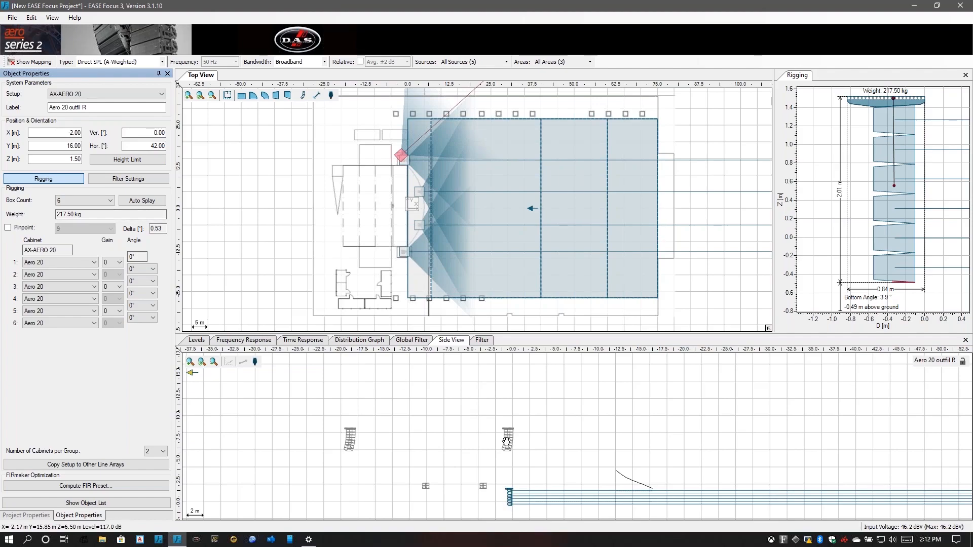
- Raise the Aero 20 outfil R array through Z heights of 5 m and 6 m up to 7 m
{"action": "double_click", "coordinate": [75, 159]}
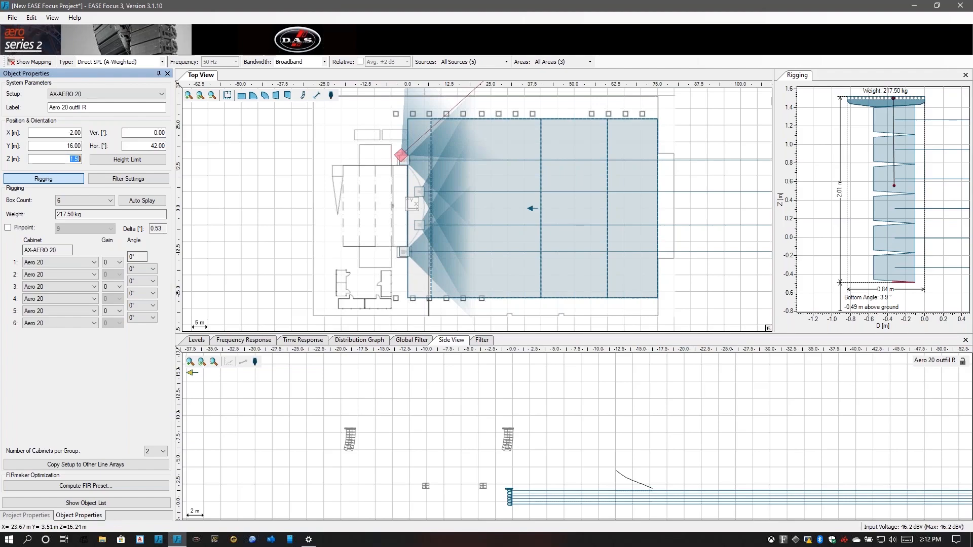
{"action": "type", "text": "5"}
{"action": "key", "text": "Return"}
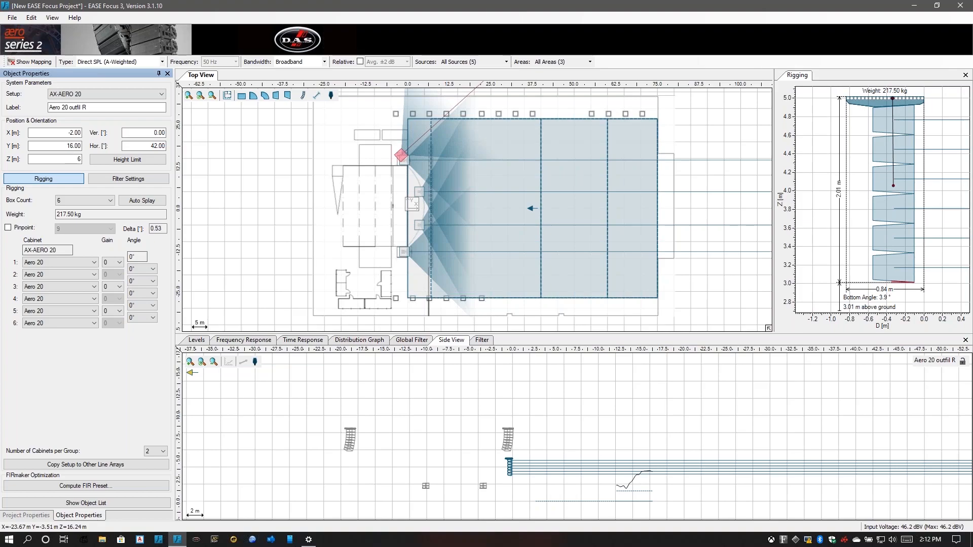
{"action": "type", "text": "6"}
{"action": "key", "text": "Return"}
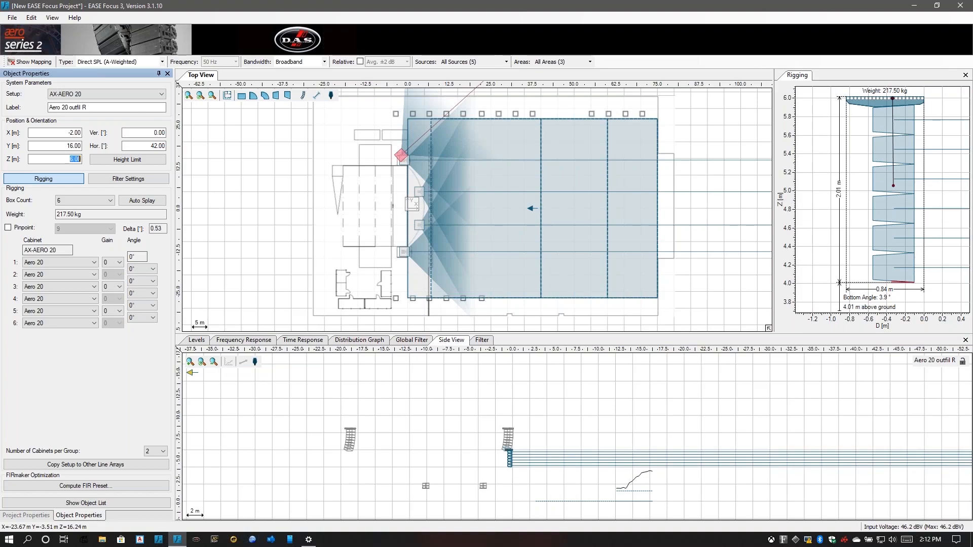
{"action": "type", "text": "7"}
{"action": "key", "text": "Return"}
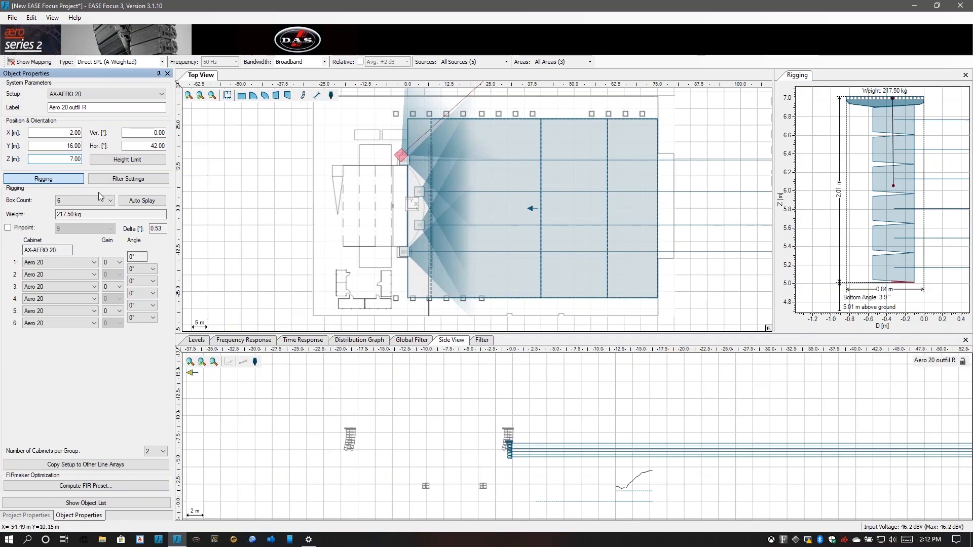
- Run Auto Splay on boxes 1 to 6 with the Conventional strategy, targeting only Level 1 of the audience zone
{"action": "left_click", "coordinate": [133, 203]}
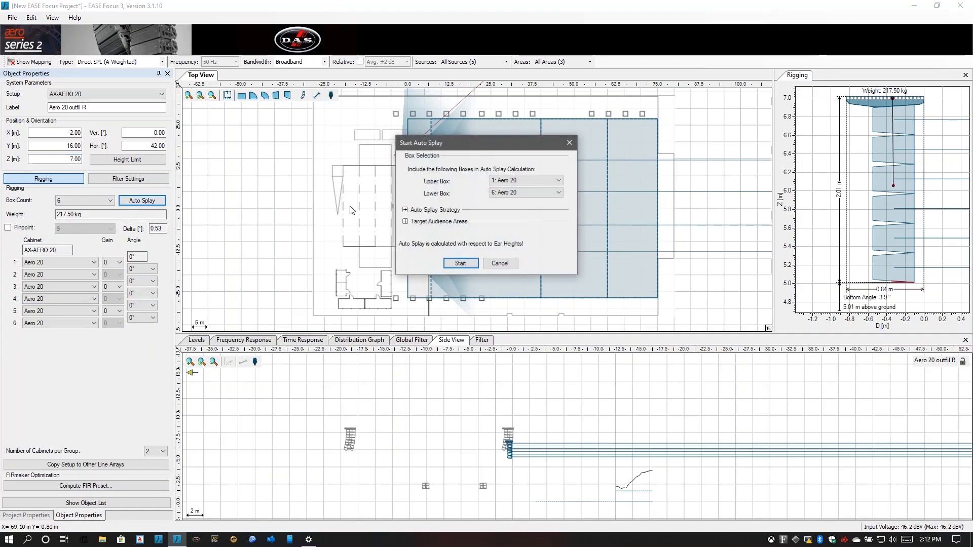
{"action": "left_click", "coordinate": [432, 210]}
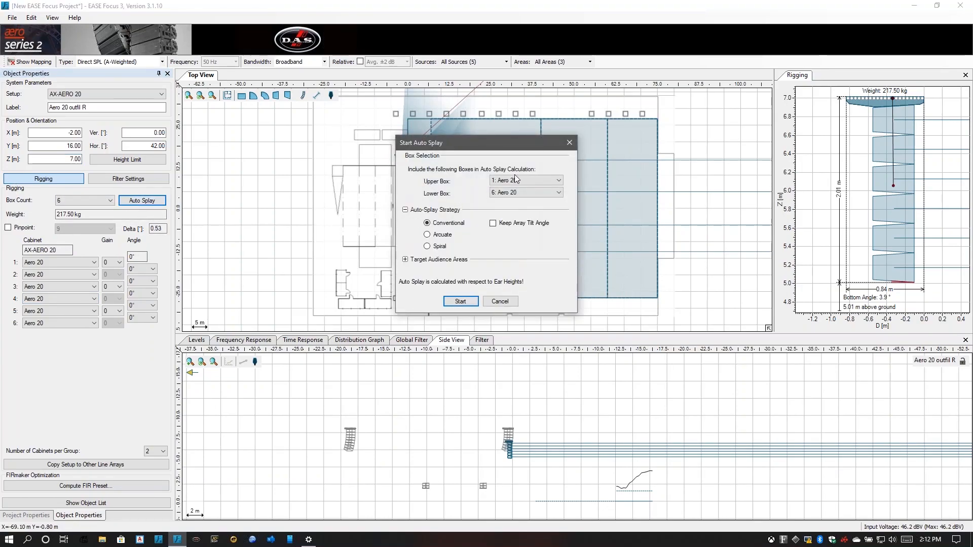
{"action": "left_click", "coordinate": [442, 260]}
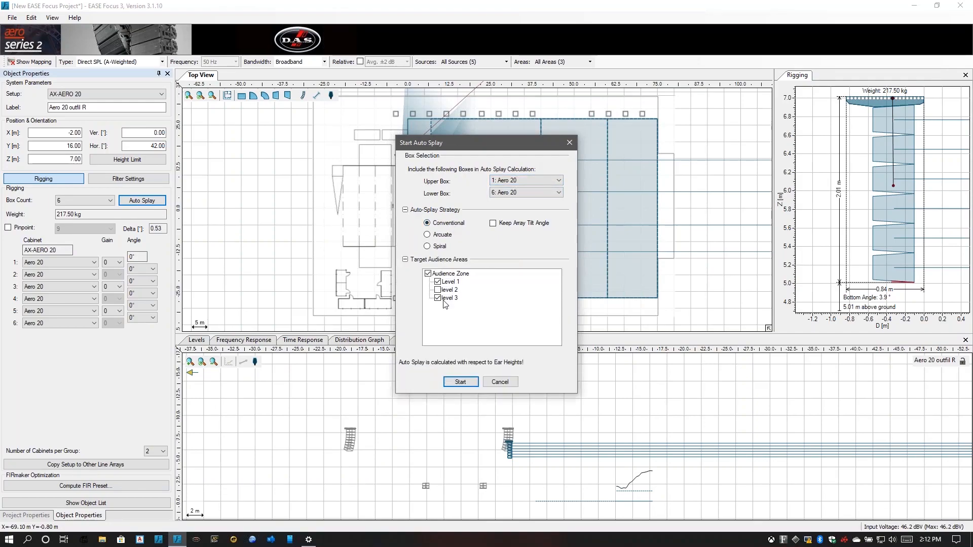
{"action": "left_click_drag", "start_coordinate": [477, 141], "coordinate": [472, 211]}
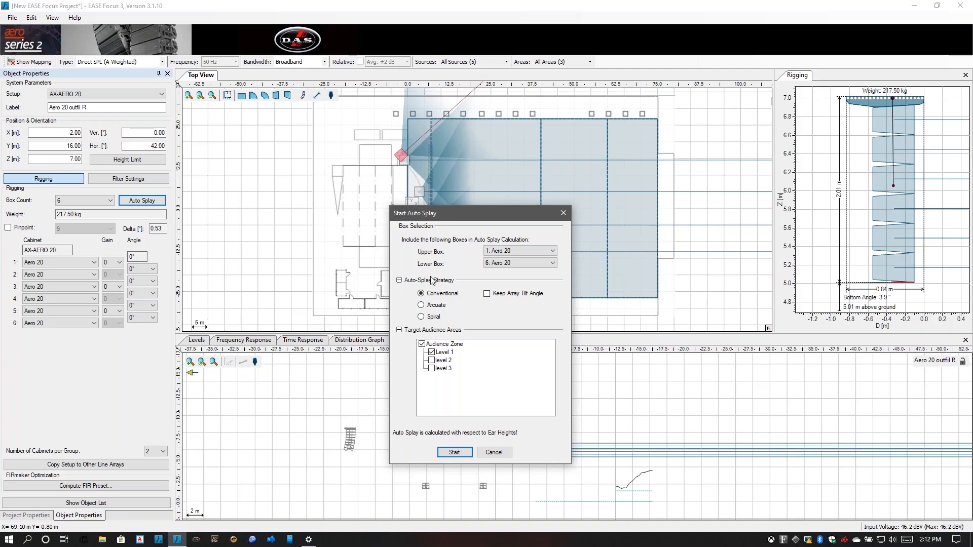
{"action": "left_click", "coordinate": [454, 452]}
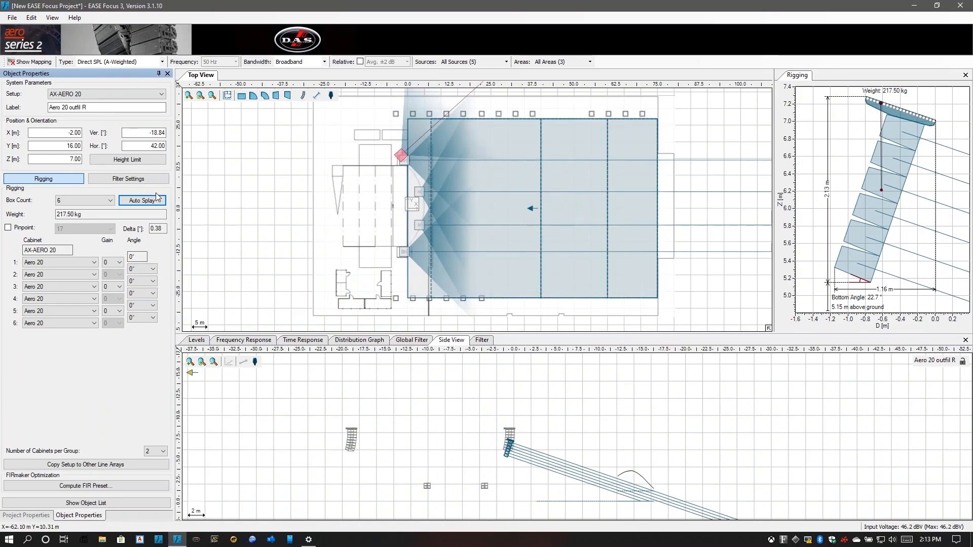
- Reduce the outfill array's box count to 4 and lower its Z height to 5 m
{"action": "left_click", "coordinate": [93, 203]}
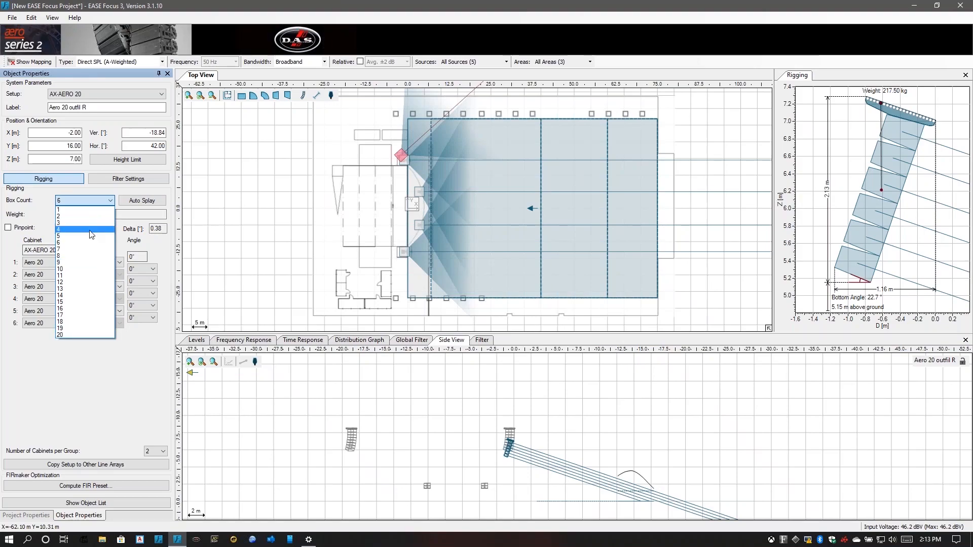
{"action": "left_click", "coordinate": [90, 226]}
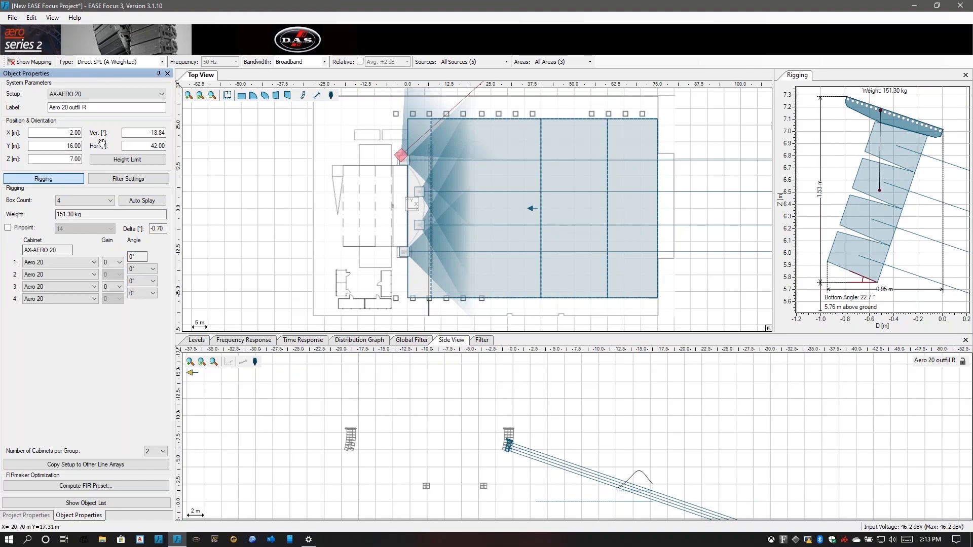
{"action": "double_click", "coordinate": [77, 159]}
{"action": "type", "text": "8"}
{"action": "key", "text": "Return"}
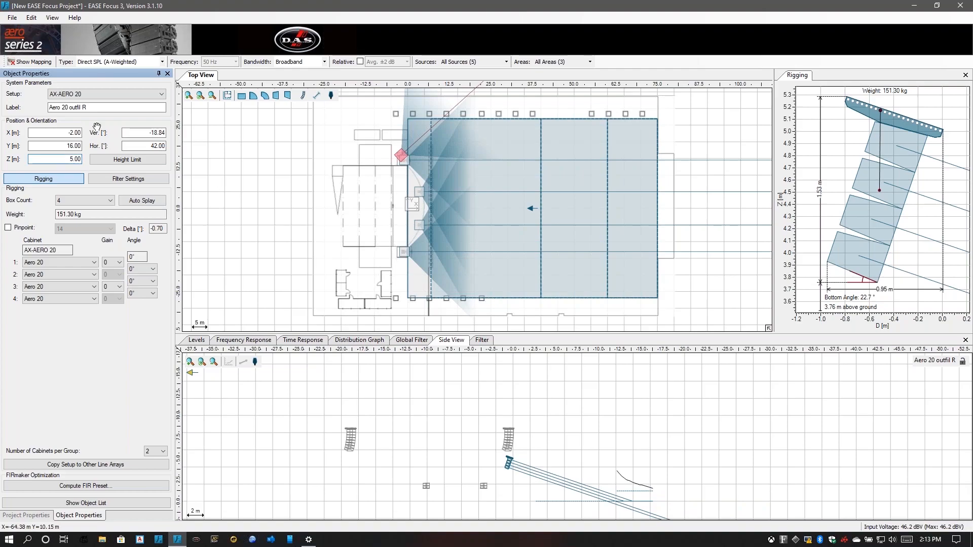
- Set the outfill array's Z height to 6 m and rerun Auto Splay for its four boxes, targeting Level 1
{"action": "double_click", "coordinate": [75, 159]}
{"action": "type", "text": "6"}
{"action": "key", "text": "Return"}
{"action": "left_click", "coordinate": [142, 200]}
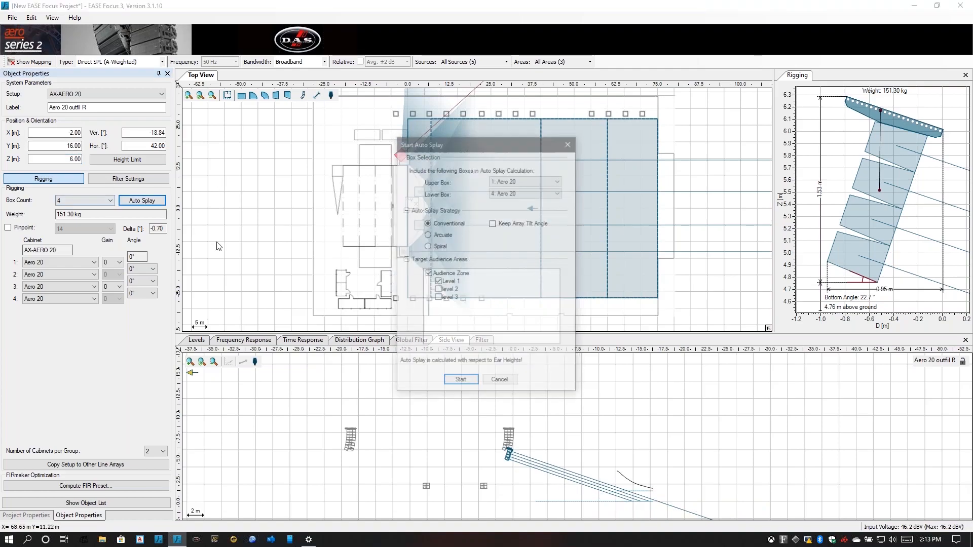
{"action": "left_click", "coordinate": [476, 382]}
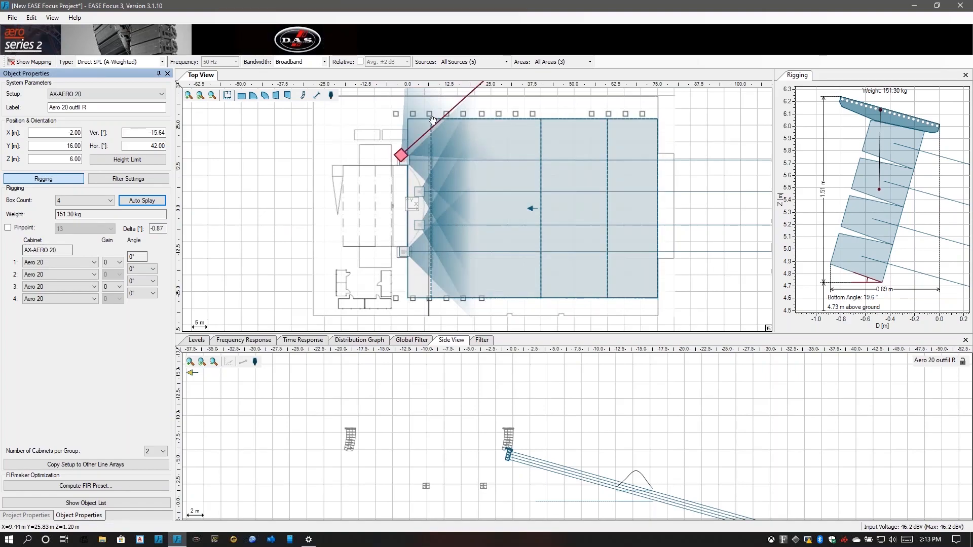
- Copy the outfill array and paste it beside the lower main array at about X -2.13 m, Y -15.72 m
{"action": "right_click", "coordinate": [399, 154]}
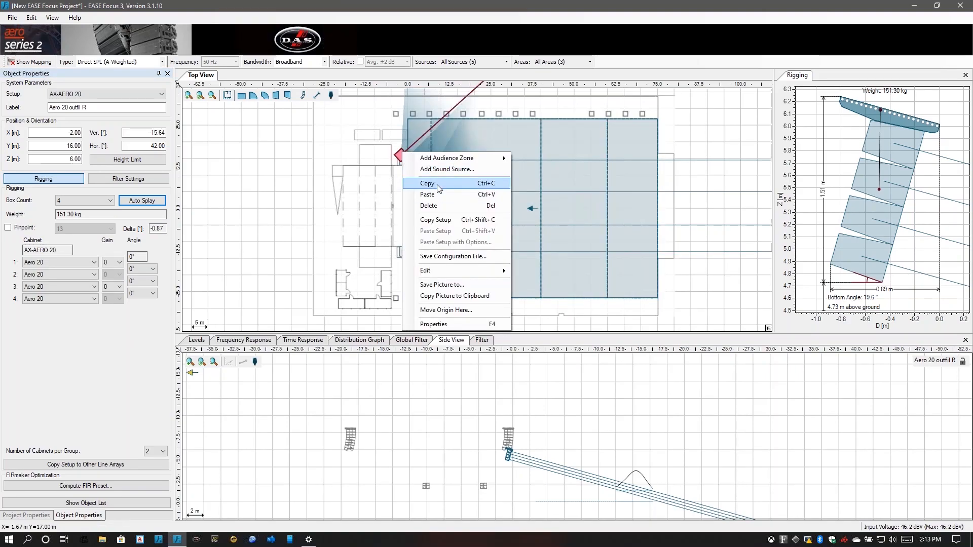
{"action": "left_click", "coordinate": [439, 189]}
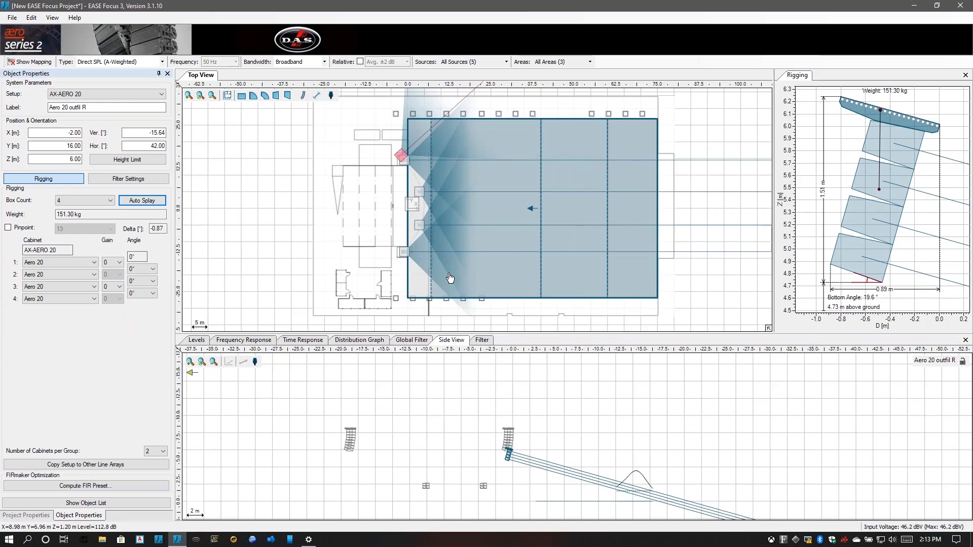
{"action": "right_click", "coordinate": [401, 261]}
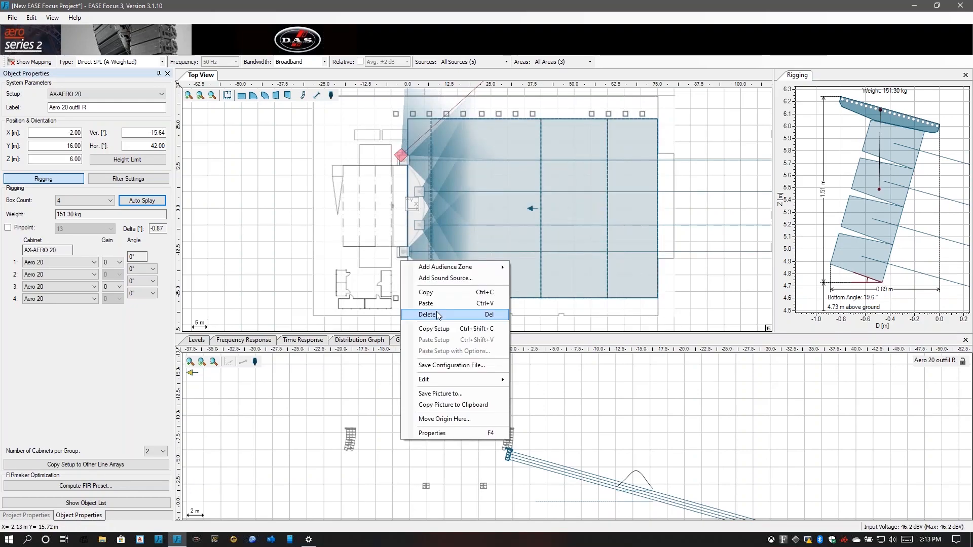
{"action": "left_click", "coordinate": [435, 303]}
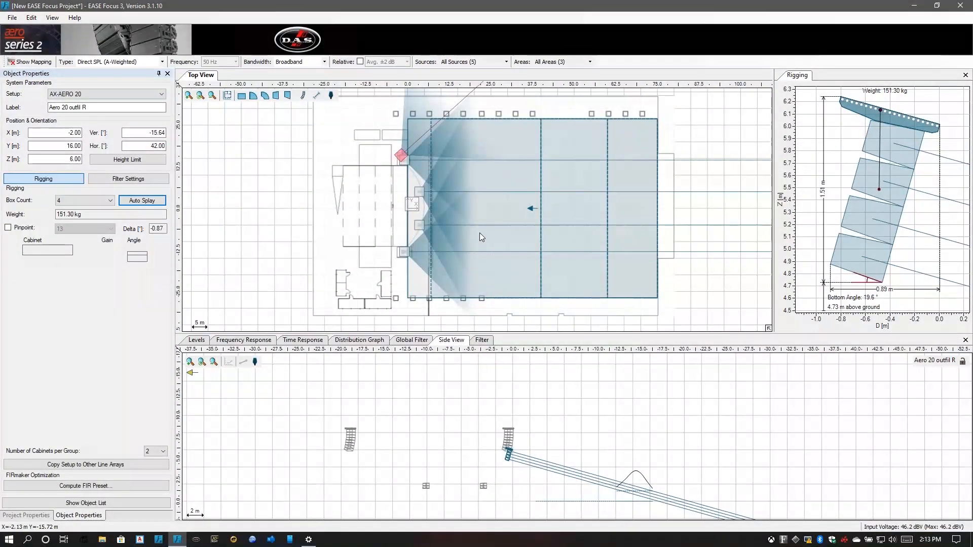
{"action": "left_click", "coordinate": [403, 258]}
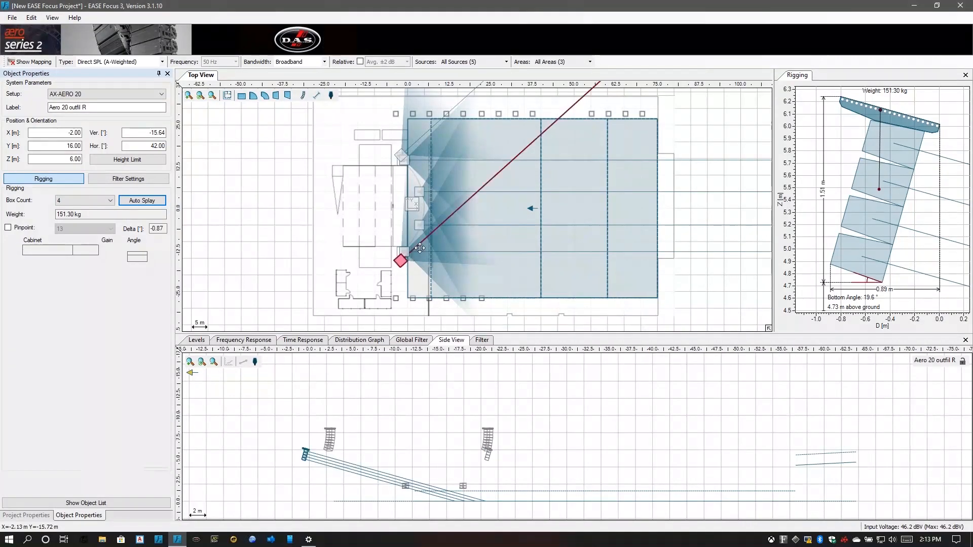
{"action": "left_click", "coordinate": [420, 248]}
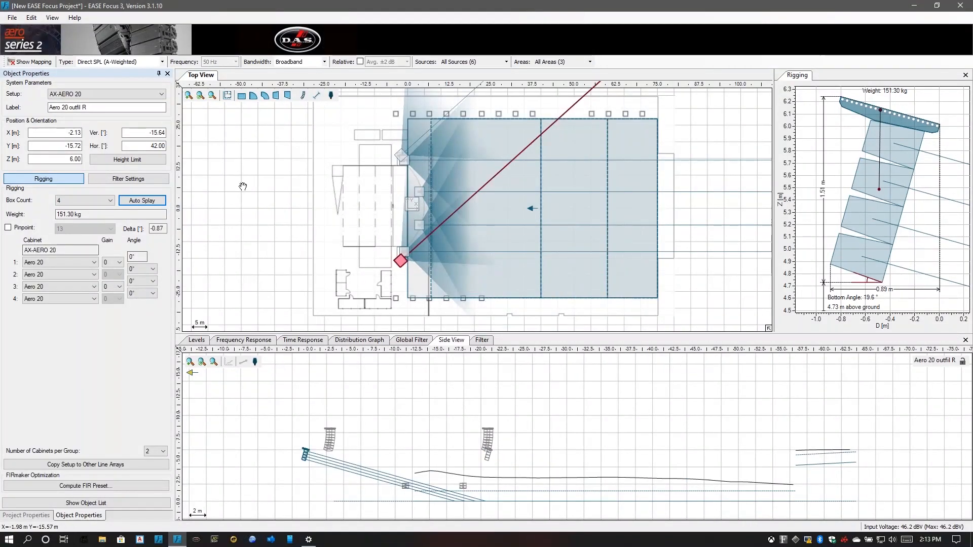
- Set the copied outfill array's position to X -2 m and Y -16 m
{"action": "double_click", "coordinate": [76, 133]}
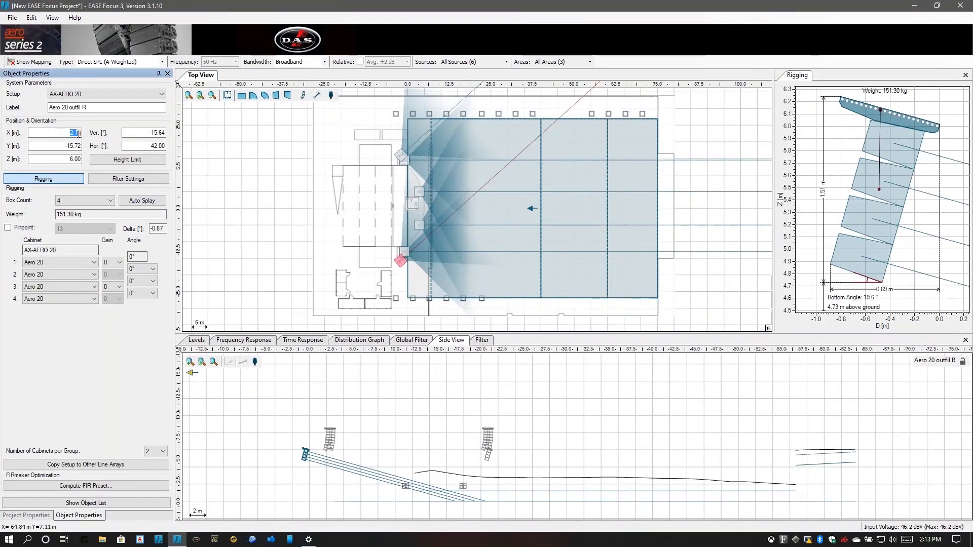
{"action": "type", "text": "-"}
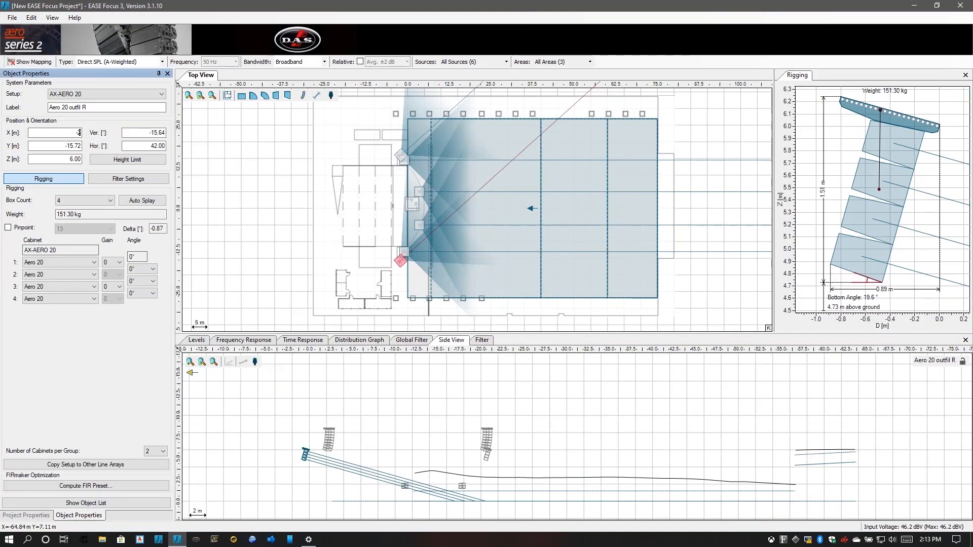
{"action": "type", "text": "2"}
{"action": "double_click", "coordinate": [78, 146]}
{"action": "type", "text": "-18"}
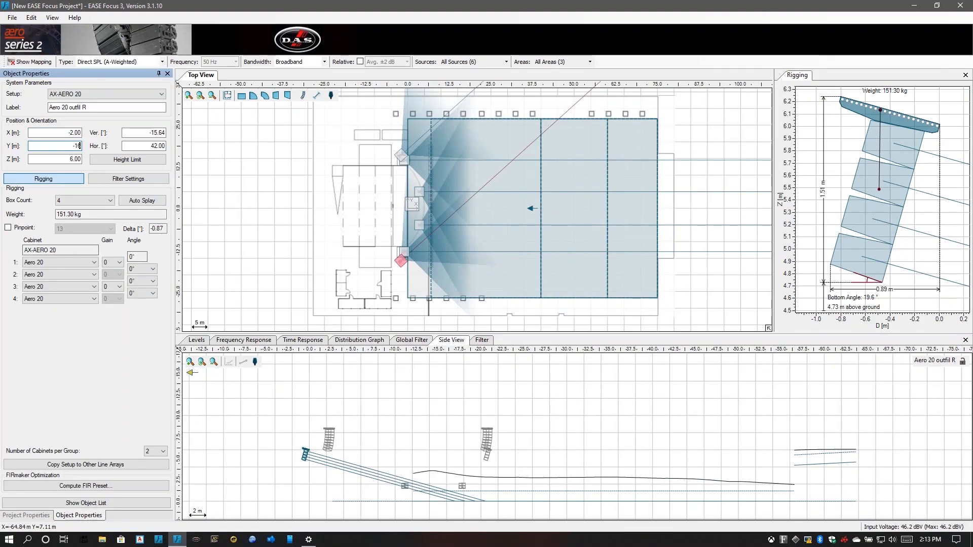
{"action": "type", "text": "6"}
{"action": "key", "text": "Return"}
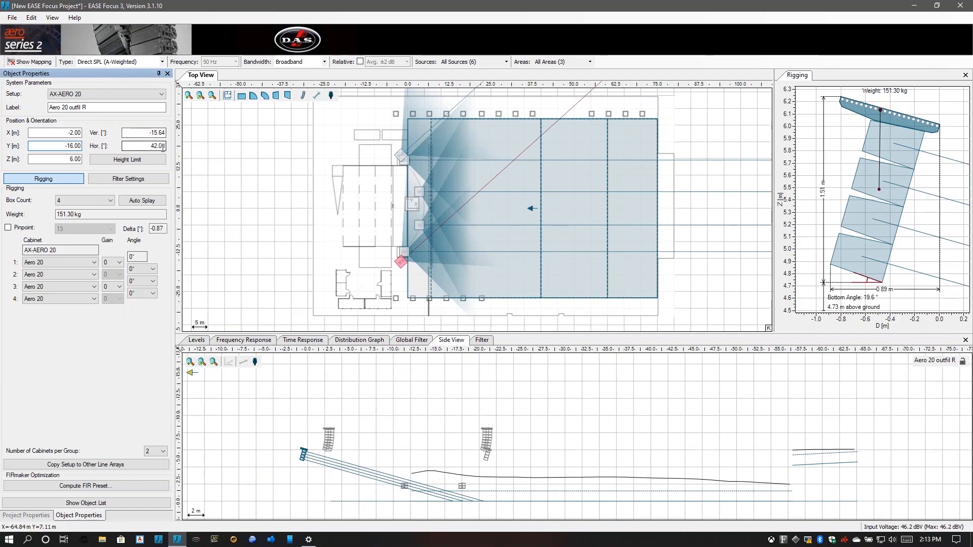
- Set the copied outfill array's horizontal angle to -42° and turn on the SPL mapping
{"action": "double_click", "coordinate": [162, 146]}
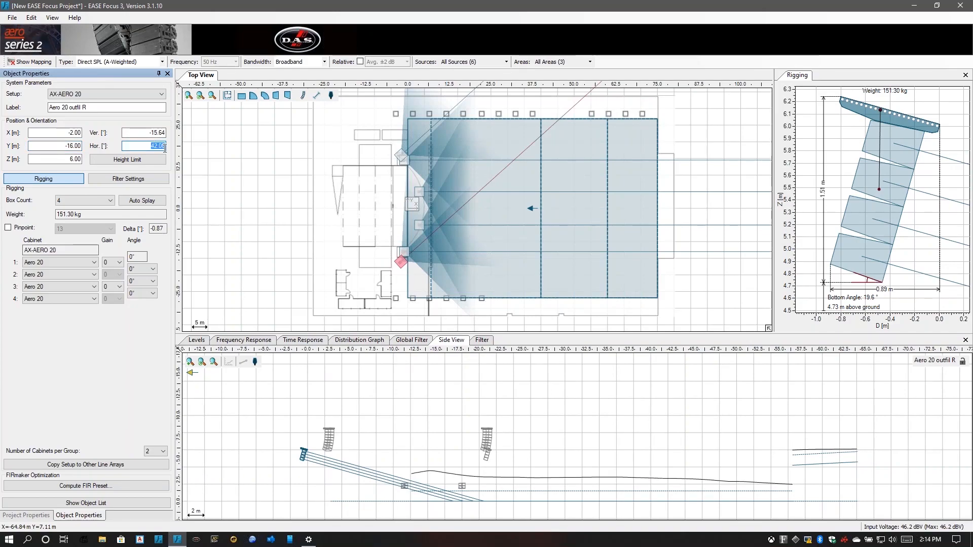
{"action": "left_click", "coordinate": [403, 157]}
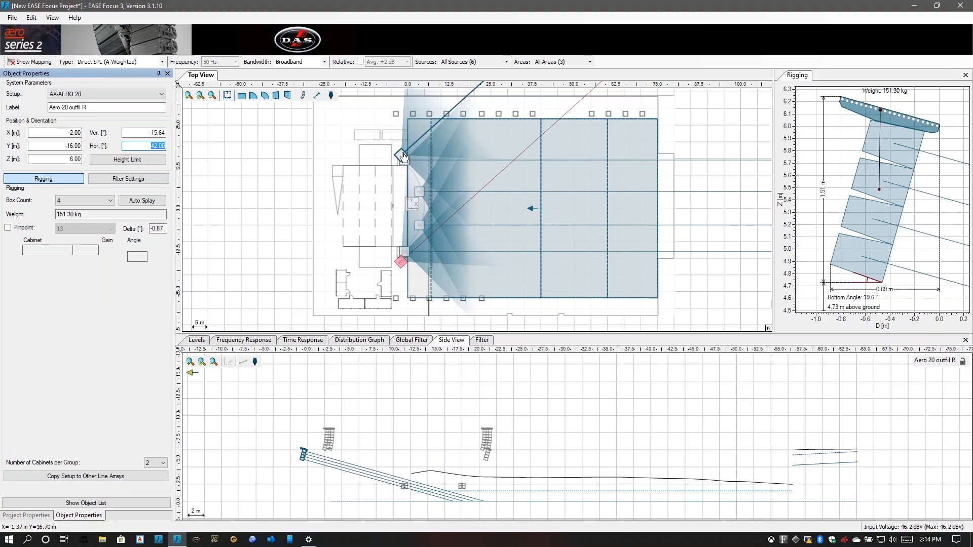
{"action": "left_click", "coordinate": [401, 262]}
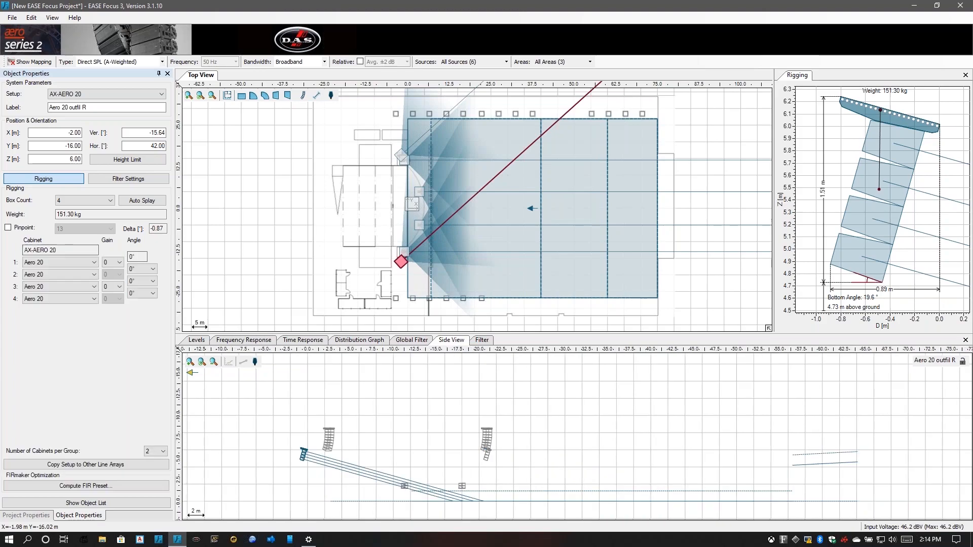
{"action": "left_click", "coordinate": [150, 147]}
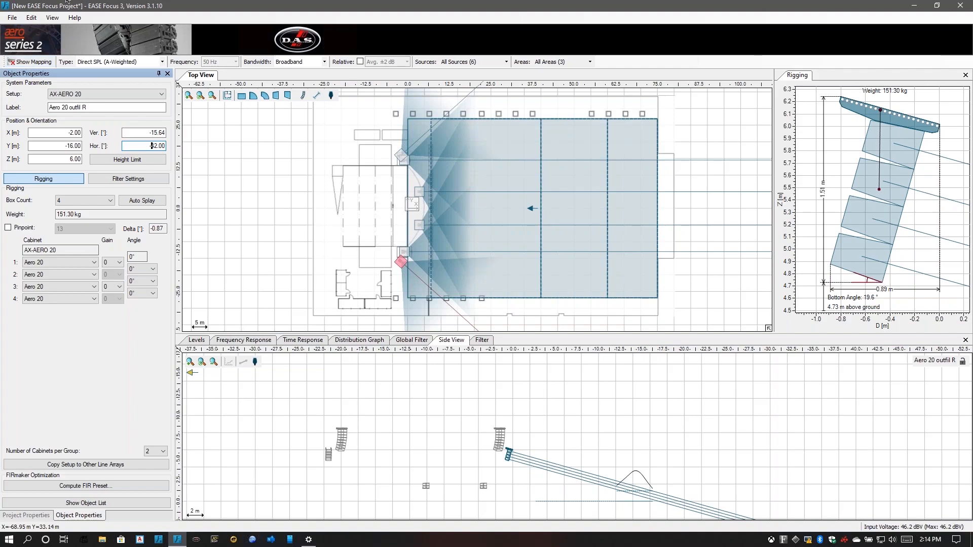
{"action": "left_click", "coordinate": [33, 63]}
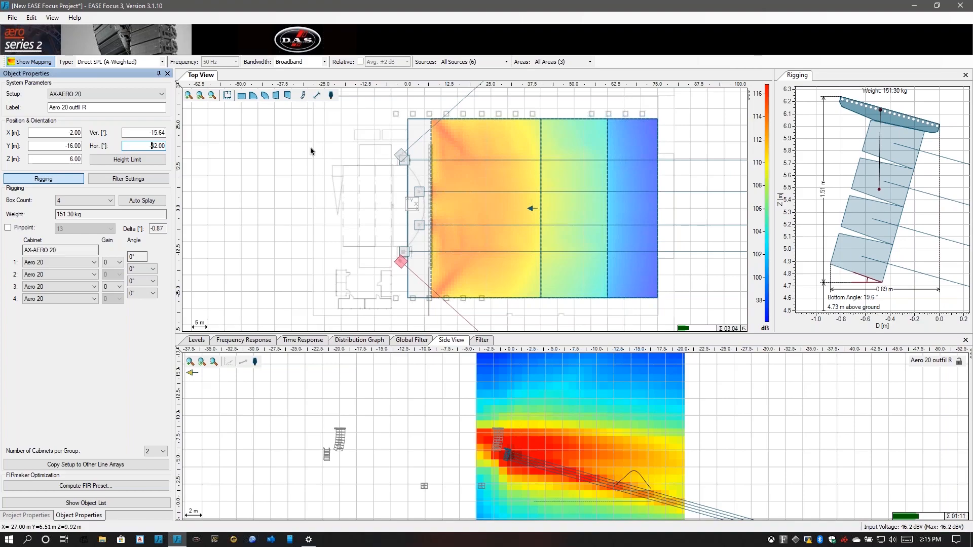
{"action": "key", "text": "Num_Lock"}
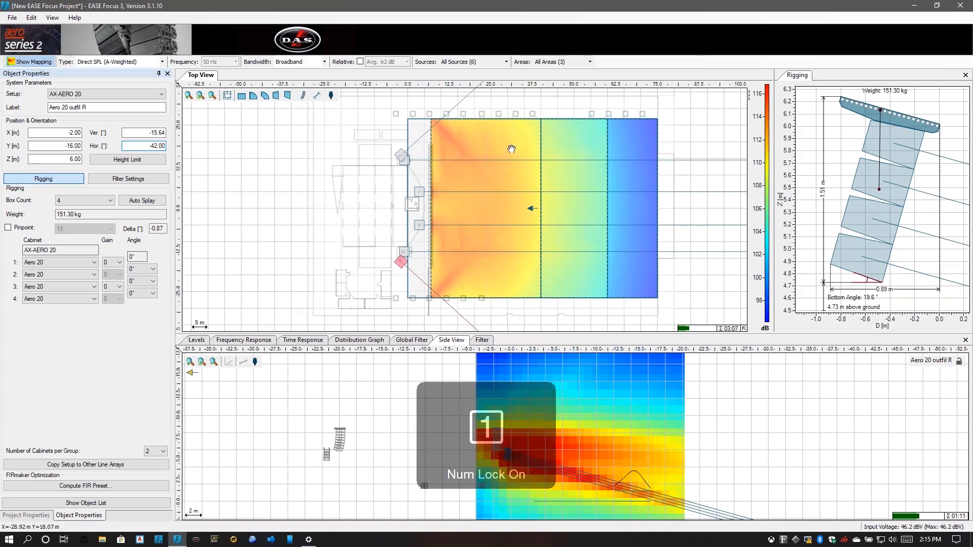
- Move the audience zone away from the stage to about X 50 m, Y 16.9 m
{"action": "left_click", "coordinate": [508, 148]}
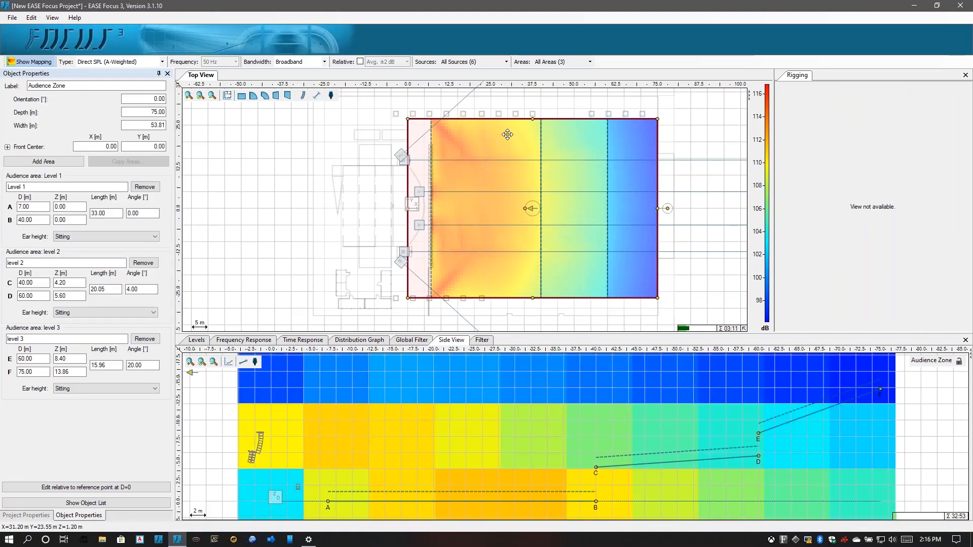
{"action": "mouse_move", "coordinate": [507, 134]}
{"action": "left_mouse_down"}
{"action": "mouse_move", "coordinate": [544, 142]}
{"action": "mouse_move", "coordinate": [485, 118]}
{"action": "mouse_move", "coordinate": [459, 123]}
{"action": "mouse_move", "coordinate": [505, 135]}
{"action": "left_mouse_up"}
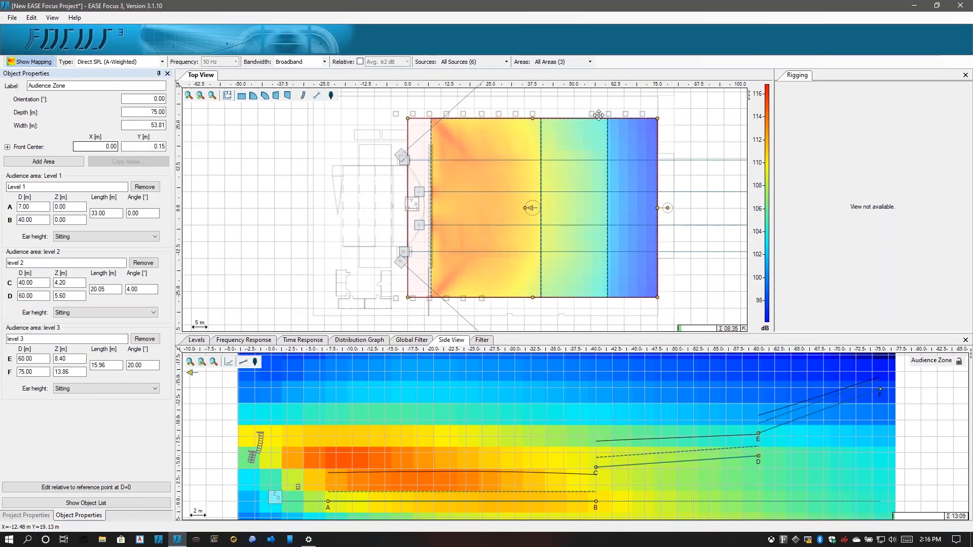
{"action": "left_click_drag", "start_coordinate": [467, 137], "coordinate": [414, 209]}
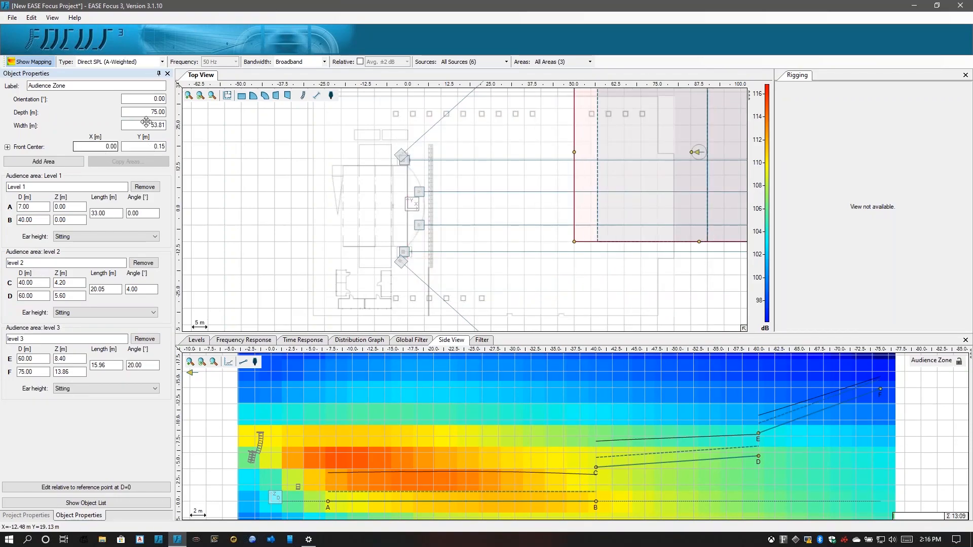
- Set the audience zone's front center to X 0 m and Y 0 m
{"action": "double_click", "coordinate": [111, 149]}
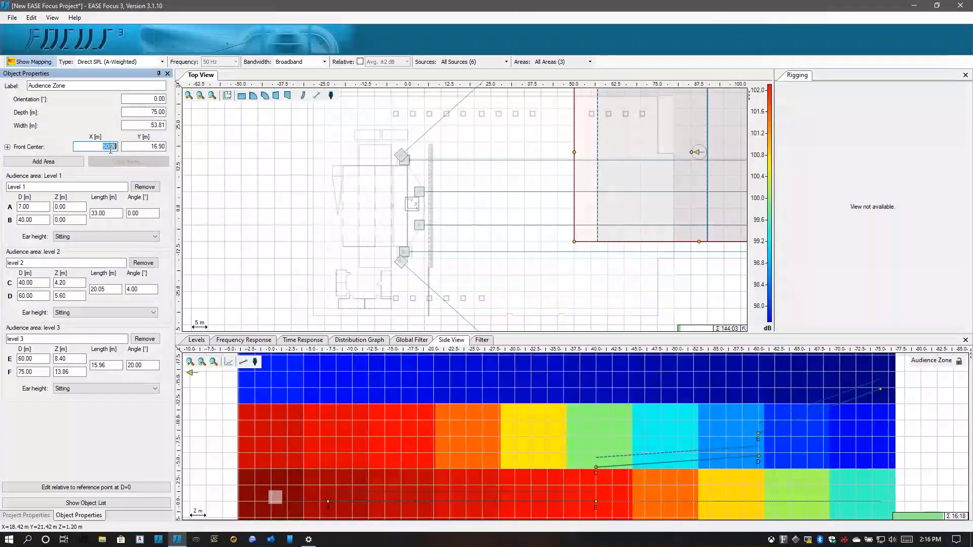
{"action": "key", "text": "BackSpace"}
{"action": "type", "text": "0"}
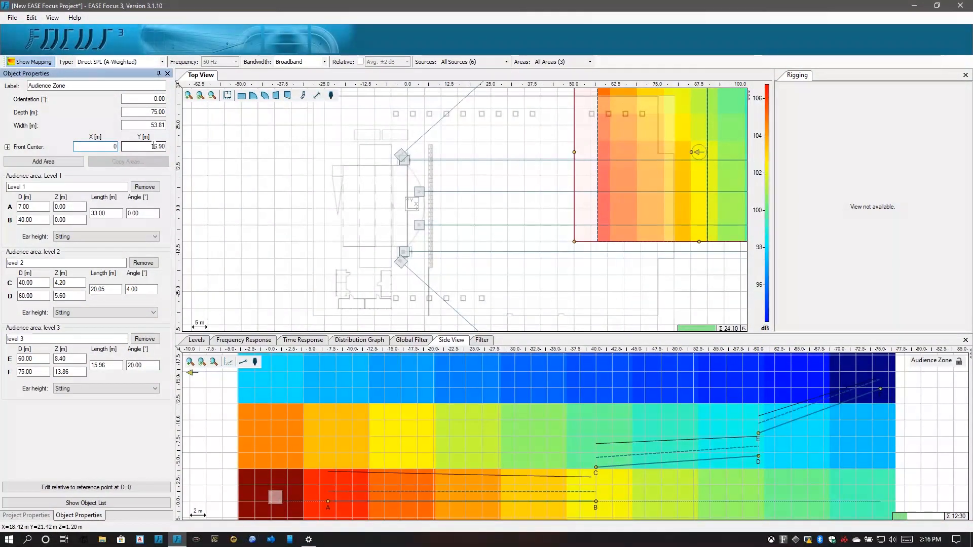
{"action": "double_click", "coordinate": [169, 149]}
{"action": "key", "text": "BackSpace"}
{"action": "type", "text": "0"}
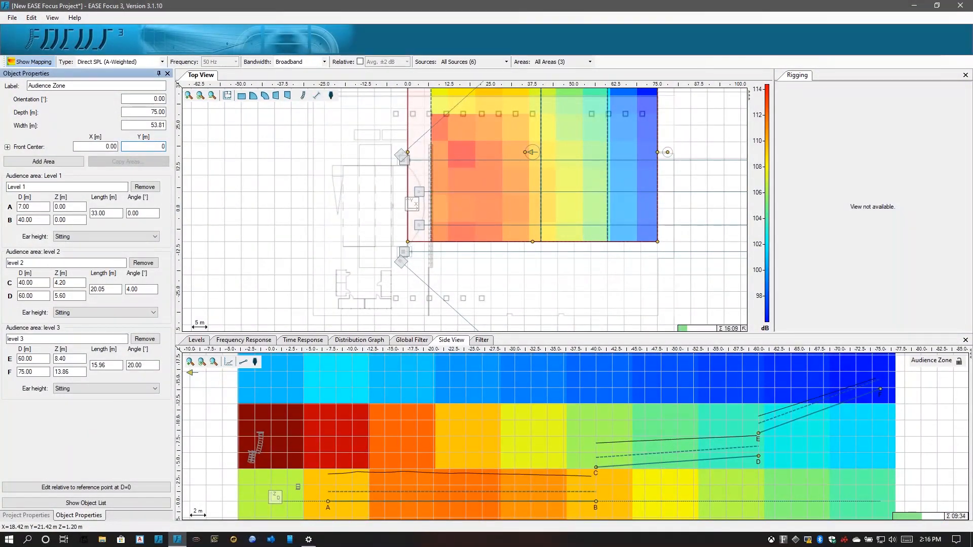
{"action": "key", "text": "Return"}
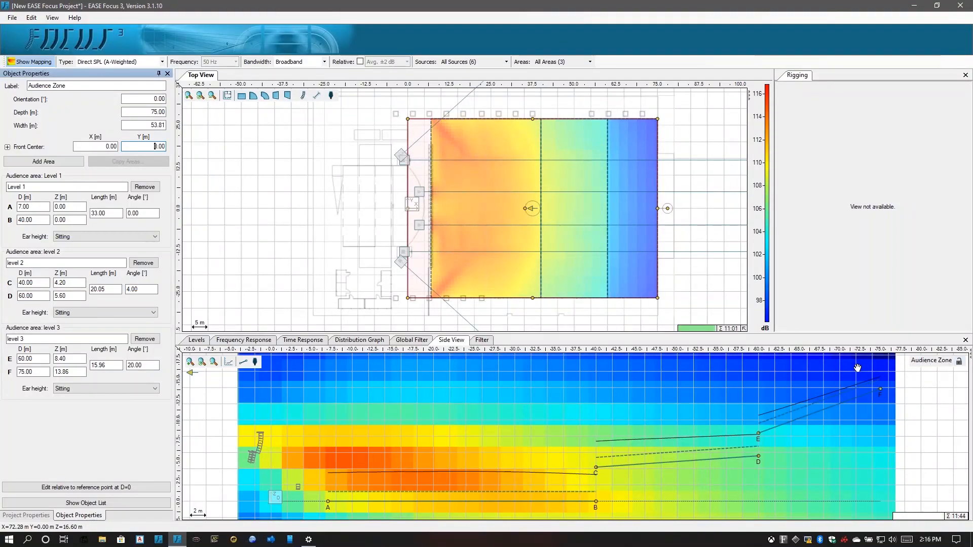
- Lock the side view to the Aero 20 front fill at Y 5 m and inspect the neighbouring outfill and main arrays
{"action": "left_click", "coordinate": [419, 192]}
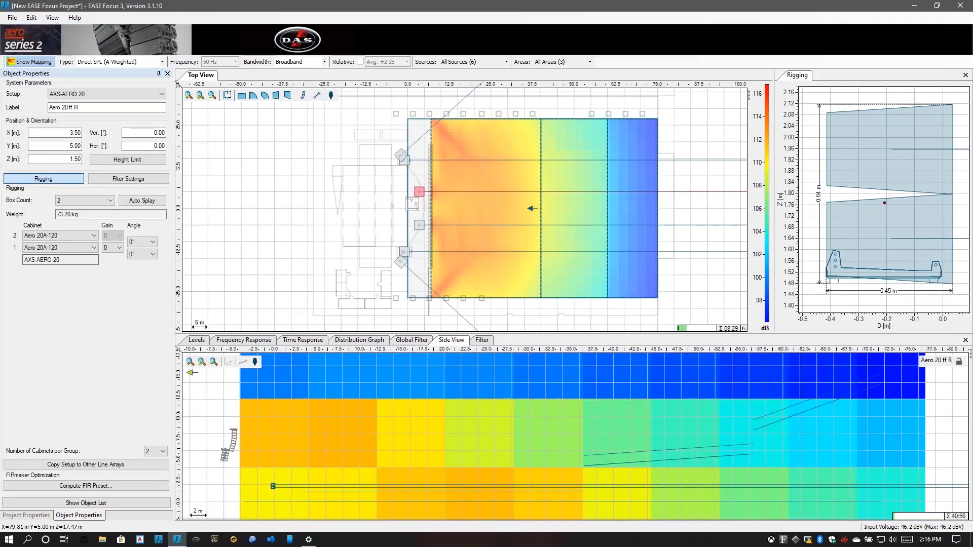
{"action": "left_click", "coordinate": [959, 361]}
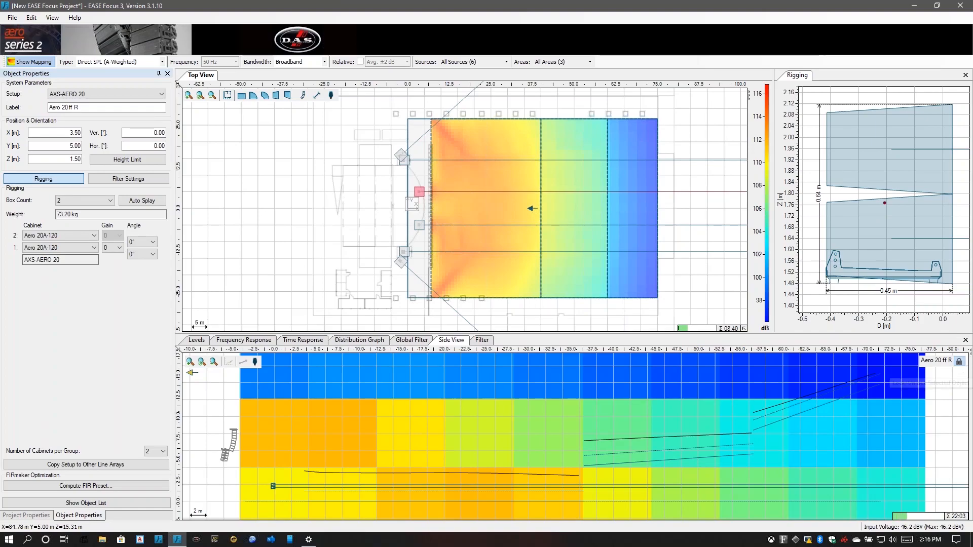
{"action": "left_click", "coordinate": [403, 161]}
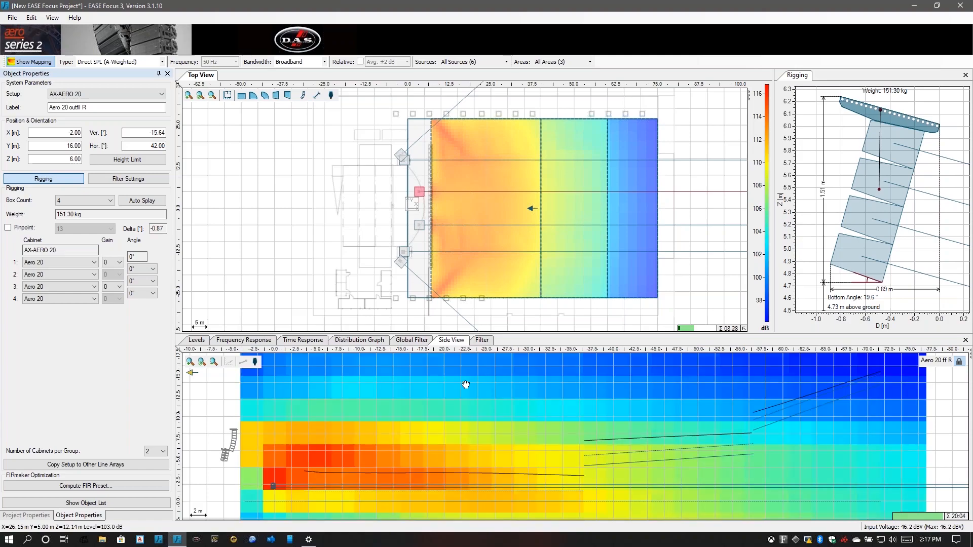
{"action": "left_click", "coordinate": [404, 161]}
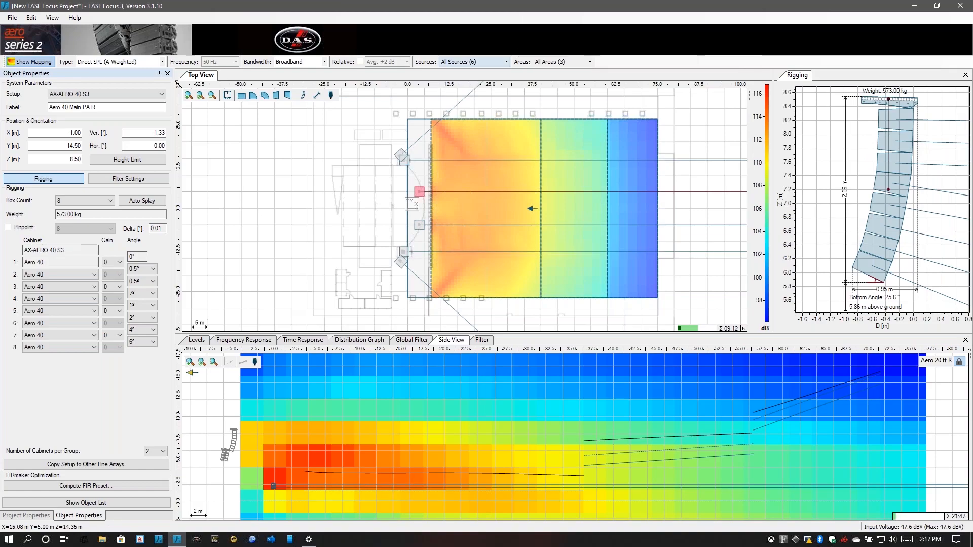
- Limit the mapped sources to only Aero 40 Main PA L and unlock the side view
{"action": "left_click", "coordinate": [481, 62]}
{"action": "left_click", "coordinate": [481, 74]}
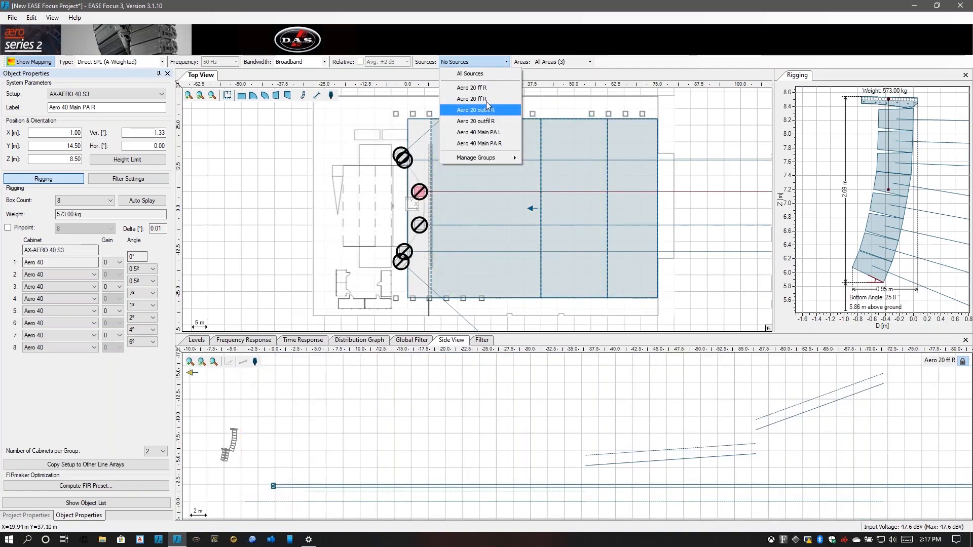
{"action": "left_click", "coordinate": [500, 133]}
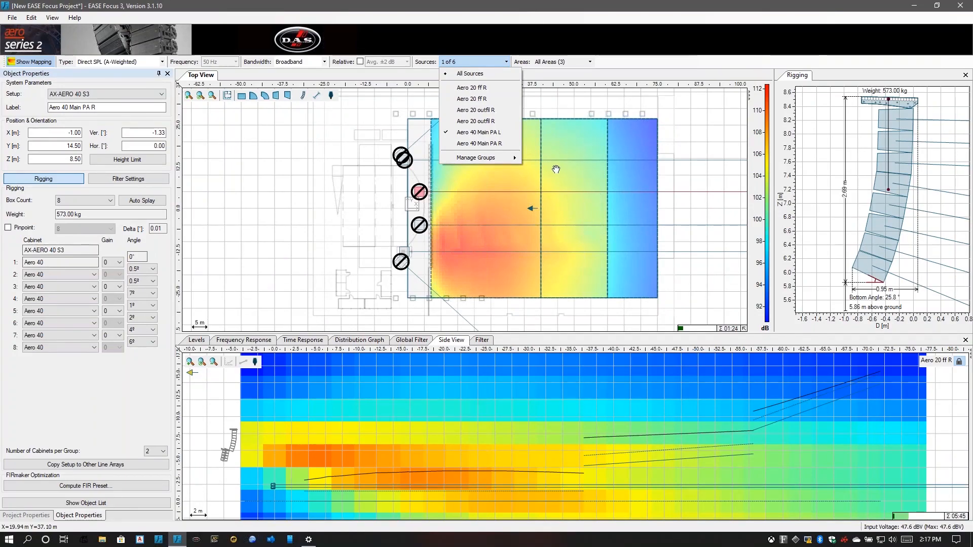
{"action": "left_click", "coordinate": [685, 90]}
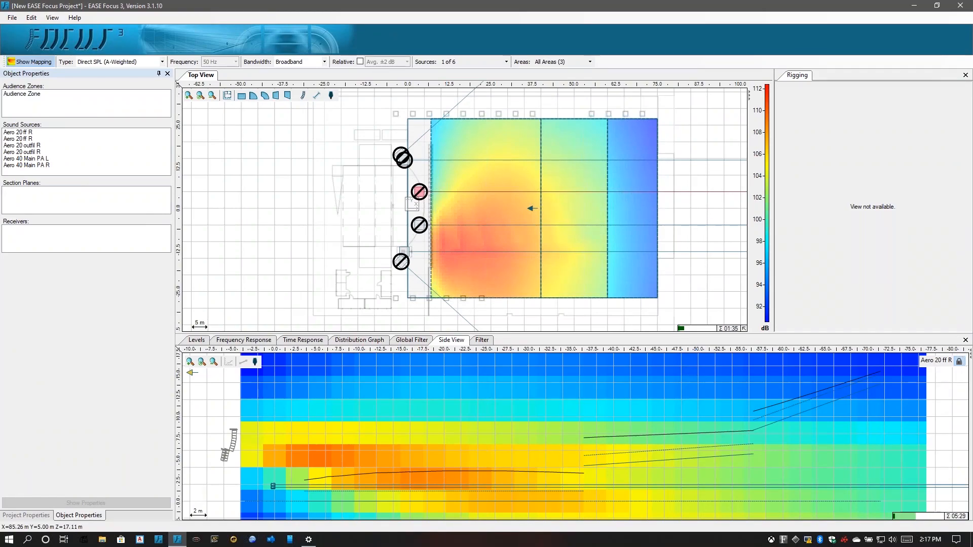
{"action": "left_click", "coordinate": [960, 362]}
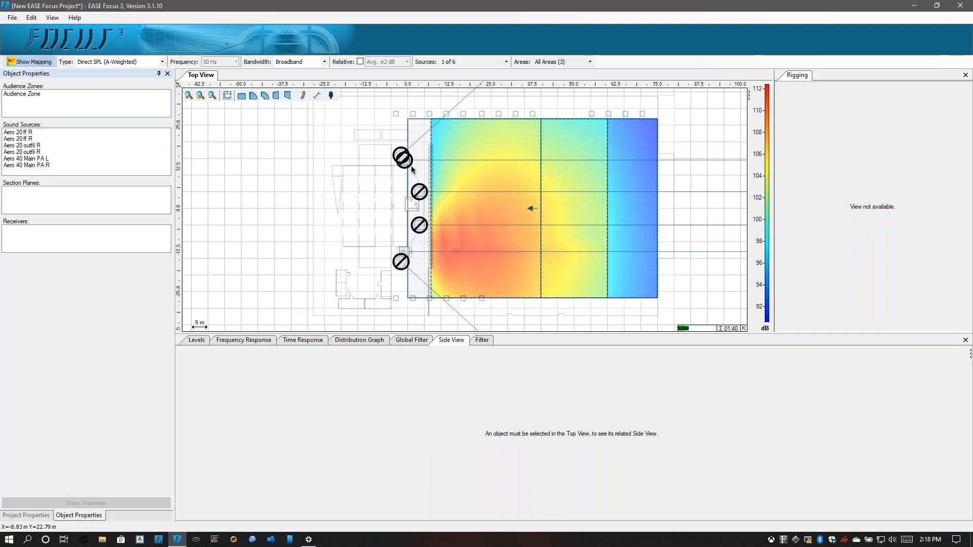
{"action": "key", "text": "Num_Lock"}
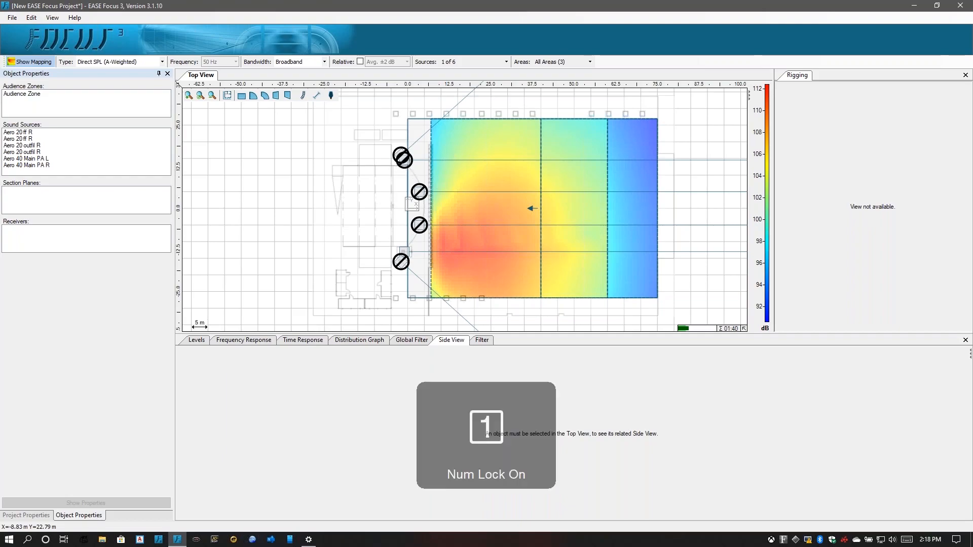
- Select Aero 40 Main PA R and add it to the mapped sources
{"action": "left_click", "coordinate": [587, 164]}
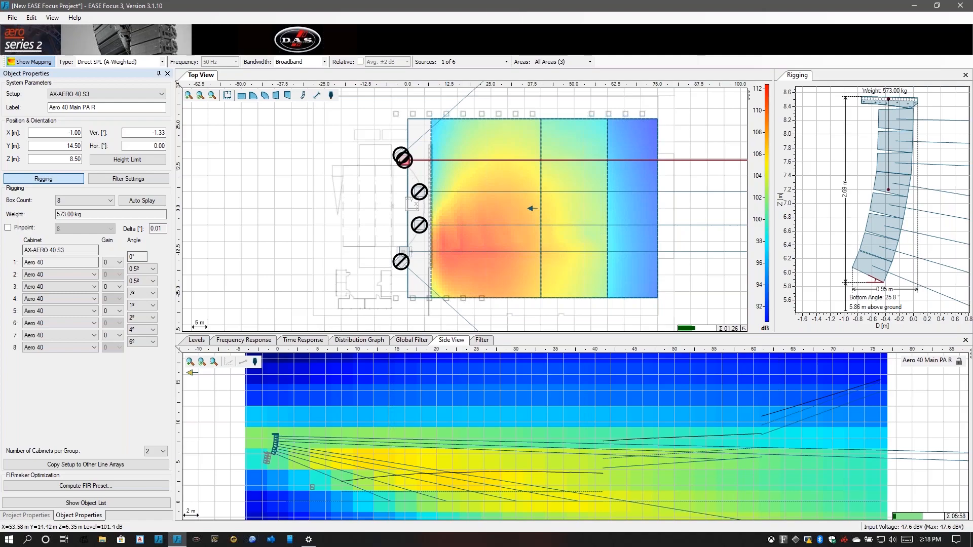
{"action": "left_click", "coordinate": [455, 62]}
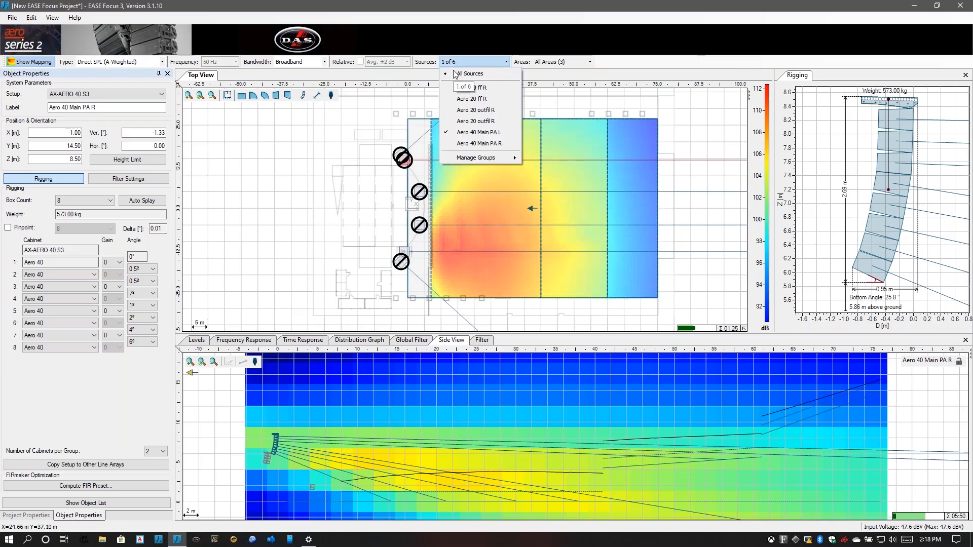
{"action": "left_click", "coordinate": [468, 143]}
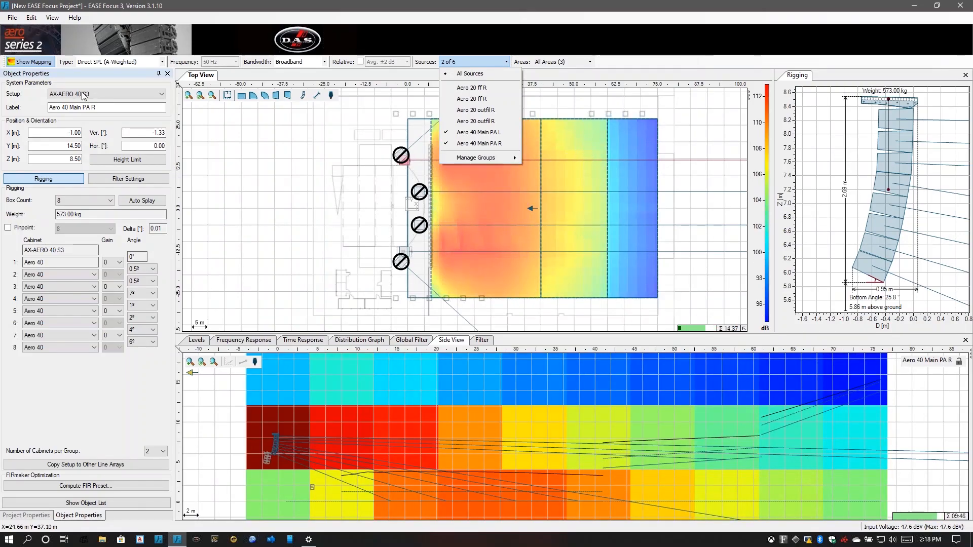
- Turn off the mapping and rotate Aero 40 Main PA R inward to a horizontal angle of about -18.7°
{"action": "left_click", "coordinate": [35, 66]}
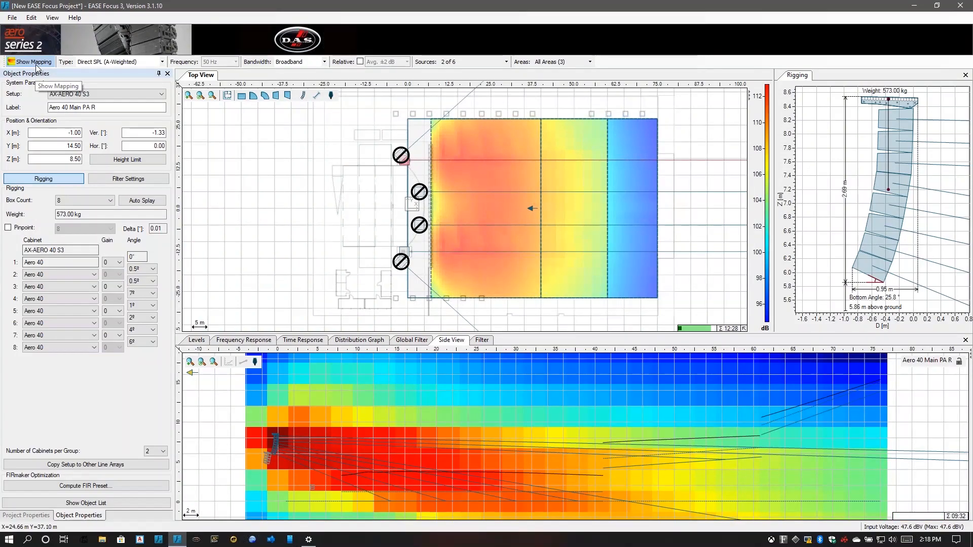
{"action": "left_click", "coordinate": [35, 66]}
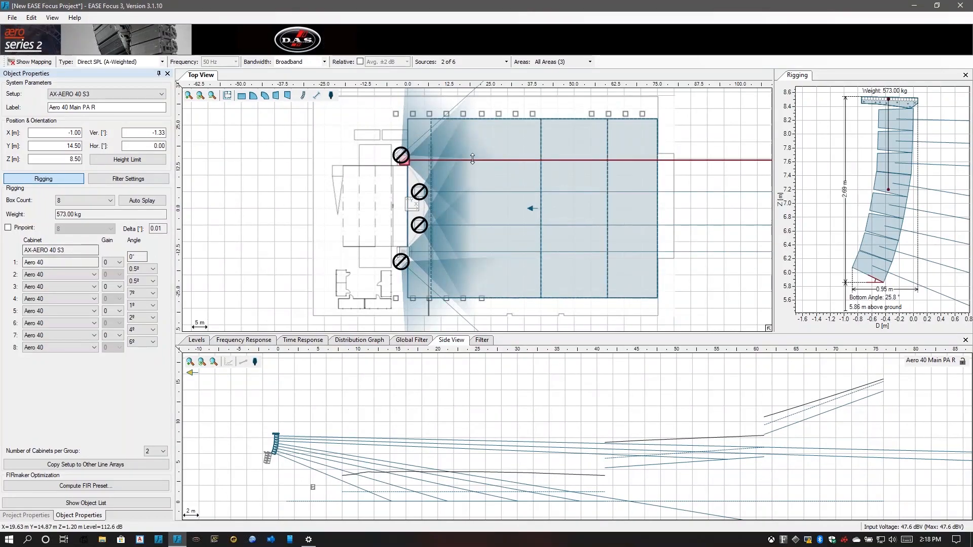
{"action": "left_click_drag", "start_coordinate": [472, 162], "coordinate": [464, 180]}
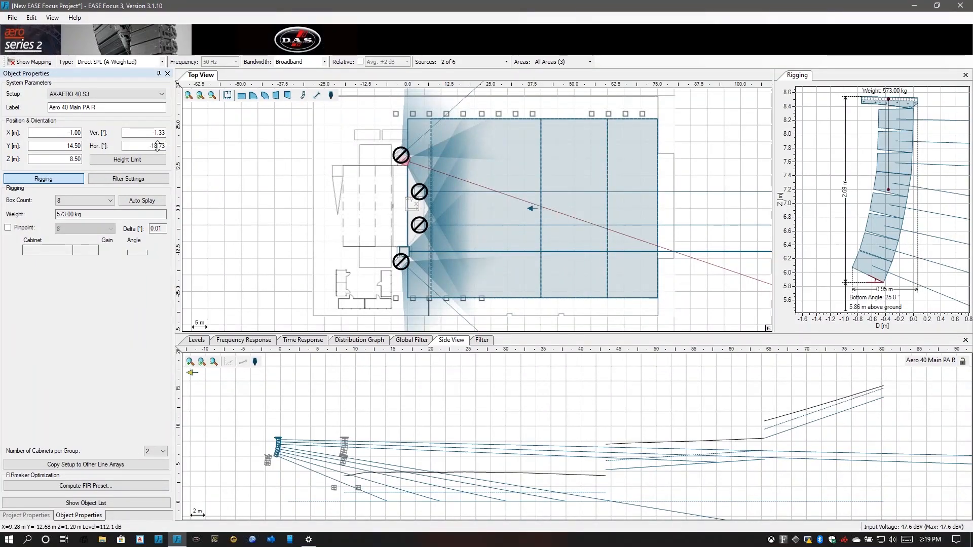
- Set the horizontal angle of Aero 40 Main PA L to 18.7°
{"action": "double_click", "coordinate": [163, 146]}
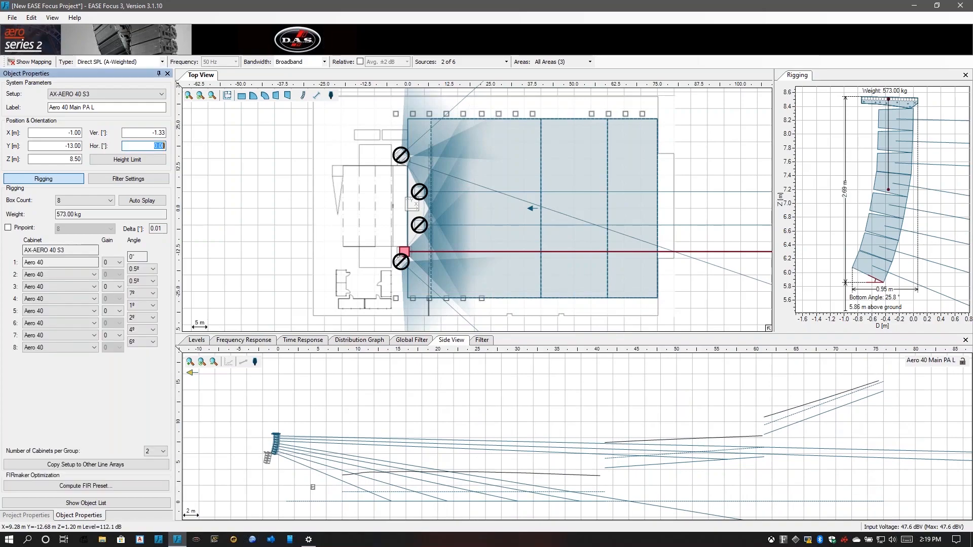
{"action": "key", "text": "BackSpace"}
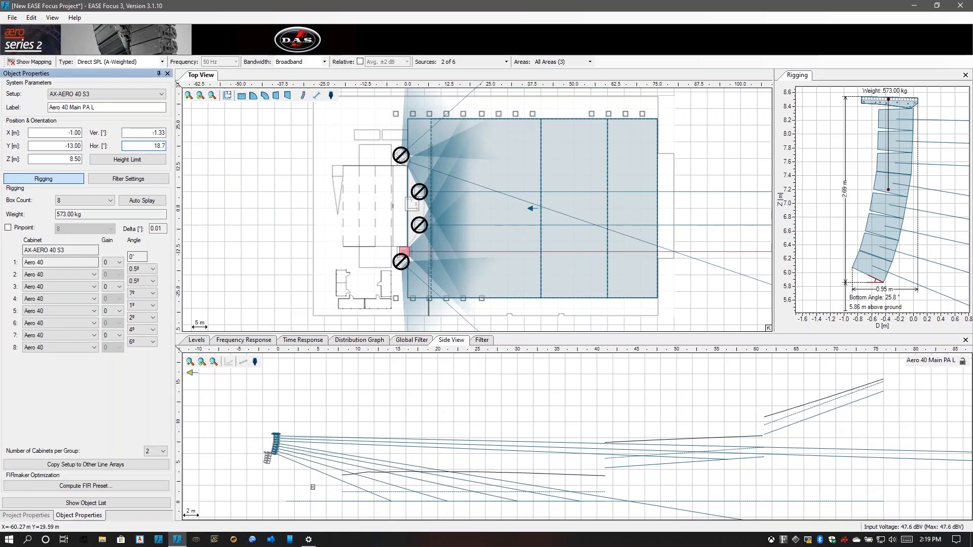
{"action": "type", "text": "1"}
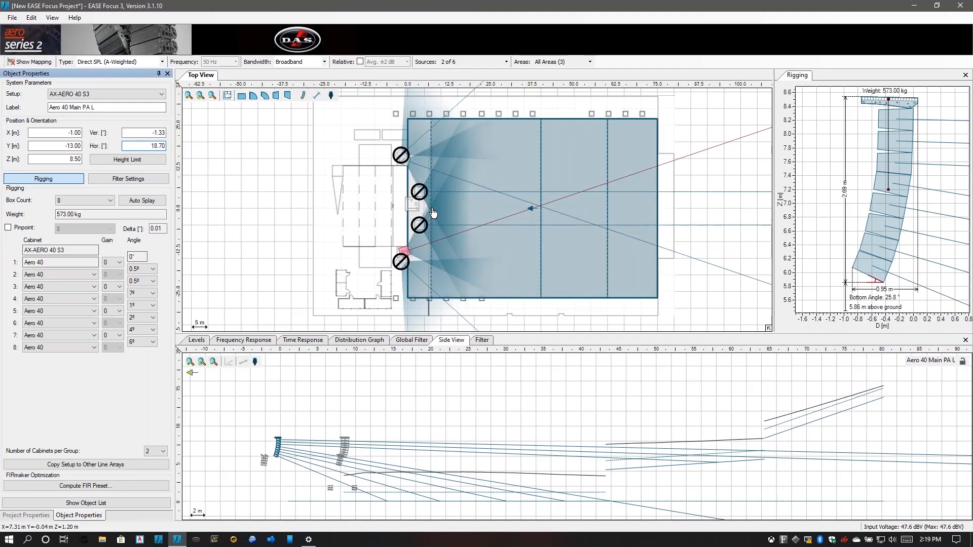
- Map the SPL of both Aero 40 mains, then rotate Aero 40 Main PA R to a horizontal angle of about 1.4°
{"action": "left_click", "coordinate": [472, 62]}
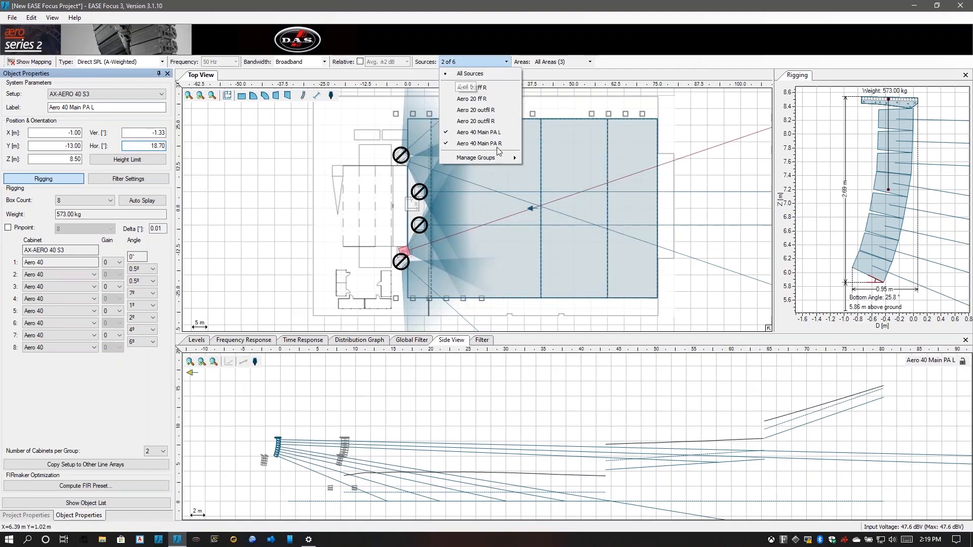
{"action": "left_click", "coordinate": [39, 63]}
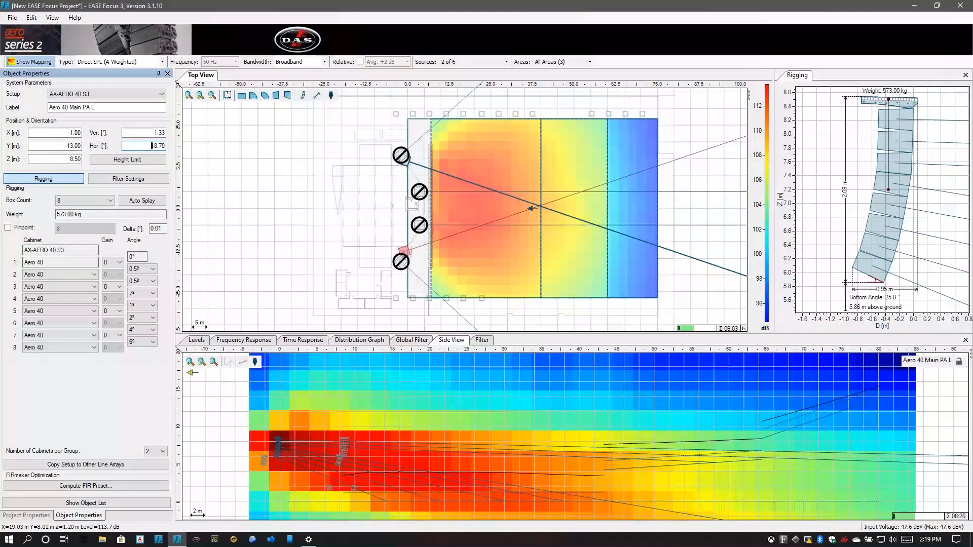
{"action": "left_click", "coordinate": [470, 168]}
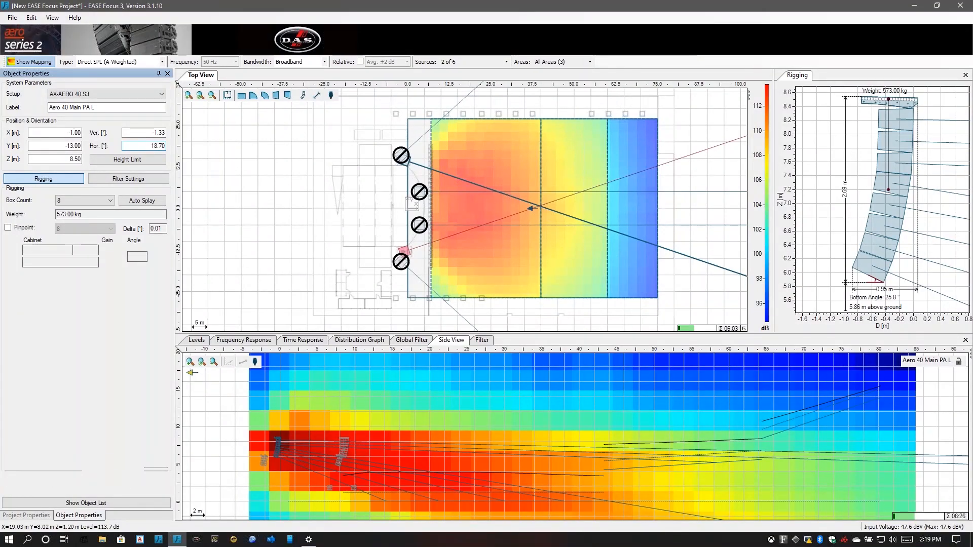
{"action": "left_click_drag", "start_coordinate": [471, 182], "coordinate": [474, 159]}
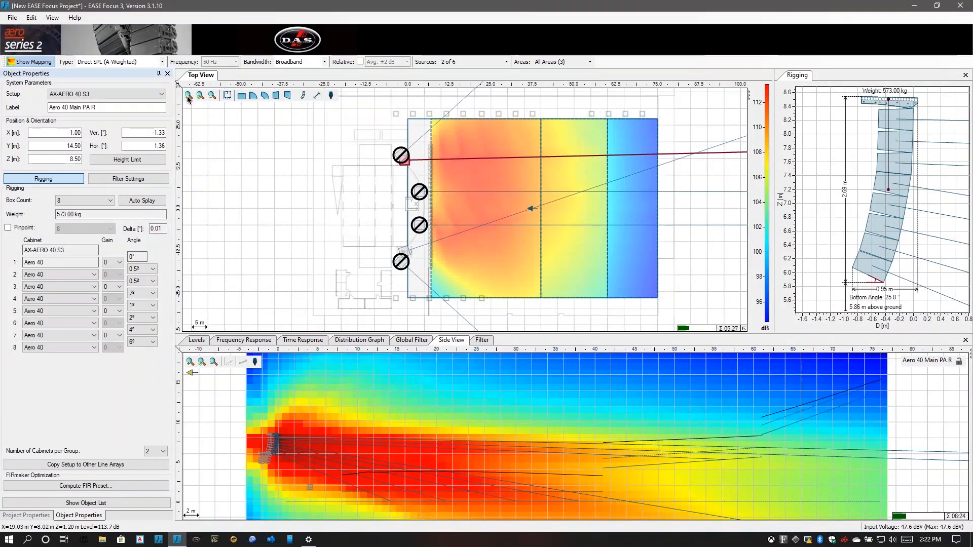
- Examine the mapped SPL coverage of the two mains over the audience zone more closely in the top view
{"action": "key", "text": "Num_Lock"}
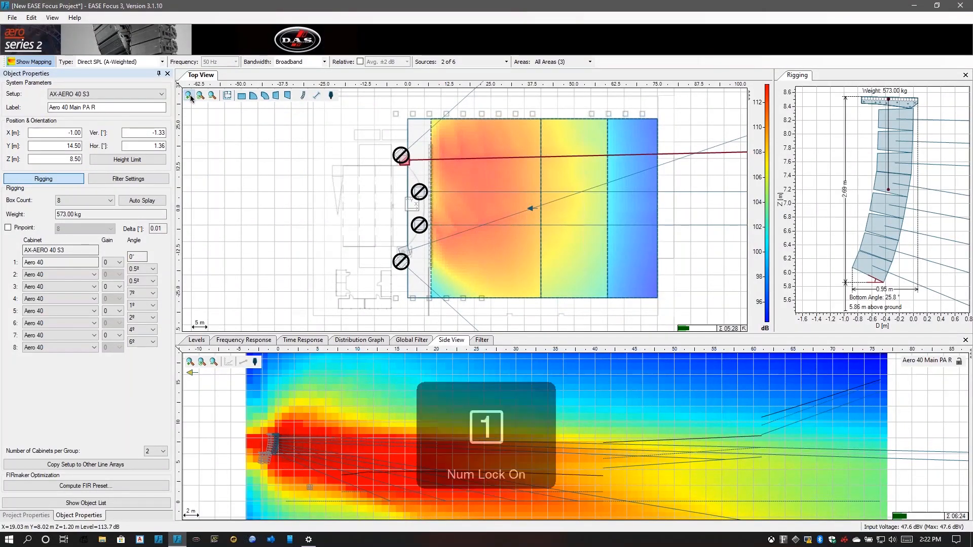
{"action": "left_click", "coordinate": [189, 96]}
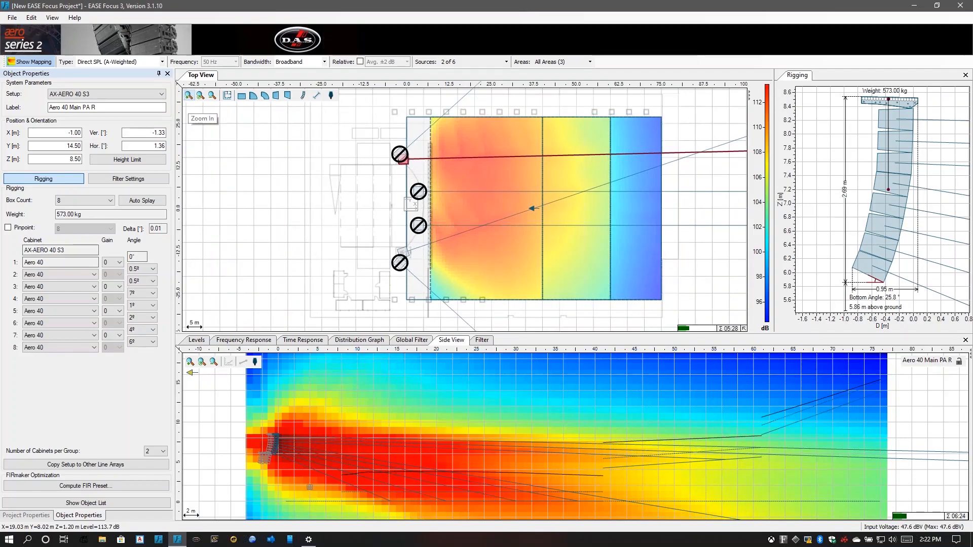
{"action": "left_click", "coordinate": [189, 96]}
{"action": "left_click", "coordinate": [189, 96]}
{"action": "left_click", "coordinate": [189, 96]}
{"action": "left_click", "coordinate": [189, 96]}
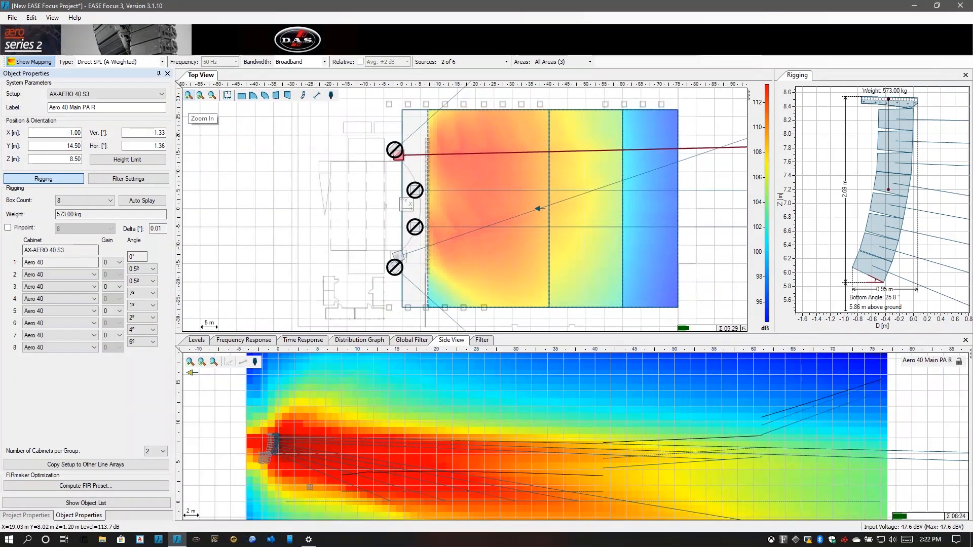
{"action": "left_click", "coordinate": [189, 96]}
{"action": "left_click", "coordinate": [189, 97]}
{"action": "left_click", "coordinate": [188, 97]}
{"action": "left_click", "coordinate": [188, 96]}
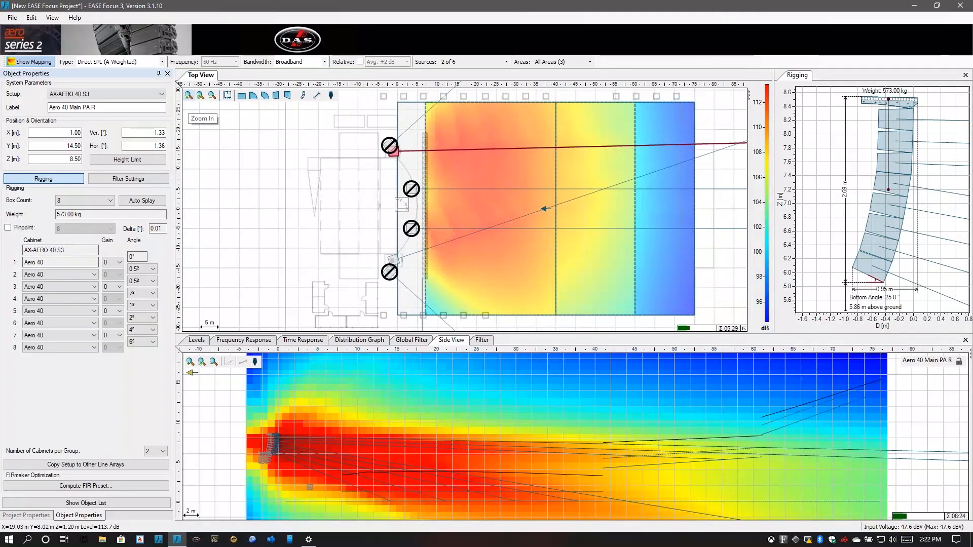
{"action": "left_click", "coordinate": [189, 96]}
{"action": "left_click", "coordinate": [189, 96]}
{"action": "left_click", "coordinate": [188, 96]}
{"action": "left_click", "coordinate": [188, 96]}
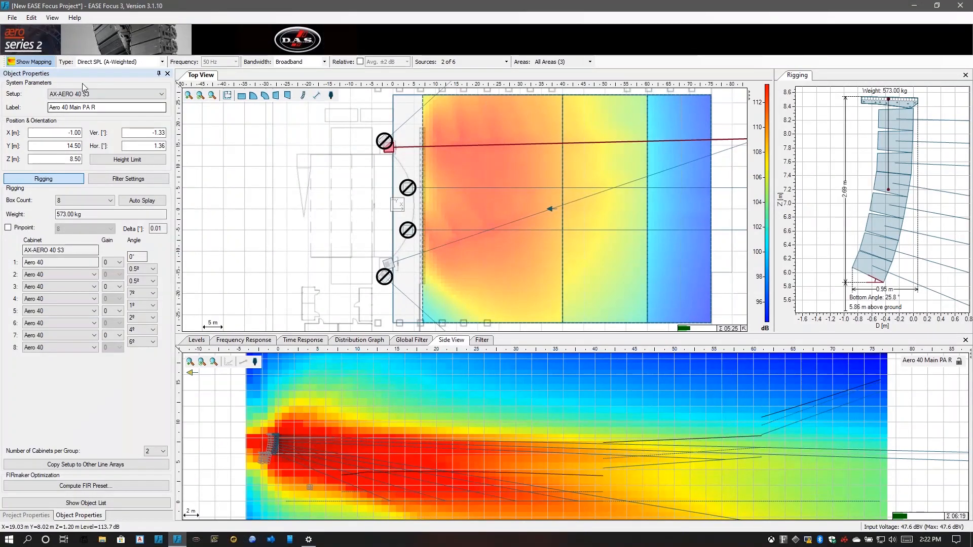
- Turn off the mapping and inspect the stage, loudspeaker positions and whole audience zone in the top view
{"action": "left_click", "coordinate": [35, 62]}
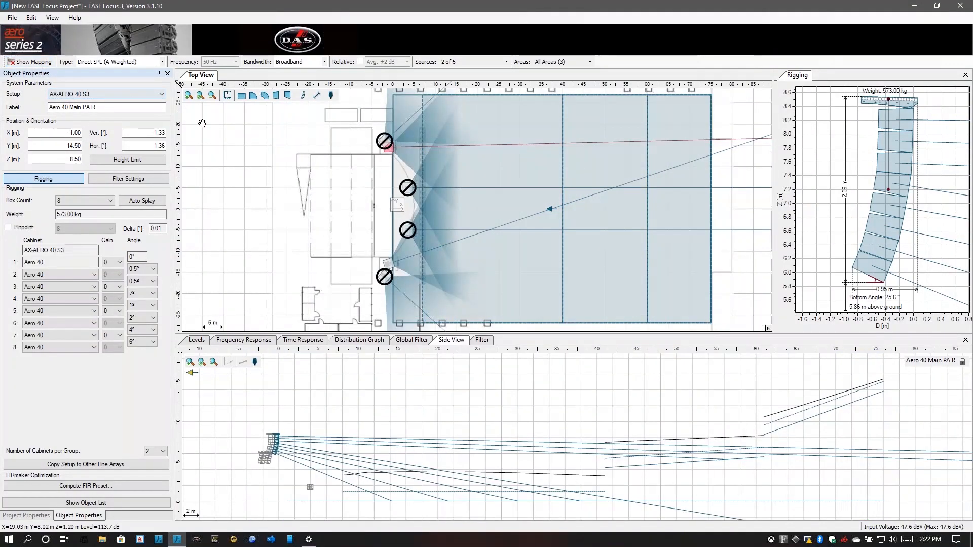
{"action": "scroll", "coordinate": [286, 163], "scroll_direction": "up", "scroll_amount": 2}
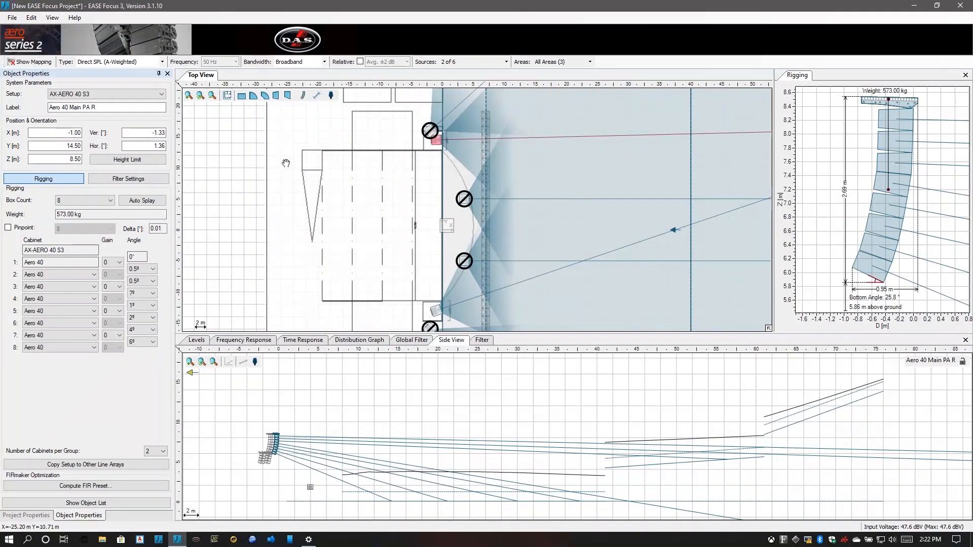
{"action": "scroll", "coordinate": [286, 163], "scroll_direction": "up", "scroll_amount": 2}
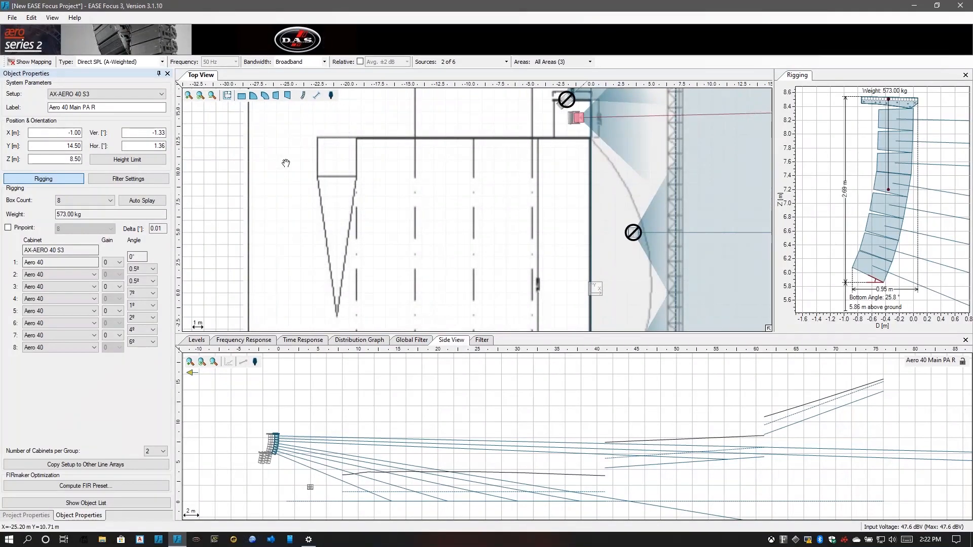
{"action": "scroll", "coordinate": [286, 163], "scroll_direction": "up", "scroll_amount": 3}
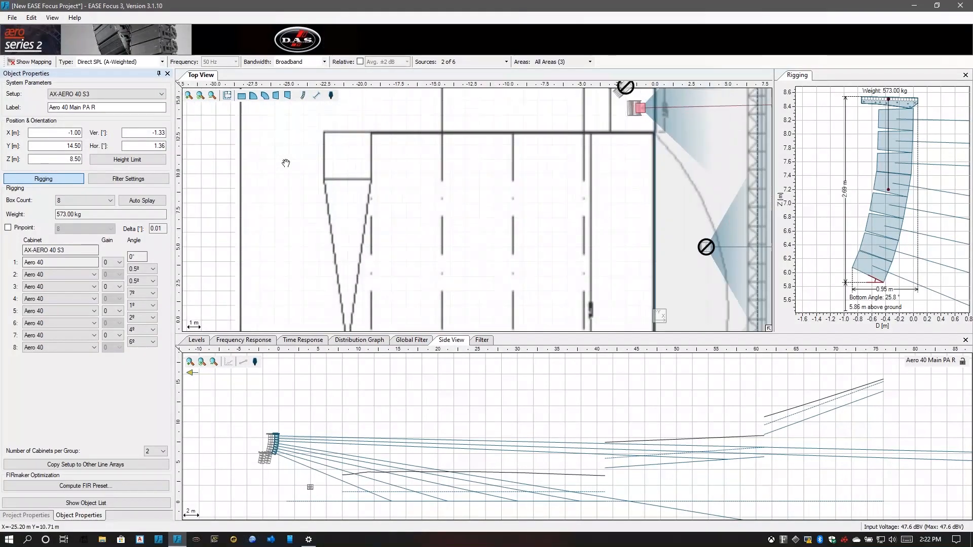
{"action": "scroll", "coordinate": [286, 163], "scroll_direction": "down", "scroll_amount": 4}
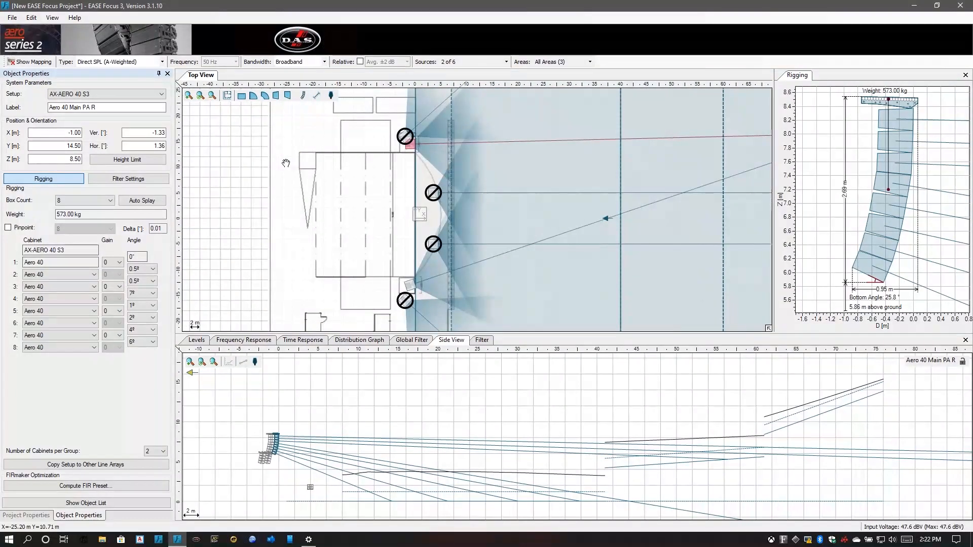
{"action": "scroll", "coordinate": [286, 163], "scroll_direction": "up", "scroll_amount": 1}
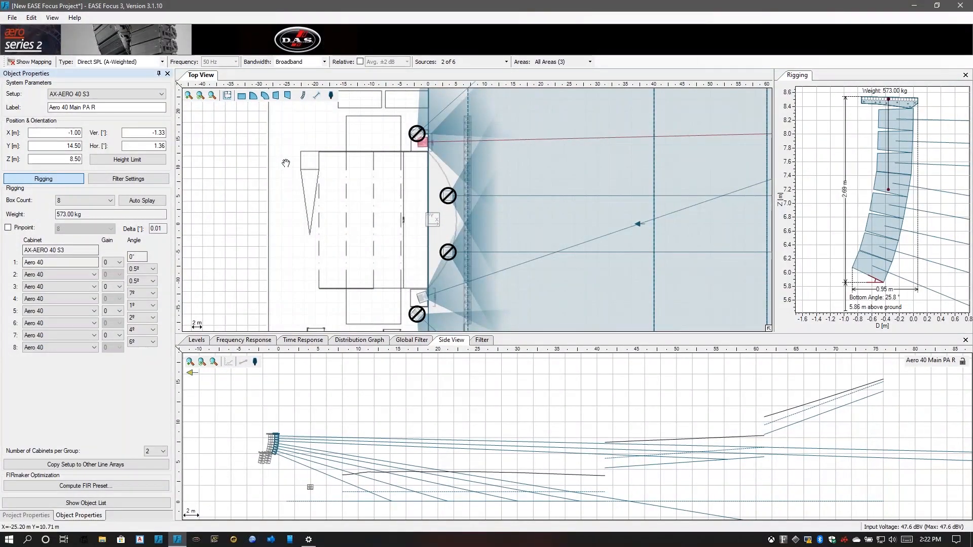
{"action": "scroll", "coordinate": [286, 163], "scroll_direction": "down", "scroll_amount": 3}
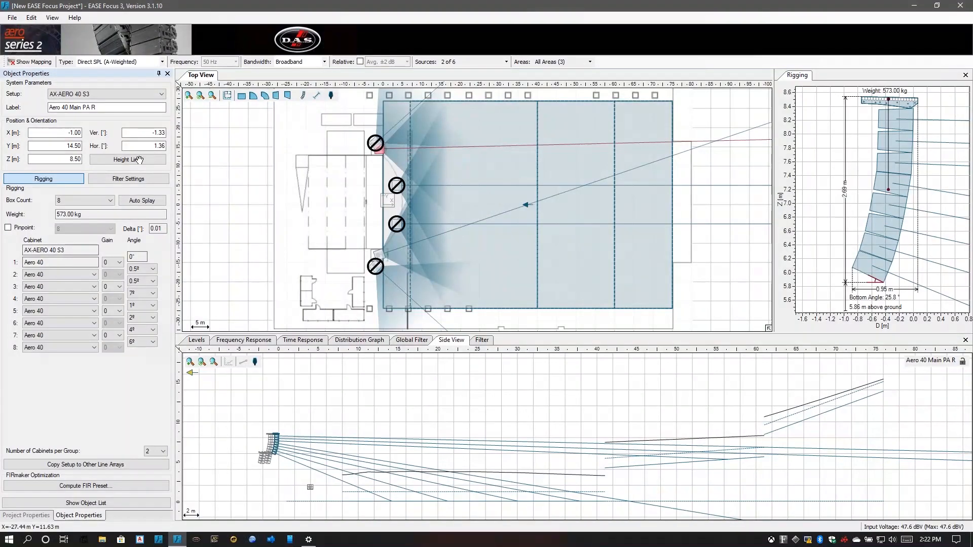
{"action": "left_click", "coordinate": [200, 97]}
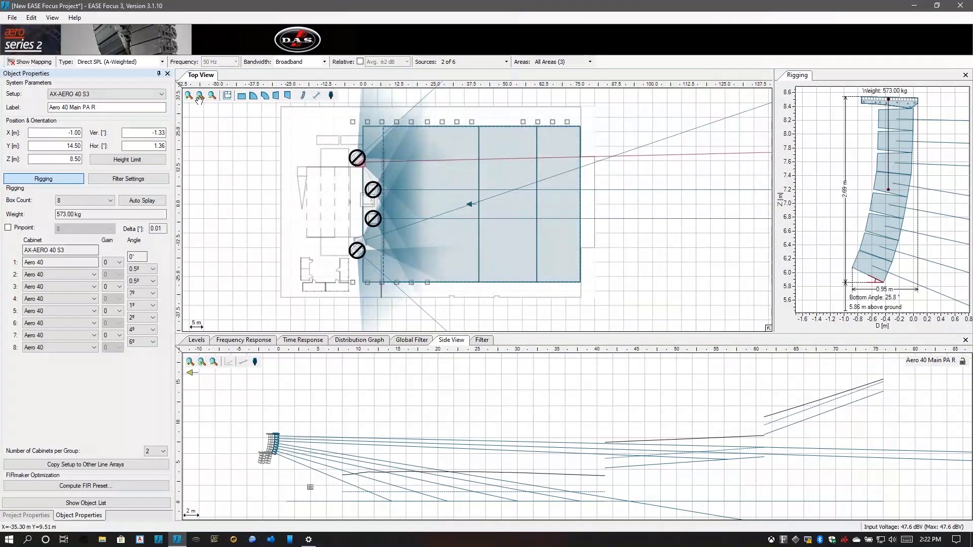
{"action": "scroll", "coordinate": [374, 164], "scroll_direction": "up", "scroll_amount": 2}
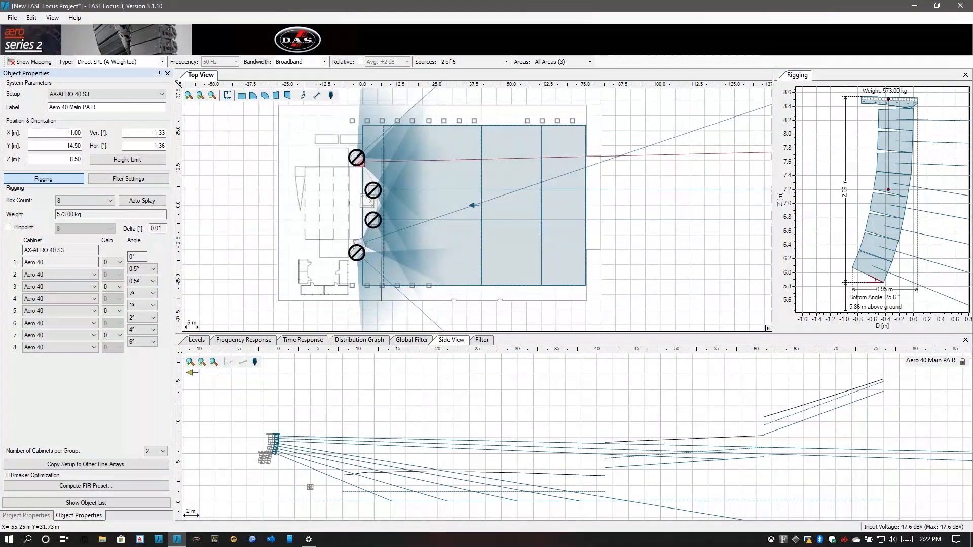
{"action": "scroll", "coordinate": [363, 176], "scroll_direction": "up", "scroll_amount": 2}
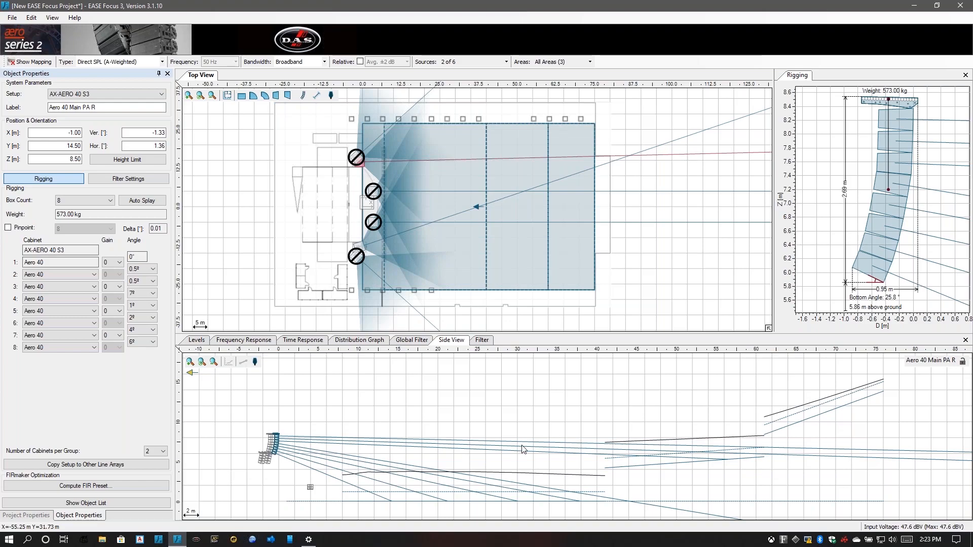
- Re-aim cabinets 3, 4 and 5 of Aero 40 Main PA R in the side view to splay angles of 1°, 6° and 1.5°
{"action": "key", "text": "Num_Lock"}
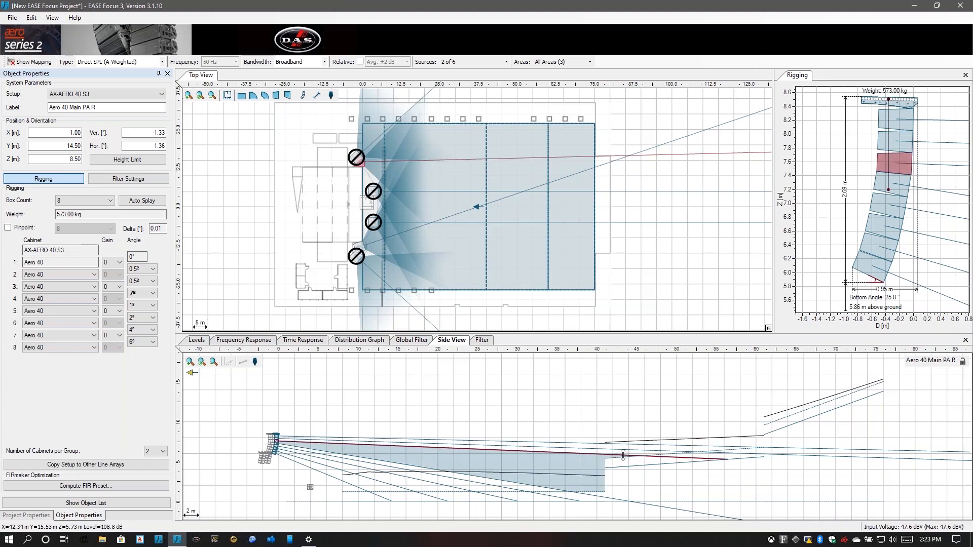
{"action": "left_click_drag", "start_coordinate": [622, 455], "coordinate": [591, 494]}
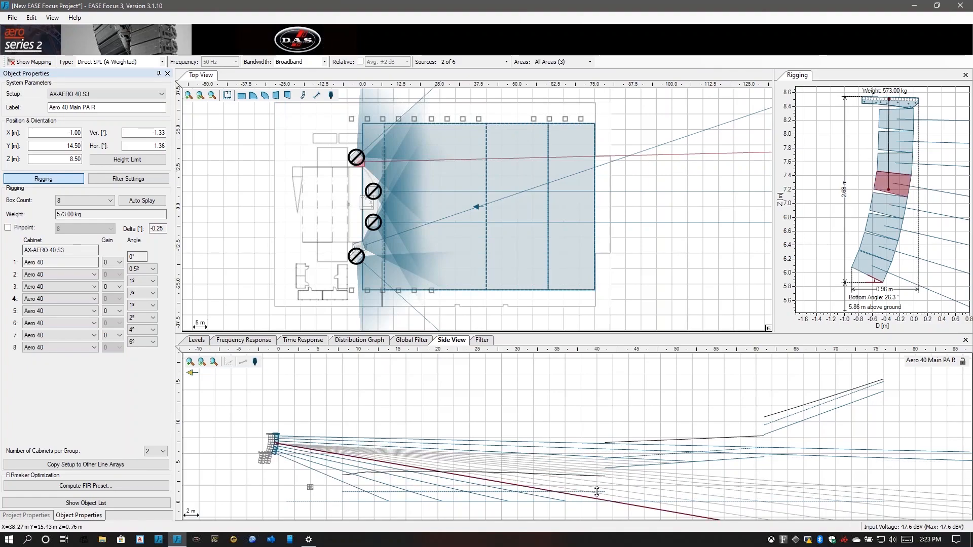
{"action": "left_click_drag", "start_coordinate": [596, 491], "coordinate": [599, 494]}
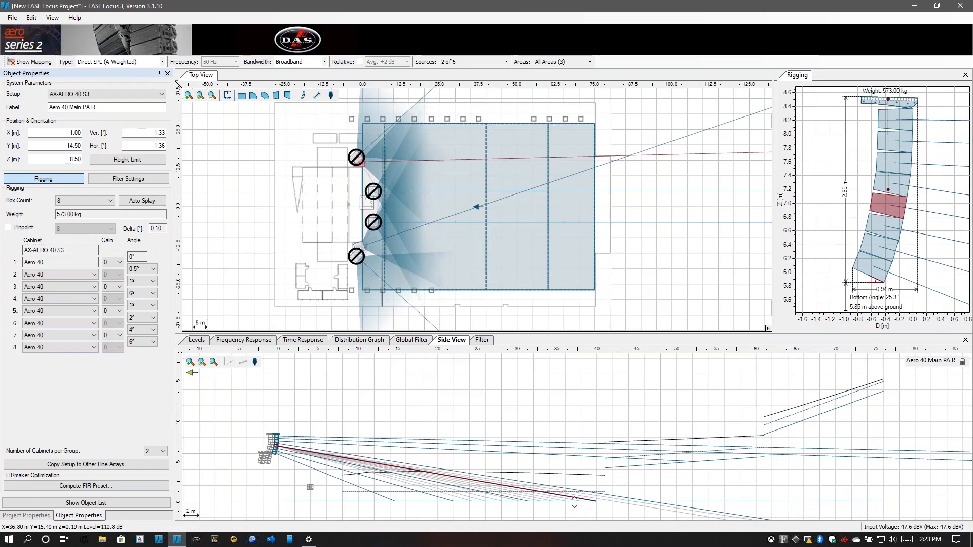
{"action": "left_click_drag", "start_coordinate": [574, 499], "coordinate": [574, 500]}
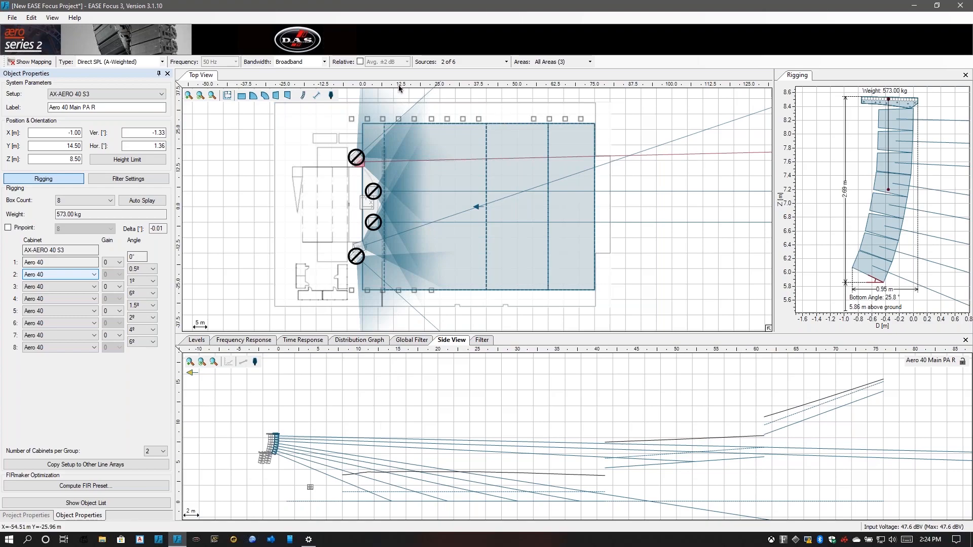
- Draw a straight section plane about 42 m long across the audience zone at X 30 m, angled at -90°
{"action": "key", "text": "Num_Lock"}
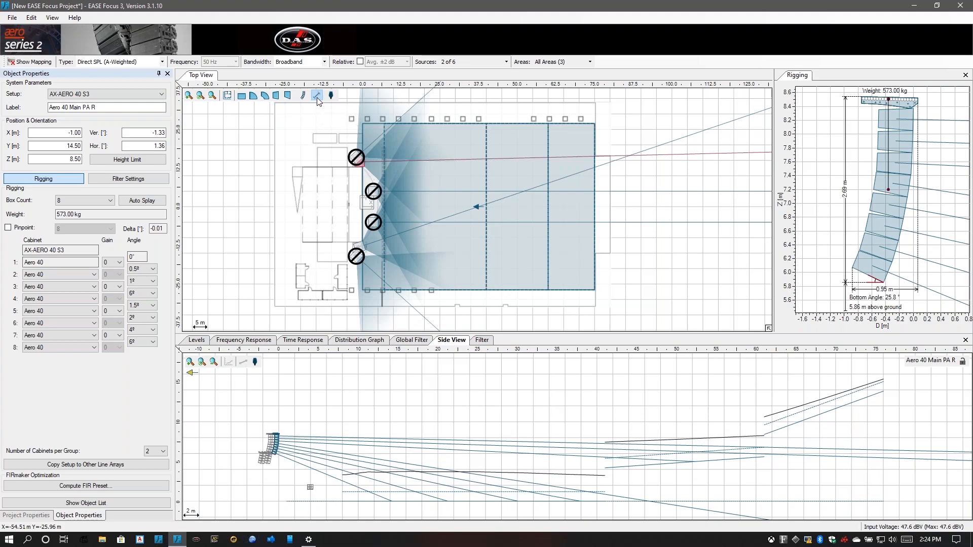
{"action": "left_click", "coordinate": [317, 98]}
{"action": "left_click_drag", "start_coordinate": [453, 146], "coordinate": [451, 275]}
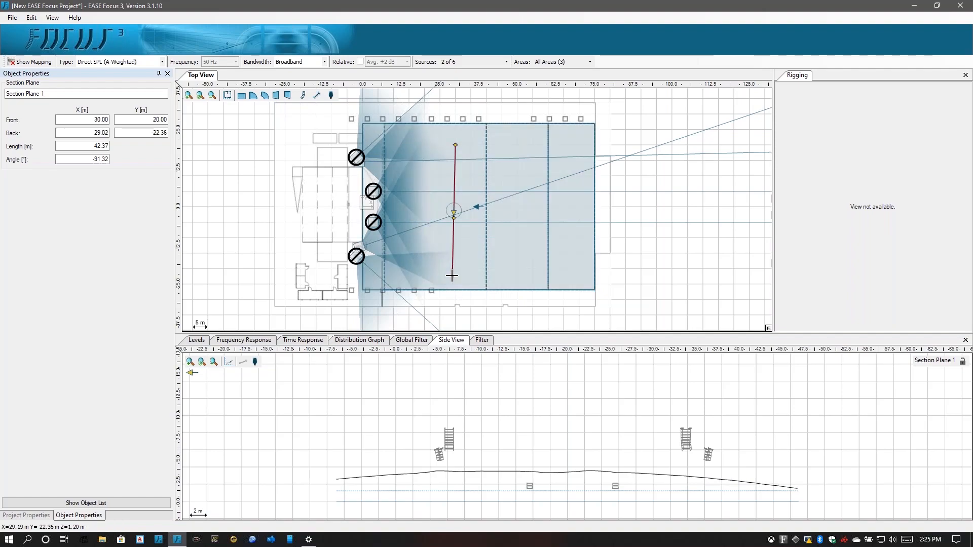
{"action": "left_click_drag", "start_coordinate": [457, 277], "coordinate": [457, 276]}
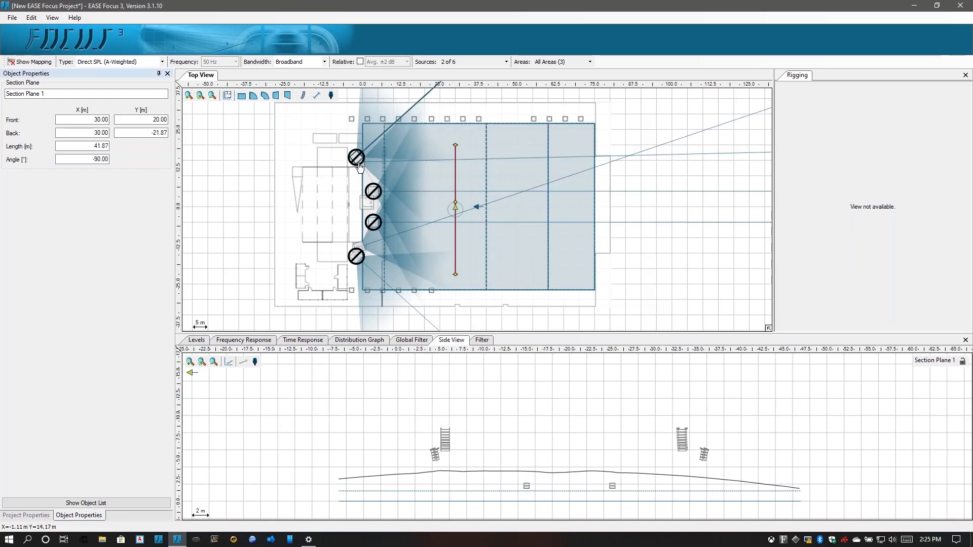
- Compare the side views of Aero 40 Main PA R and the section plane, then lock the side view to the section plane
{"action": "left_click", "coordinate": [362, 169]}
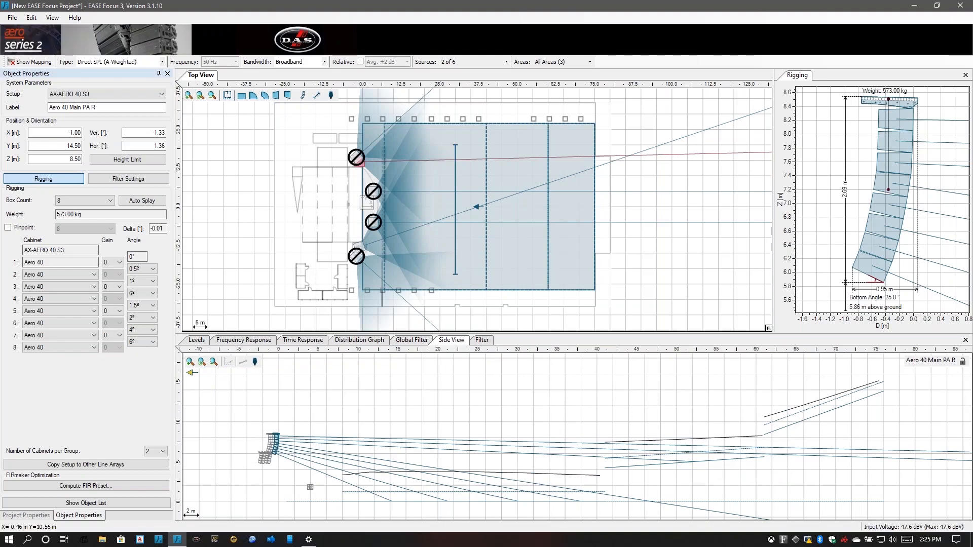
{"action": "left_click", "coordinate": [455, 178]}
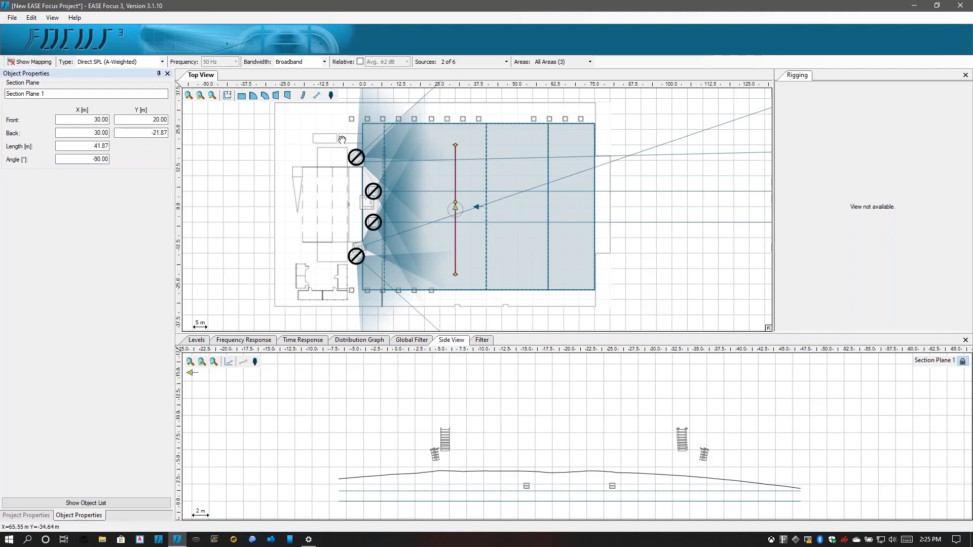
{"action": "left_click", "coordinate": [374, 192]}
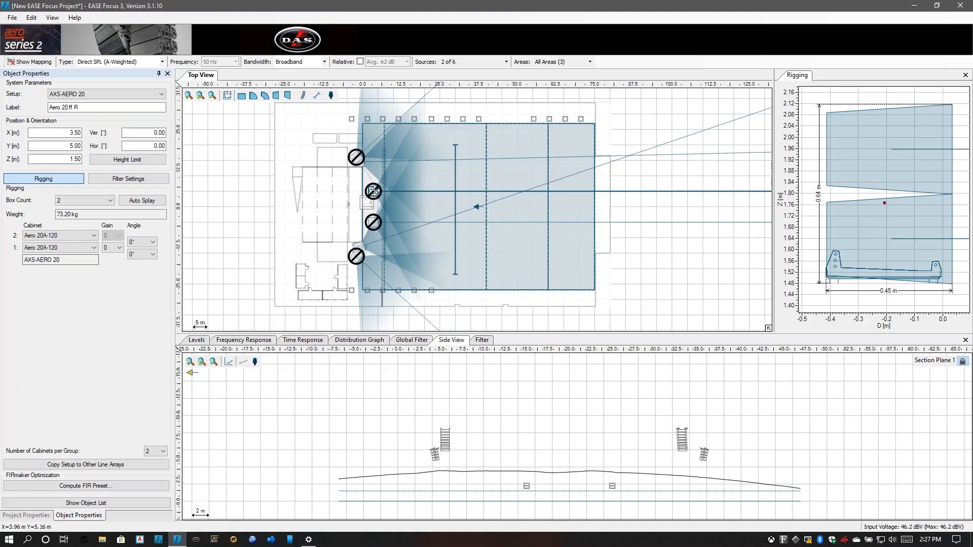
- Set the rear end distance (point F) of the audience zone's level 3 to 70 m
{"action": "left_click", "coordinate": [527, 218]}
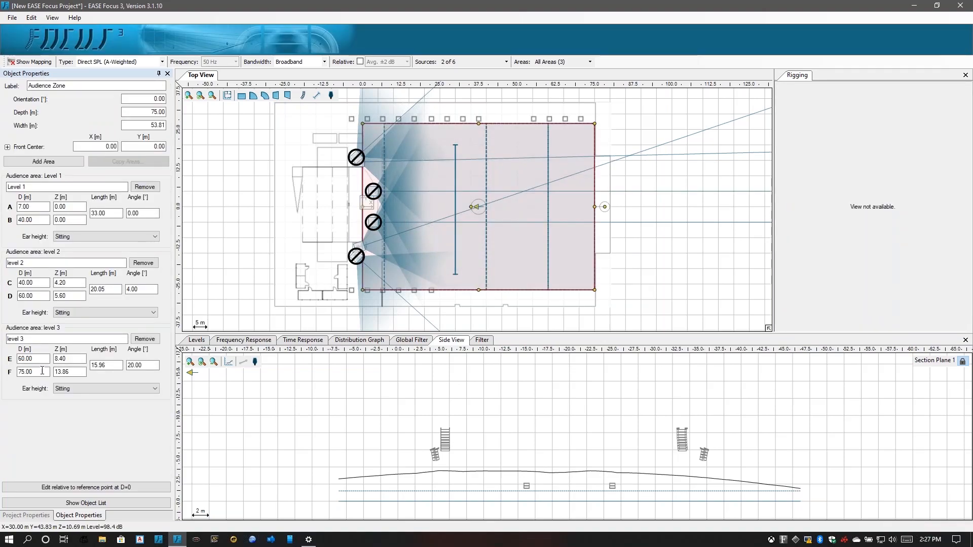
{"action": "left_click", "coordinate": [38, 368]}
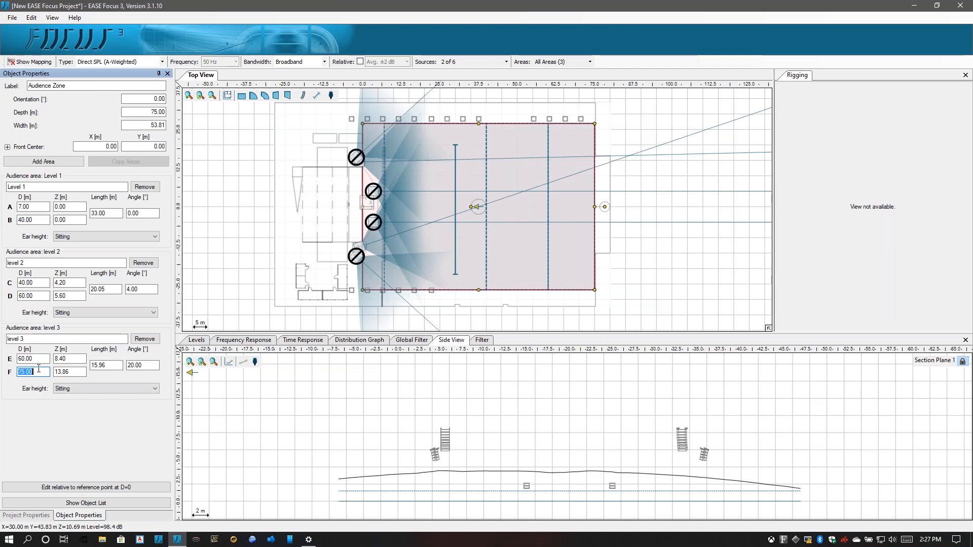
{"action": "type", "text": "17"}
{"action": "key", "text": "BackSpace"}
{"action": "type", "text": "70"}
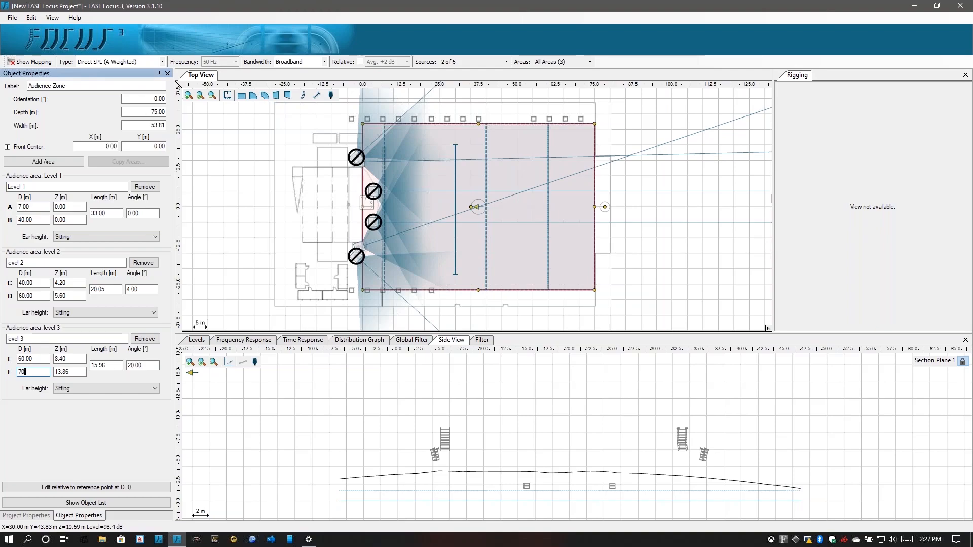
{"action": "key", "text": "Return"}
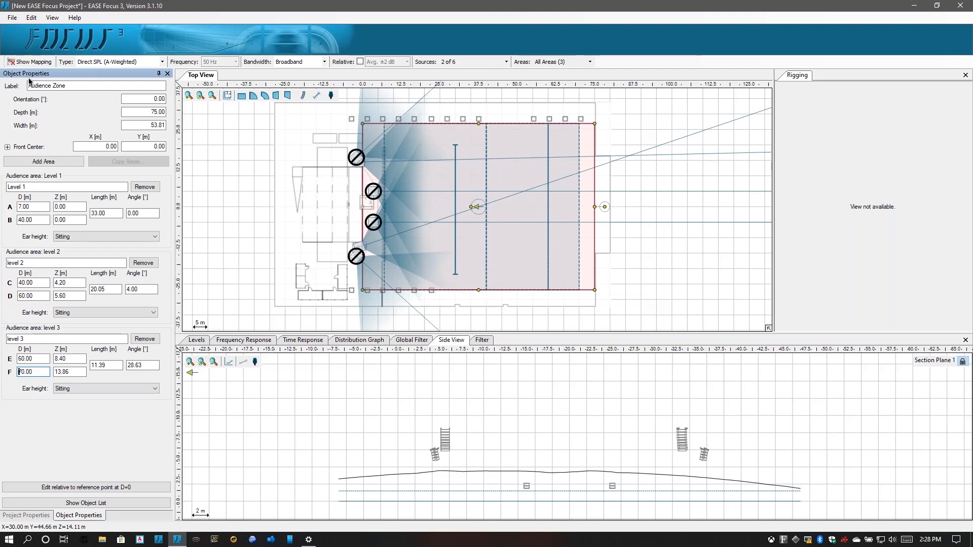
- Place a receiver near the front of the audience zone's level 1 at about X 8 m, Y 15 m
{"action": "left_click", "coordinate": [332, 95]}
{"action": "key", "text": "Num_Lock"}
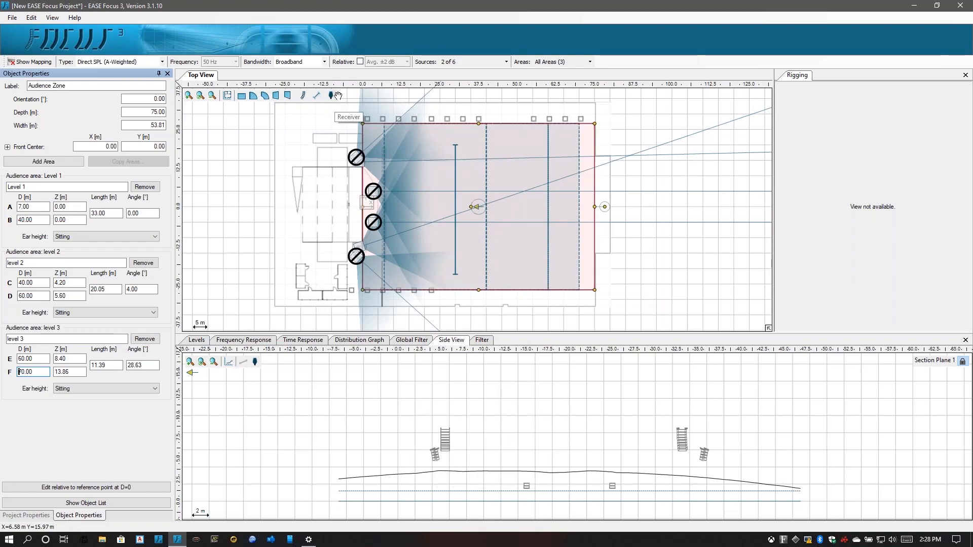
{"action": "left_click", "coordinate": [386, 160]}
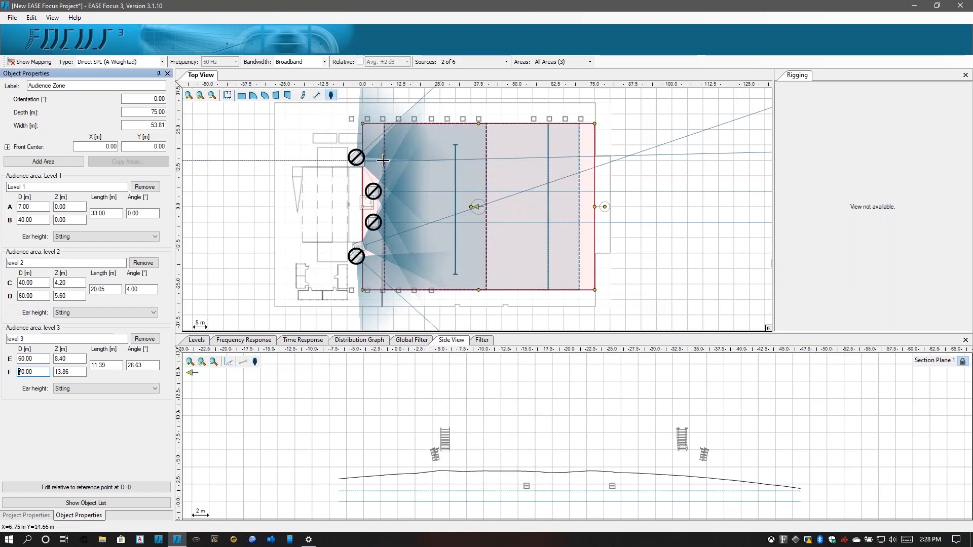
{"action": "left_click", "coordinate": [332, 96]}
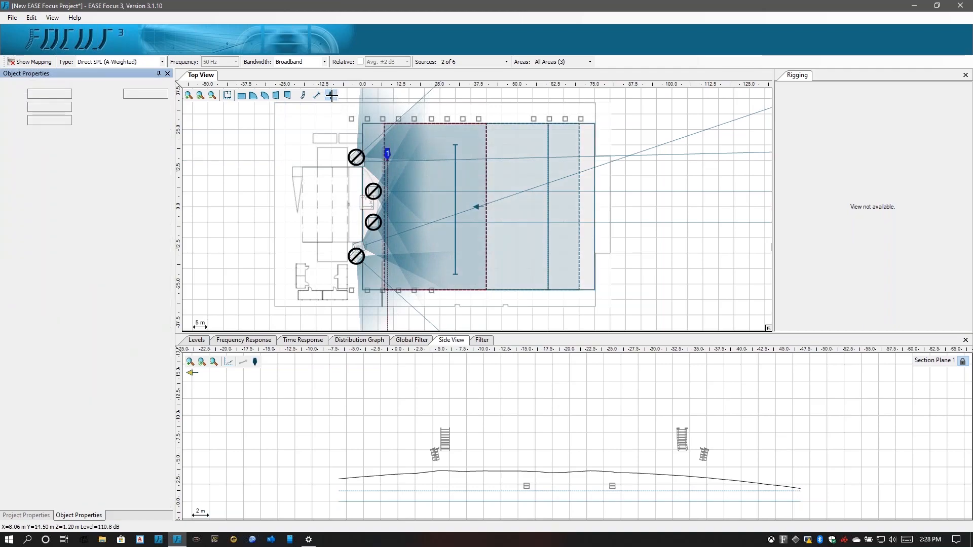
{"action": "left_click", "coordinate": [387, 183]}
{"action": "left_click_drag", "start_coordinate": [387, 183], "coordinate": [335, 162]}
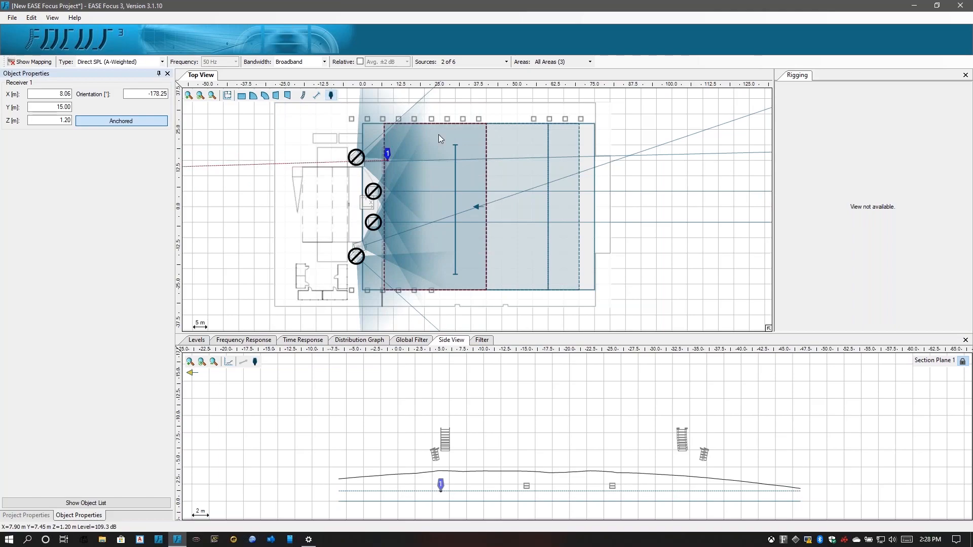
- Place three more receivers in a row behind the first at about X 27, 45 and 55 m, and display all four frequency responses
{"action": "left_click", "coordinate": [331, 95]}
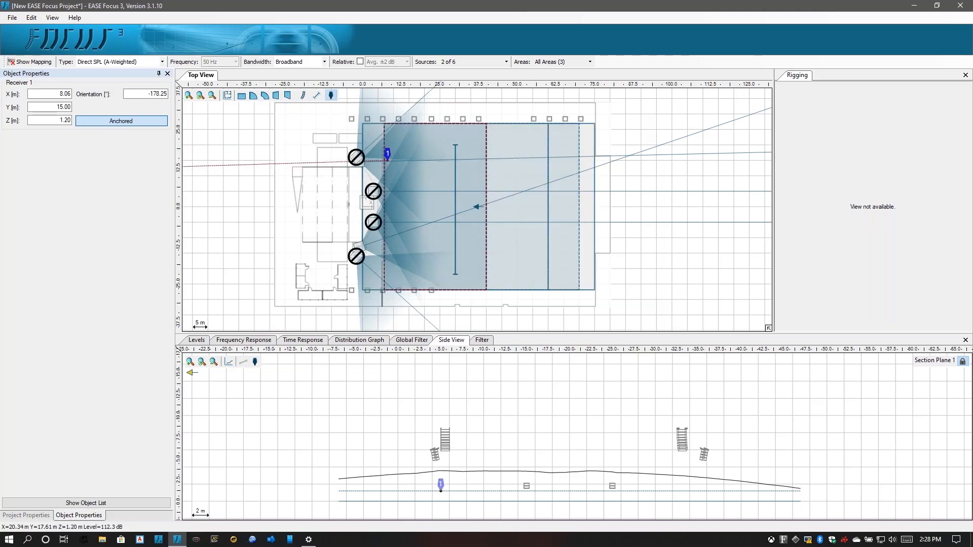
{"action": "left_click", "coordinate": [445, 160]}
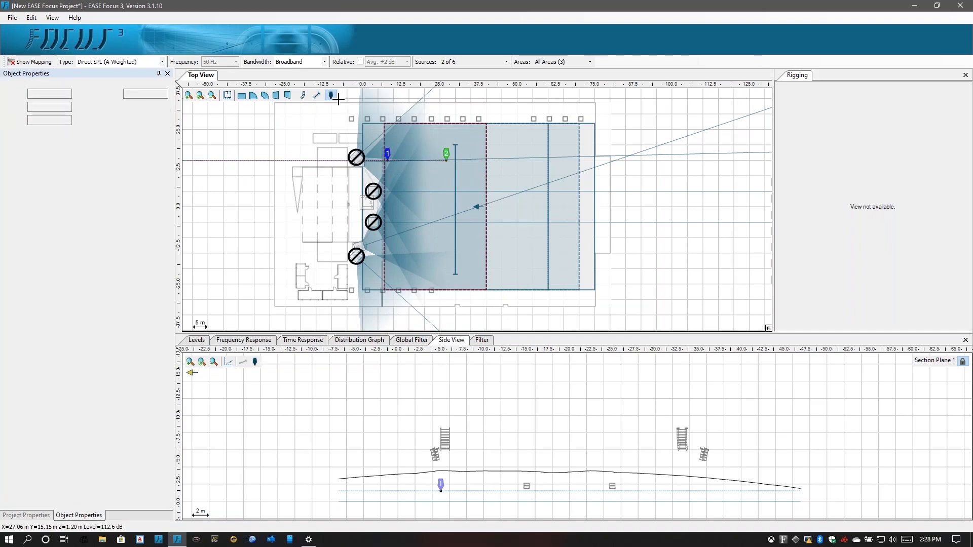
{"action": "left_click", "coordinate": [502, 157]}
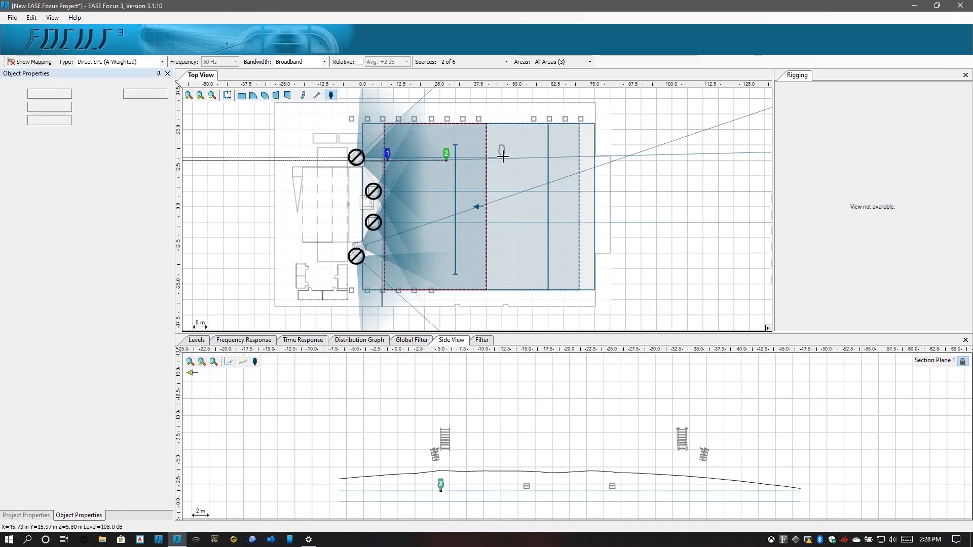
{"action": "left_click", "coordinate": [530, 157]}
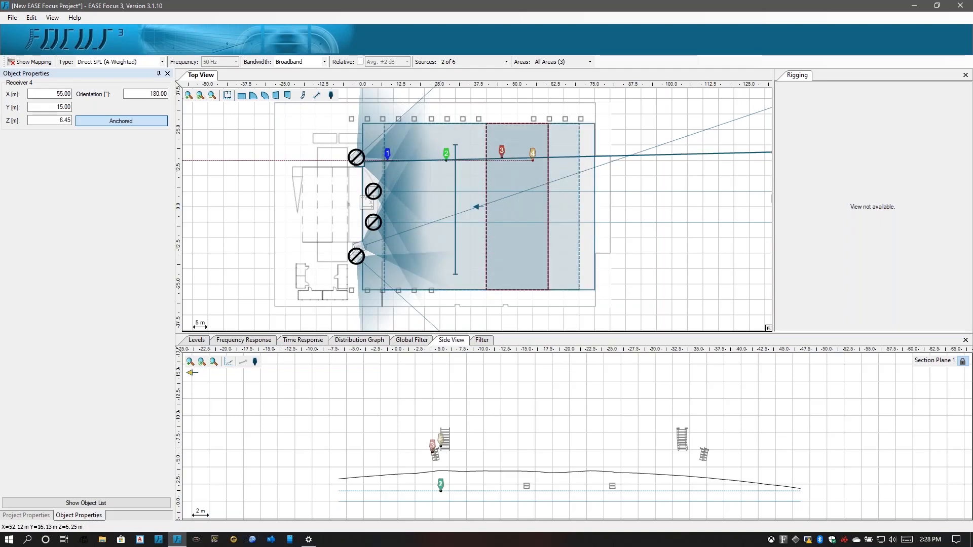
{"action": "left_click", "coordinate": [259, 342]}
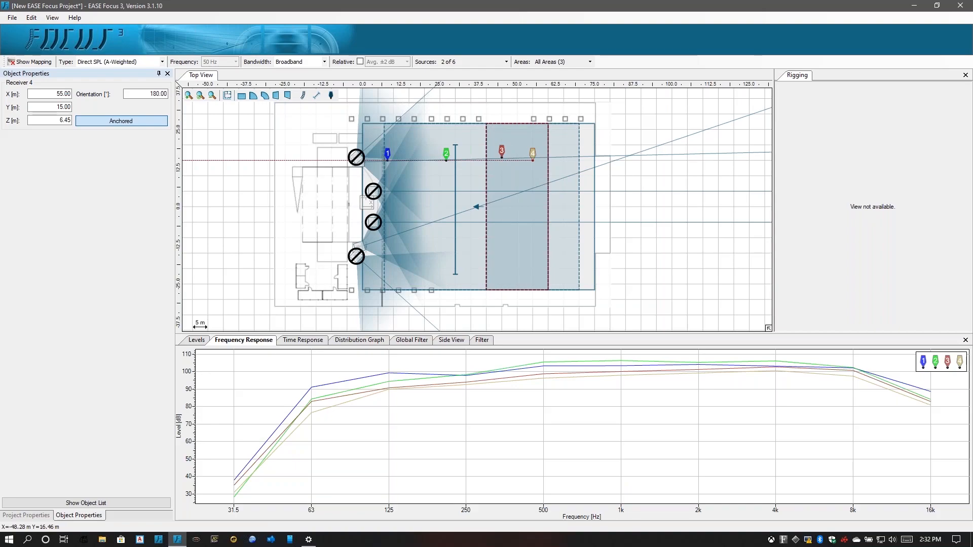
{"action": "key", "text": "Num_Lock"}
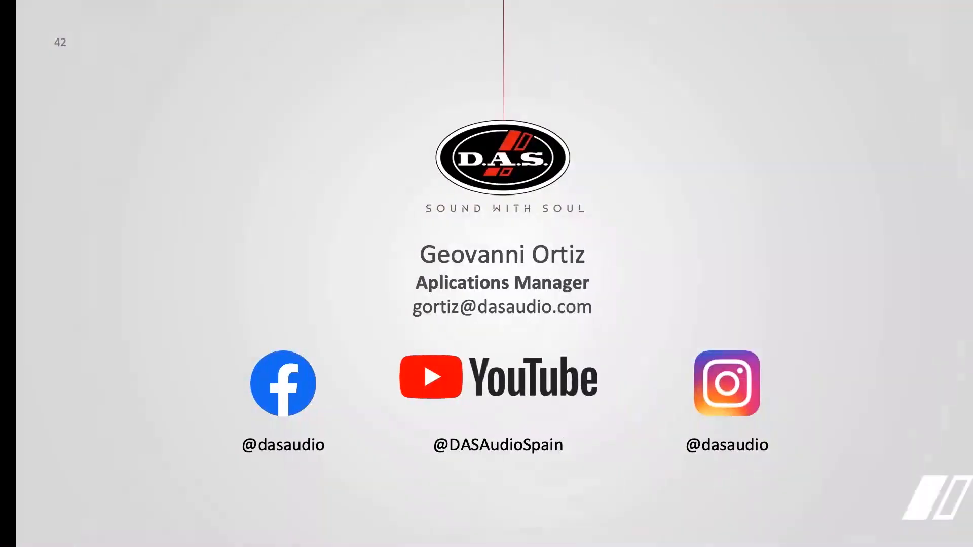